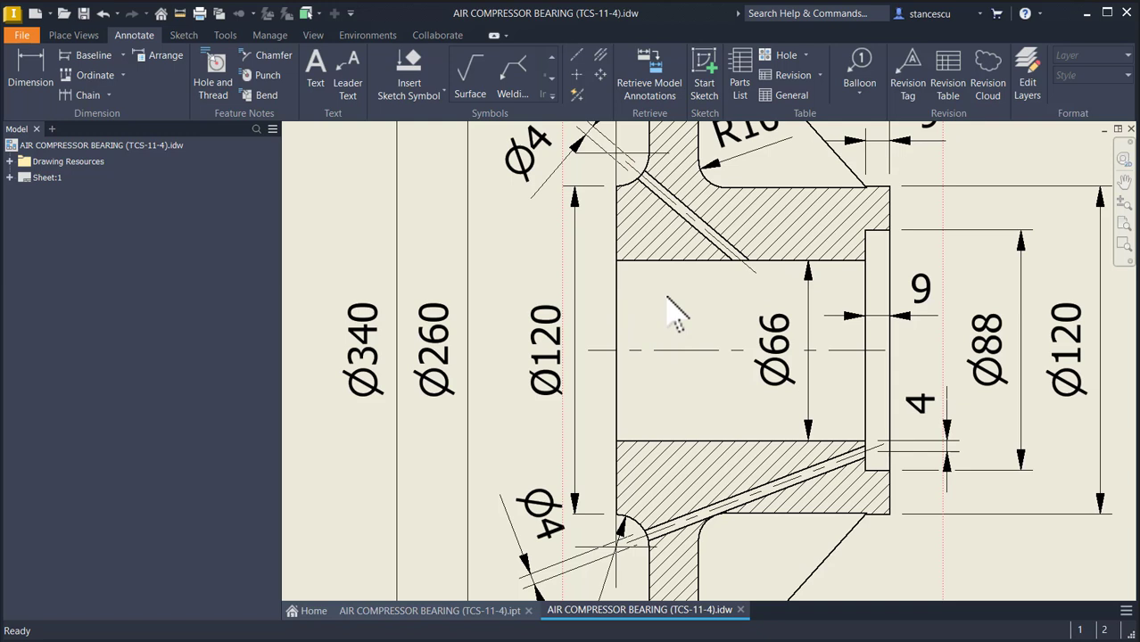
Examine the slanted Ø4 holes in section A-A and the hole positions around the hub in the front view
mouse_move(702, 457)
middle_mouse_down()
mouse_move(702, 364)
mouse_move(682, 364)
middle_mouse_up()
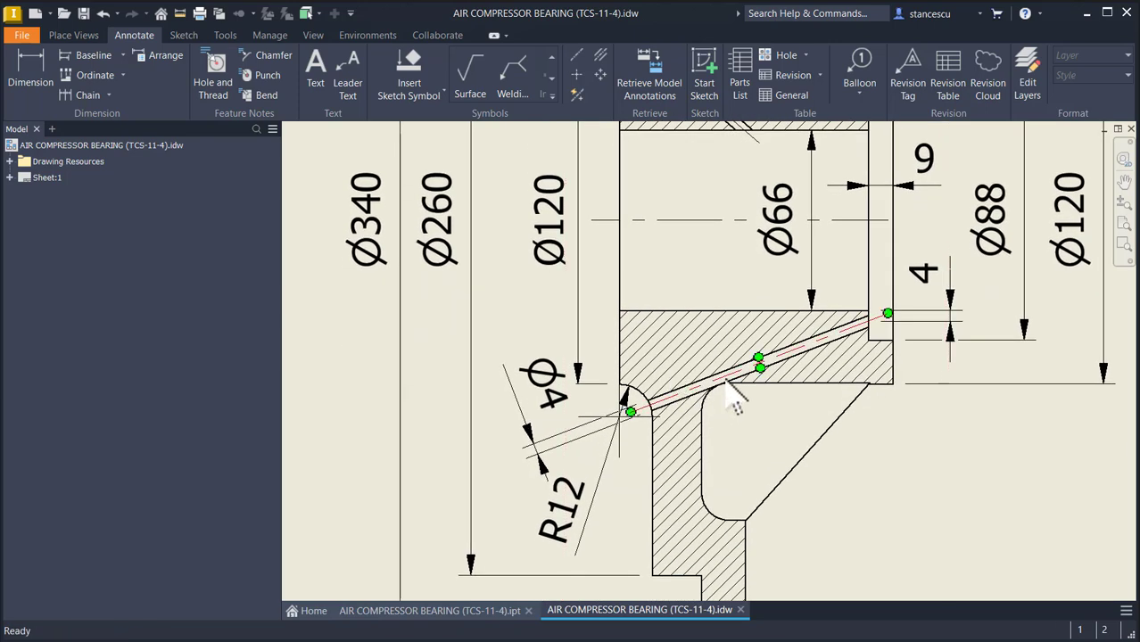
left_click(800, 373)
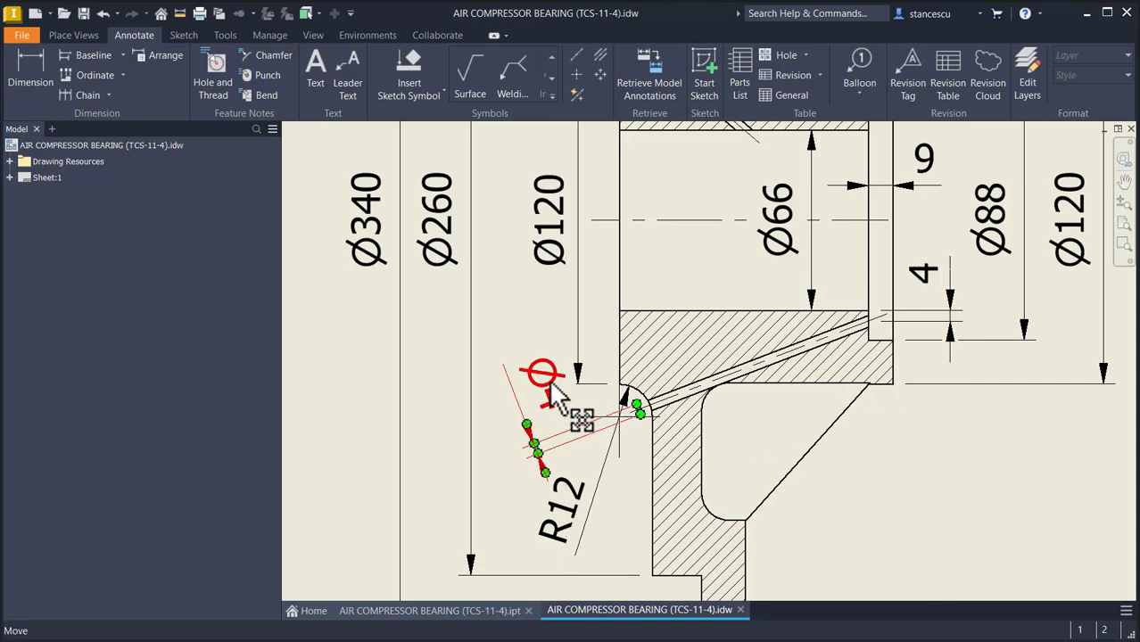
scroll(547, 399, "left", 5)
middle_click_drag(588, 403, 961, 381)
middle_click_drag(700, 410, 771, 435)
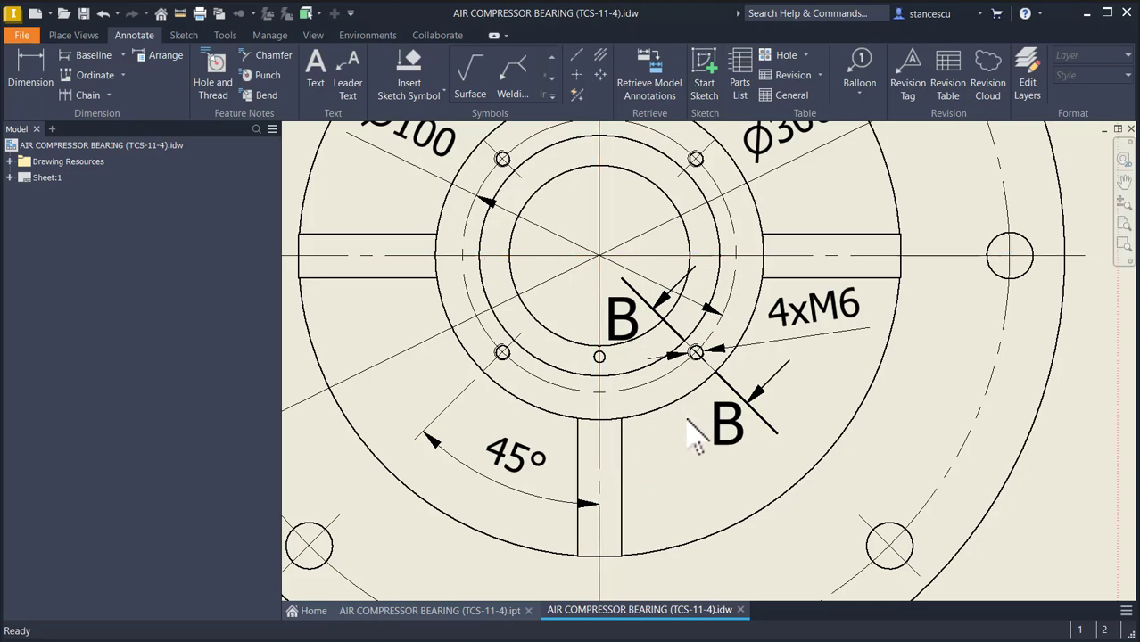
key("Home")
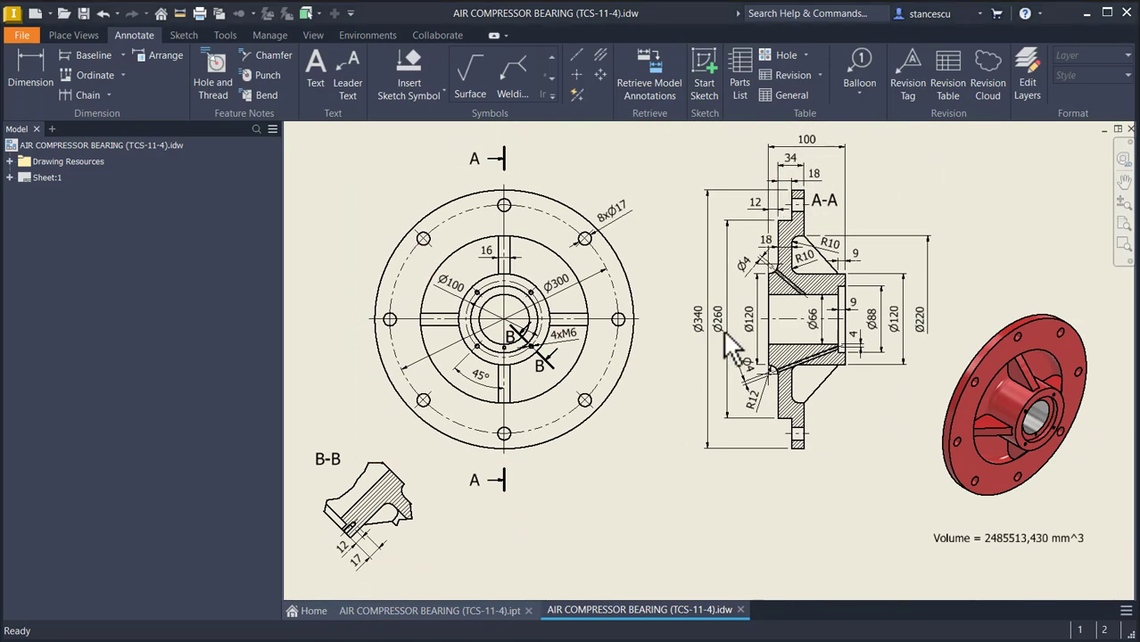
Examine section A-A's overall length, bore and hub diameters to plan the revolved half-profile
scroll(805, 332, "up", 3)
mouse_move(804, 334)
middle_mouse_down()
mouse_move(723, 344)
mouse_move(723, 470)
middle_mouse_up()
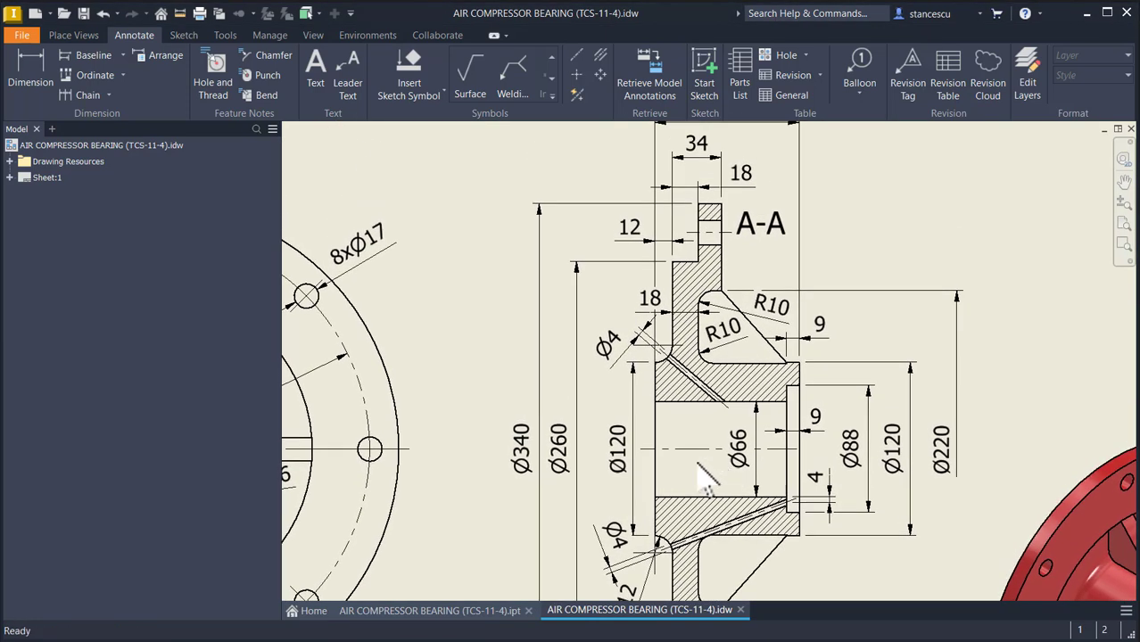
scroll(692, 453, "down", 2)
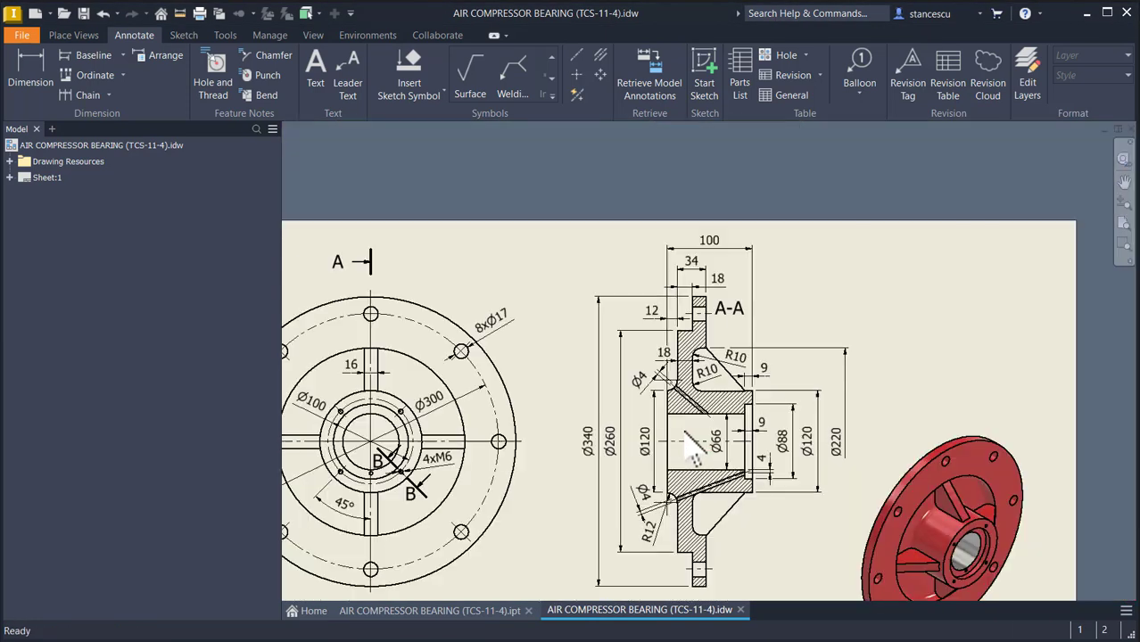
left_click(707, 250)
key("Escape")
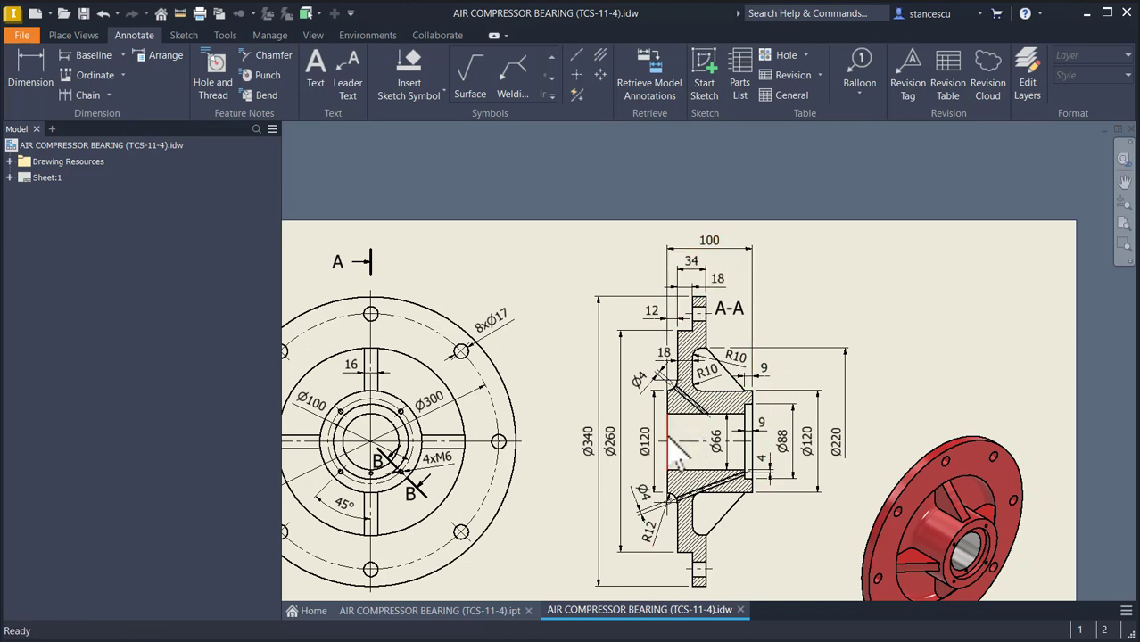
left_click(742, 461)
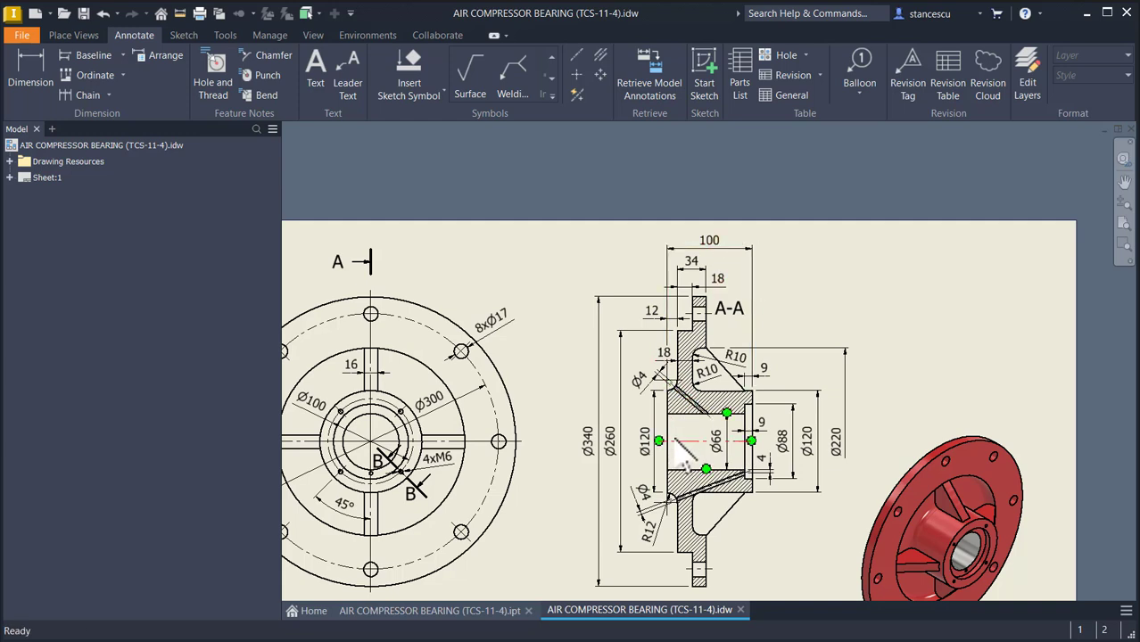
key("Escape")
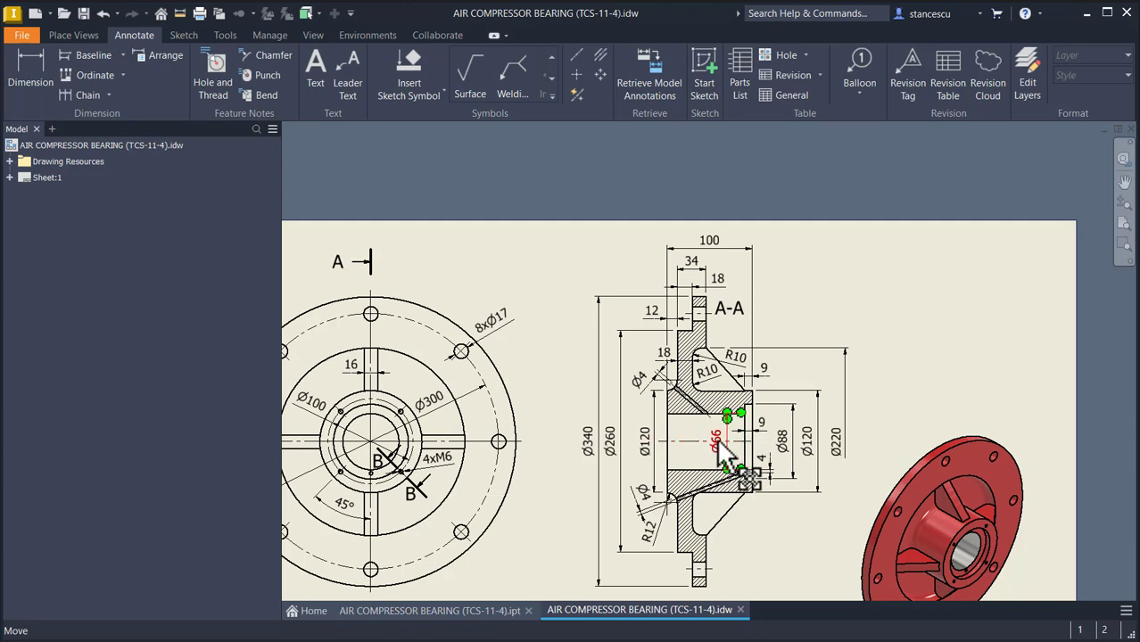
left_click(758, 388)
left_click_drag(766, 399, 682, 370)
left_click(657, 414)
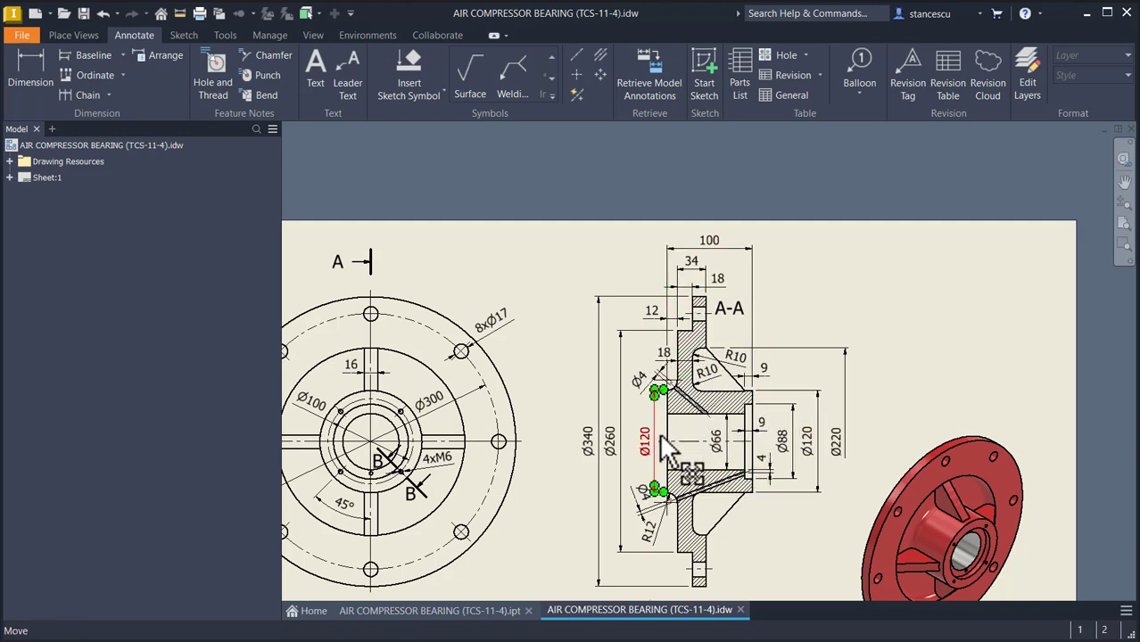
key("Escape")
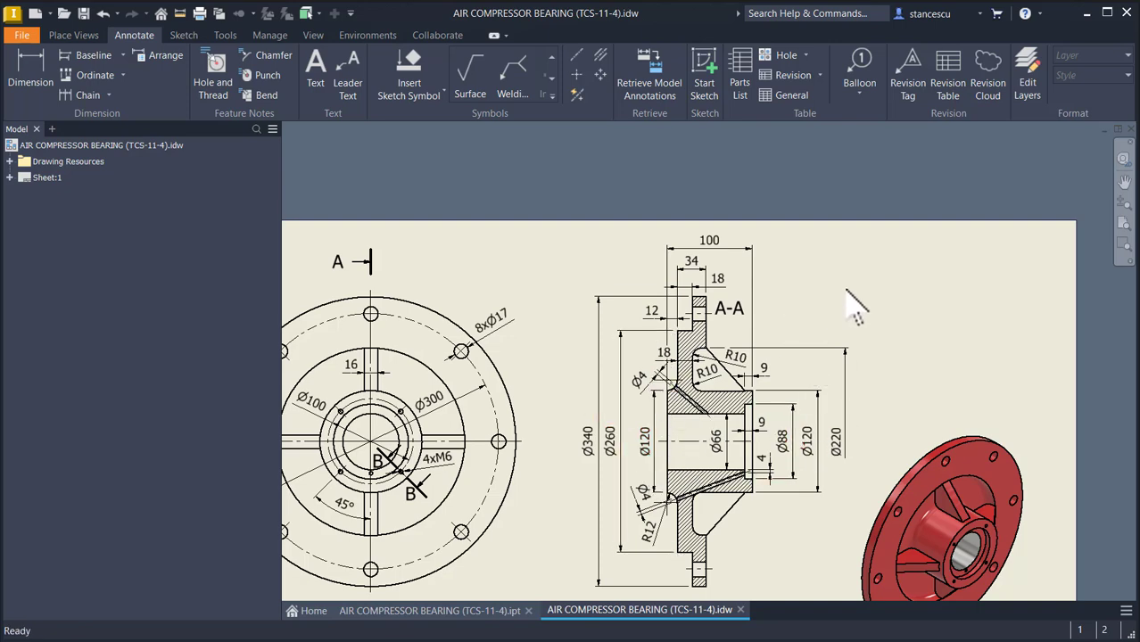
key("Home")
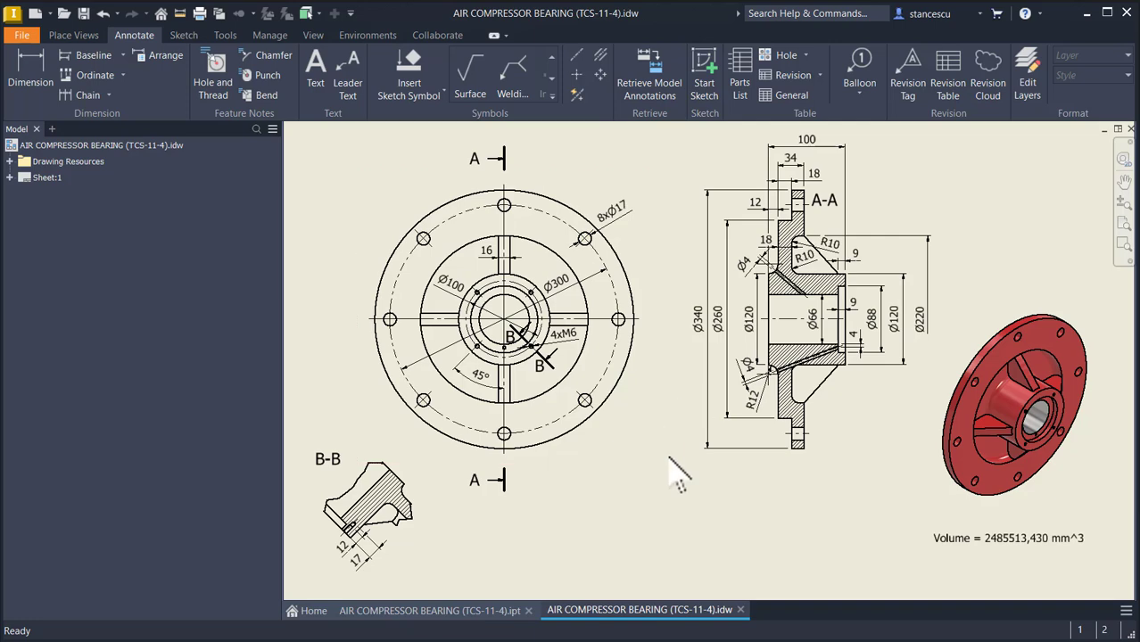
Create a new part from the metric Standard (mm).ipt template and start a 2D sketch on the XY plane
left_click(318, 179)
left_click(35, 13)
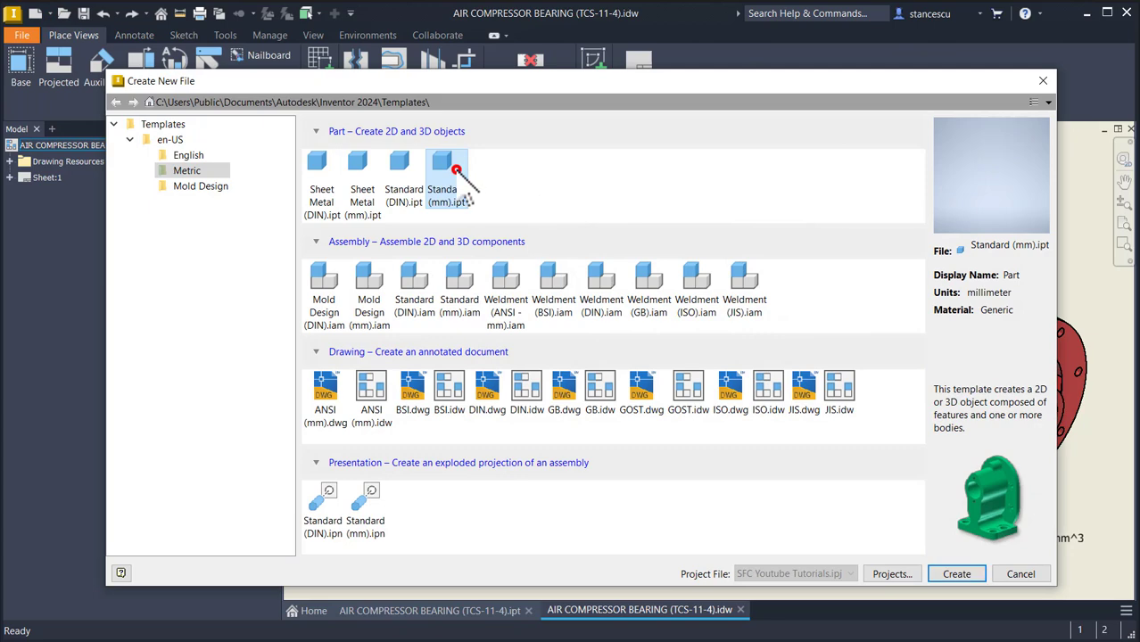
double_click(456, 170)
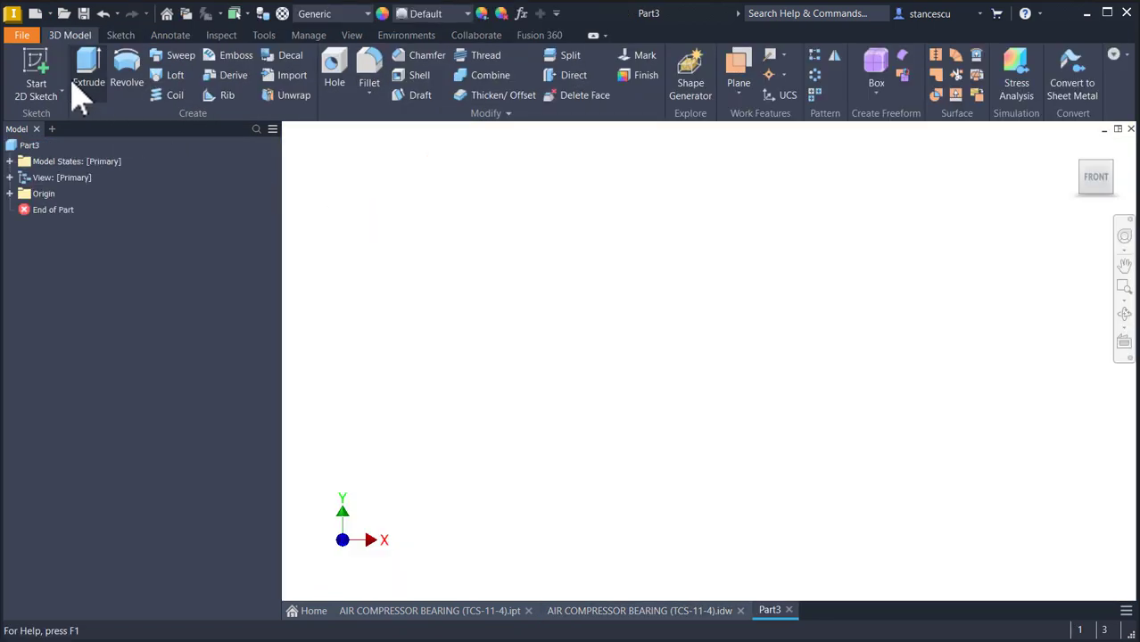
left_click(38, 71)
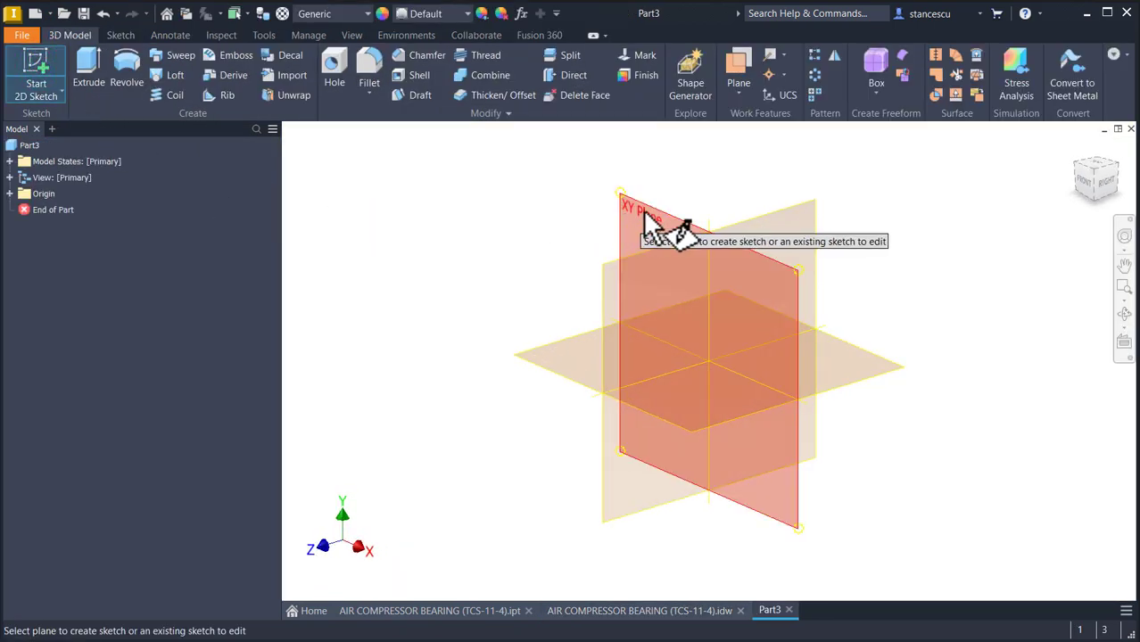
left_click(644, 213)
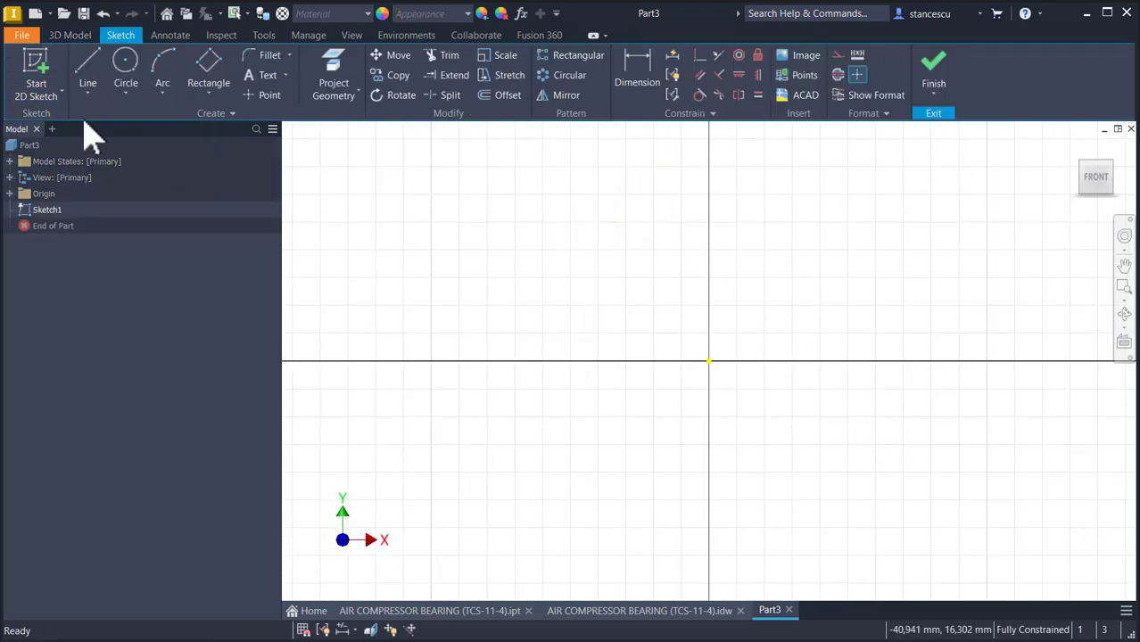
Draw a 100 mm horizontal line from the origin along the X axis and place its dimension below the line
left_click(88, 76)
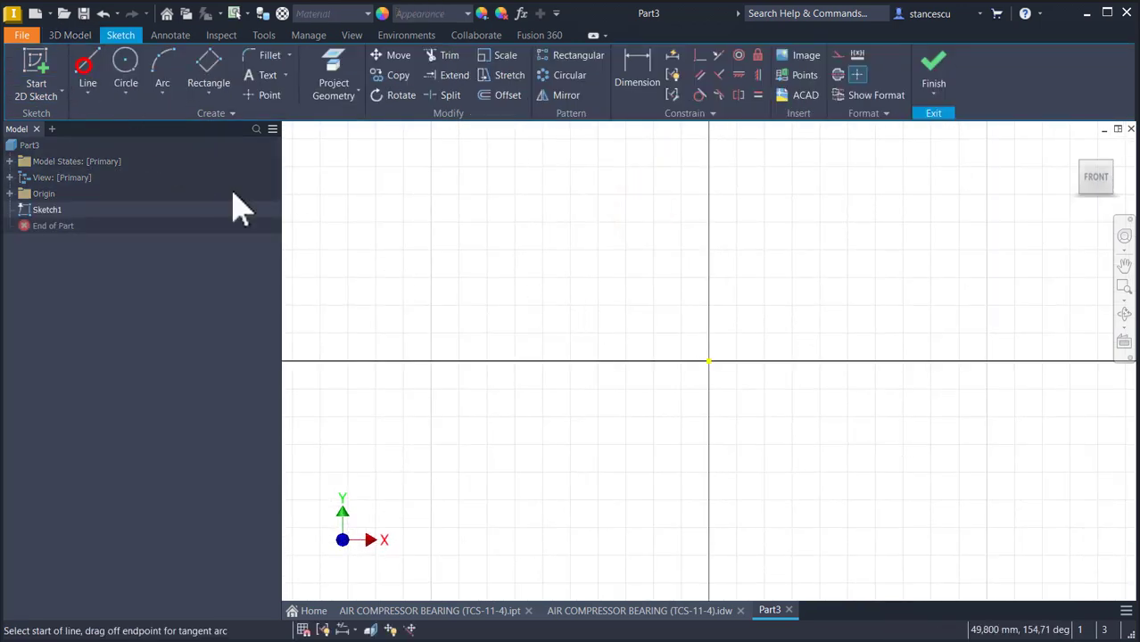
left_click(708, 360)
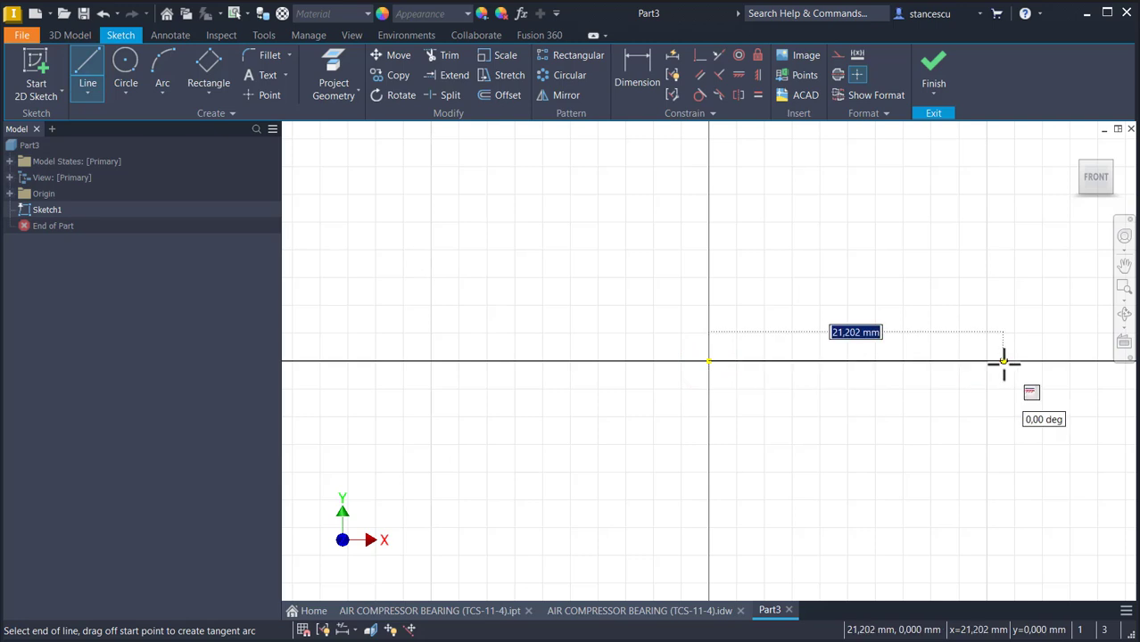
type("100")
key("Return")
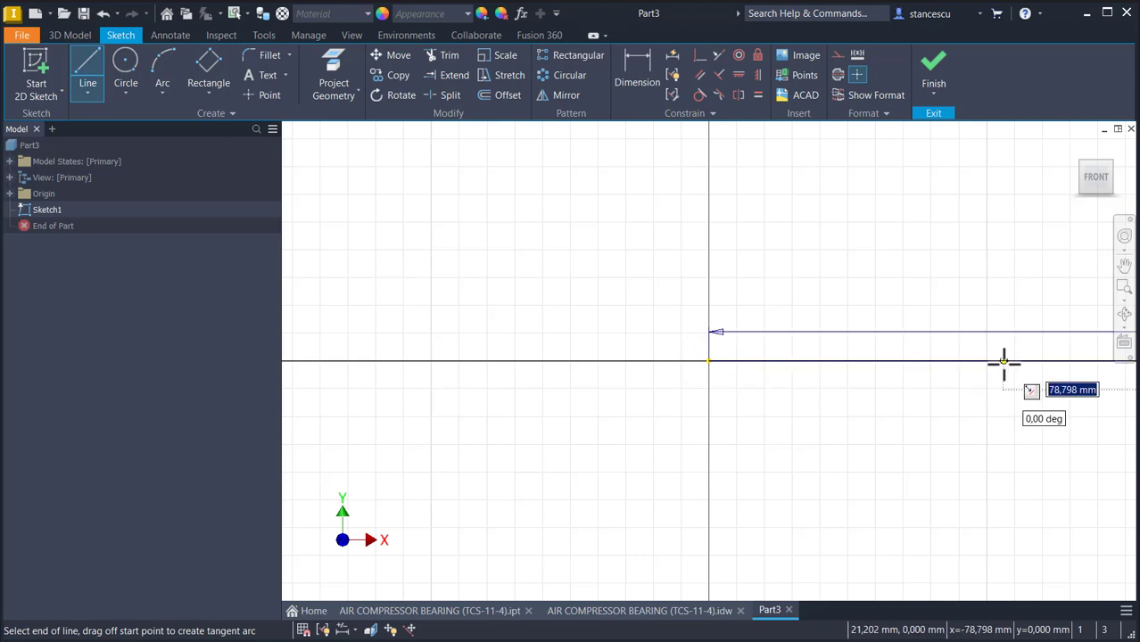
key("Escape")
key("Home")
left_click(871, 416)
left_click_drag(713, 367, 720, 580)
Convert the 100 mm horizontal line into a centerline
left_click(755, 370)
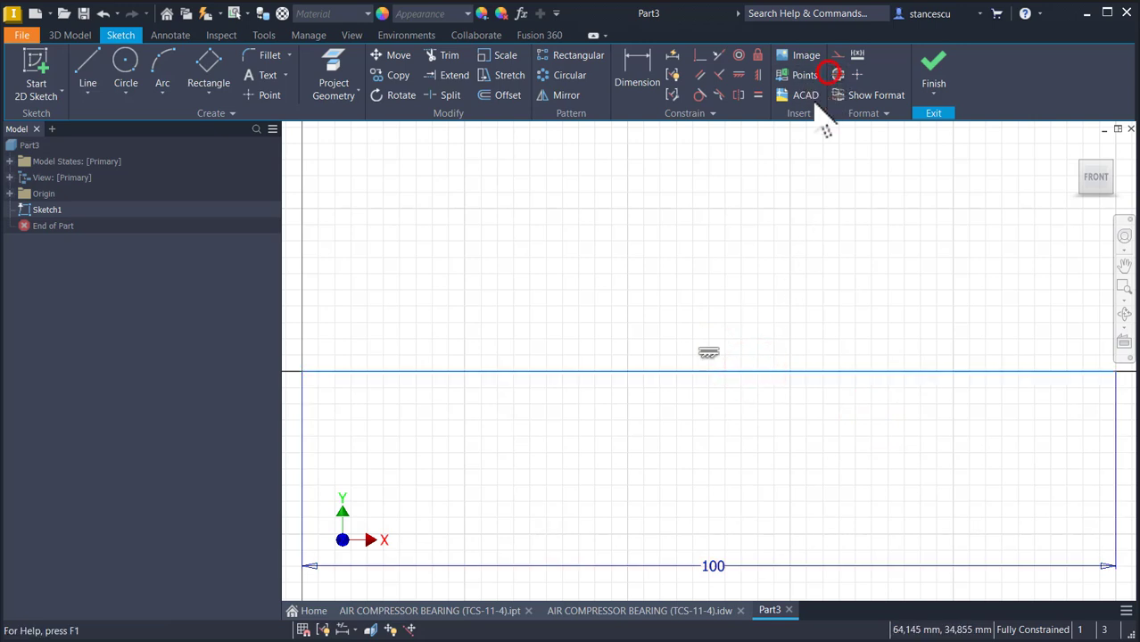
scroll(764, 237, "down", 2)
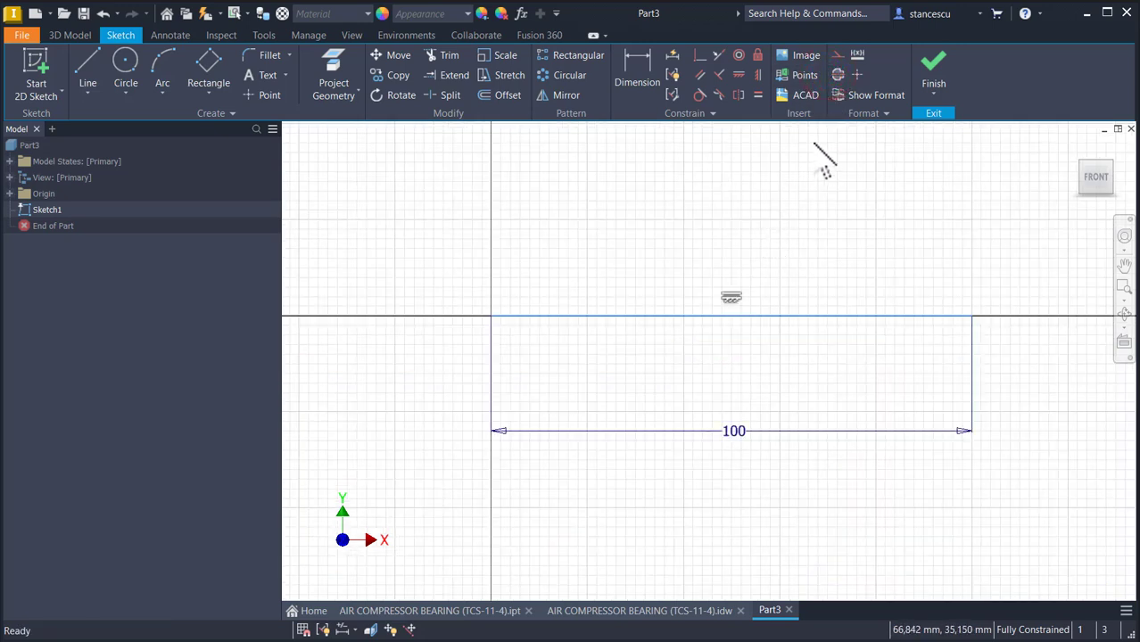
left_click(838, 77)
middle_click_drag(599, 236, 567, 353)
scroll(576, 328, "down", 2)
middle_click_drag(579, 312, 596, 377)
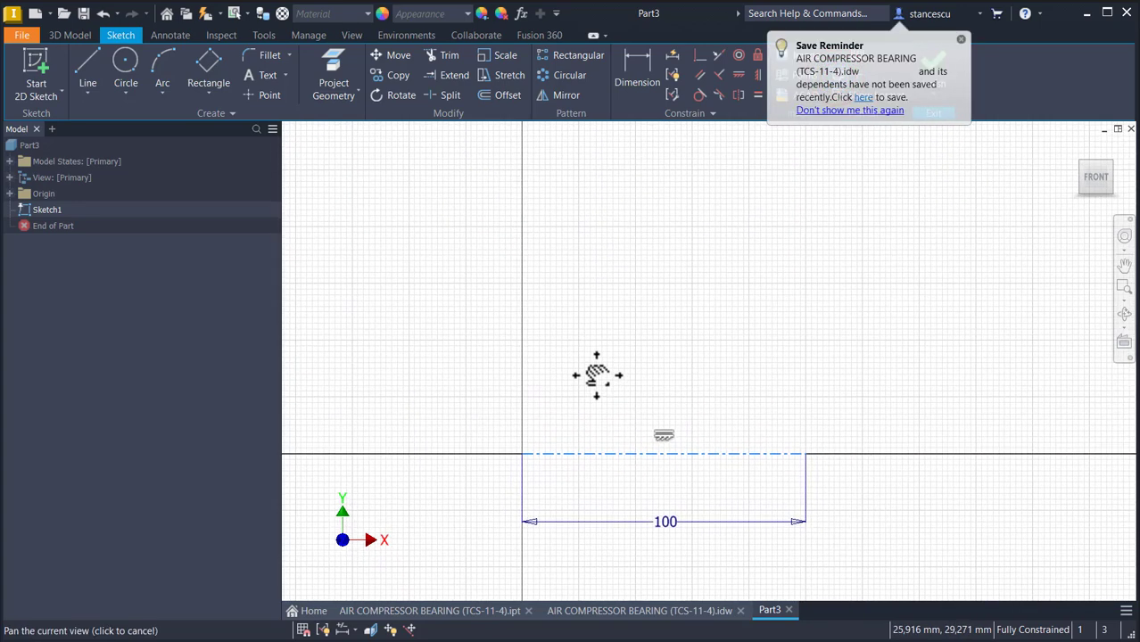
Sketch the stepped hub outline from the Y axis, about 51 mm up: 92 mm right, 5 up, 8 right, 11 up and 56 back left
left_click(90, 76)
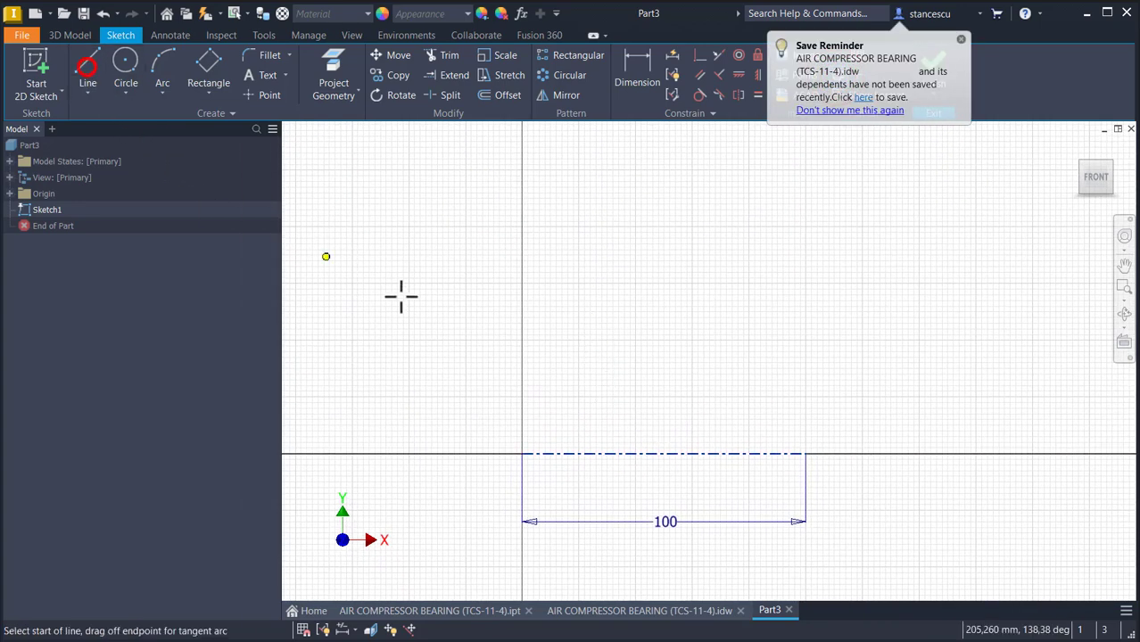
left_click(523, 308)
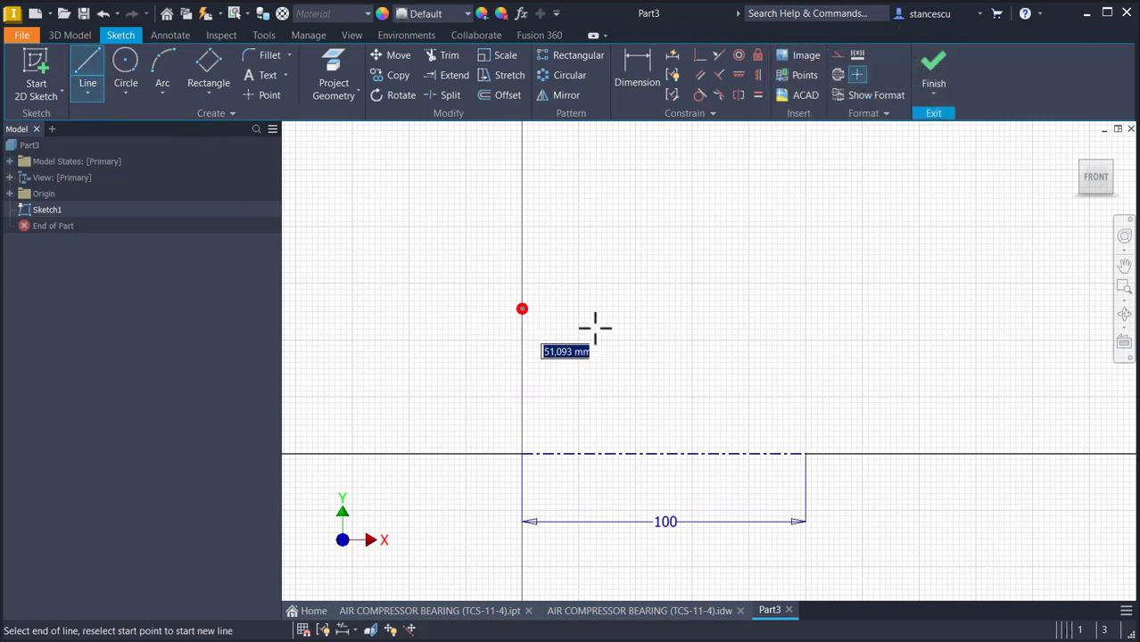
left_click(784, 309)
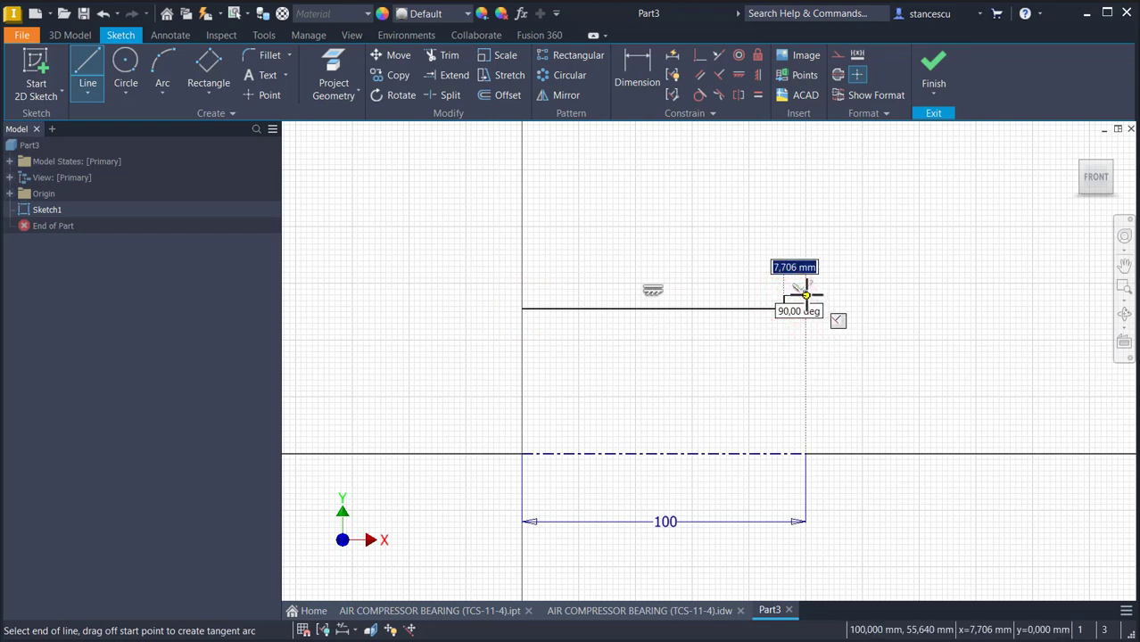
left_click(805, 295)
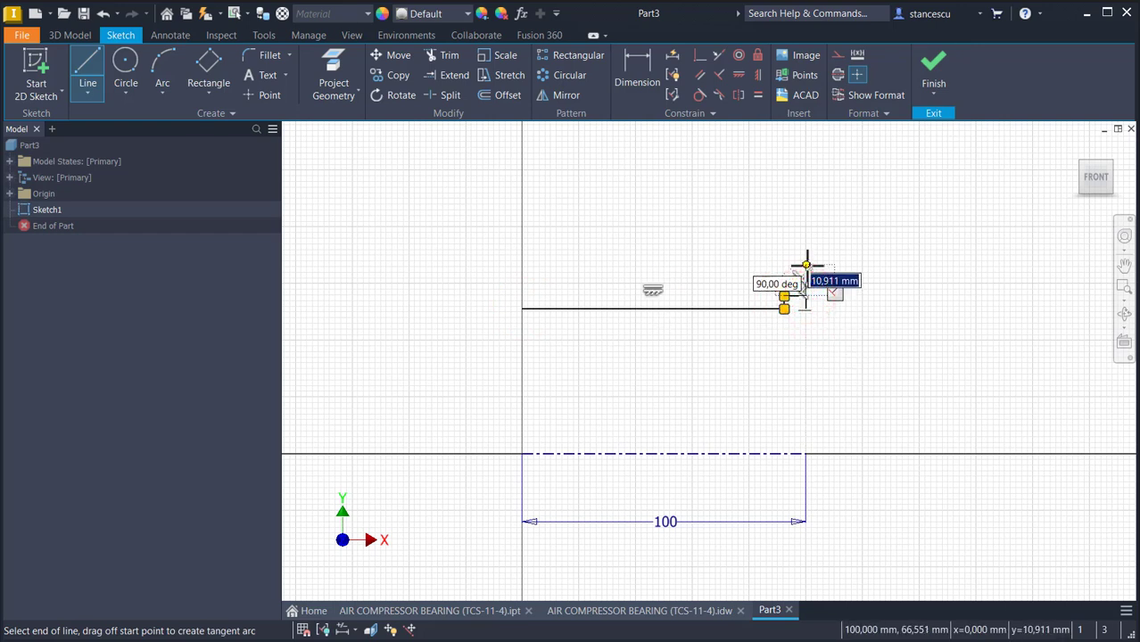
left_click(805, 265)
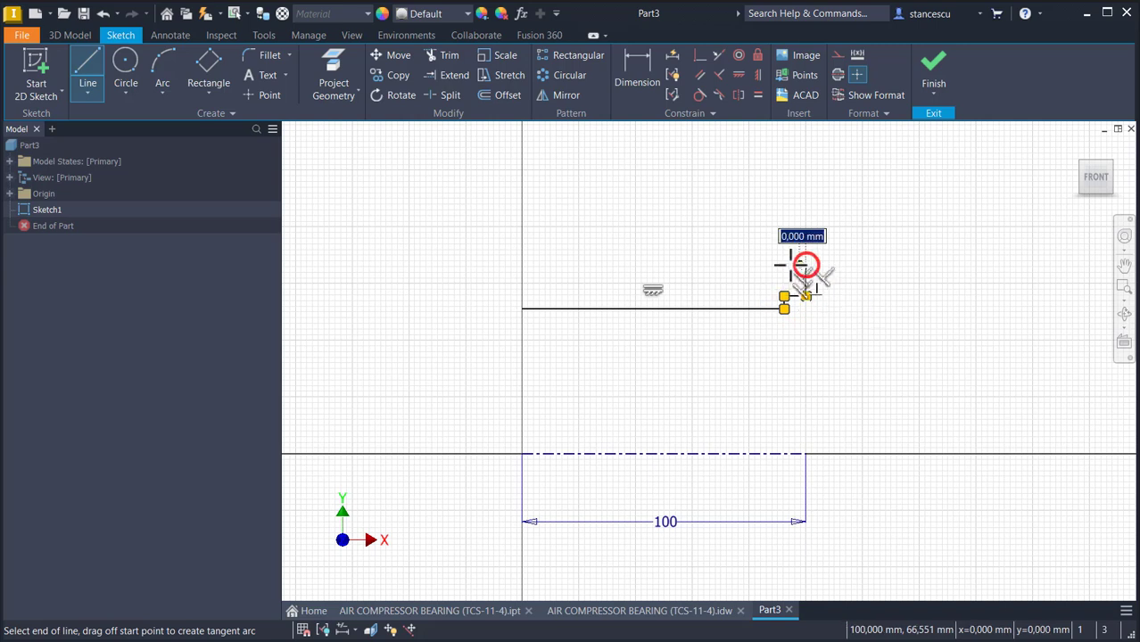
left_click(646, 265)
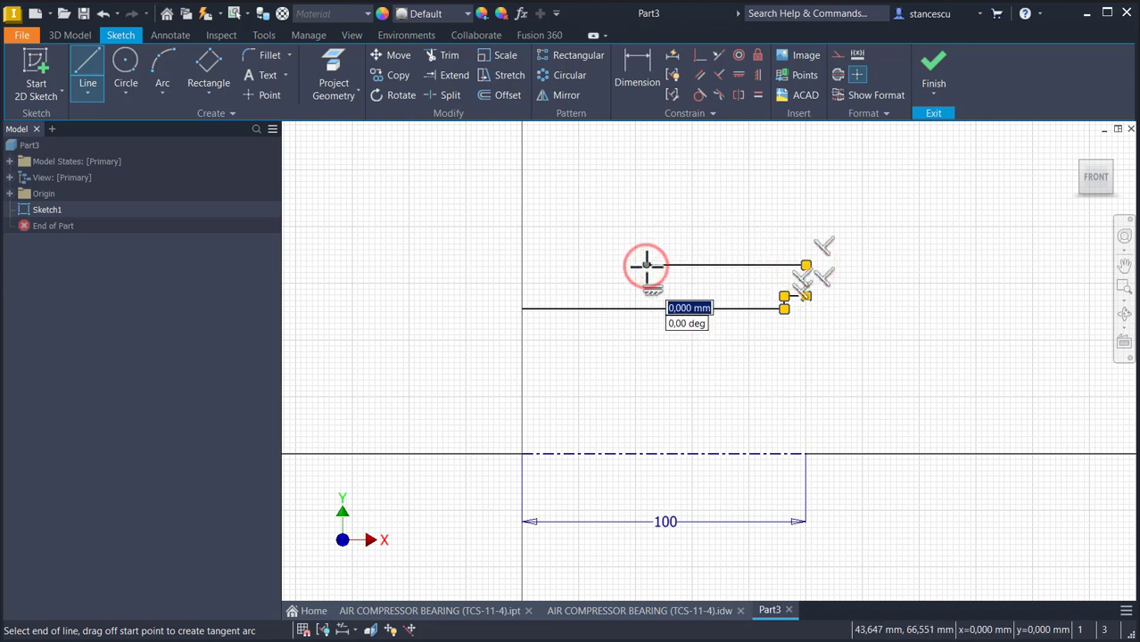
Continue the hub outline with a tangent arc of about 6.6 mm radius and a vertical line about 27 mm upward
left_click_drag(646, 265, 631, 253)
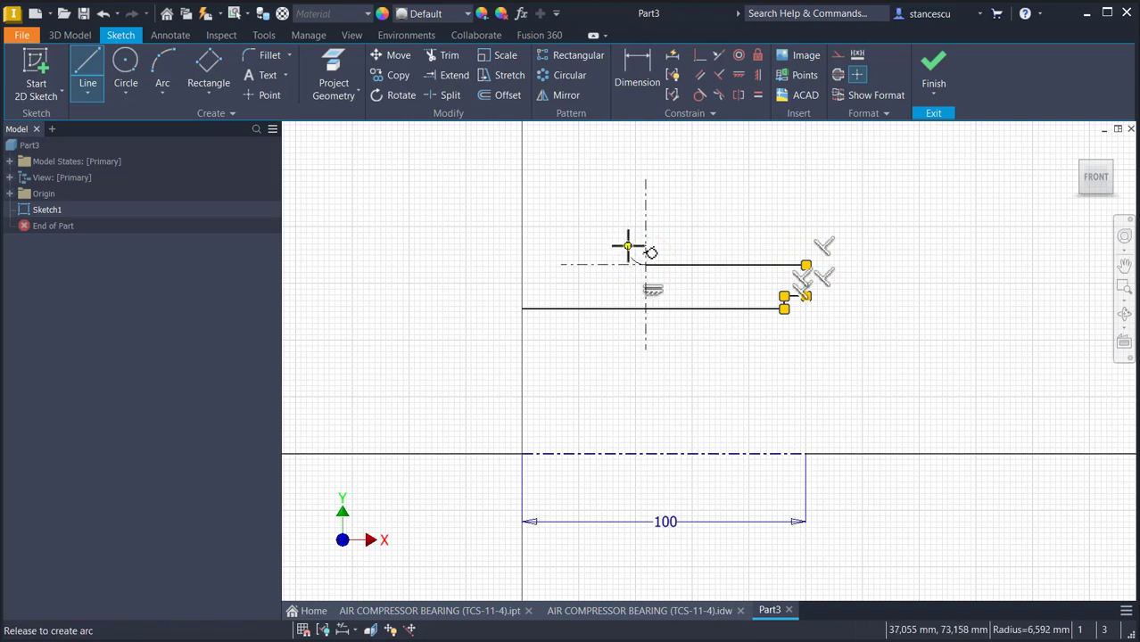
left_click_drag(628, 246, 627, 237)
middle_click_drag(631, 193, 647, 247)
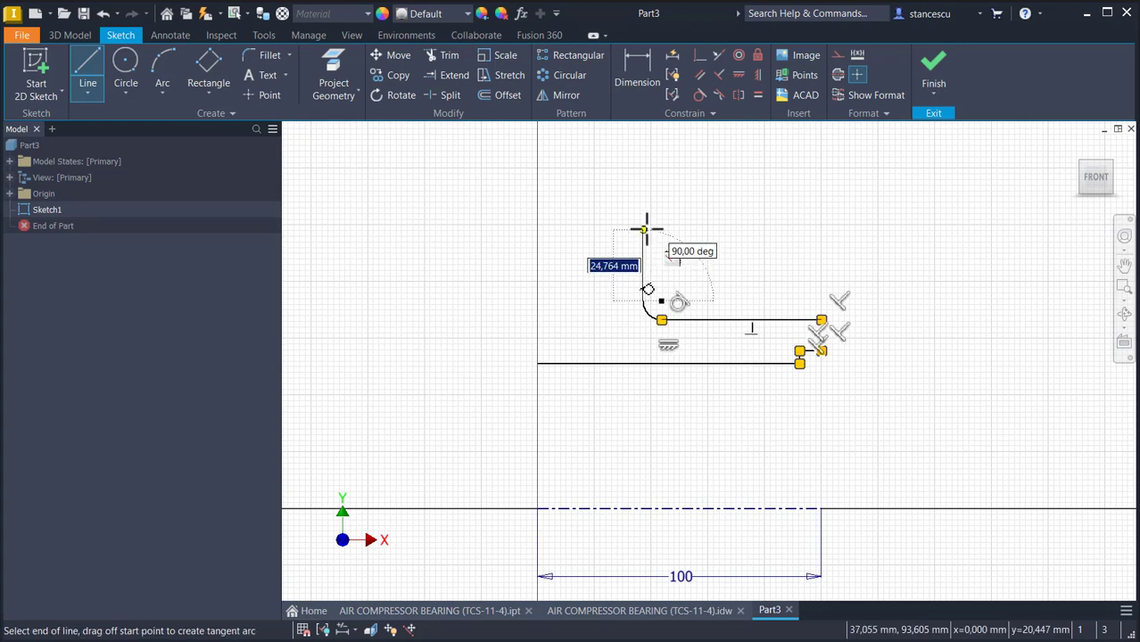
left_click(644, 223)
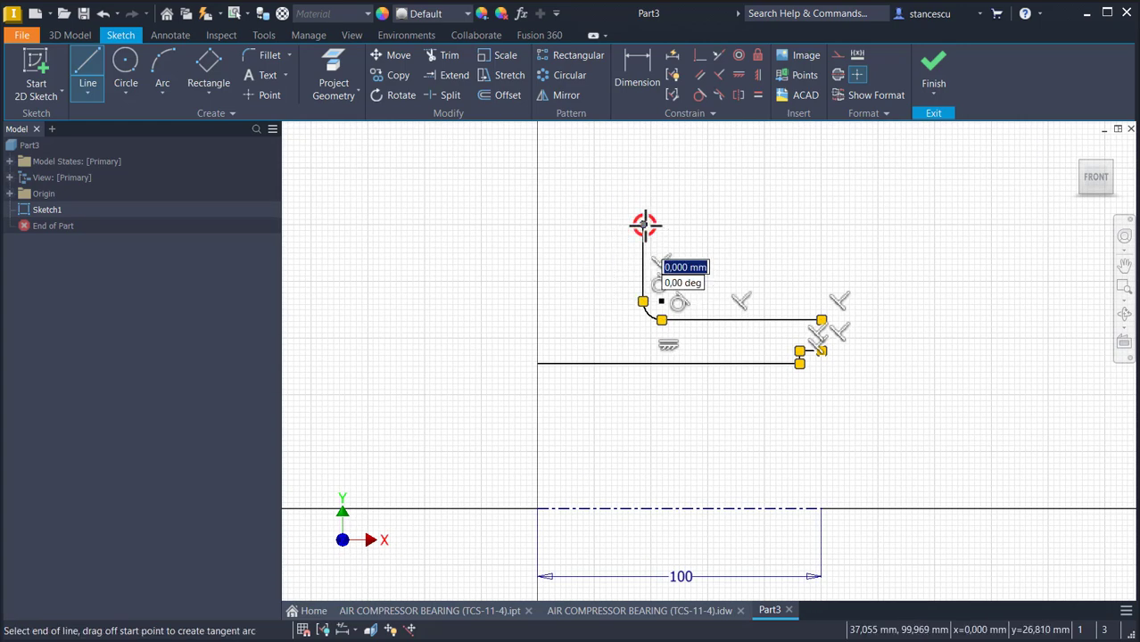
Extend the outline with an outward tangent arc of about 7.5 mm radius, a 5 mm horizontal segment and a 27 mm vertical line upward
left_click_drag(644, 224, 667, 205)
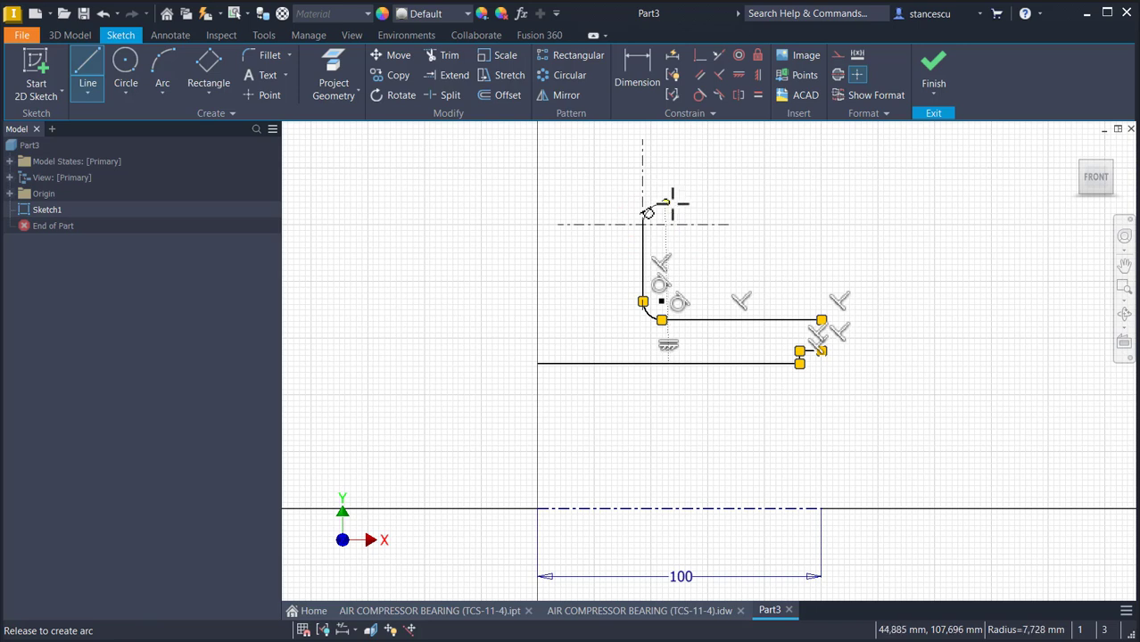
left_click_drag(671, 203, 669, 203)
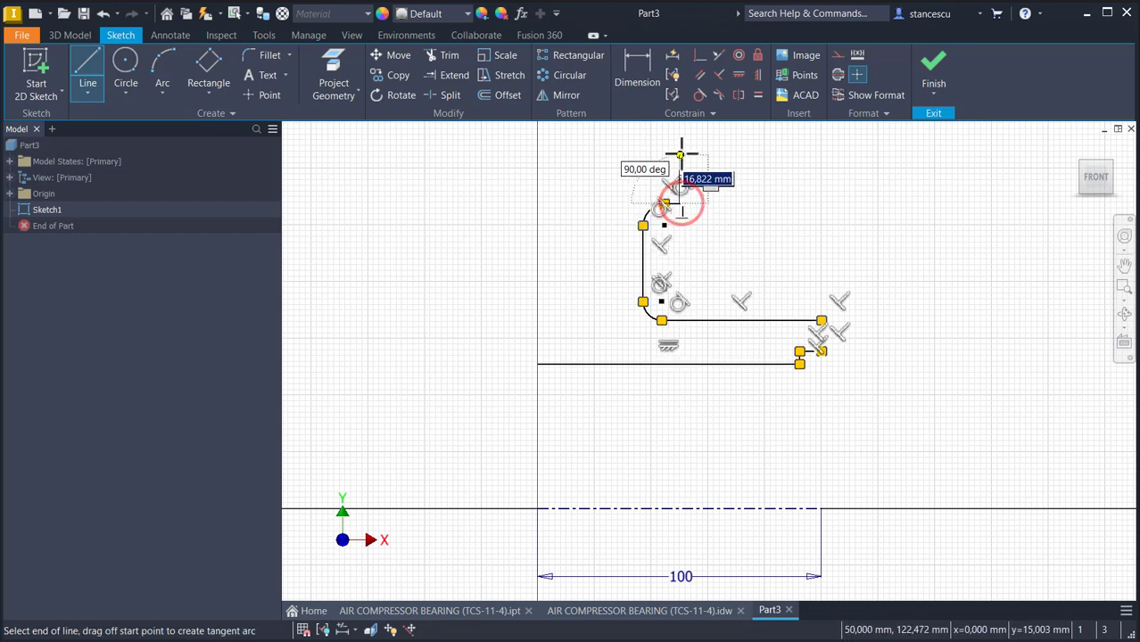
middle_click_drag(679, 141, 682, 224)
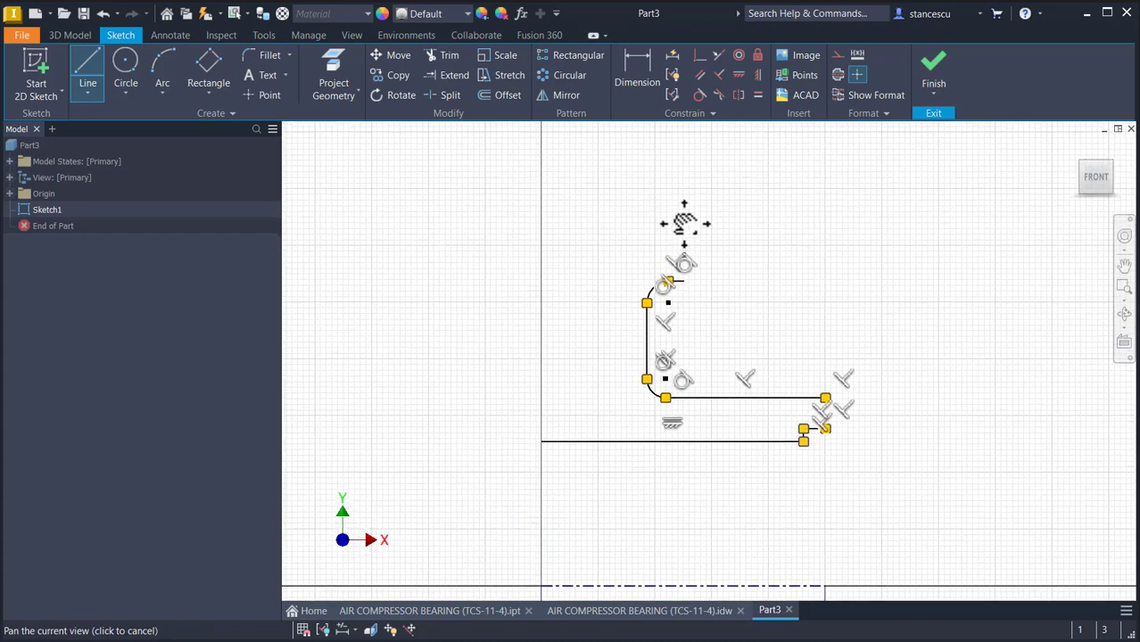
left_click(683, 205)
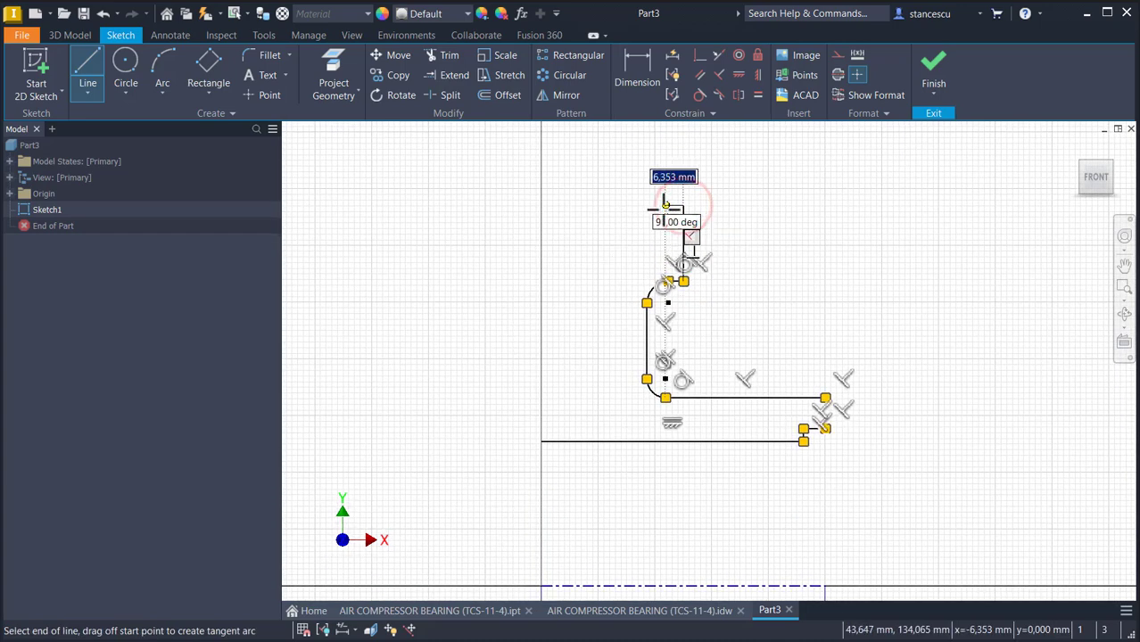
Continue the outline from the upper corner about 10 mm left, 13 mm down, 8 mm left and 37 mm down
left_click(654, 205)
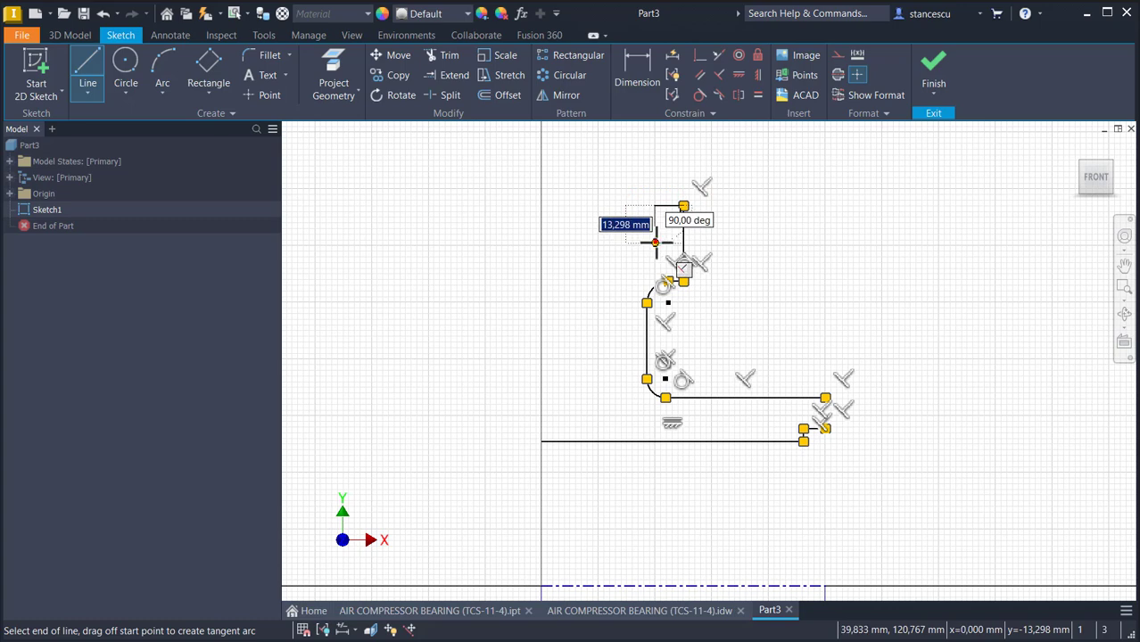
left_click(655, 241)
left_click(631, 241)
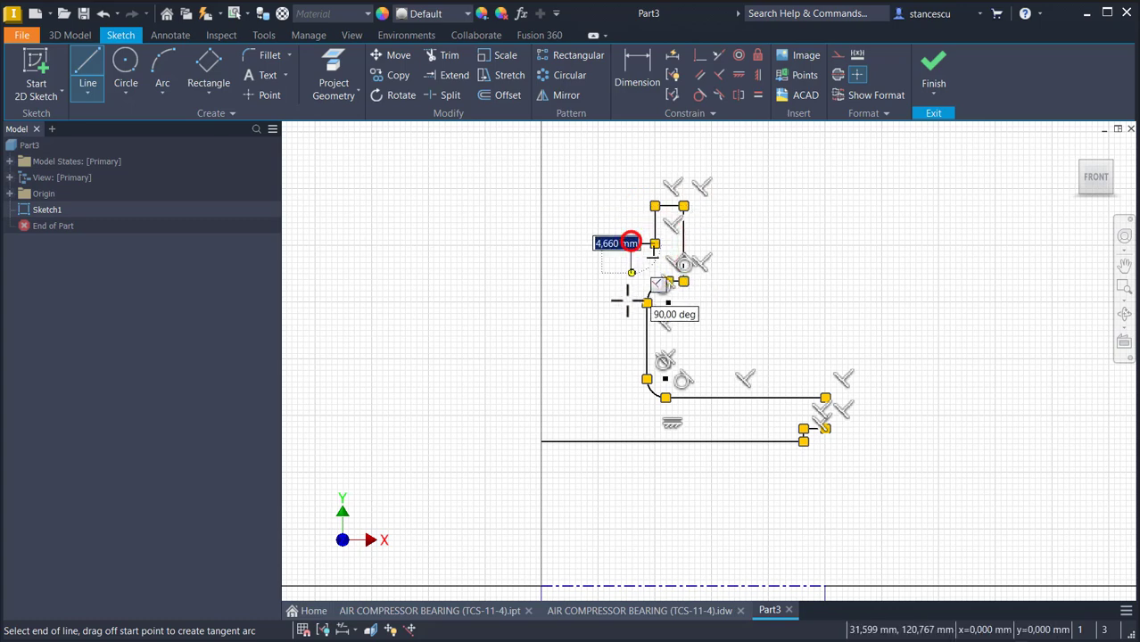
left_click(631, 350)
Close the outline with an outward tangent arc of about 6 mm radius and a vertical line down to the bore line
left_click_drag(629, 349, 613, 366)
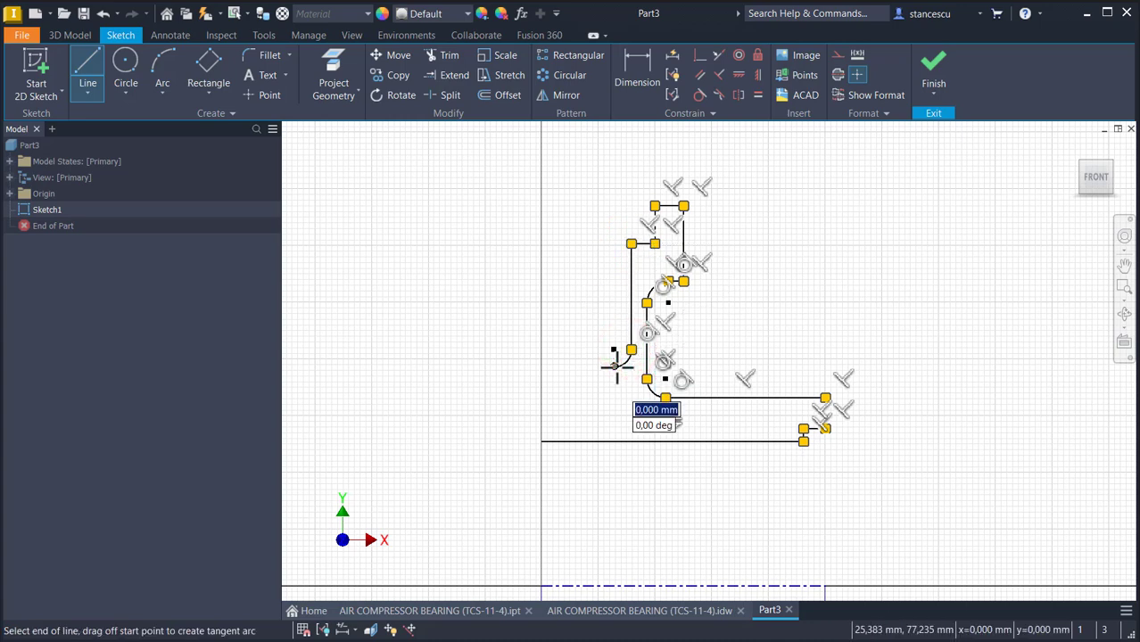
left_click(614, 441)
key("Escape")
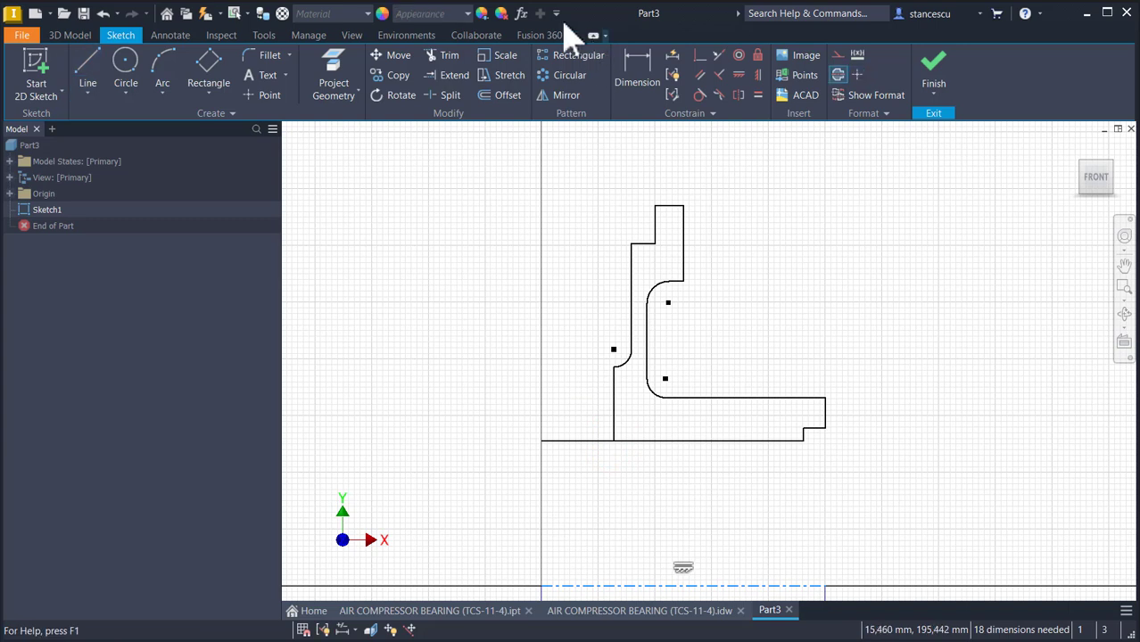
Trim the leftover bore line segment between the Y axis and the closed outline
left_click(448, 55)
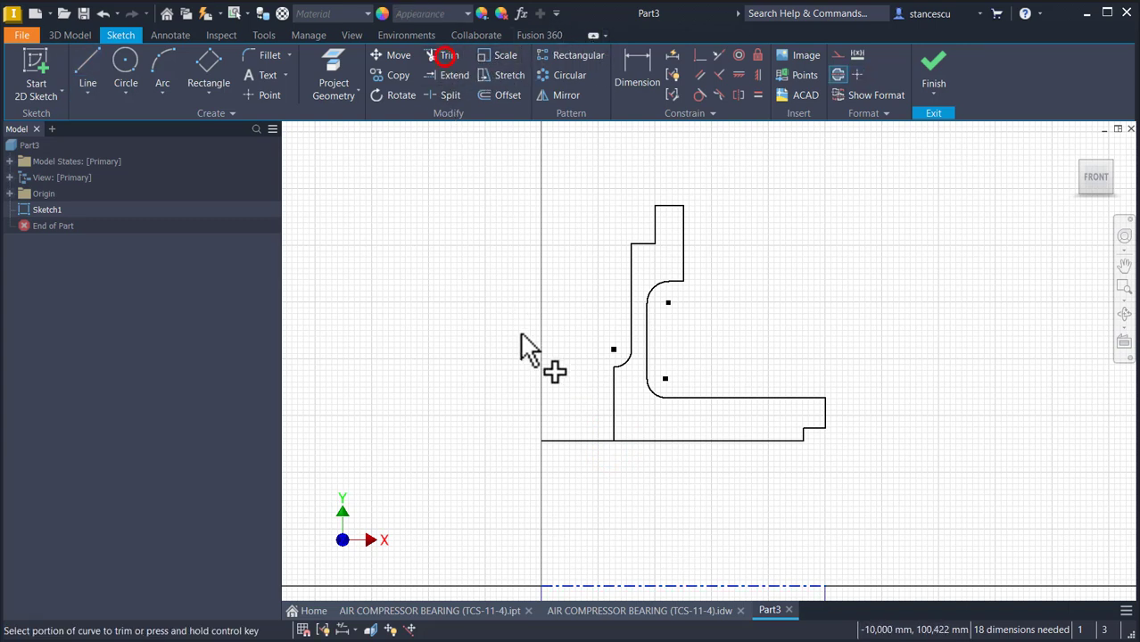
left_click(581, 441)
key("Escape")
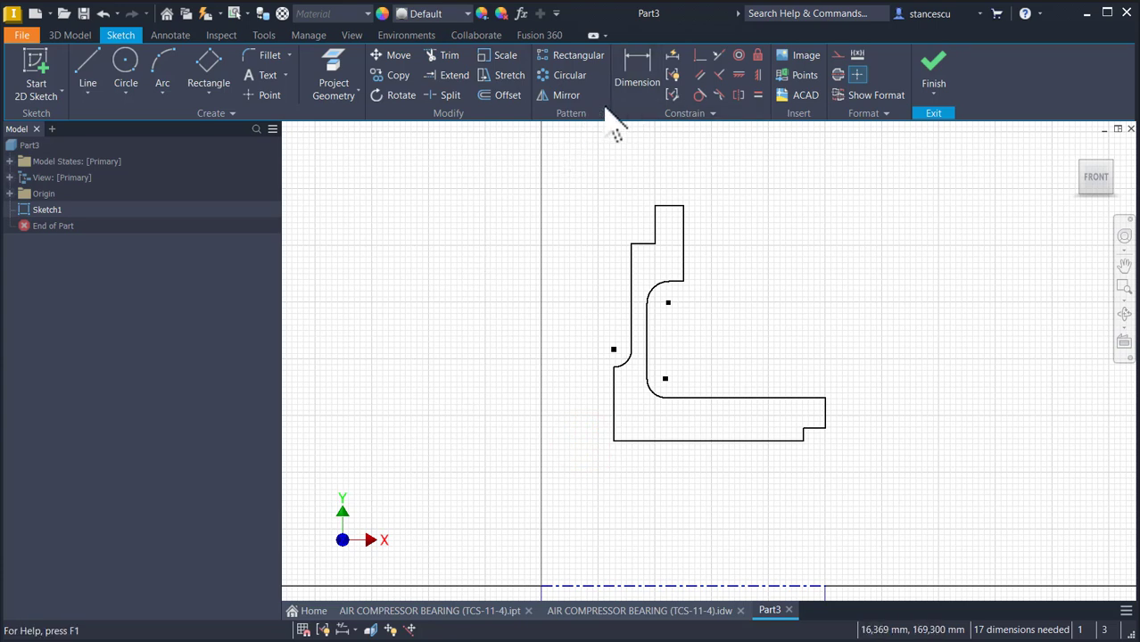
Make the hub's left end edge coincident with the centerline's start point and its right end edge coincident with the centerline's endpoint
left_click(701, 57)
left_click(615, 386)
left_click(545, 587)
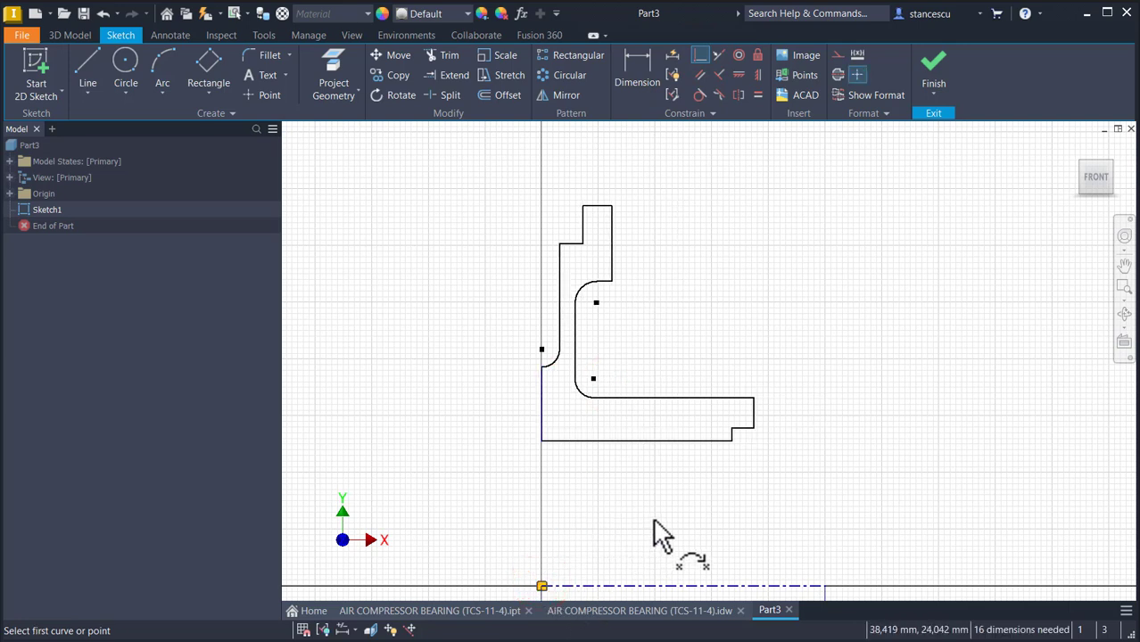
left_click(755, 412)
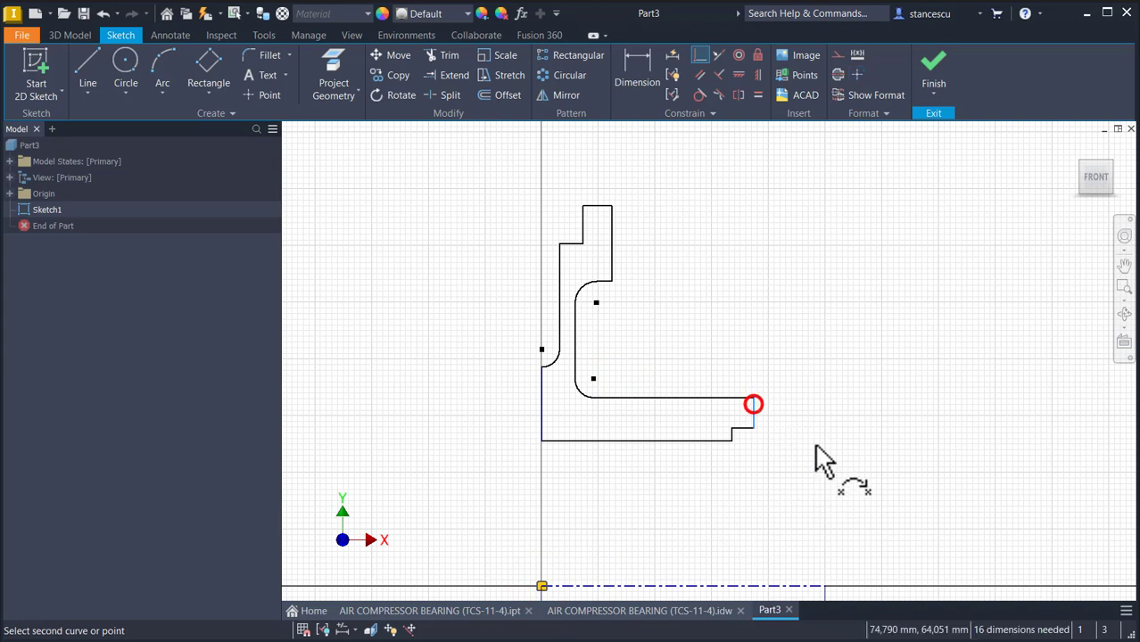
left_click(825, 586)
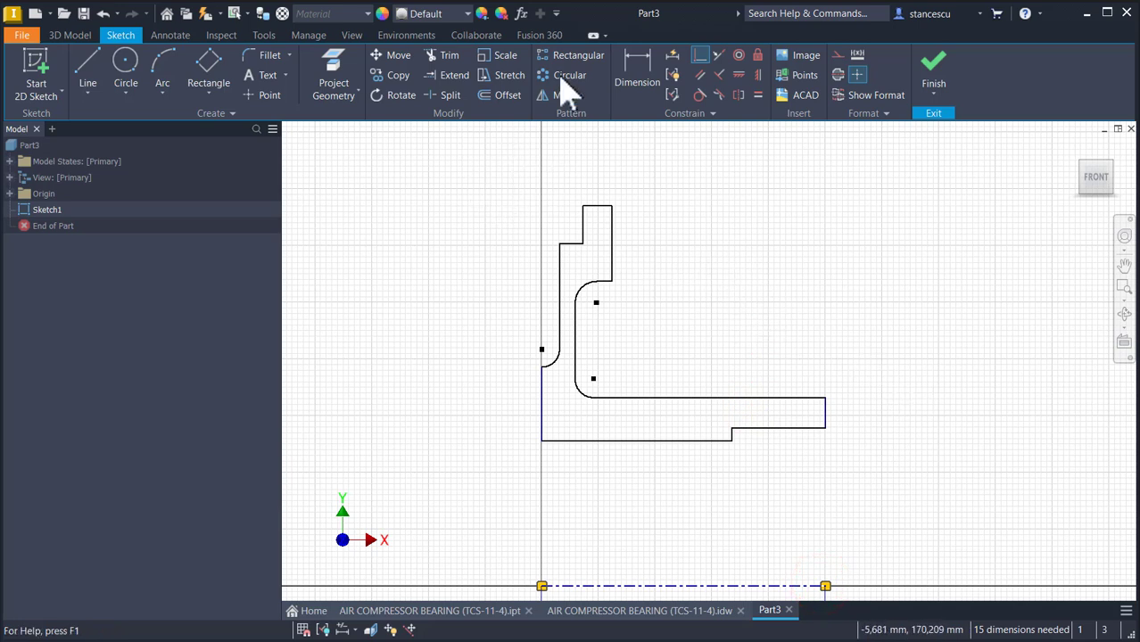
Dimension the bore line from the centerline as a 66 mm diameter
left_click(635, 64)
left_click(666, 440)
left_click(658, 584)
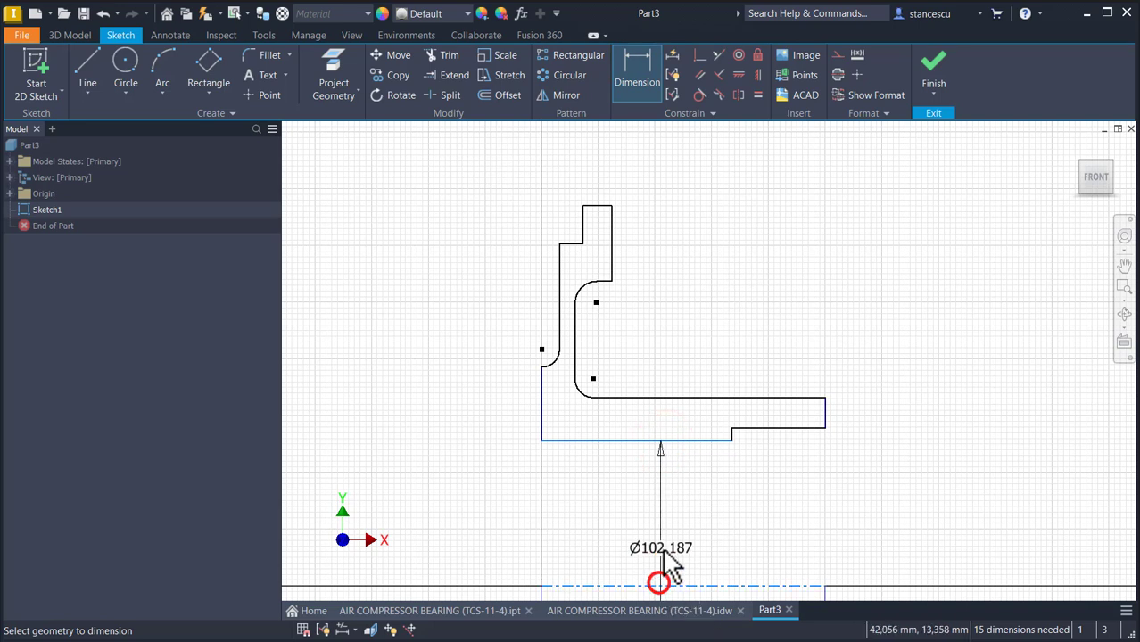
left_click(662, 551)
type("6")
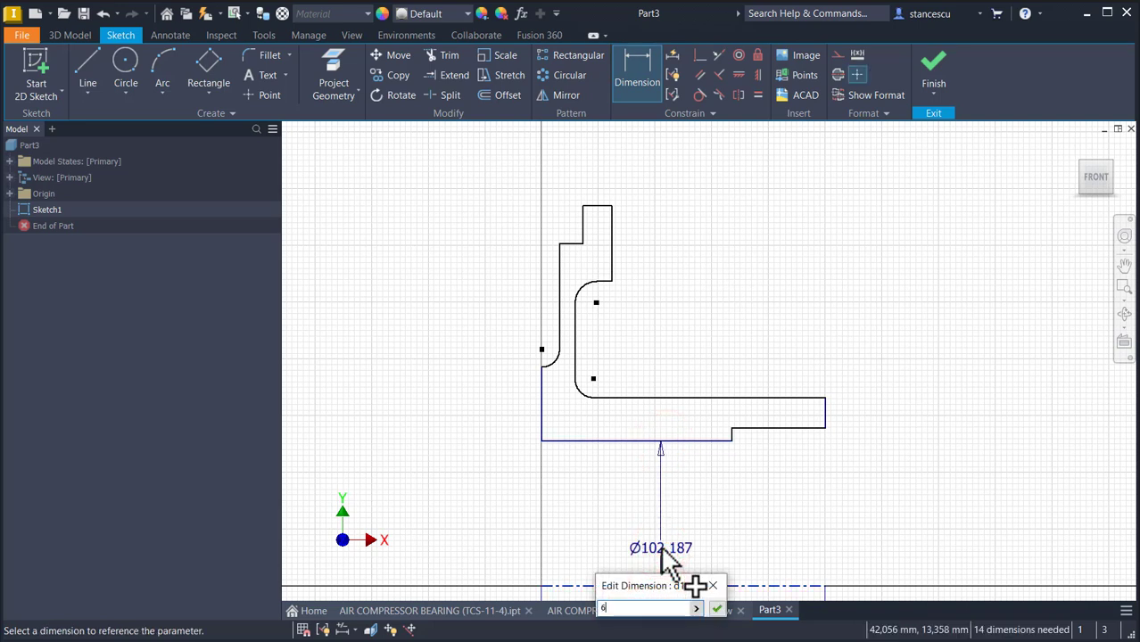
type("6")
key("Return")
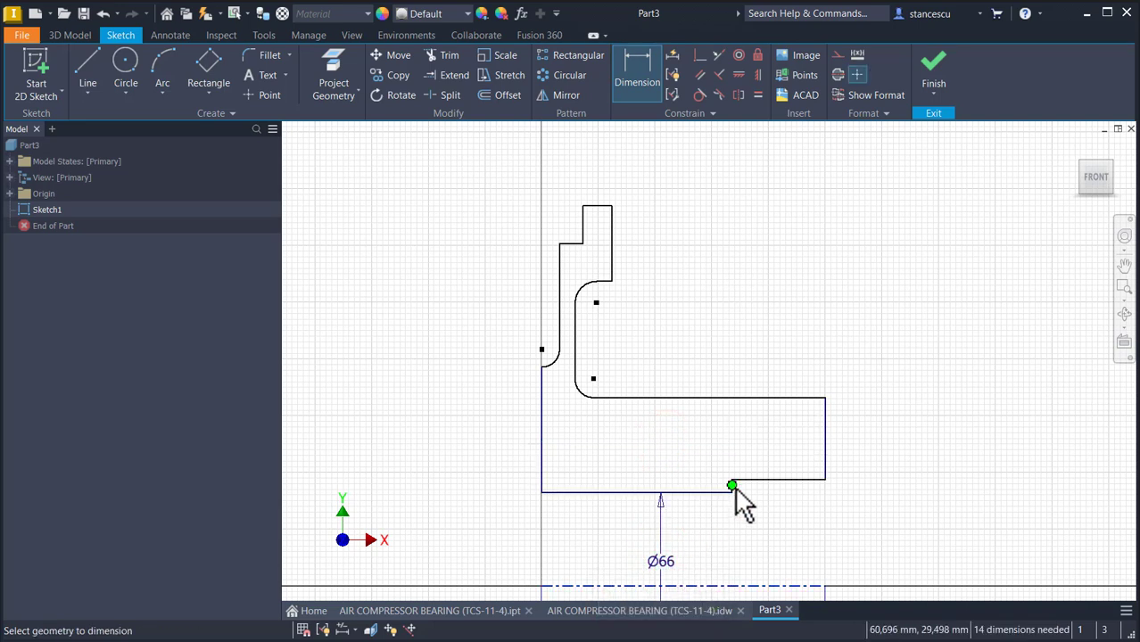
Dimension the stepped counterbore line from the centerline as an 88 mm diameter
left_click(803, 479)
left_click(795, 588)
left_click(881, 557)
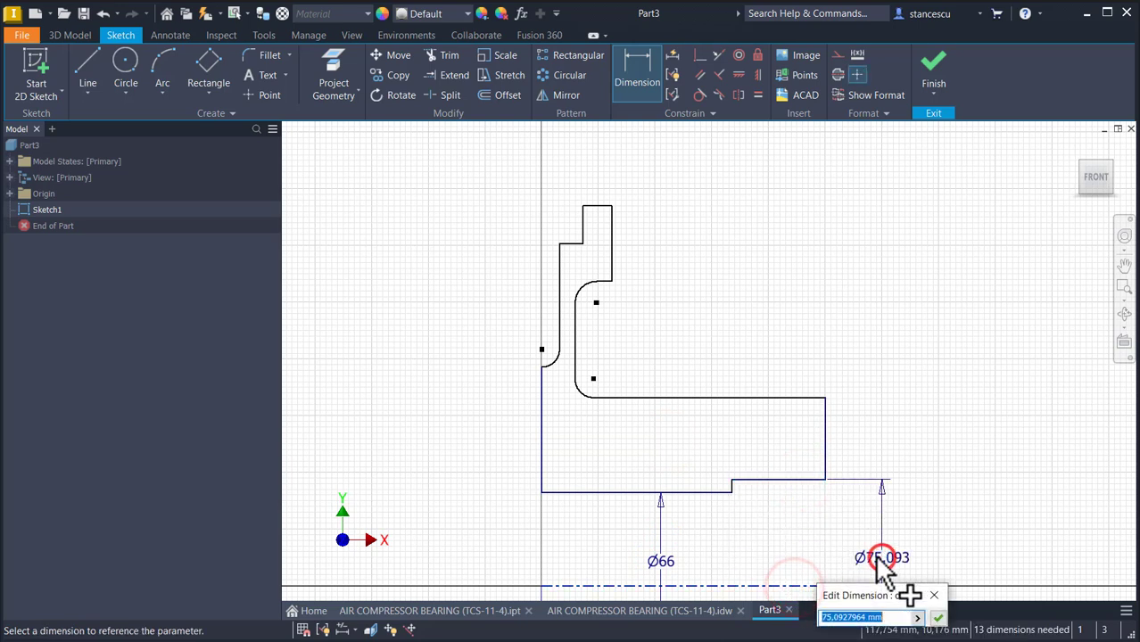
key("Return")
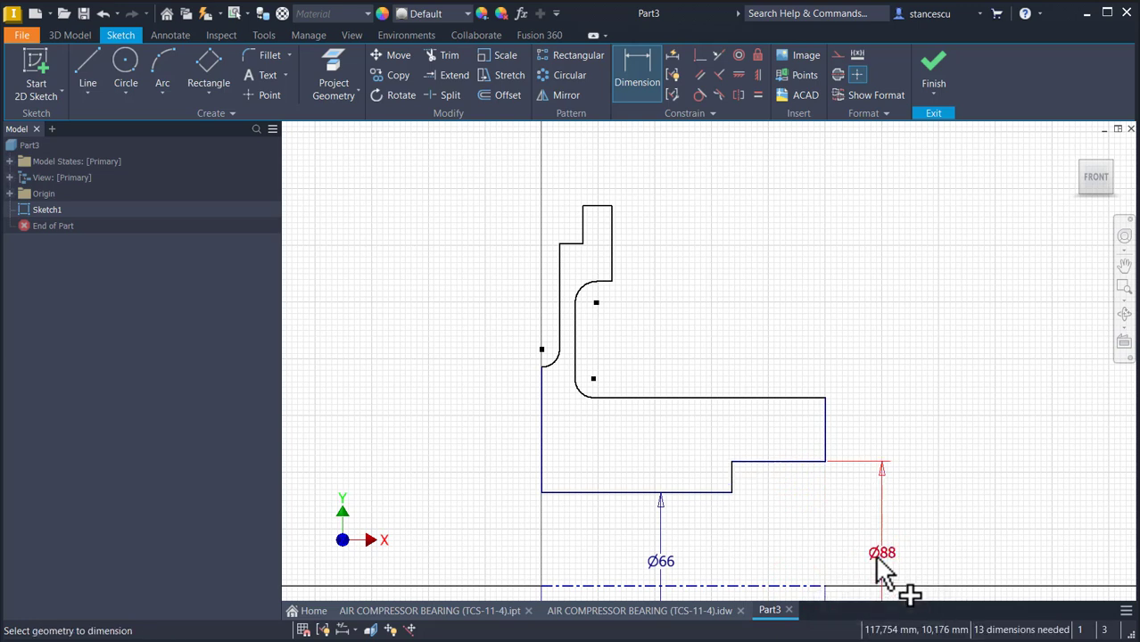
Dimension the hub's long outer line from the centerline as a 120 mm diameter
left_click(779, 398)
left_click(781, 585)
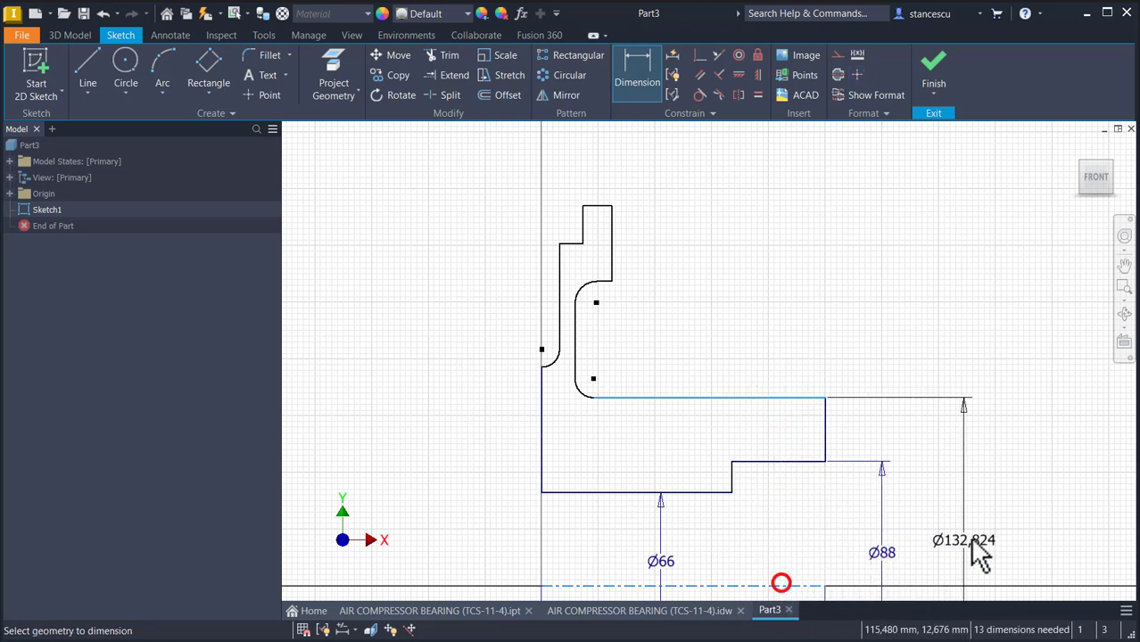
left_click(960, 516)
type("120")
key("Return")
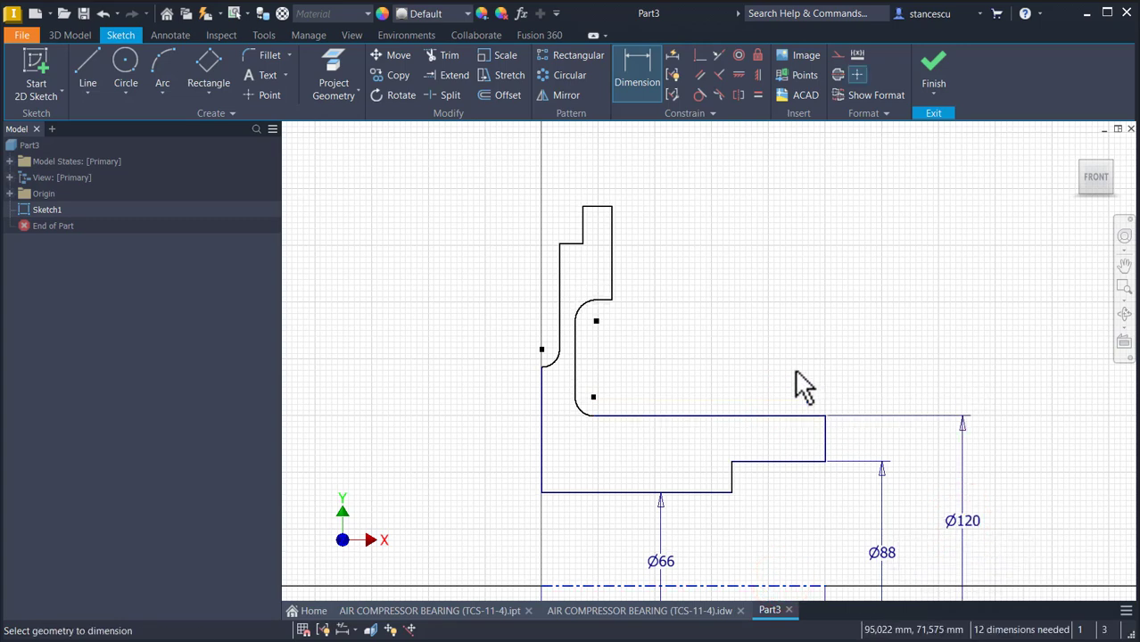
Dimension the short horizontal line under the flange rim from the centerline as a 220 mm diameter
scroll(624, 312, "up", 2)
left_click(606, 304)
scroll(624, 356, "down", 3)
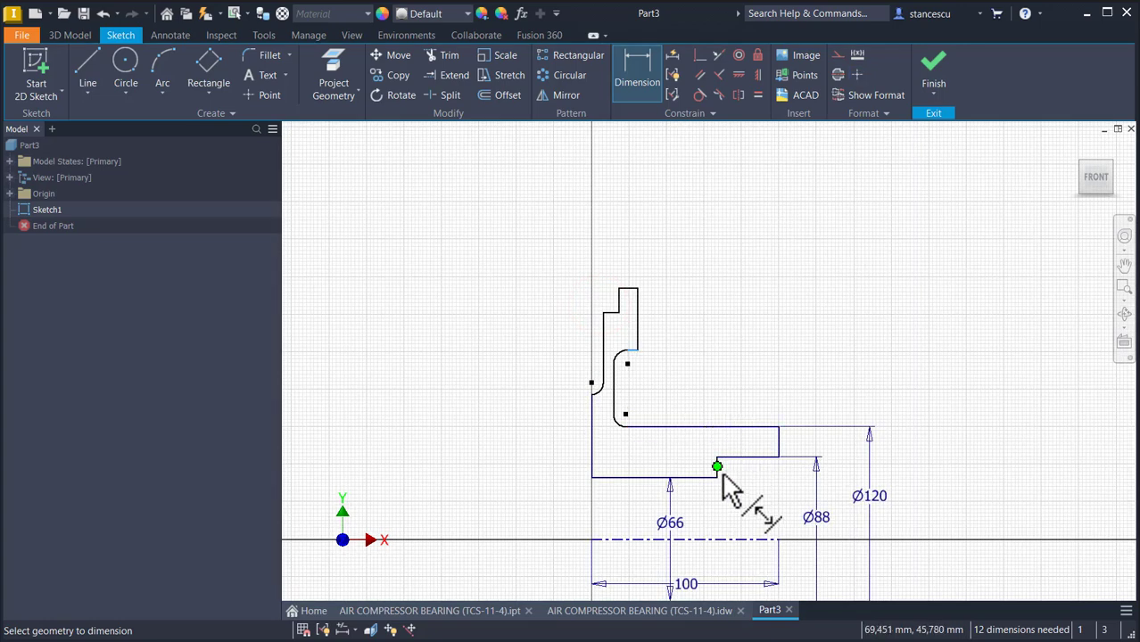
left_click(741, 537)
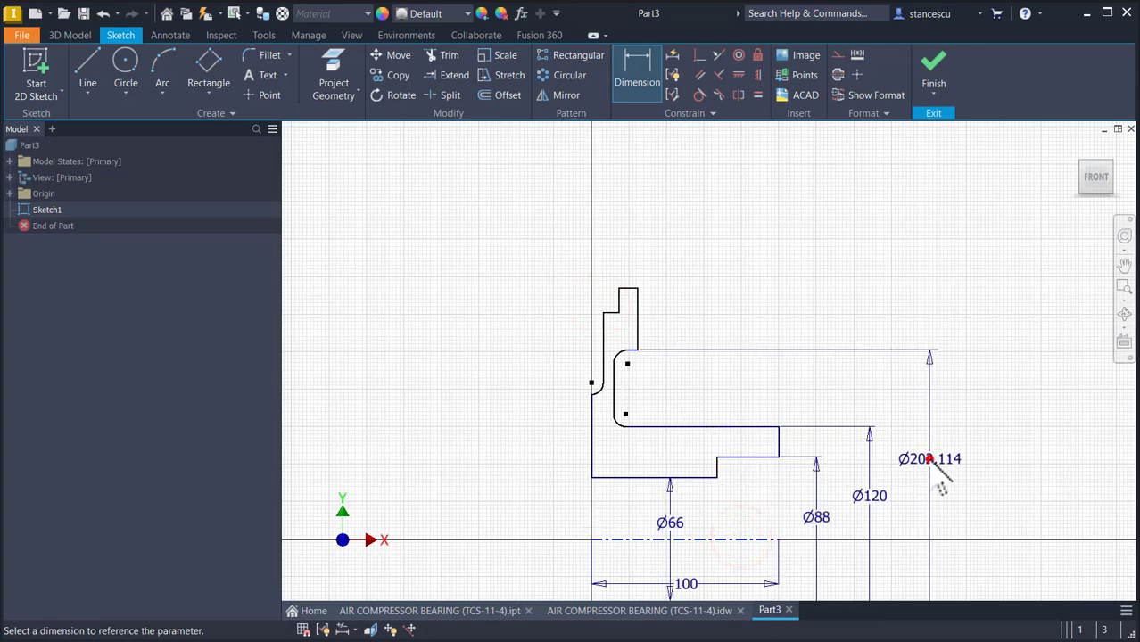
left_click(929, 464)
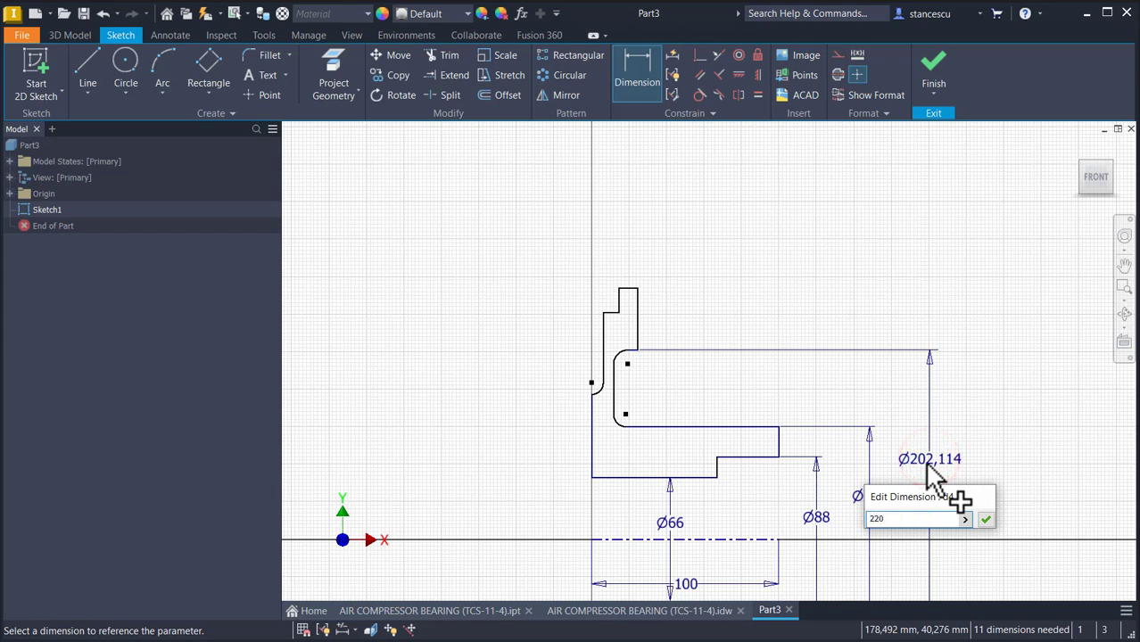
type("220")
key("Return")
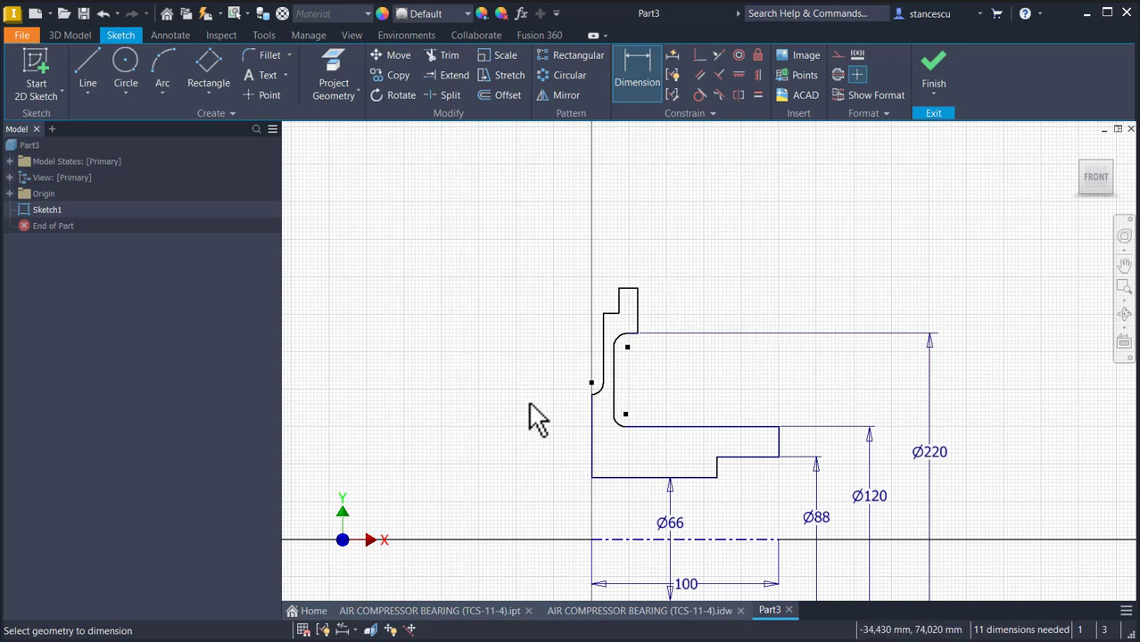
Dimension the lower endpoint of the left tangent arc from the centerline as a 120 mm diameter
left_click(592, 393)
left_click(614, 540)
left_click(535, 517)
type("120")
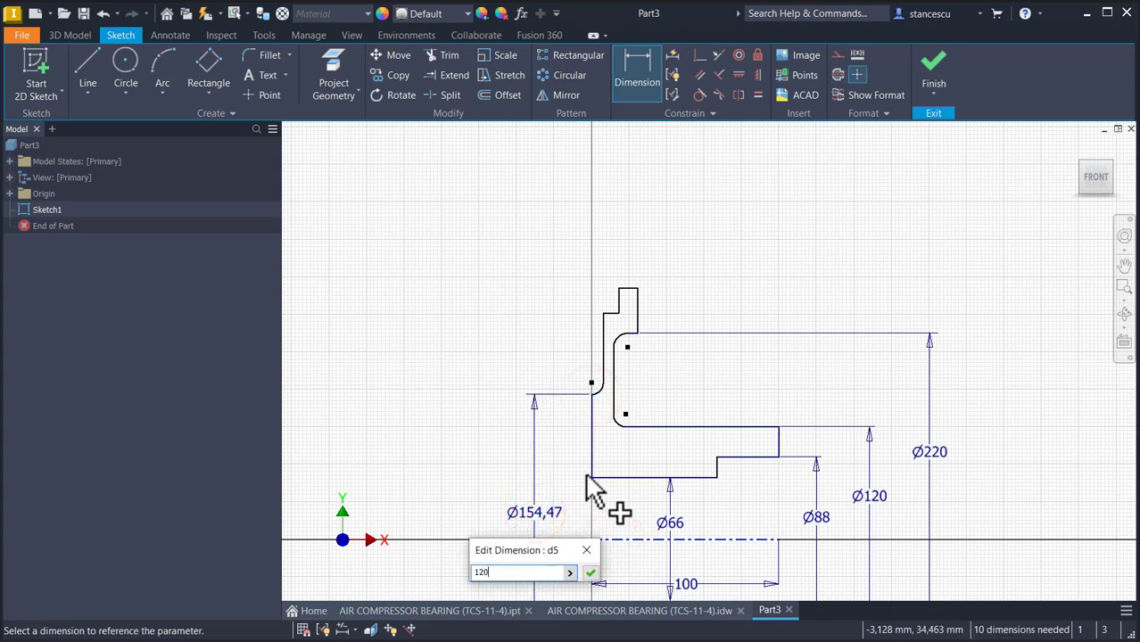
key("Return")
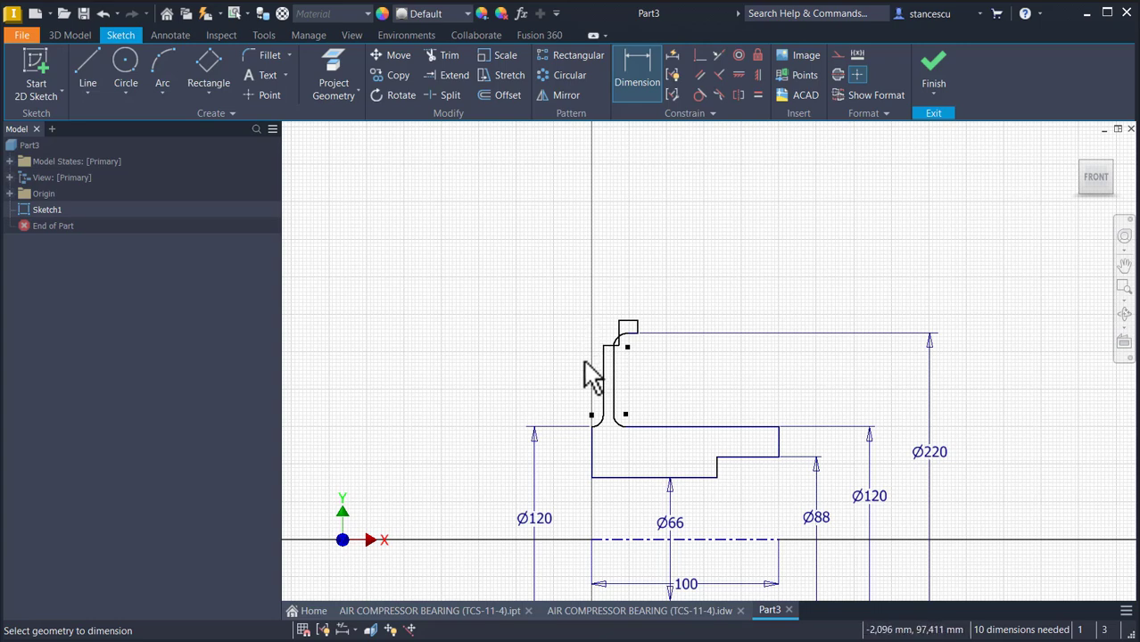
key("Escape")
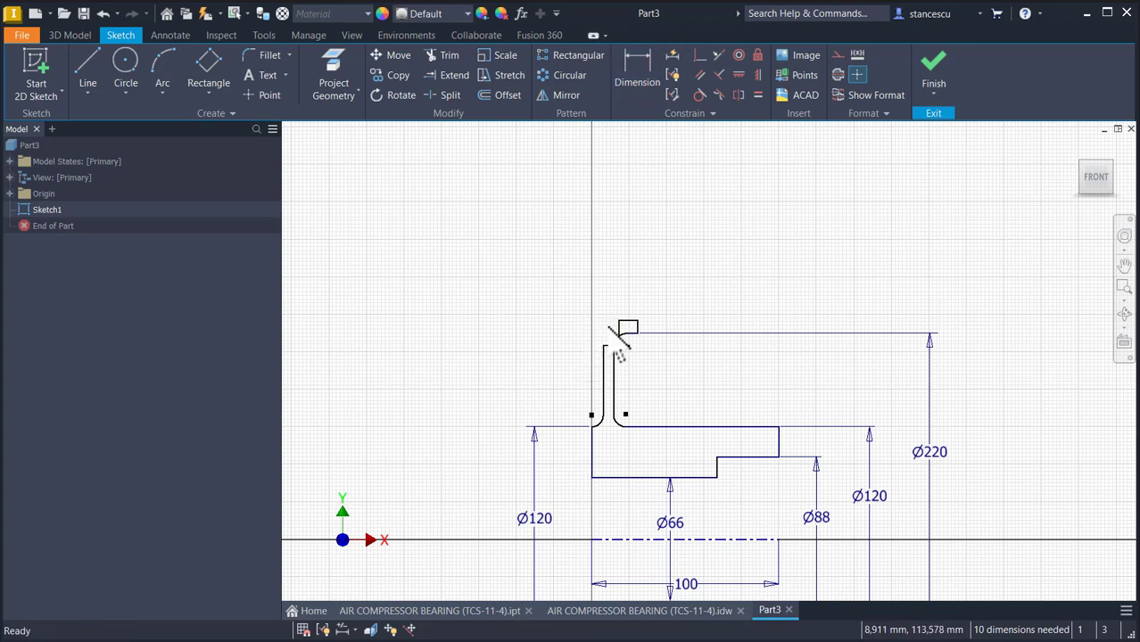
Reposition the web's right vertical line and the rim's right edge farther from the Y axis to uncross the flange outline
scroll(624, 337, "up", 3)
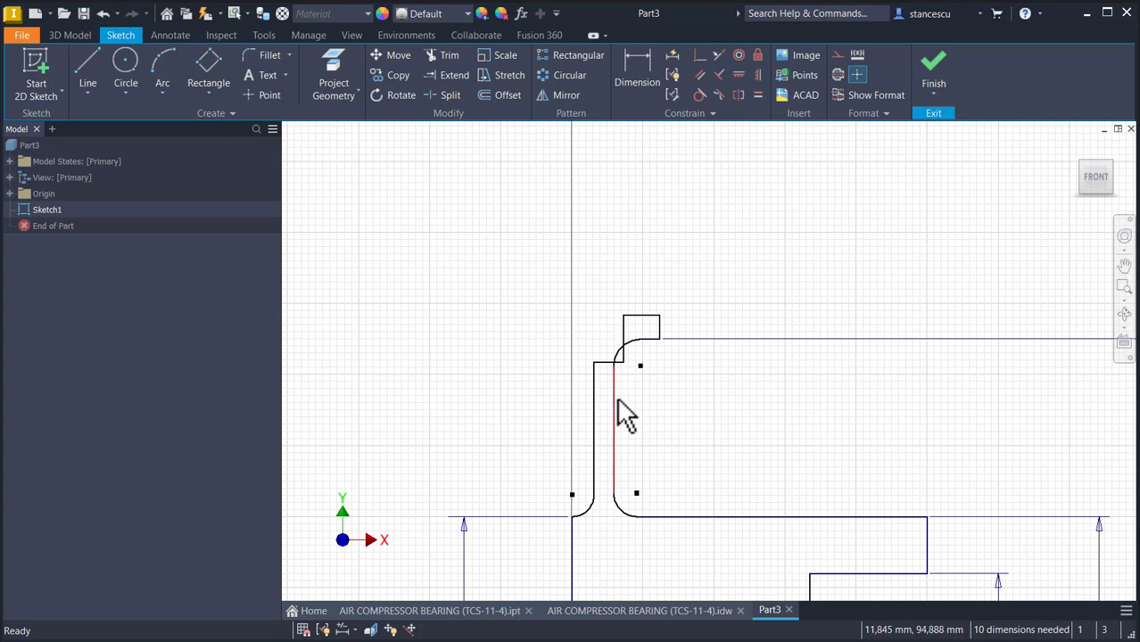
mouse_move(624, 431)
left_mouse_down()
mouse_move(656, 432)
mouse_move(696, 341)
left_mouse_up()
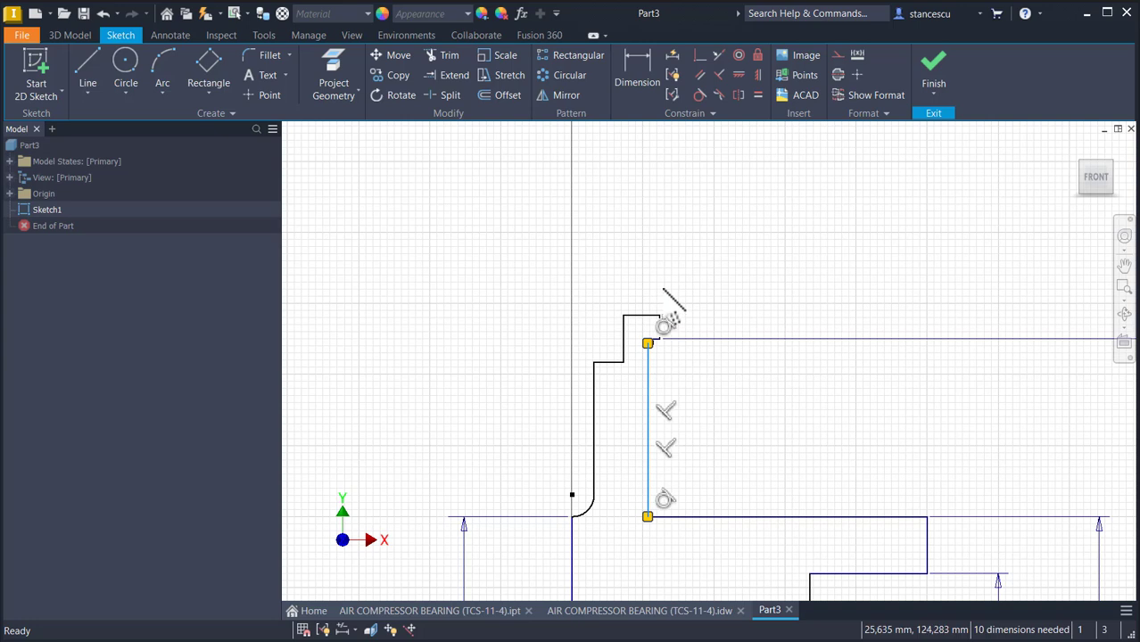
left_click(646, 289)
left_click_drag(663, 324, 680, 326)
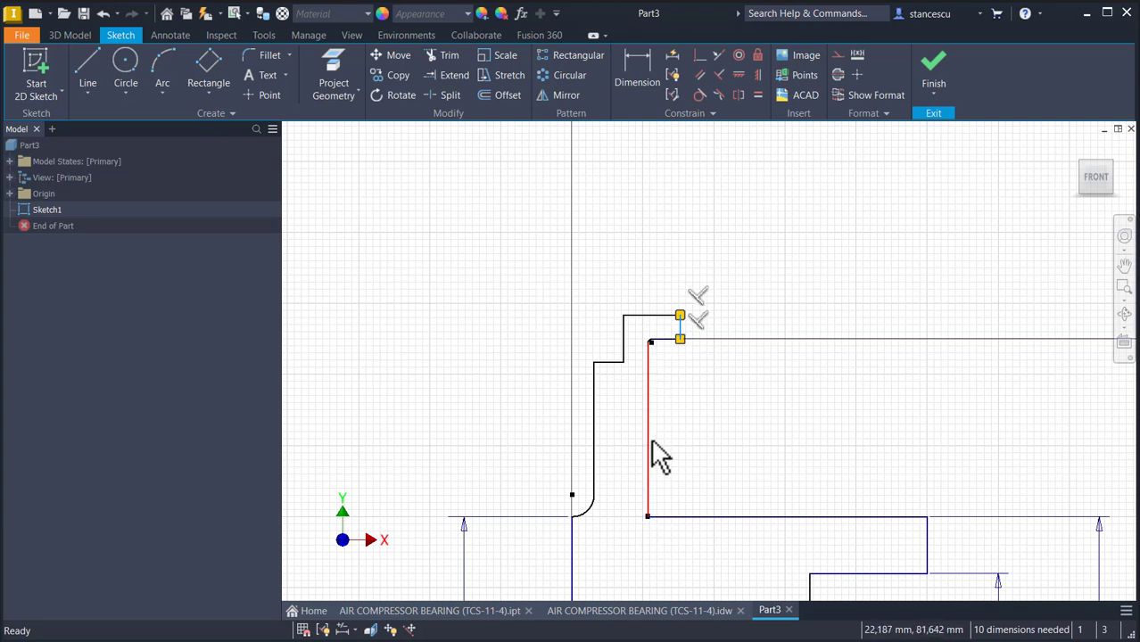
left_click_drag(650, 441, 634, 447)
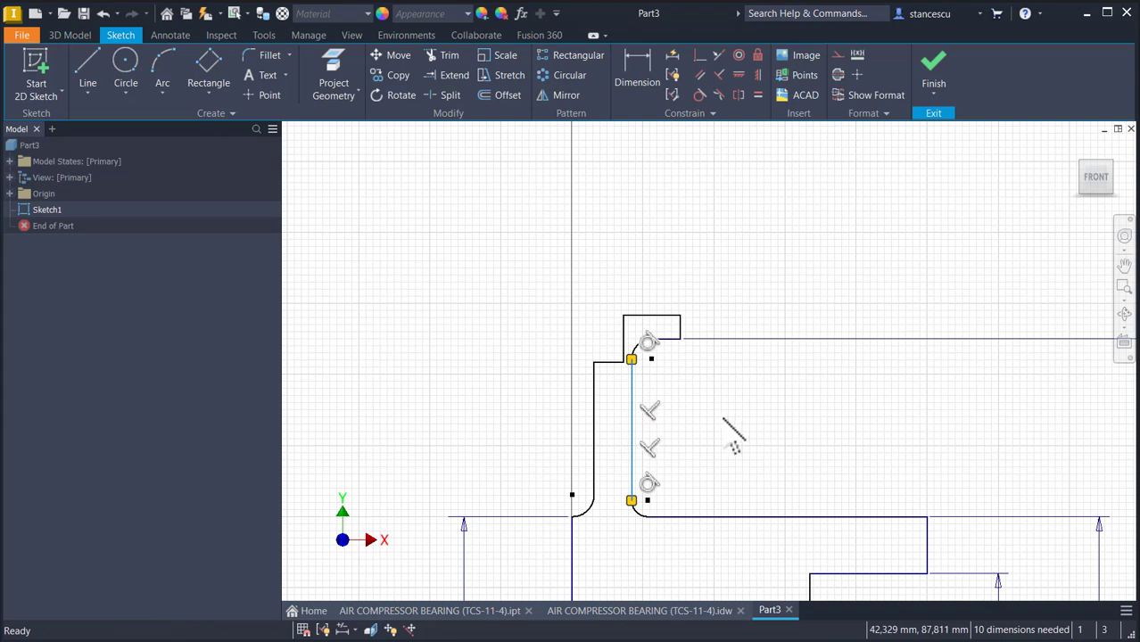
Set the radius of the arc joining the web to the hub's outer line to 10 mm
left_click(637, 65)
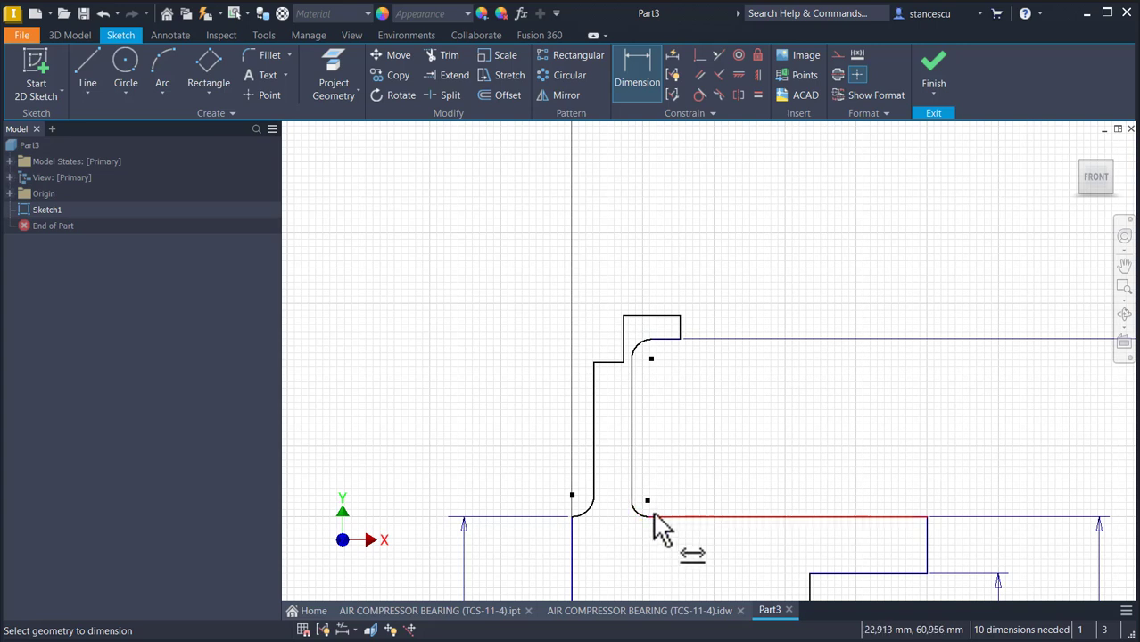
scroll(642, 533, "up", 3)
left_click(625, 516)
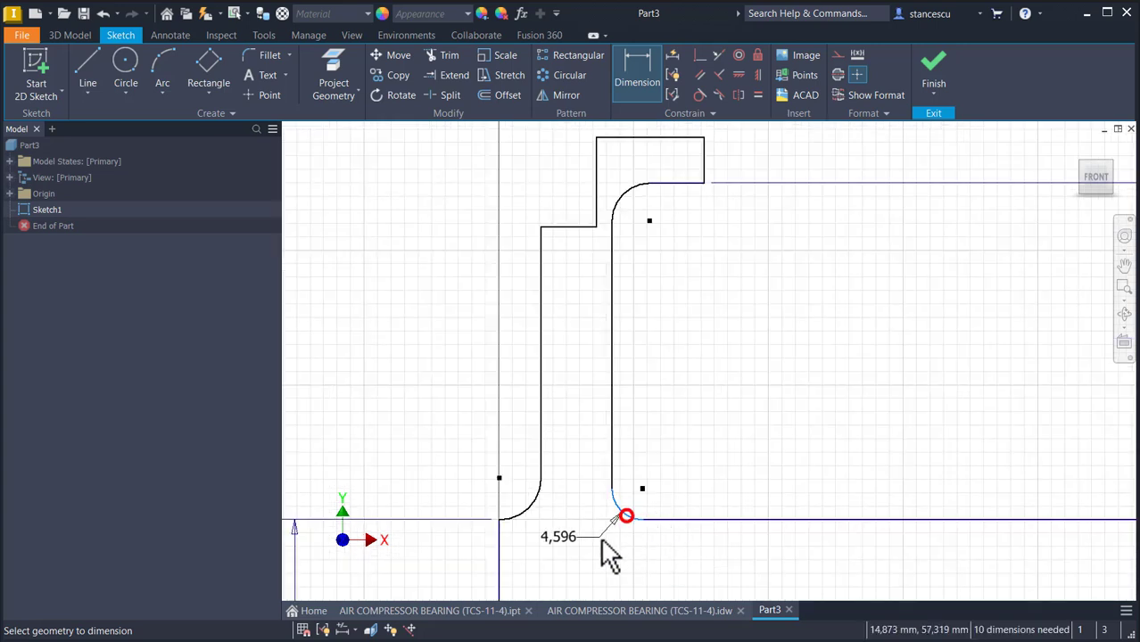
left_click(598, 540)
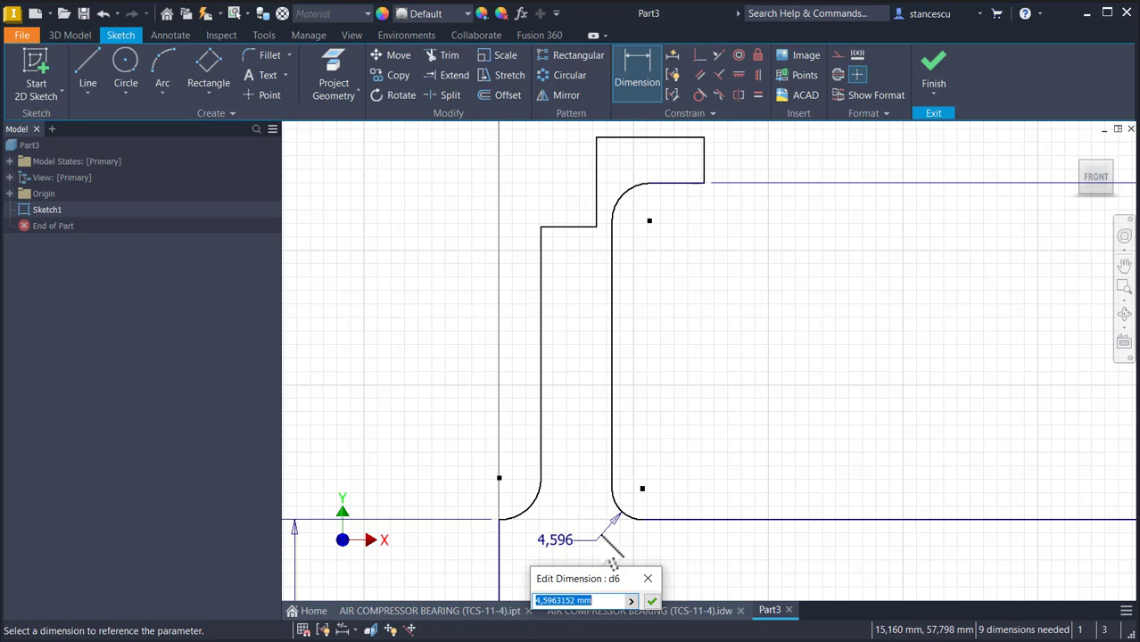
key("Return")
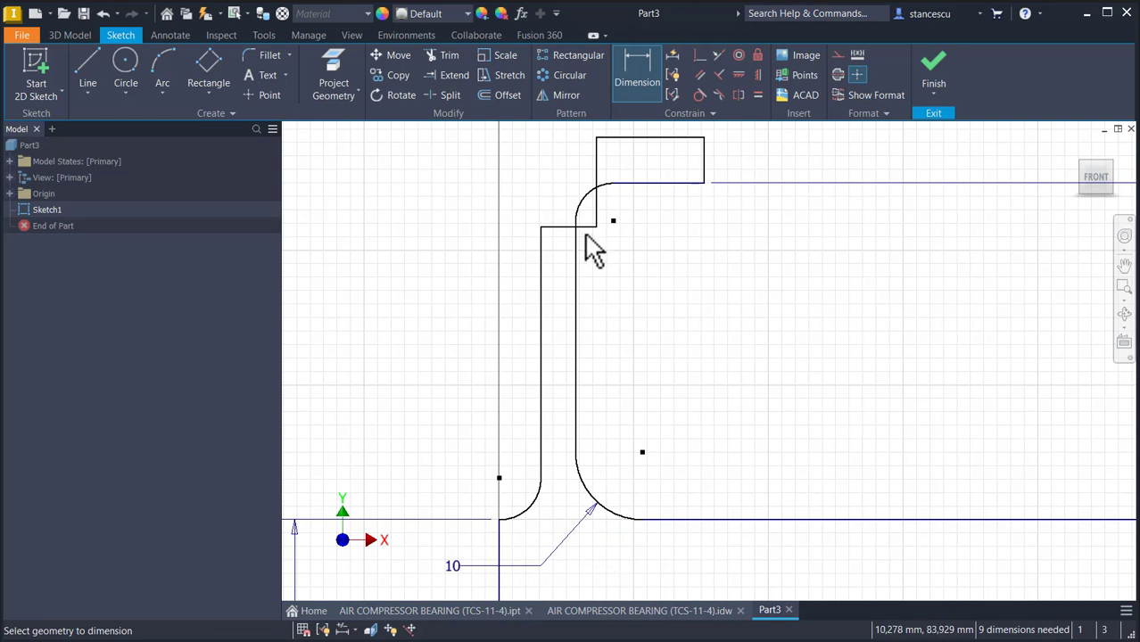
Set the radius of the arc joining the web to the underside of the rim to 10 mm
left_click(582, 215)
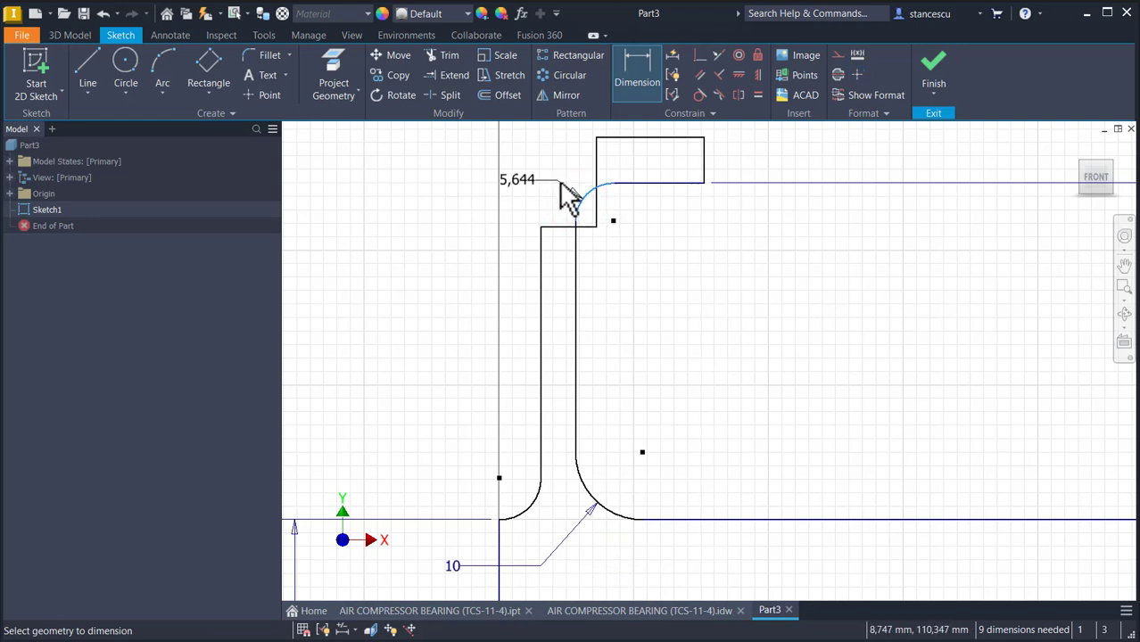
left_click(568, 196)
type("1")
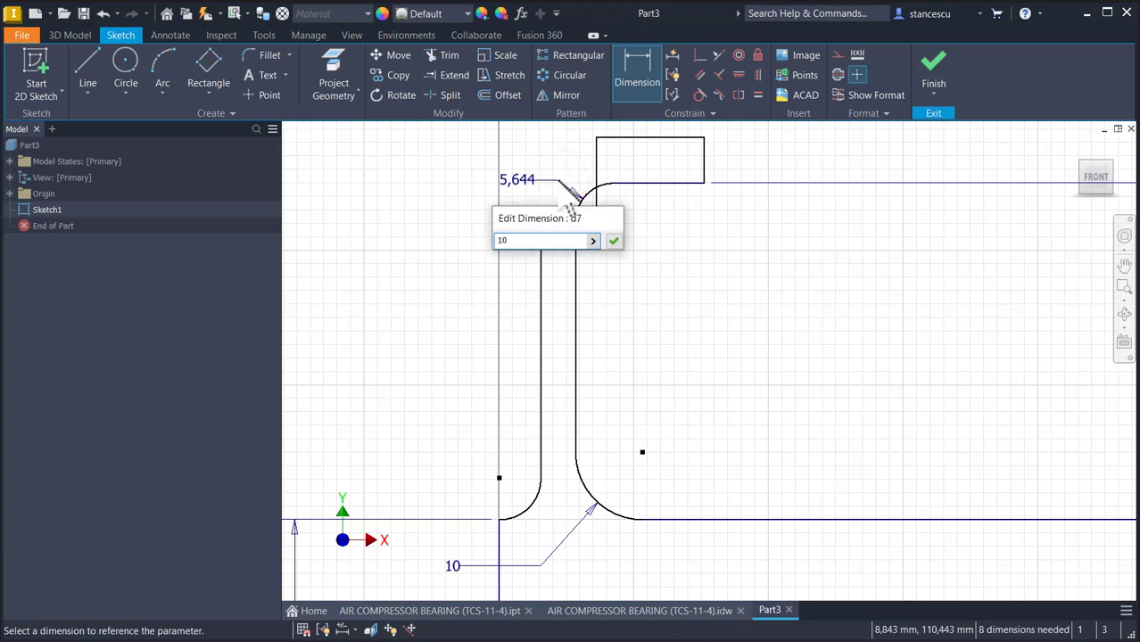
type("0")
key("Return")
key("Escape")
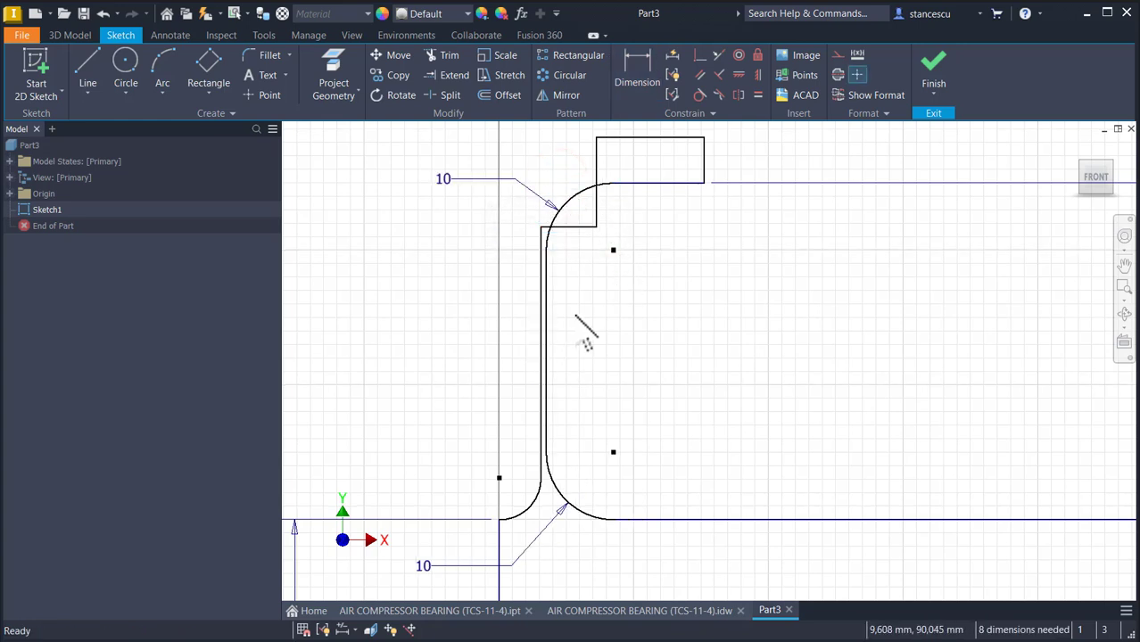
Shift the web's right vertical line away from the Y axis to clear the left side of the flange outline
left_click(546, 325)
mouse_move(552, 327)
left_mouse_down()
mouse_move(647, 336)
mouse_move(626, 334)
left_mouse_up()
scroll(708, 303, "down", 5)
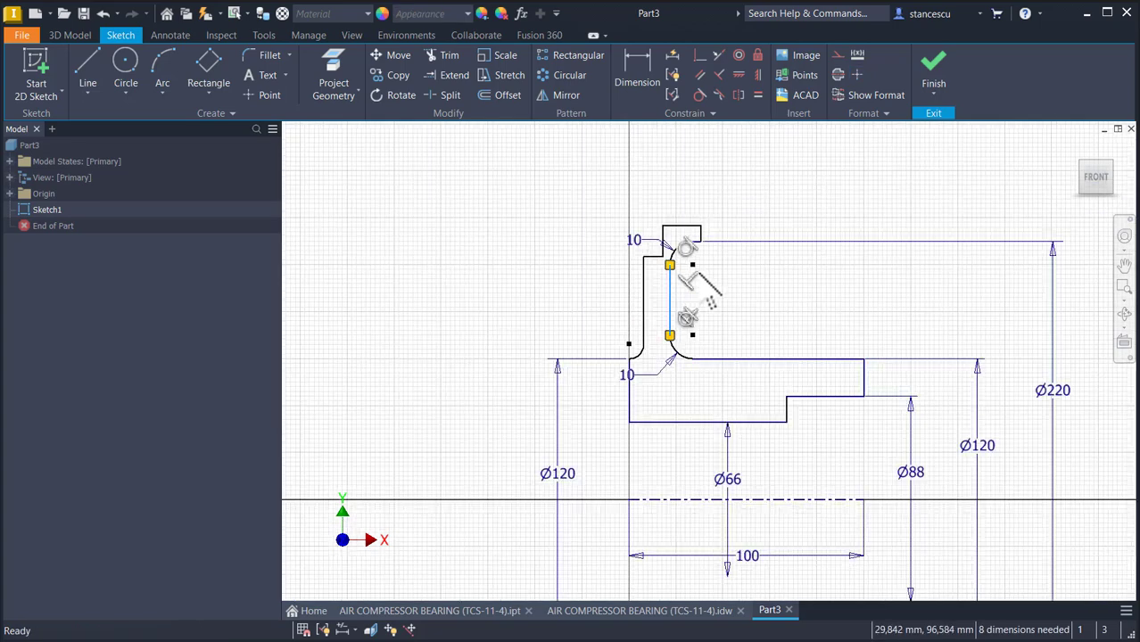
Dimension the rim's outermost horizontal line from the centerline as a 340 mm diameter
middle_click_drag(721, 276, 725, 251)
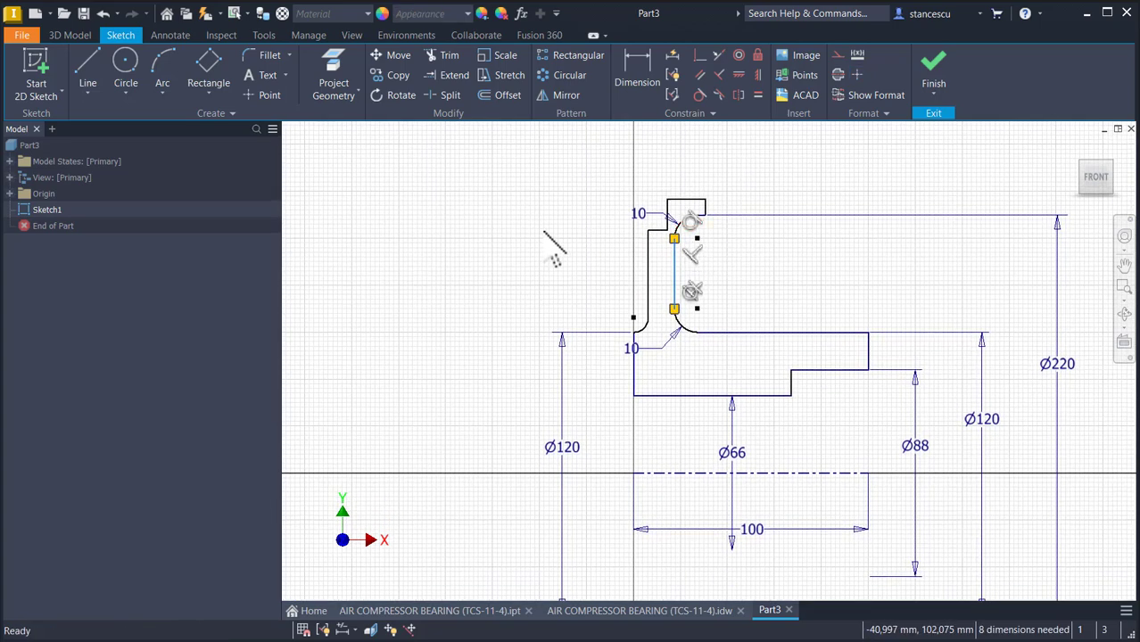
left_click(635, 73)
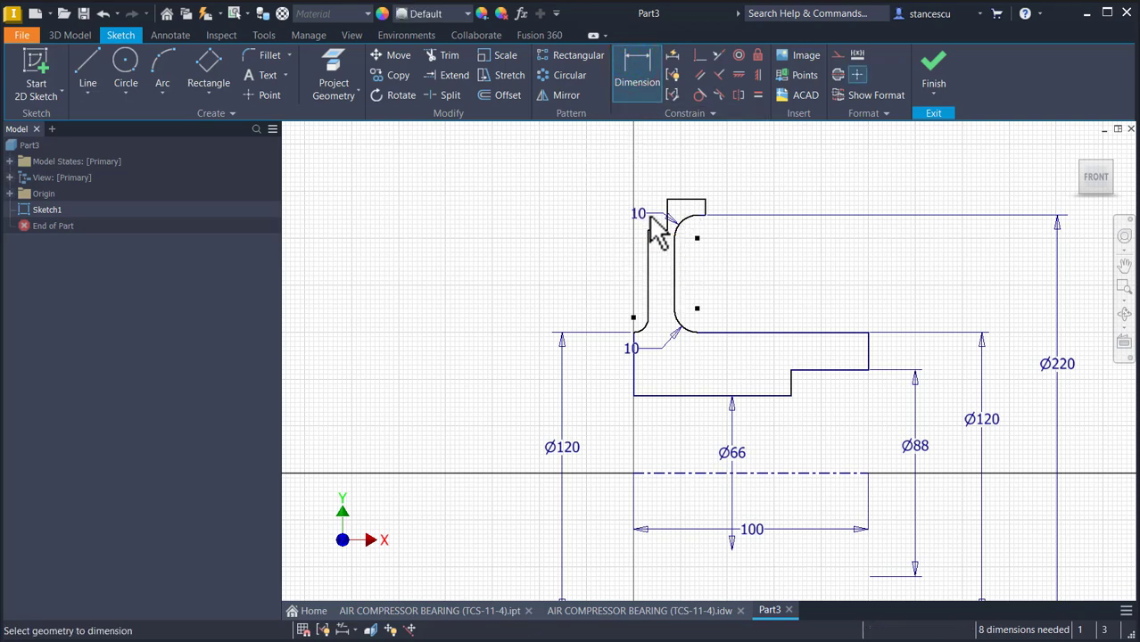
left_click(685, 202)
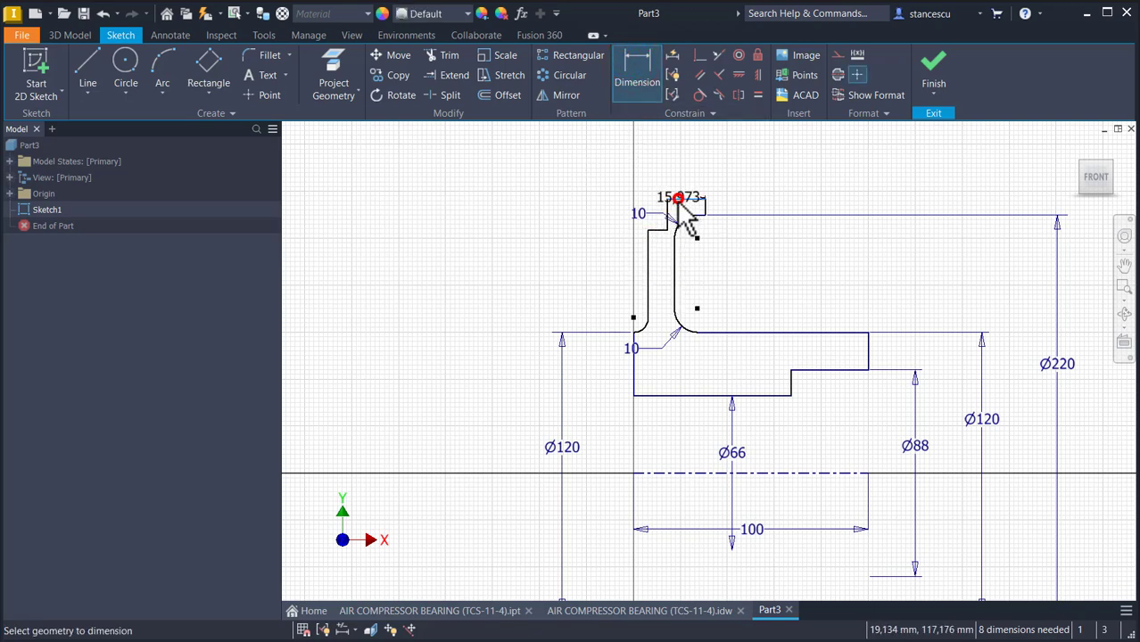
left_click(674, 474)
left_click(440, 415)
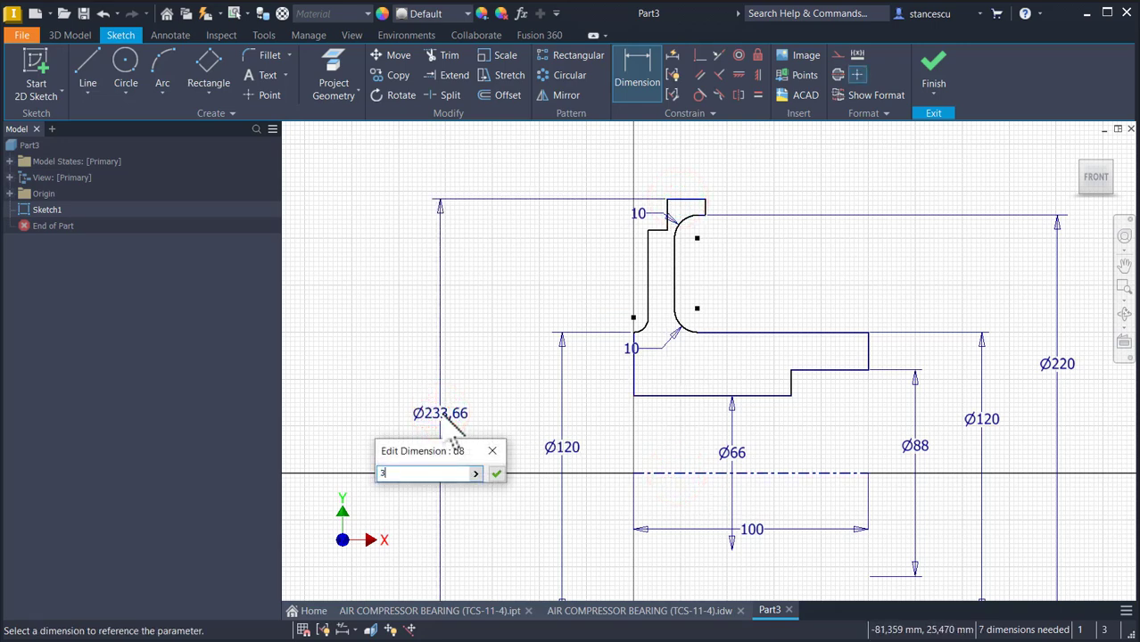
type("340")
key("Return")
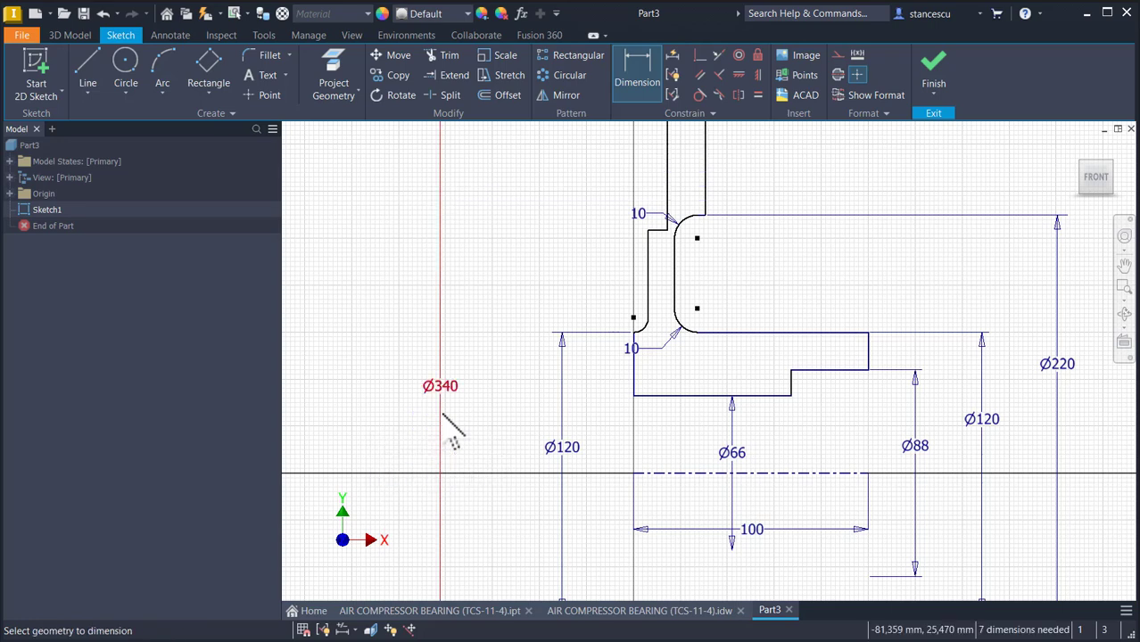
Dimension the short horizontal shoulder line between the web and the rim from the centerline as a 260 mm diameter
scroll(660, 252, "up", 3)
left_click(650, 229)
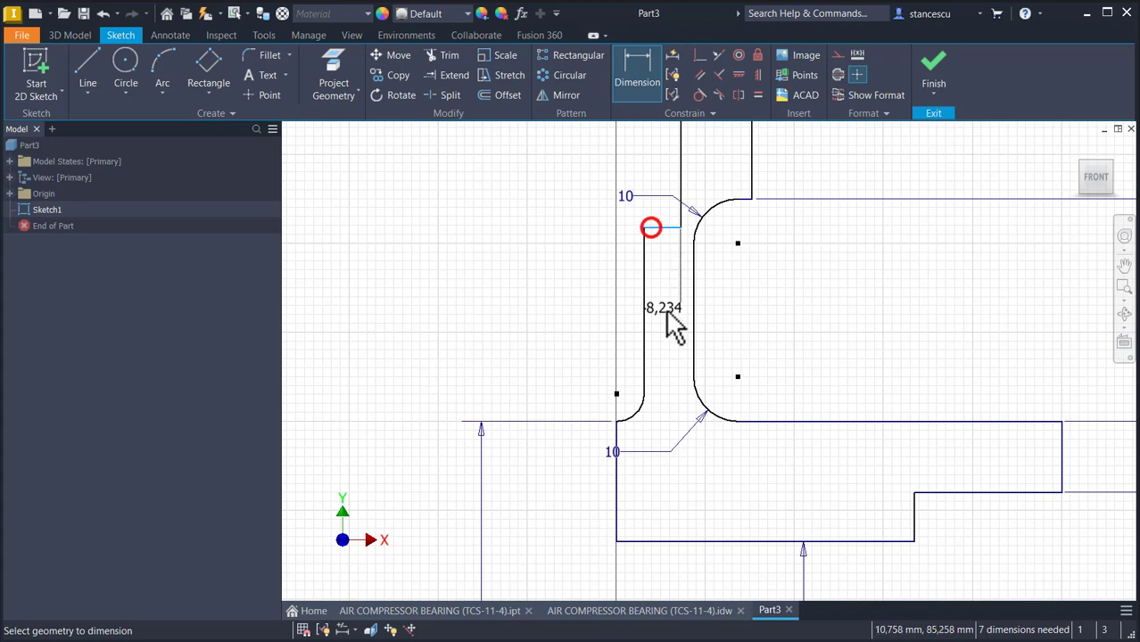
scroll(670, 334, "down", 2)
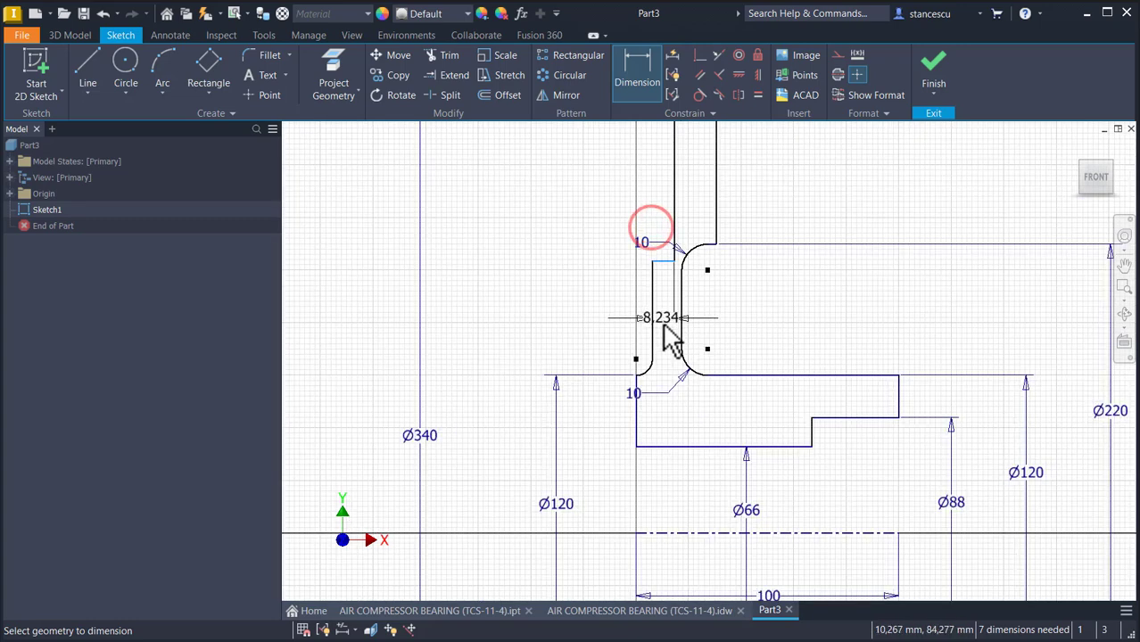
left_click(678, 535)
left_click(500, 476)
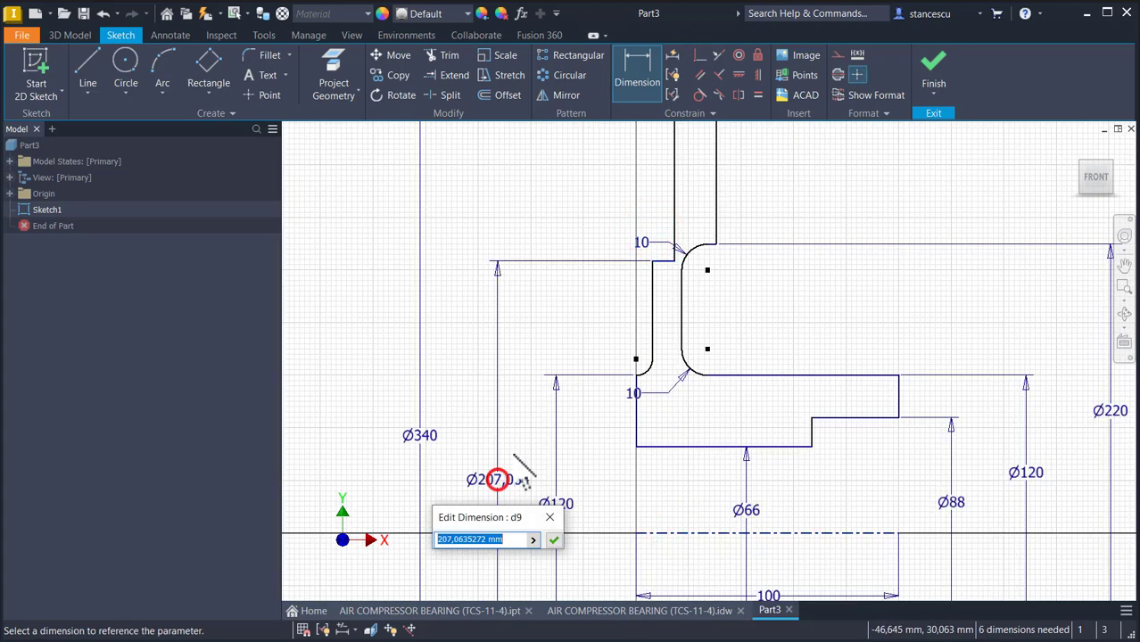
type("260")
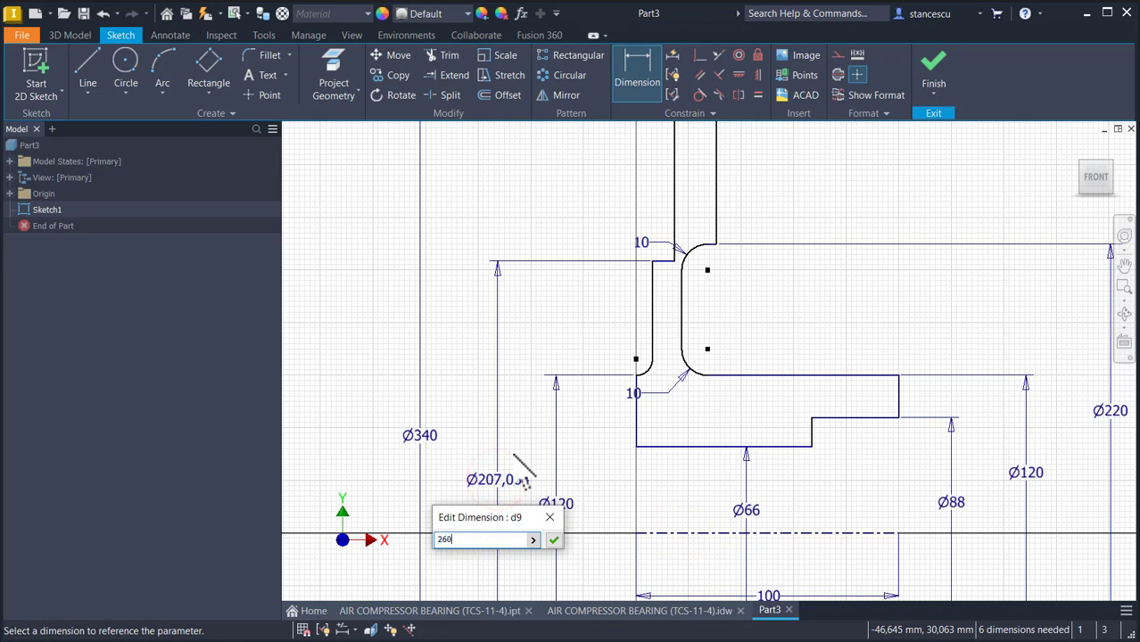
key("Return")
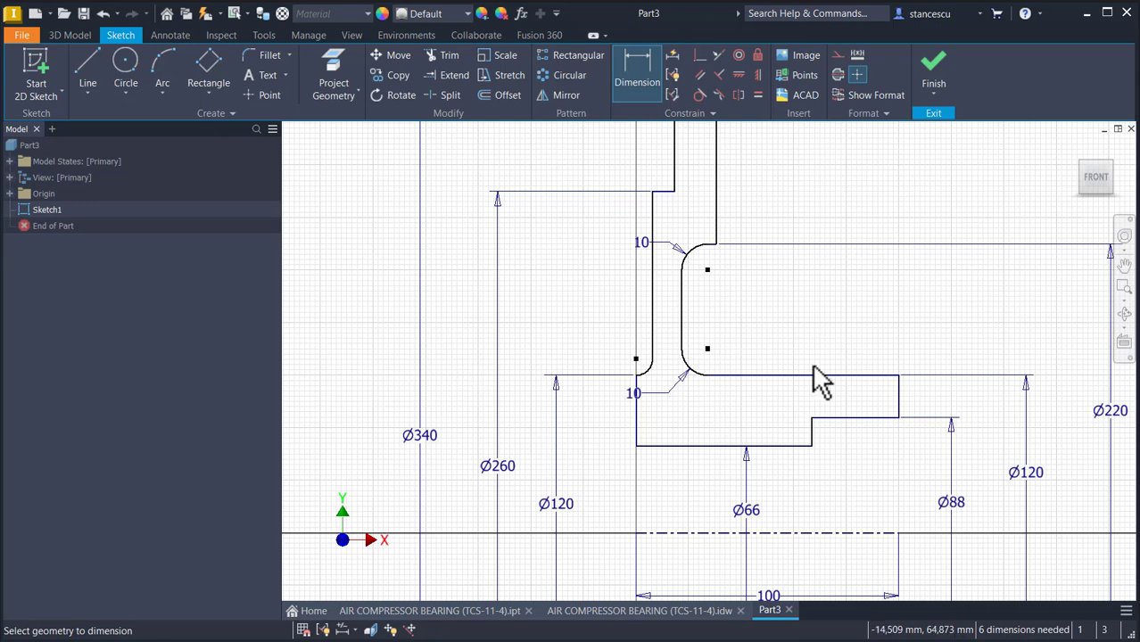
Set the length of the 88 mm diameter counterbore step at the hub's right end to 9 mm
middle_click_drag(742, 409, 629, 428)
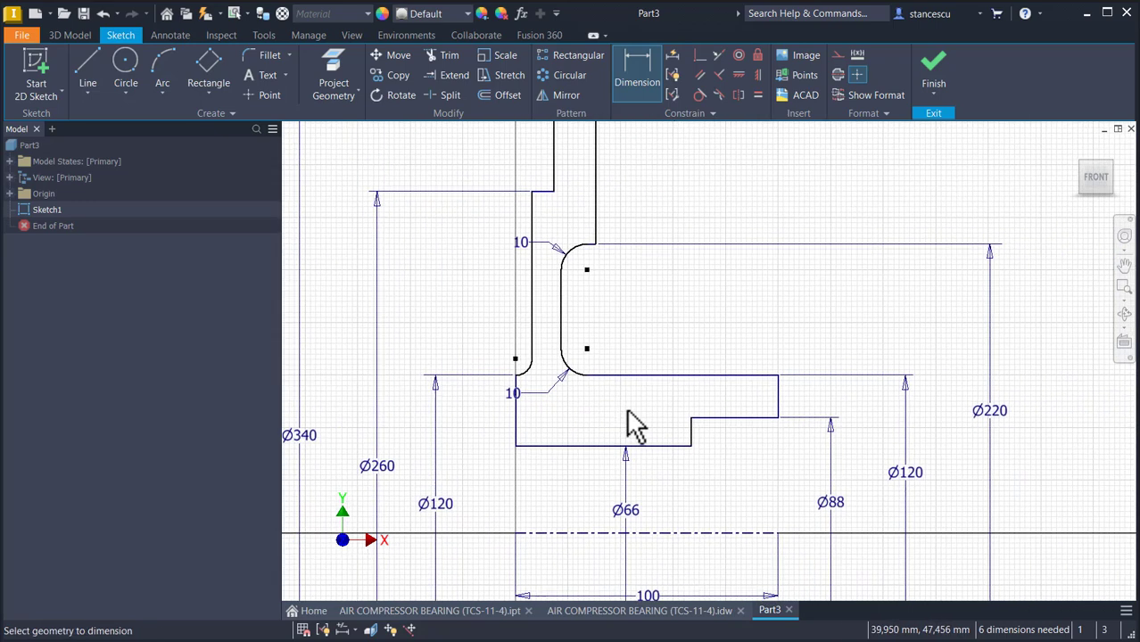
left_click(763, 419)
left_click(751, 339)
type("9")
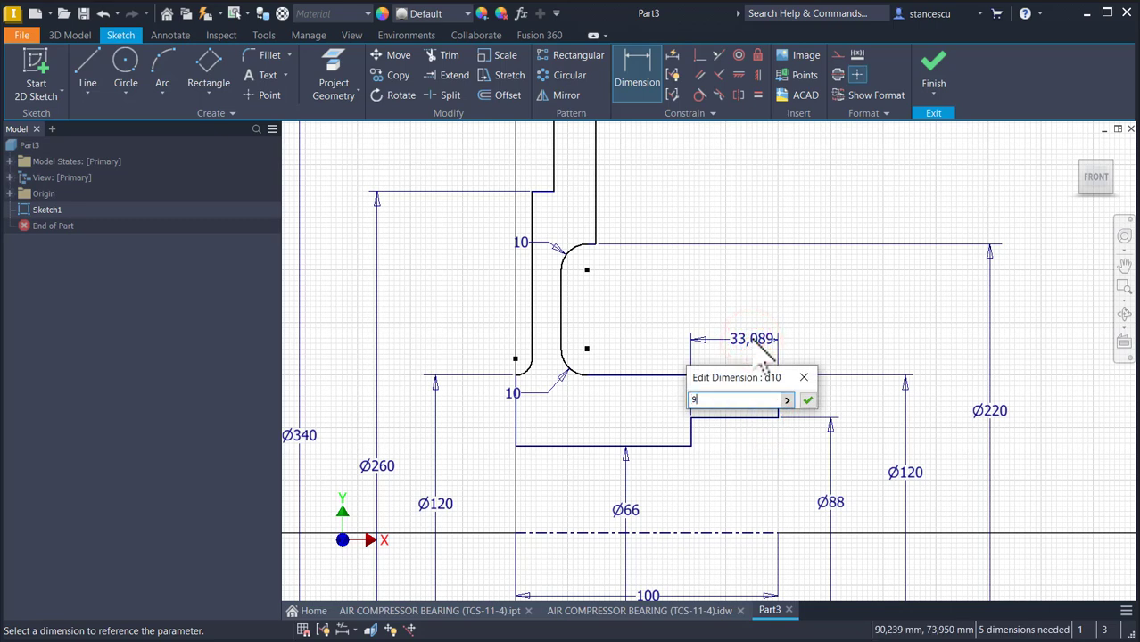
key("Return")
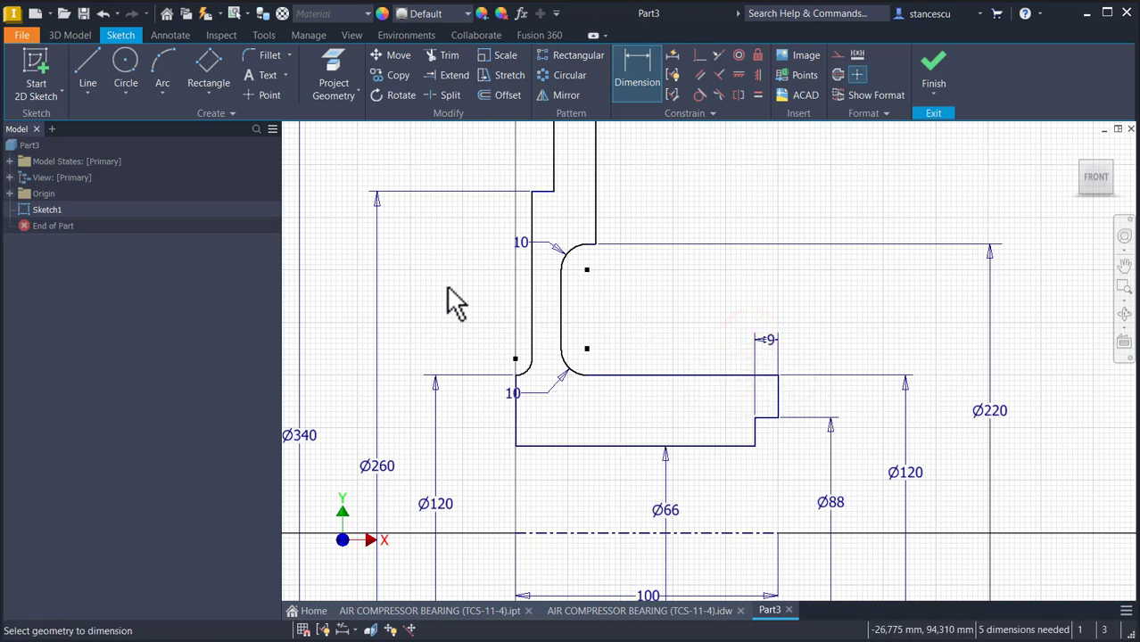
Dimension the web's left vertical line 12 mm from the hub's left face
middle_click_drag(446, 290, 475, 338)
left_click(545, 473)
left_click(563, 357)
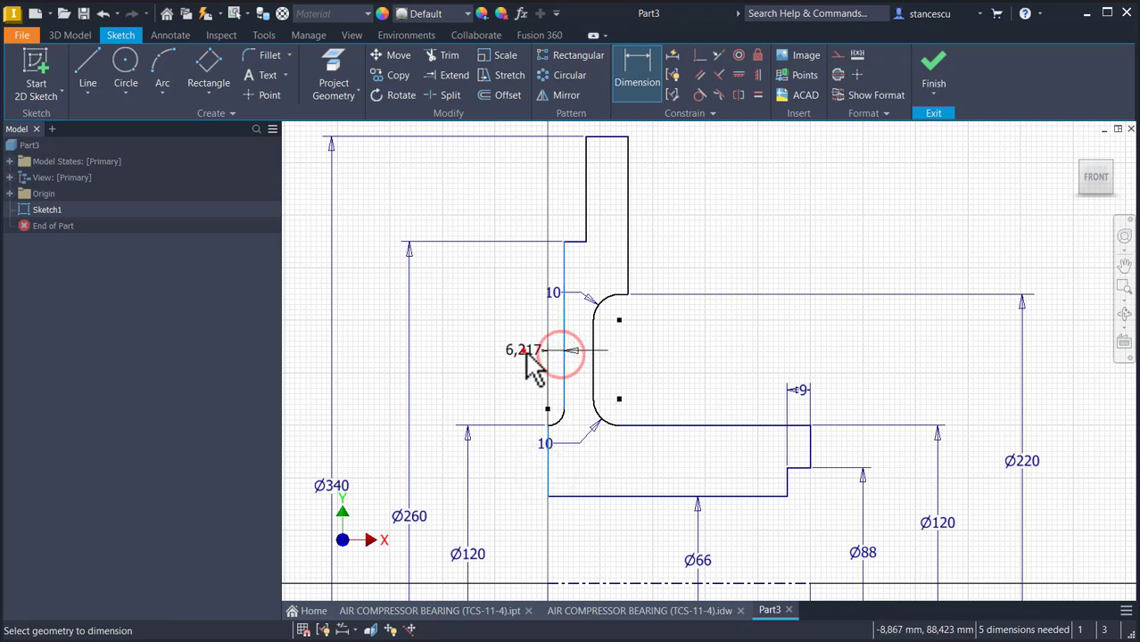
left_click(523, 350)
type("12")
key("Return")
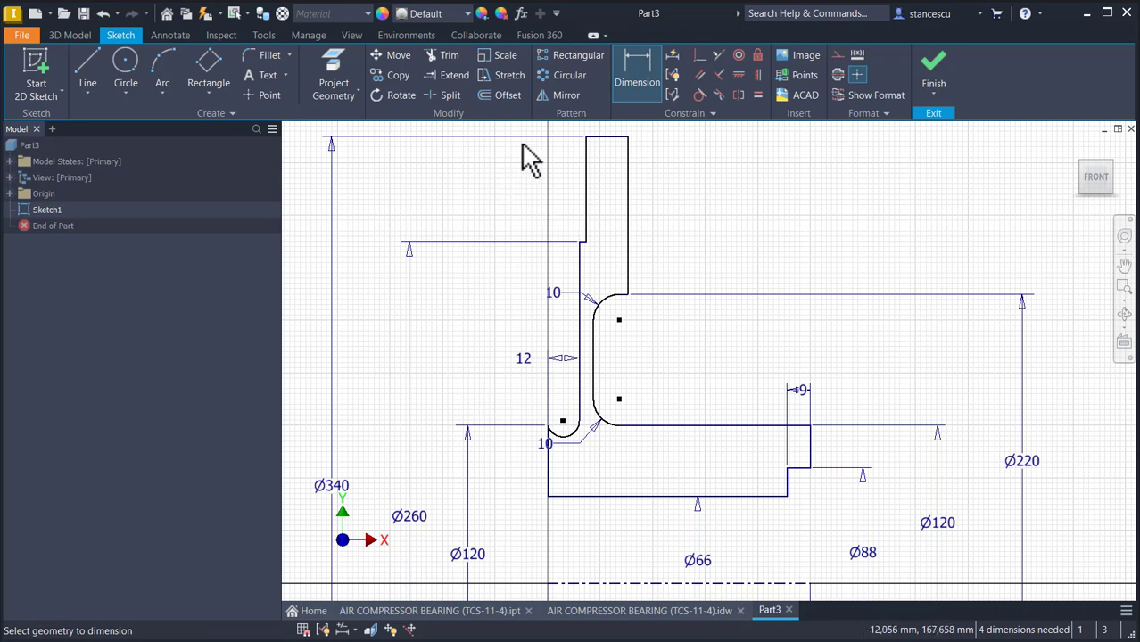
scroll(528, 160, "up", 3)
left_click(716, 217)
middle_click_drag(615, 349, 606, 205)
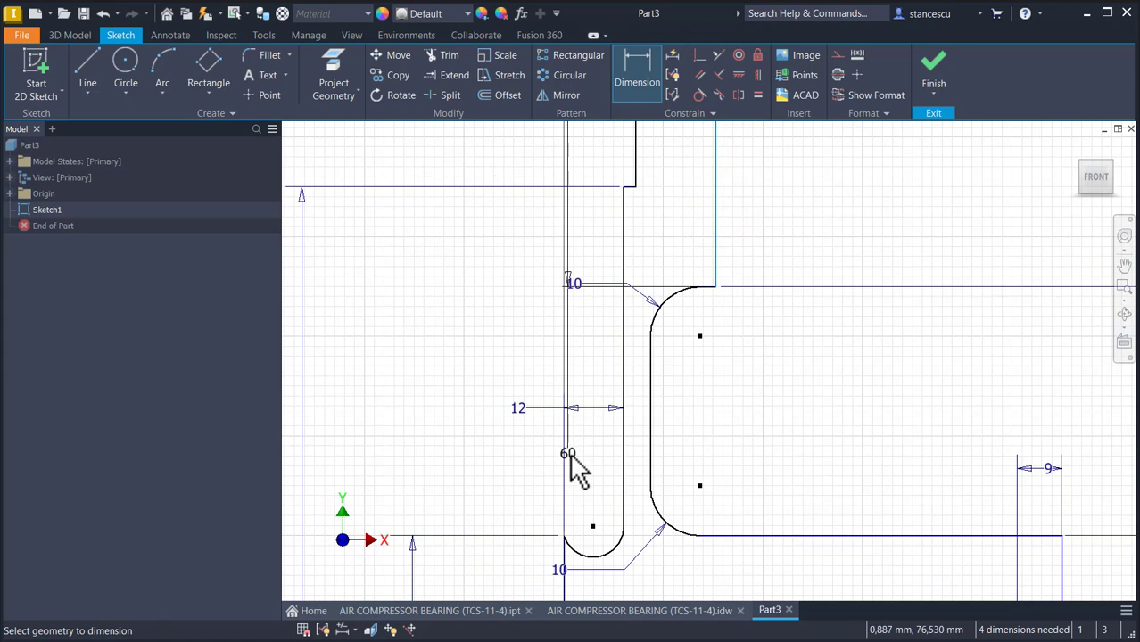
scroll(576, 465, "down", 3)
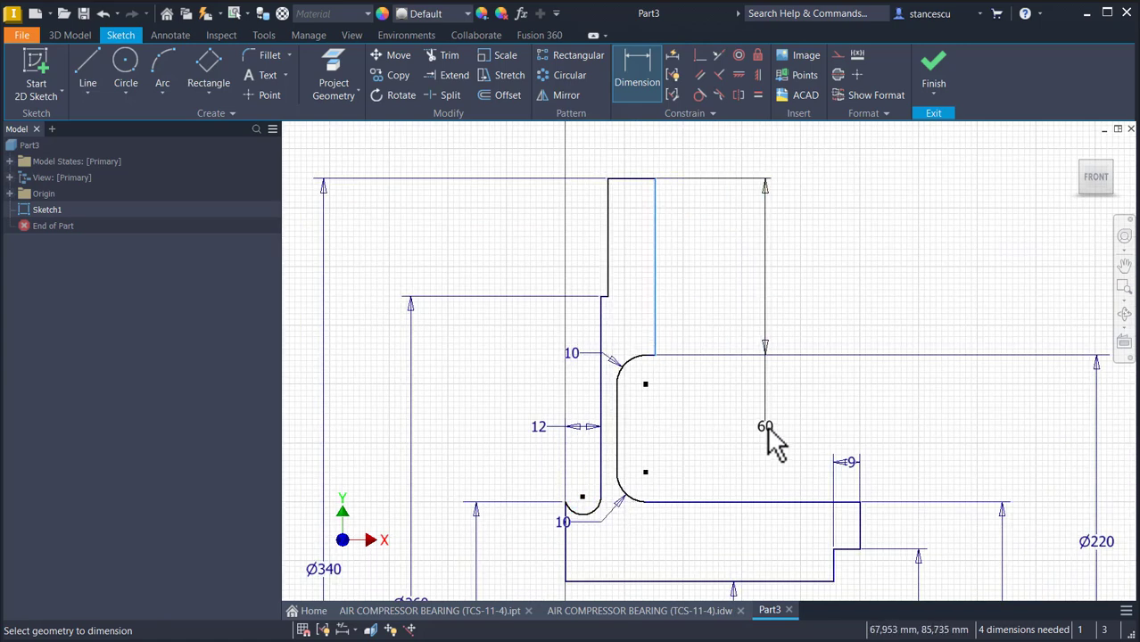
key("Escape")
Reshape the arc joining the web's left line to the hub so it curves correctly, and set its radius to 12 mm
left_click_drag(586, 502, 578, 467)
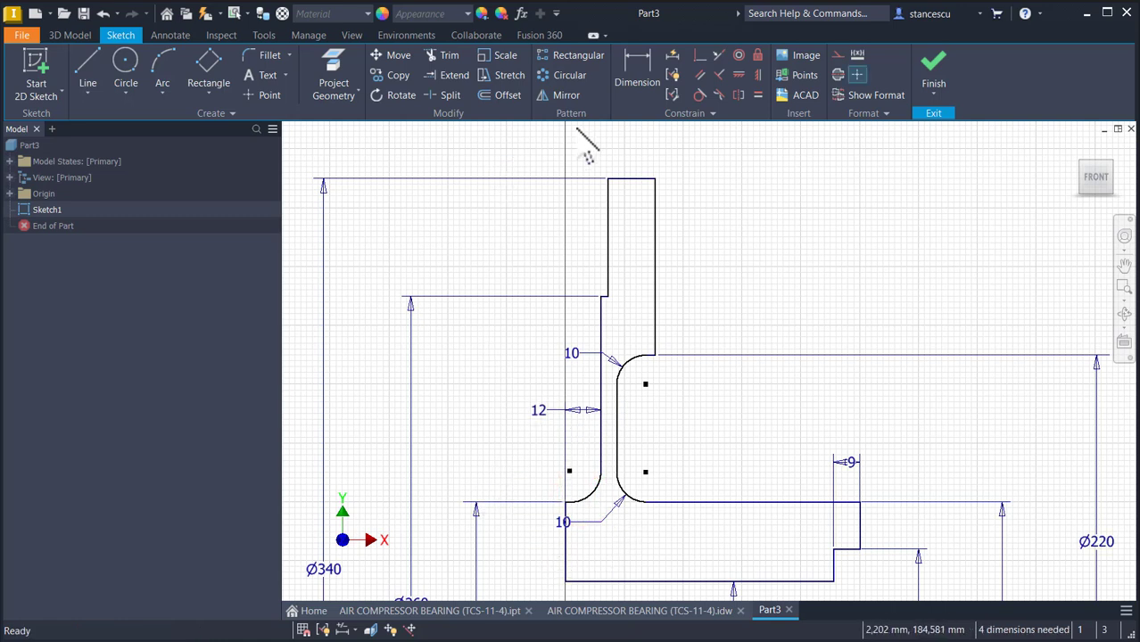
left_click(642, 78)
left_click(594, 496)
left_click(592, 501)
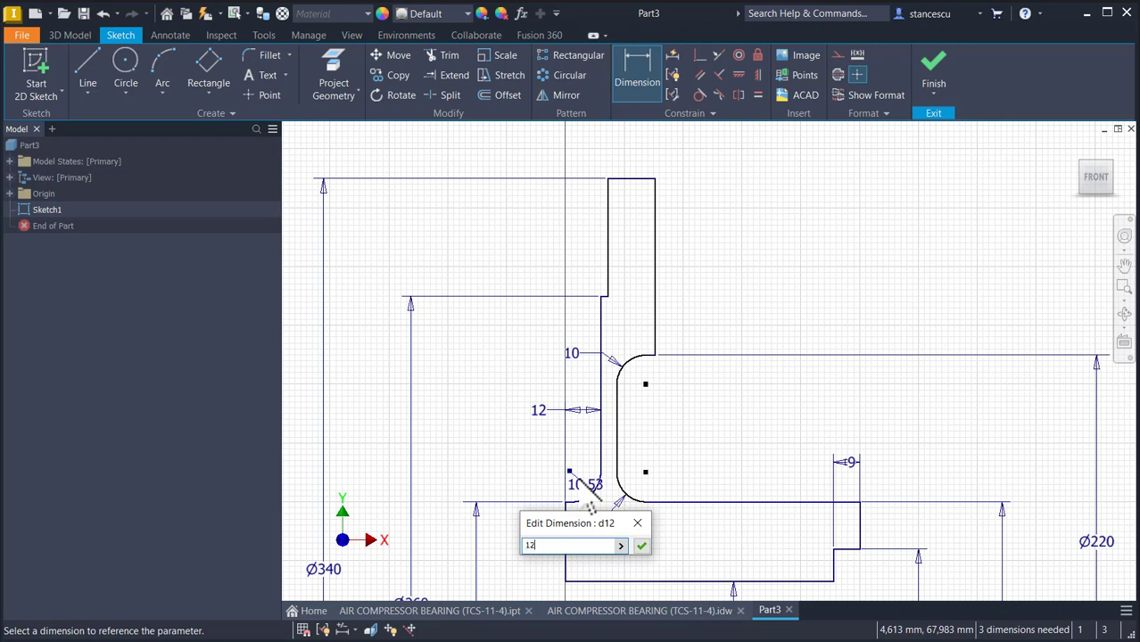
type("12")
key("Return")
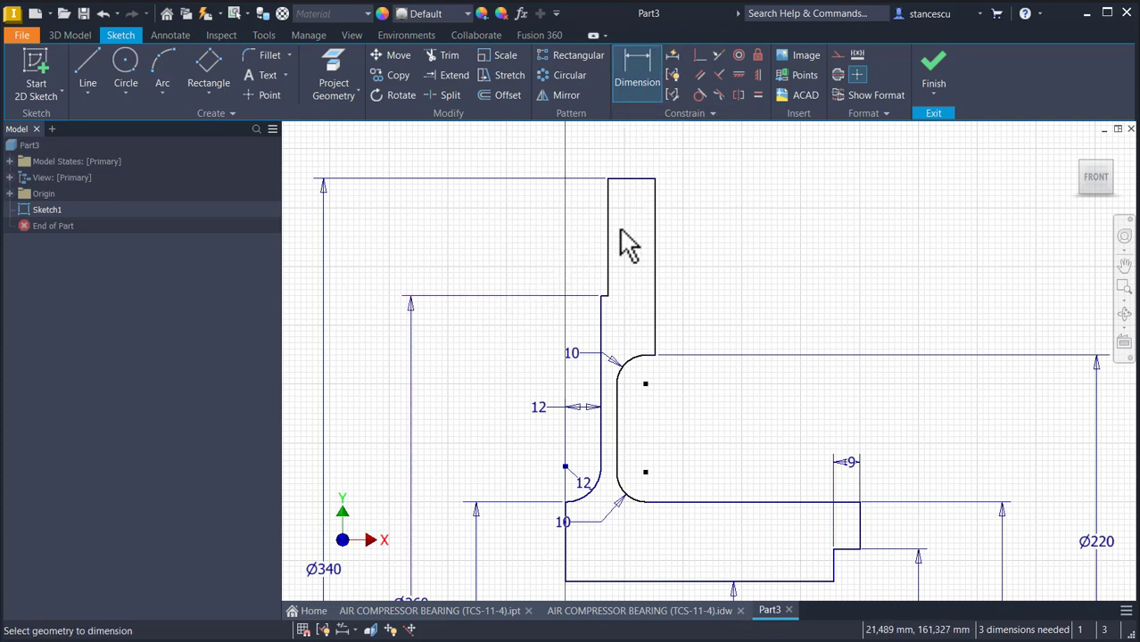
Dimension the rim's right edge 34 mm from the hub's left face
left_click(657, 215)
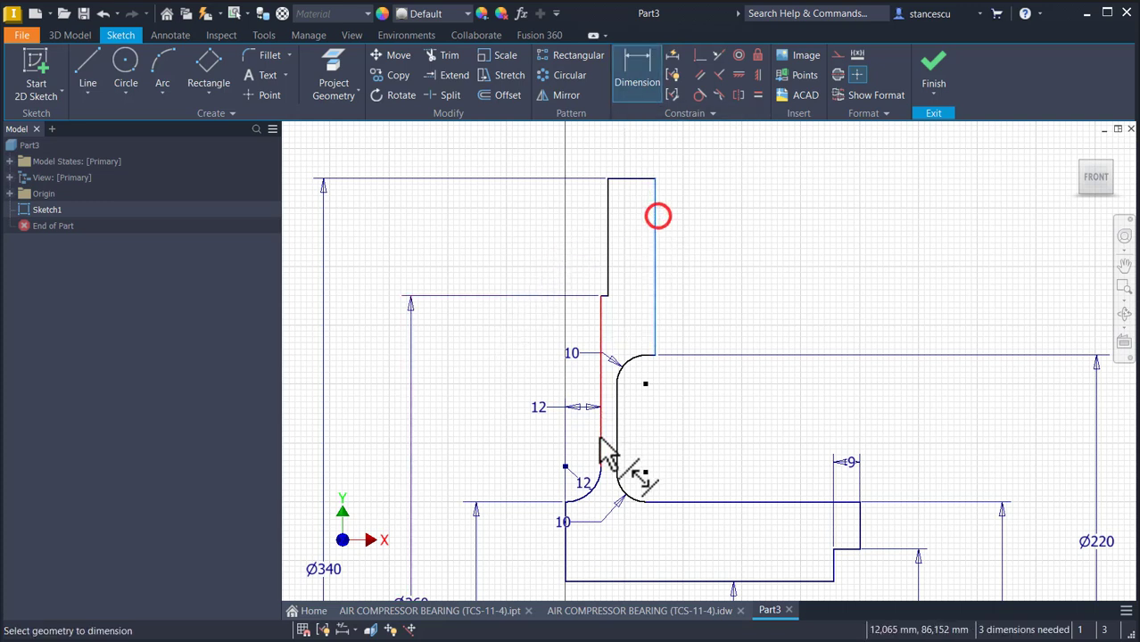
left_click(565, 549)
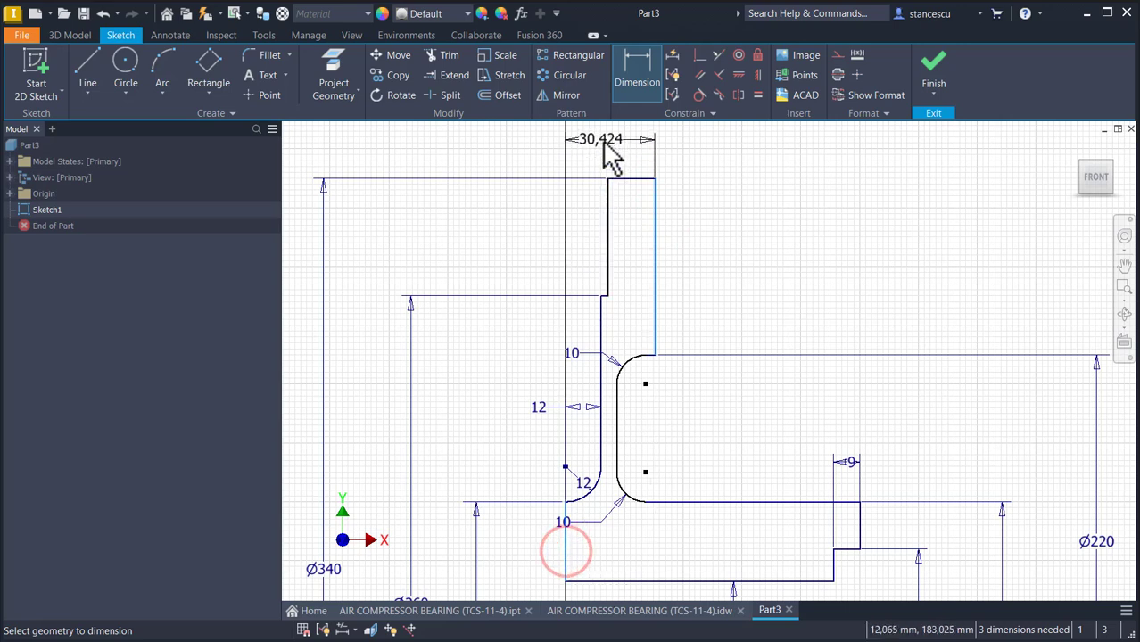
left_click(596, 141)
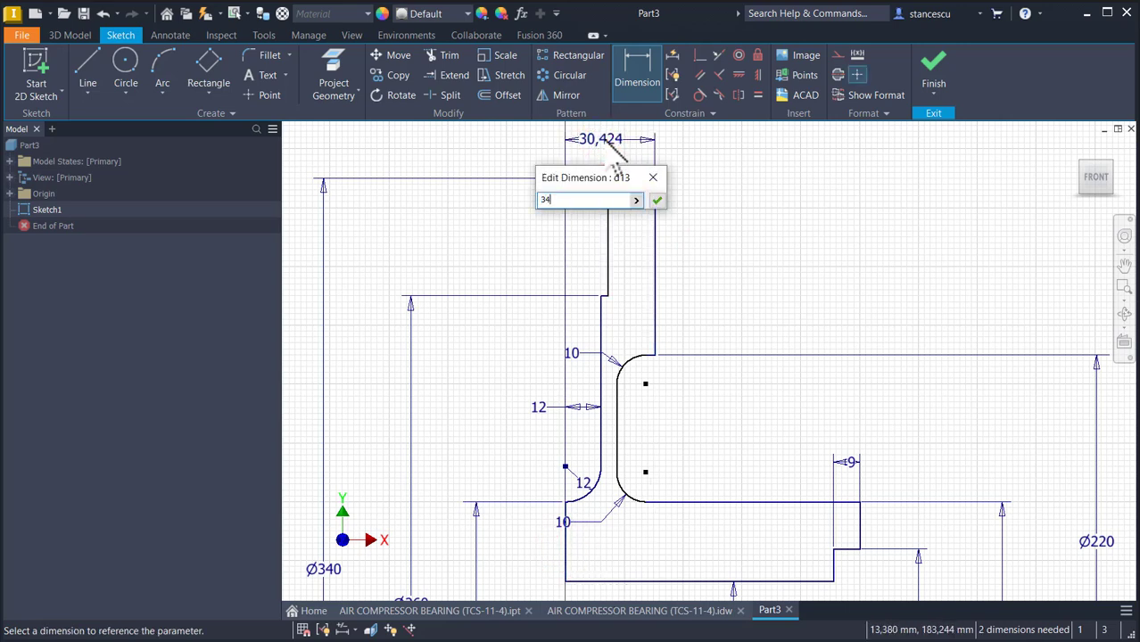
key("Return")
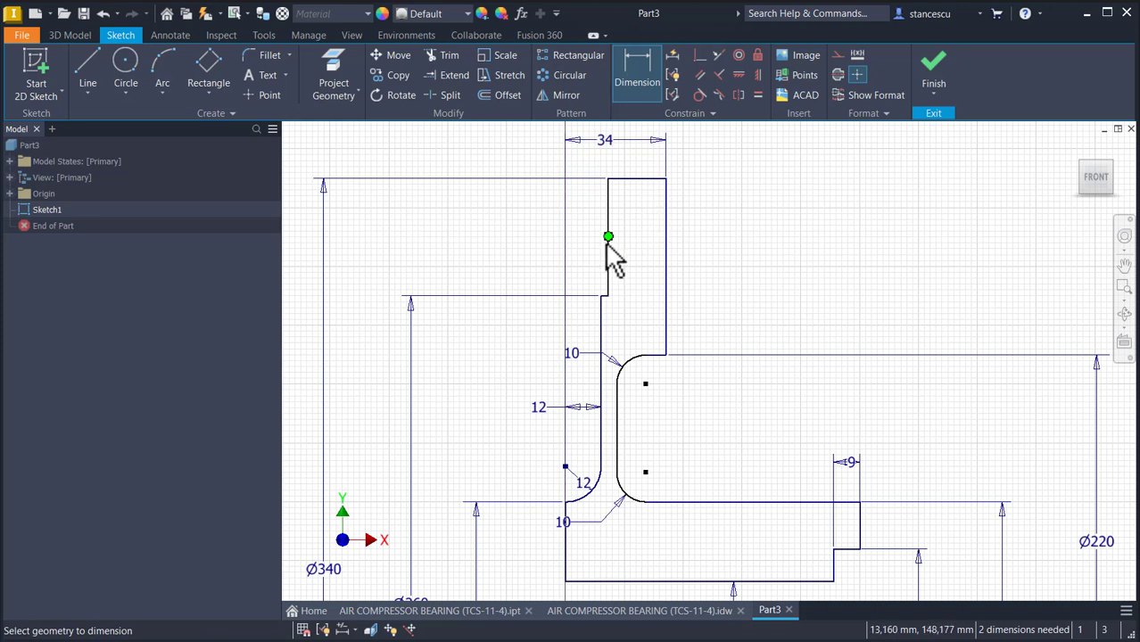
Dimension the rim's left edge 18 mm from the web's left vertical line
left_click(608, 217)
left_click(600, 310)
left_click(576, 239)
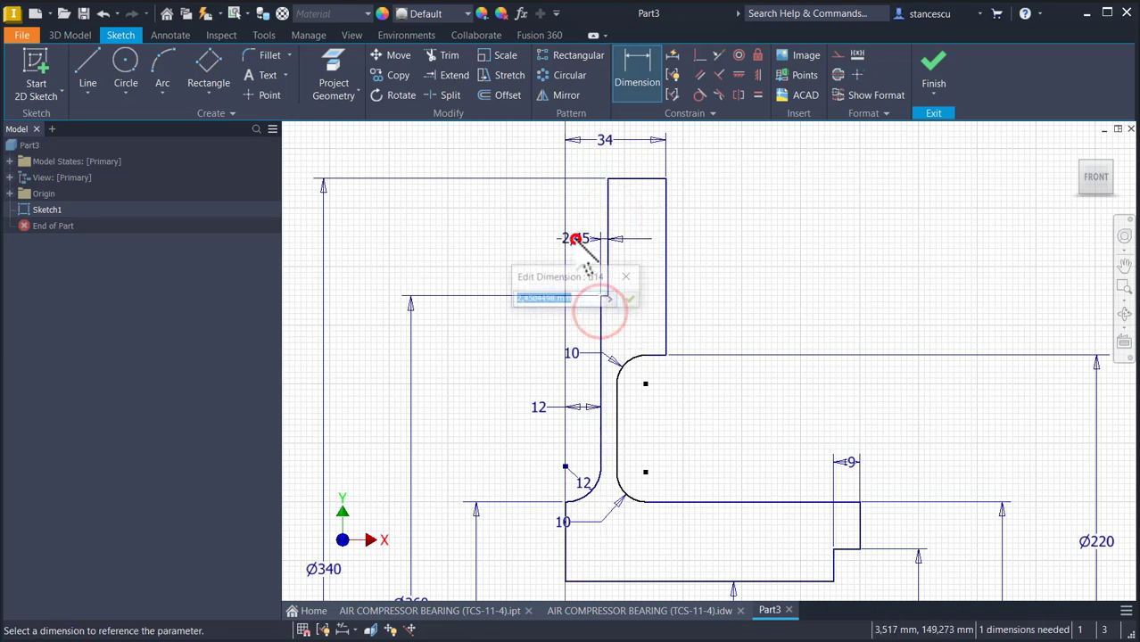
type("18")
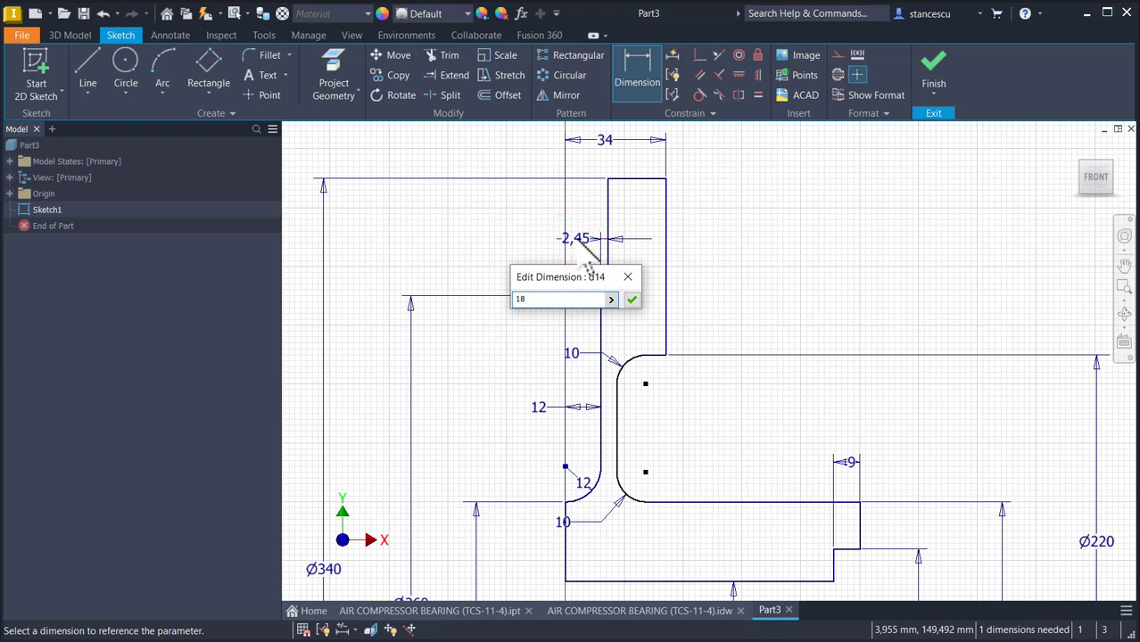
key("Return")
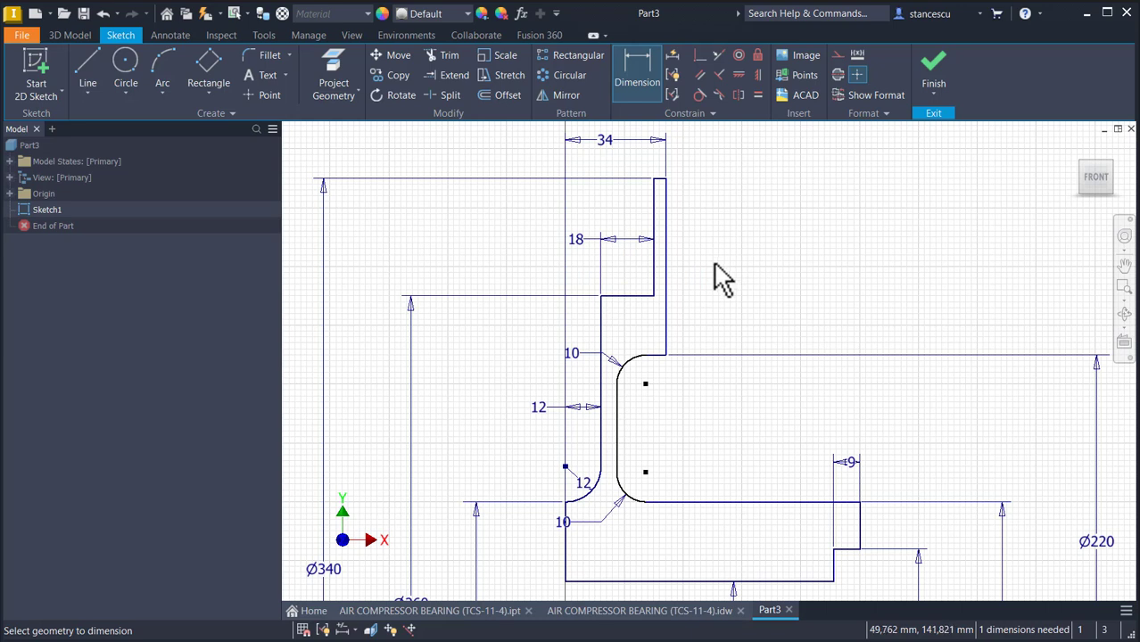
Replace the 34 mm dimension from the hub's left face with a 34 mm dimension from the web's left line to the rim's right edge
key("Escape")
left_click(596, 140)
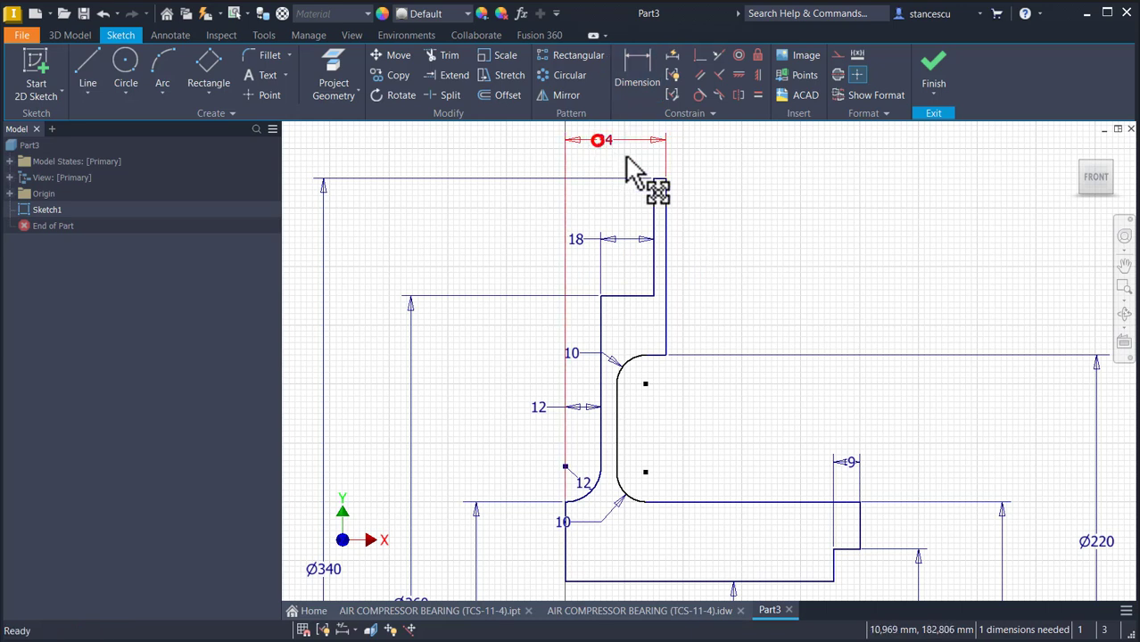
key("Delete")
left_click(636, 71)
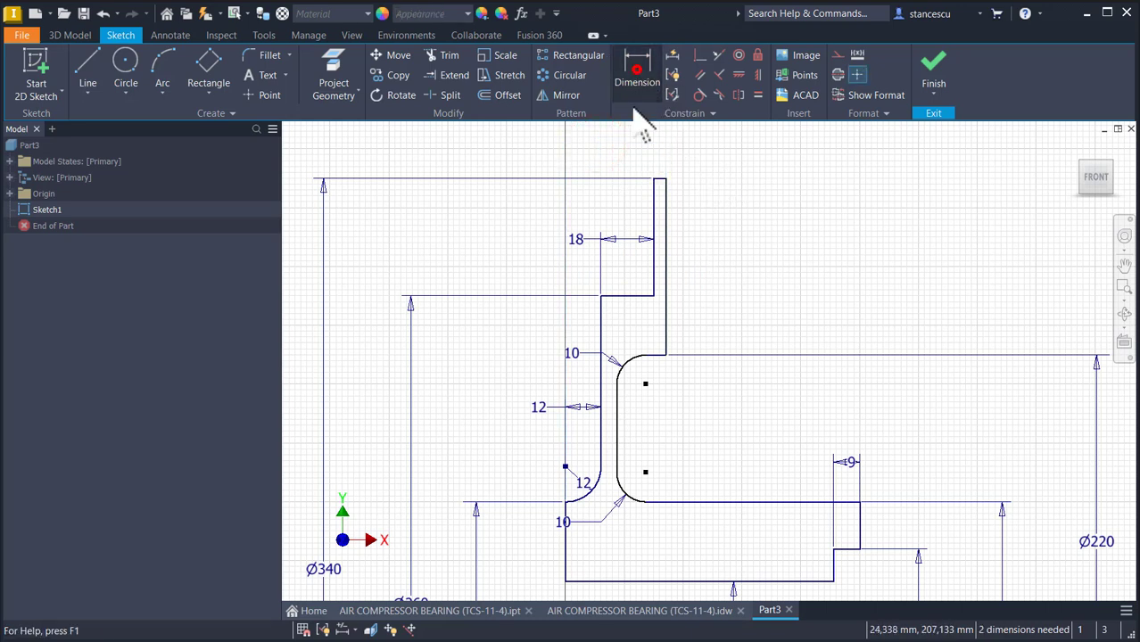
left_click(599, 318)
left_click(666, 314)
left_click(641, 141)
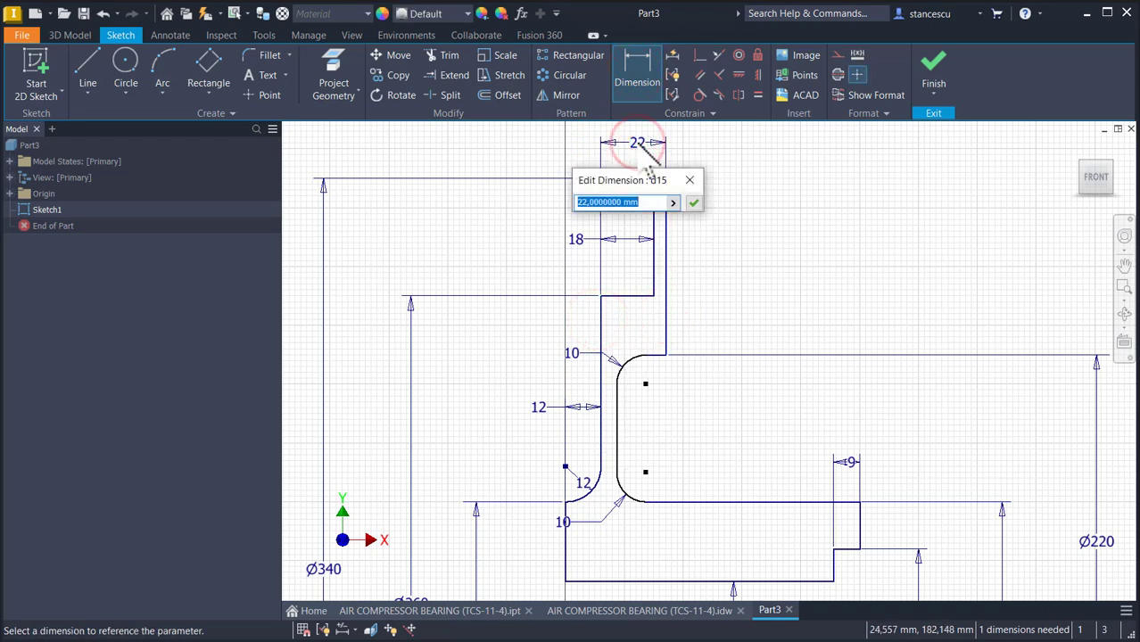
key("Return")
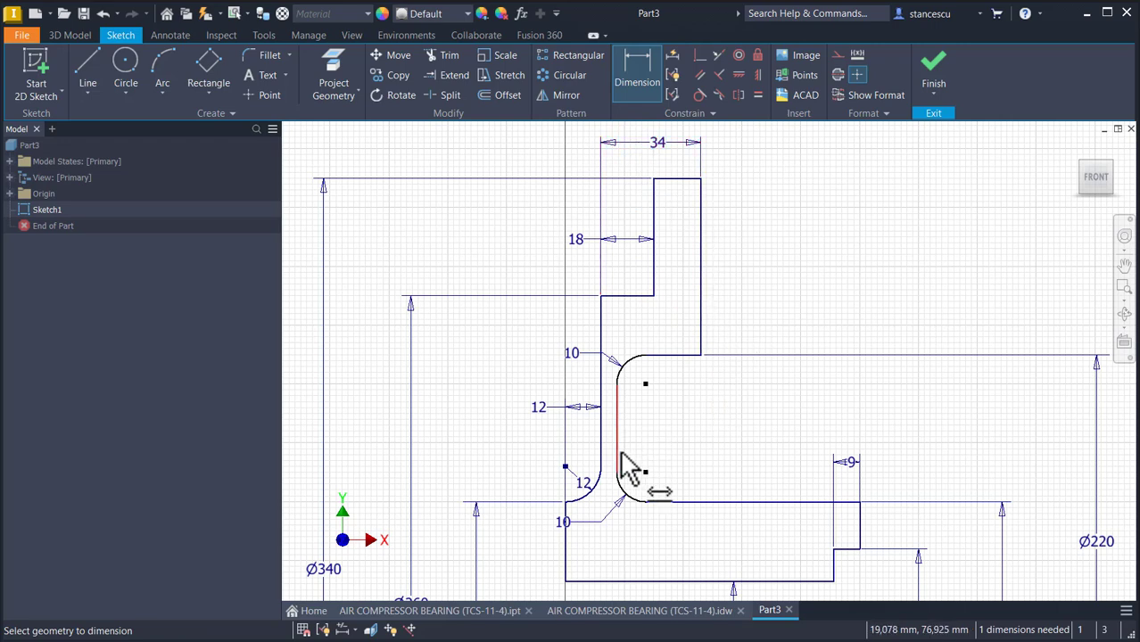
Set the web's thickness between its left and right vertical lines to 18 mm
scroll(629, 471, "up", 3)
left_click(588, 429)
left_click(617, 432)
left_click(665, 410)
type("18")
key("Return")
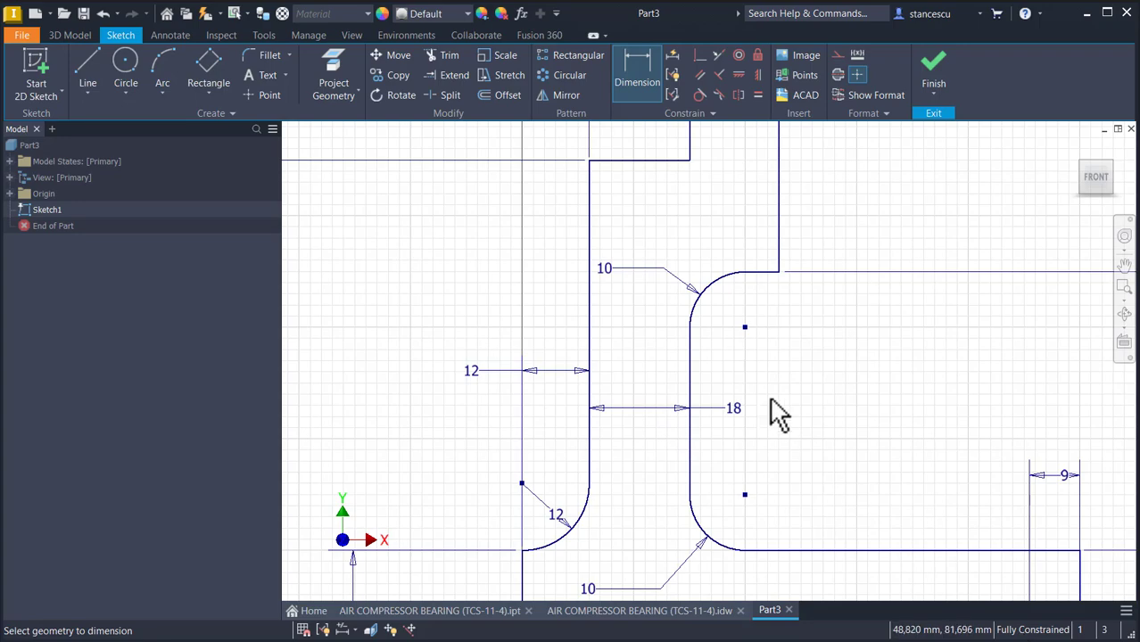
Finish the profile sketch and show the whole sketch in the isometric home view
scroll(733, 362, "down", 5)
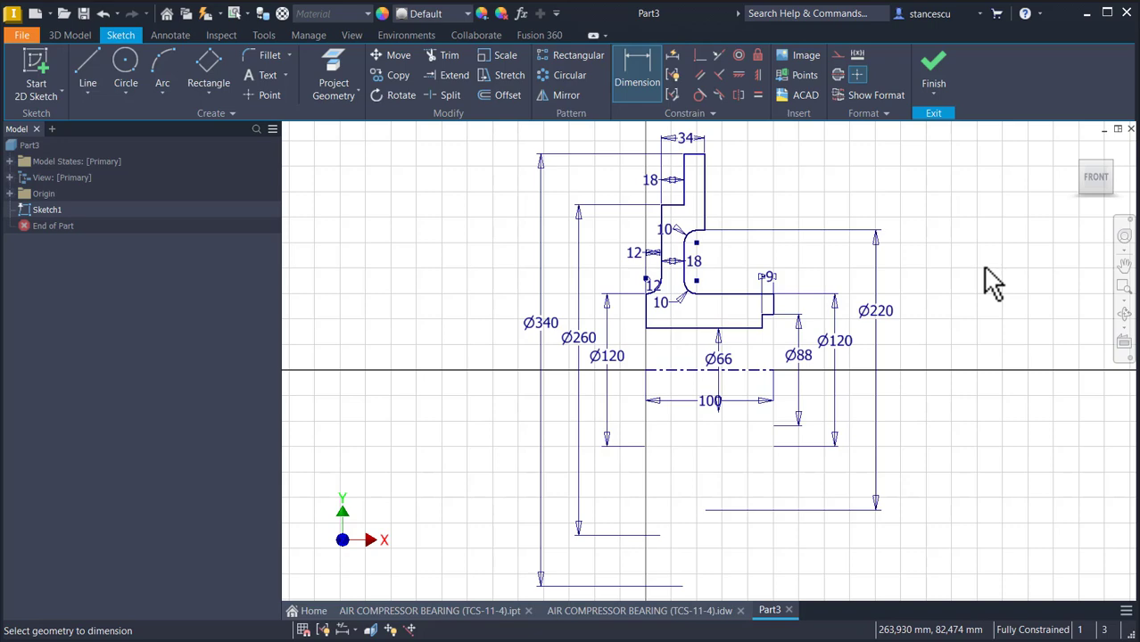
left_click(934, 87)
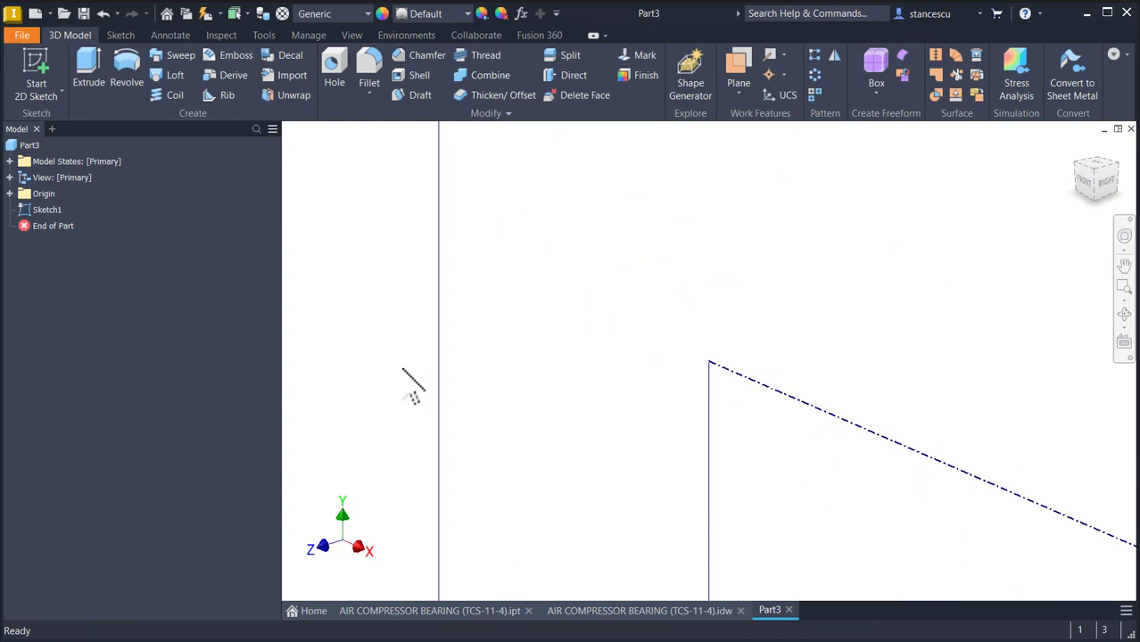
key("F6")
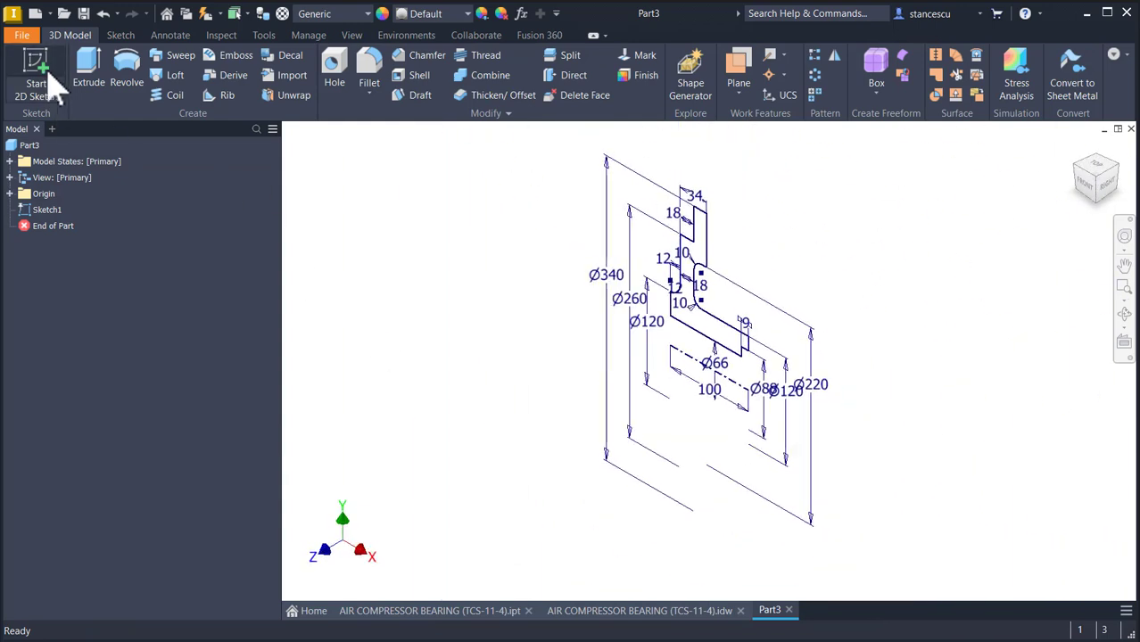
Revolve the half-profile a full 360 degrees about the centerline into a solid and inspect it from the side
left_click(126, 69)
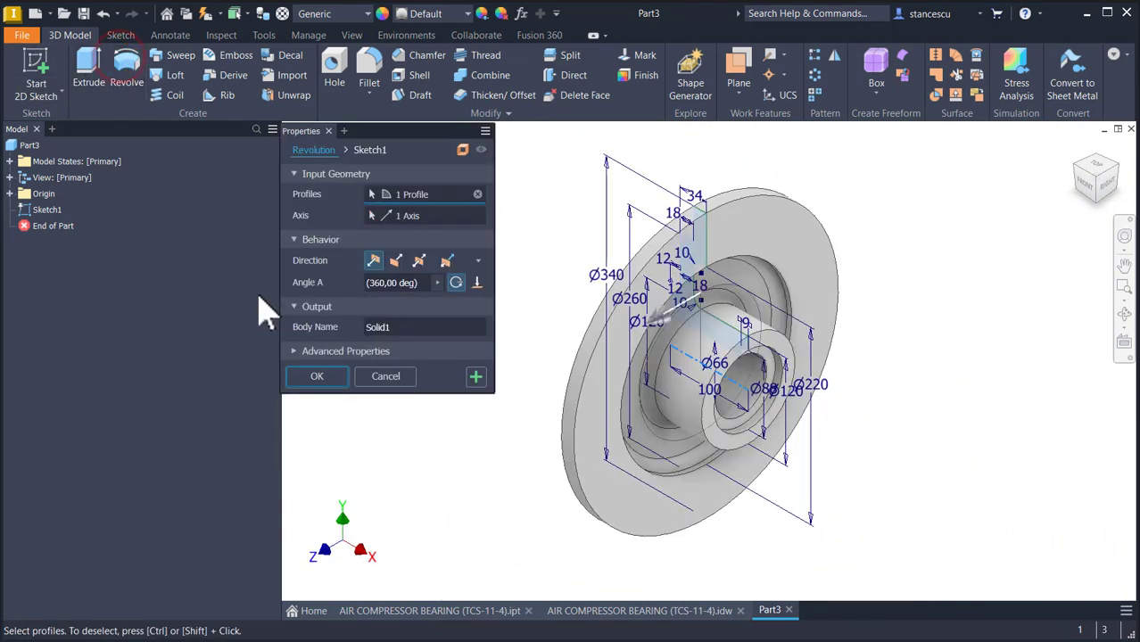
left_click(319, 376)
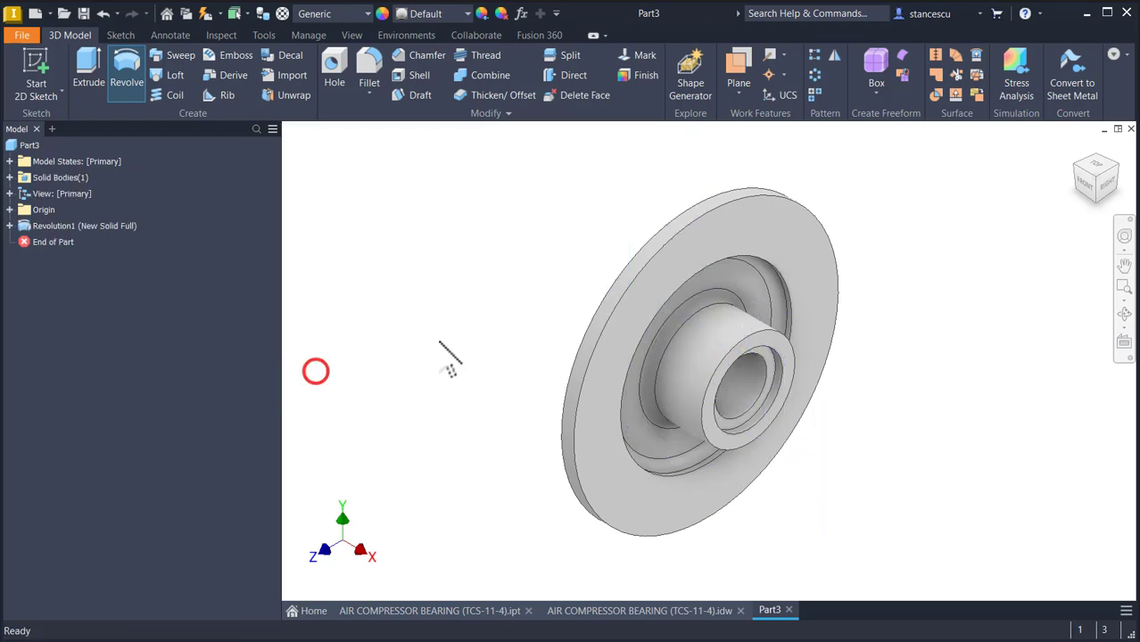
left_click(459, 286)
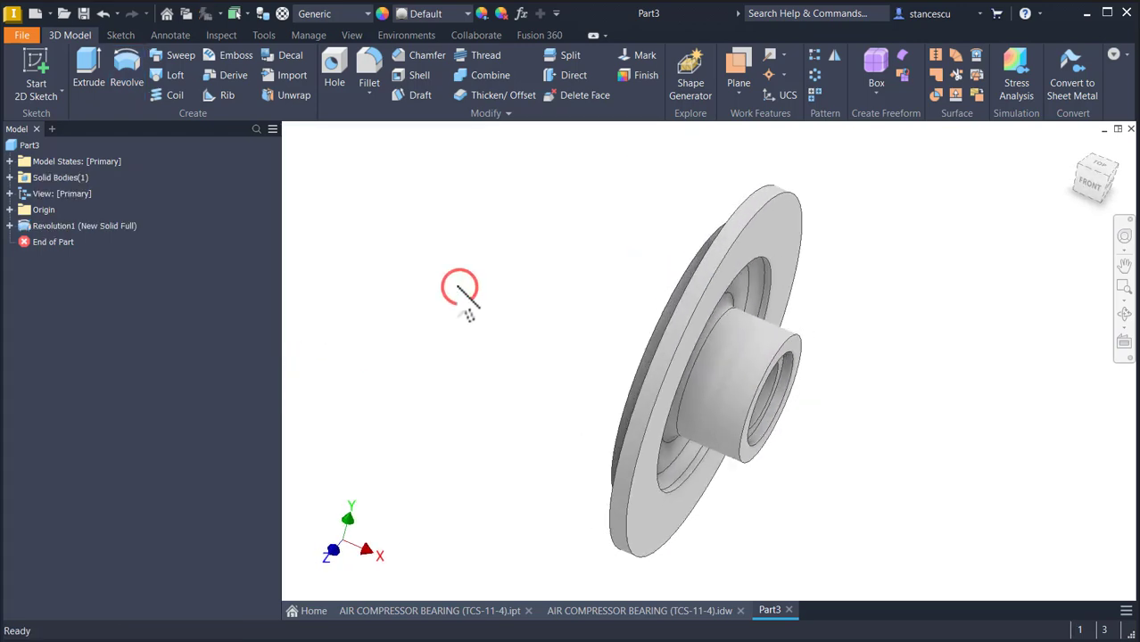
key("F6")
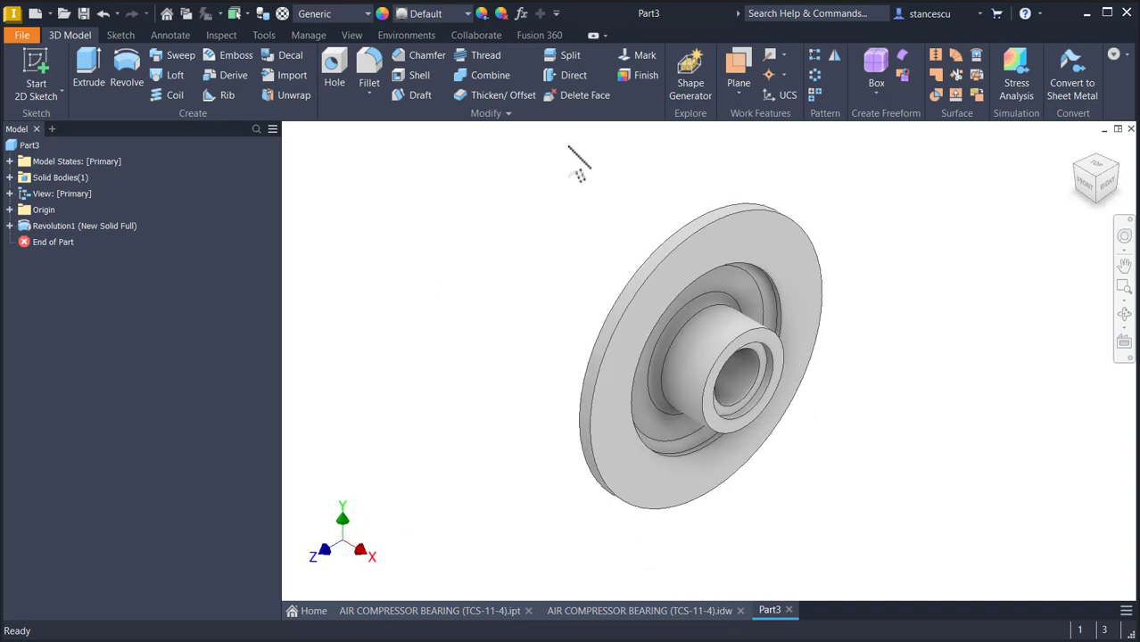
Examine the ribs on the finished AIR COMPRESSOR BEARING (TCS-11-4) part and their dimensions in the drawing's section A-A
left_click(446, 611)
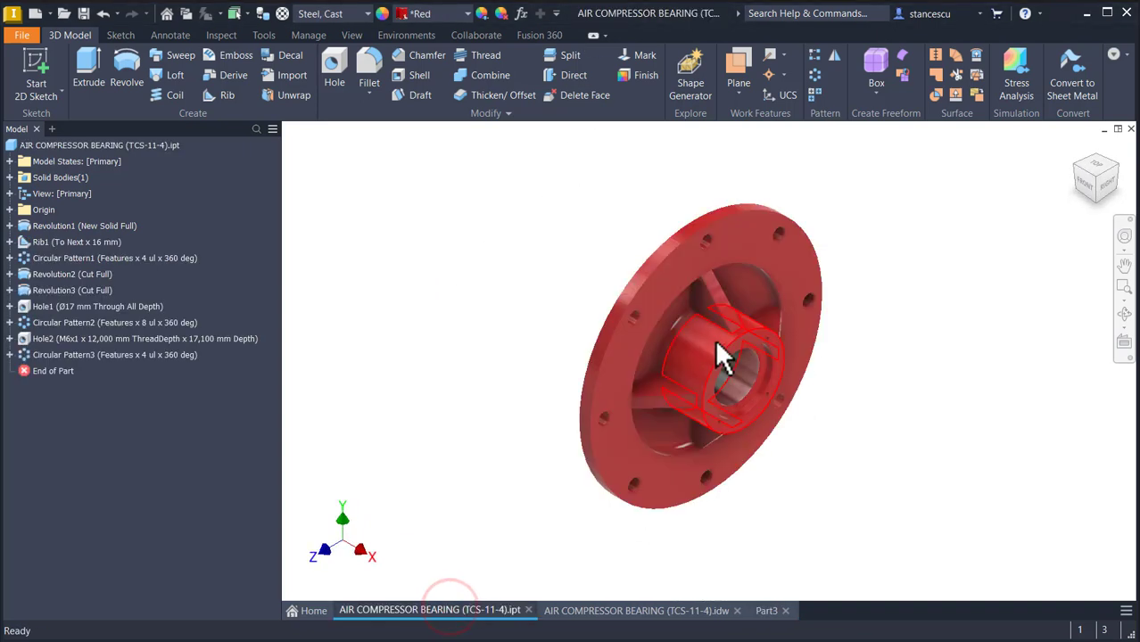
scroll(735, 308, "up", 2)
middle_click_drag(738, 318, 802, 247, "shift")
scroll(807, 203, "up", 2)
key("Home")
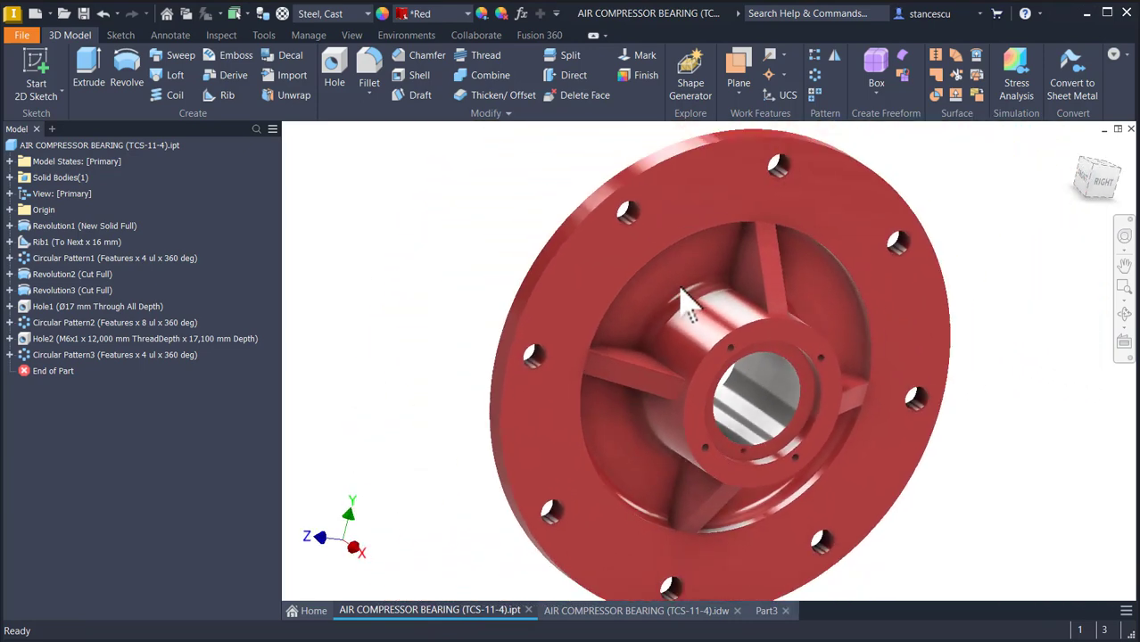
left_click(586, 614)
scroll(841, 258, "up", 4)
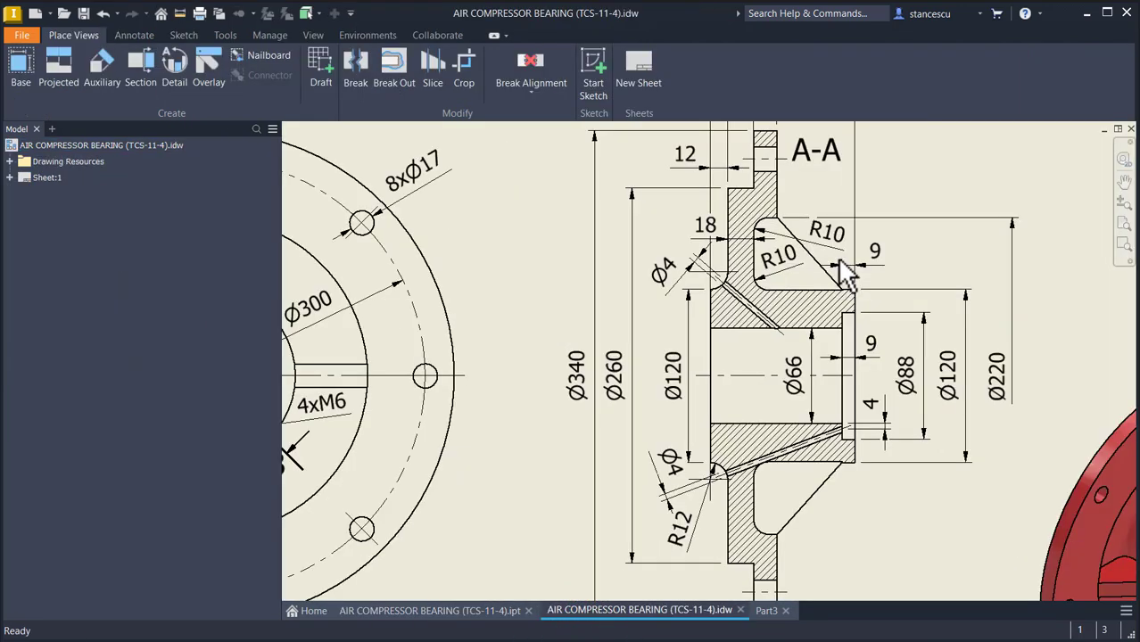
scroll(839, 262, "up", 2)
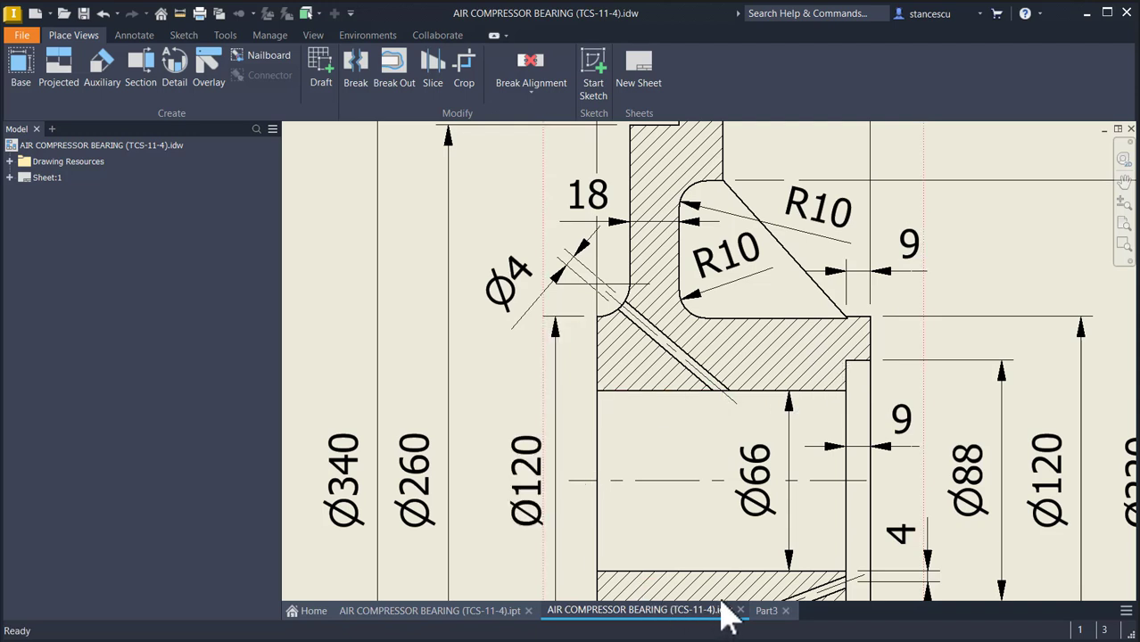
Return to Part3 and start a sketch on the origin XY plane with the solid sliced at that plane
left_click(764, 612)
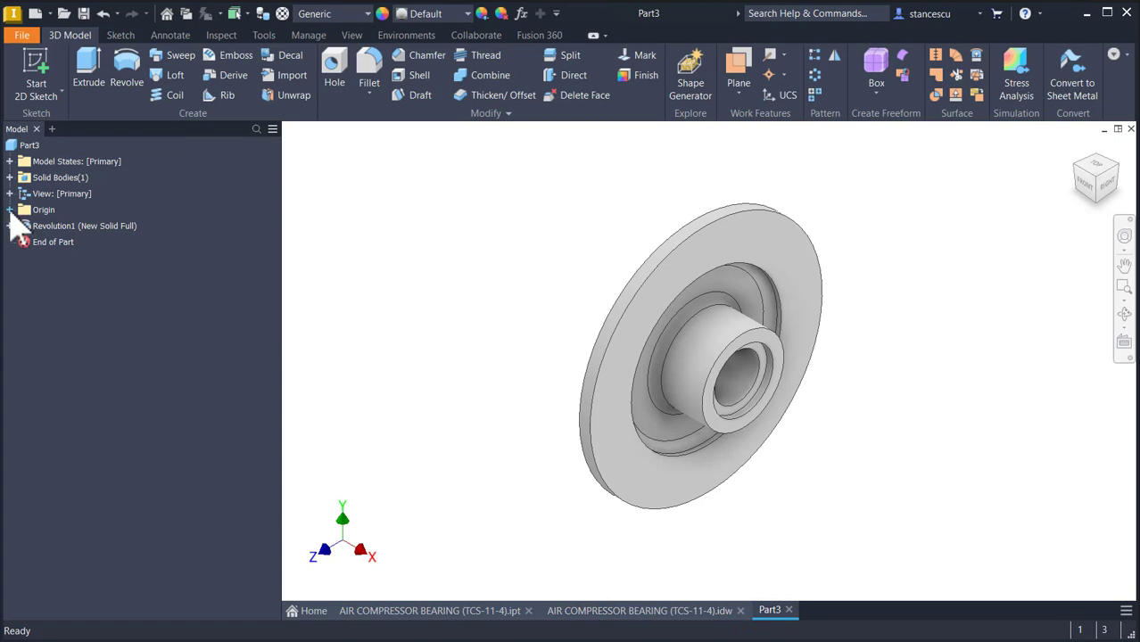
left_click(10, 210)
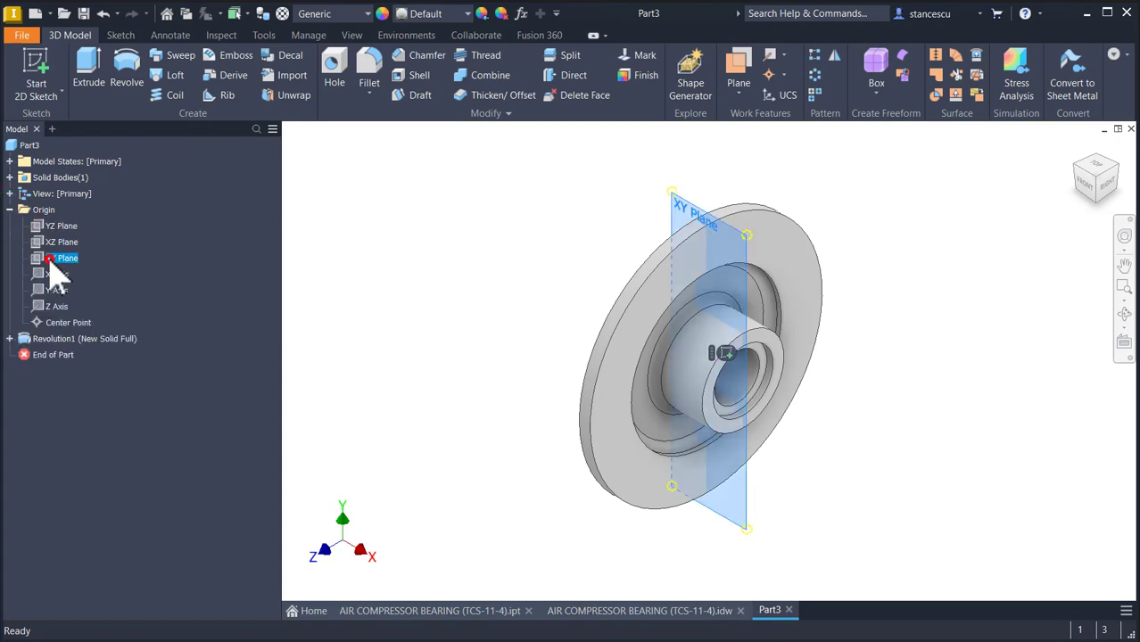
left_click(63, 257)
key("s")
key("F7")
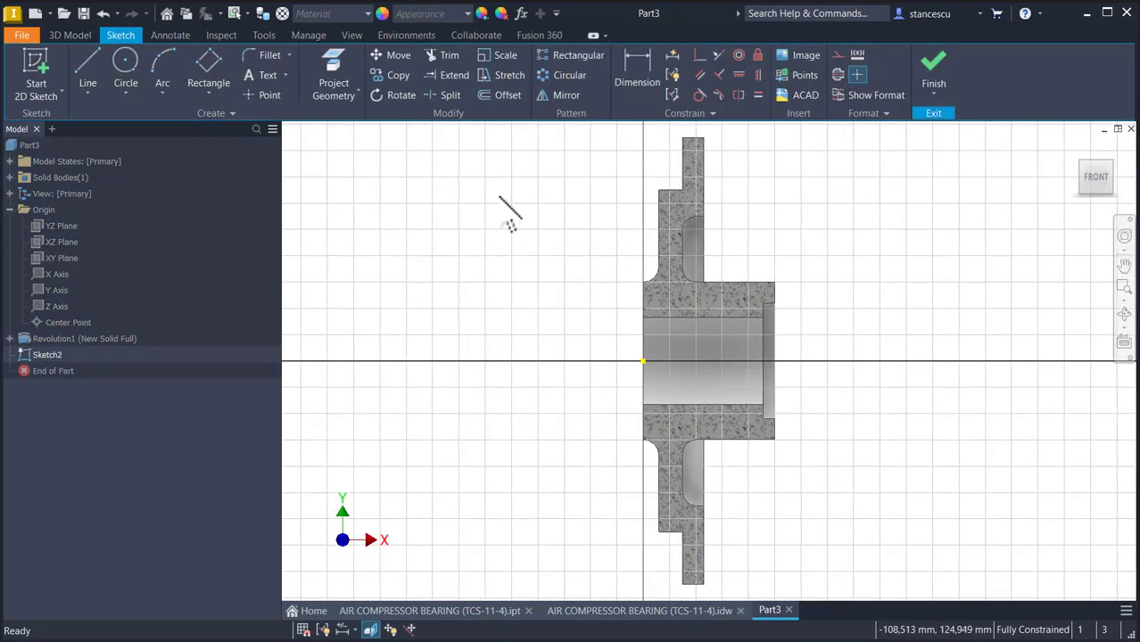
Project the short horizontal edge at the top of the recess and the hub's upper outer edge into the sketch
left_click(344, 89)
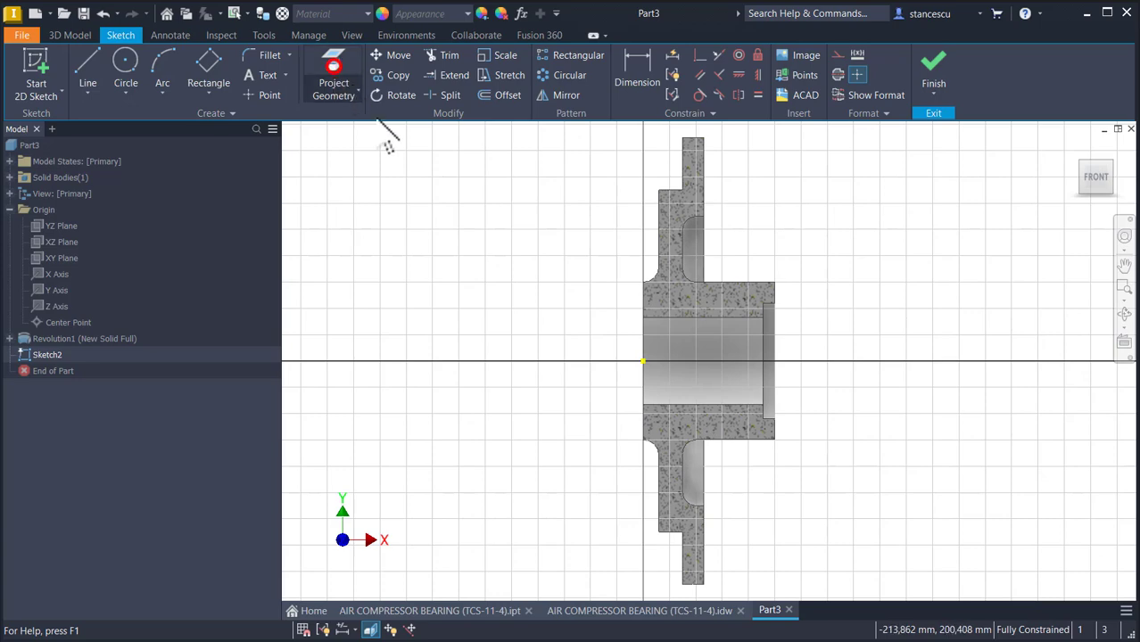
scroll(738, 219, "up", 3)
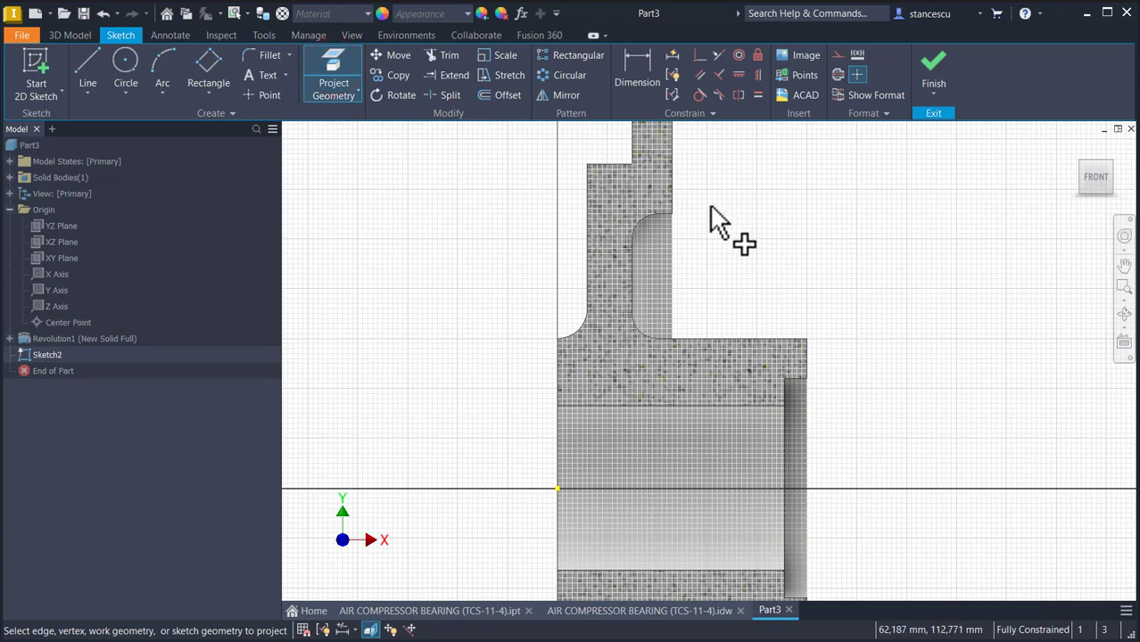
left_click(661, 213)
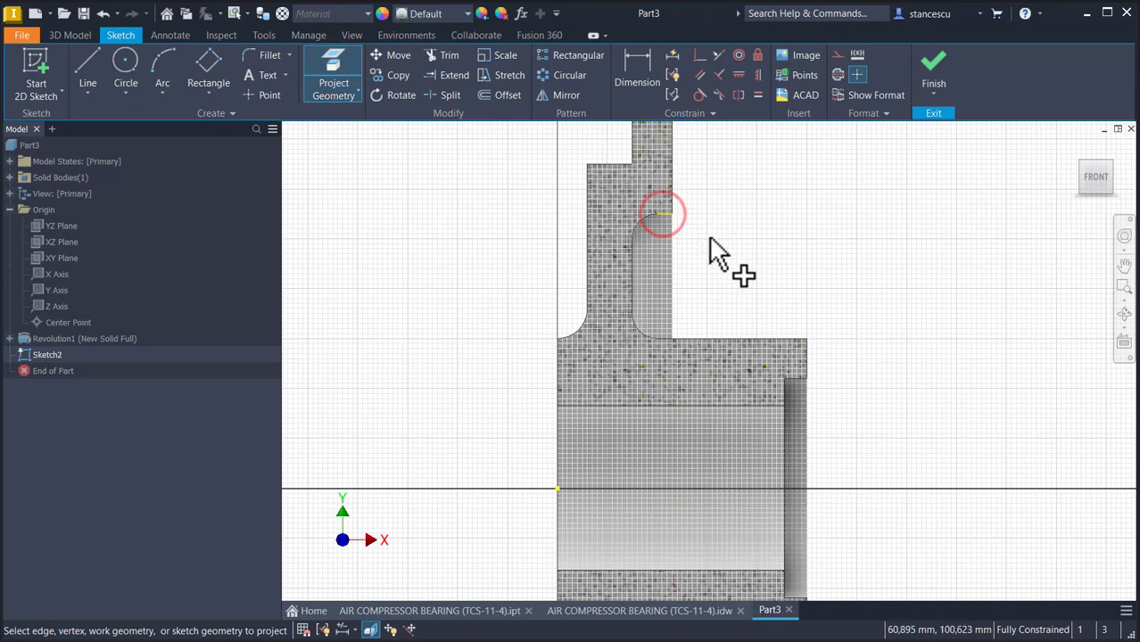
left_click(787, 339)
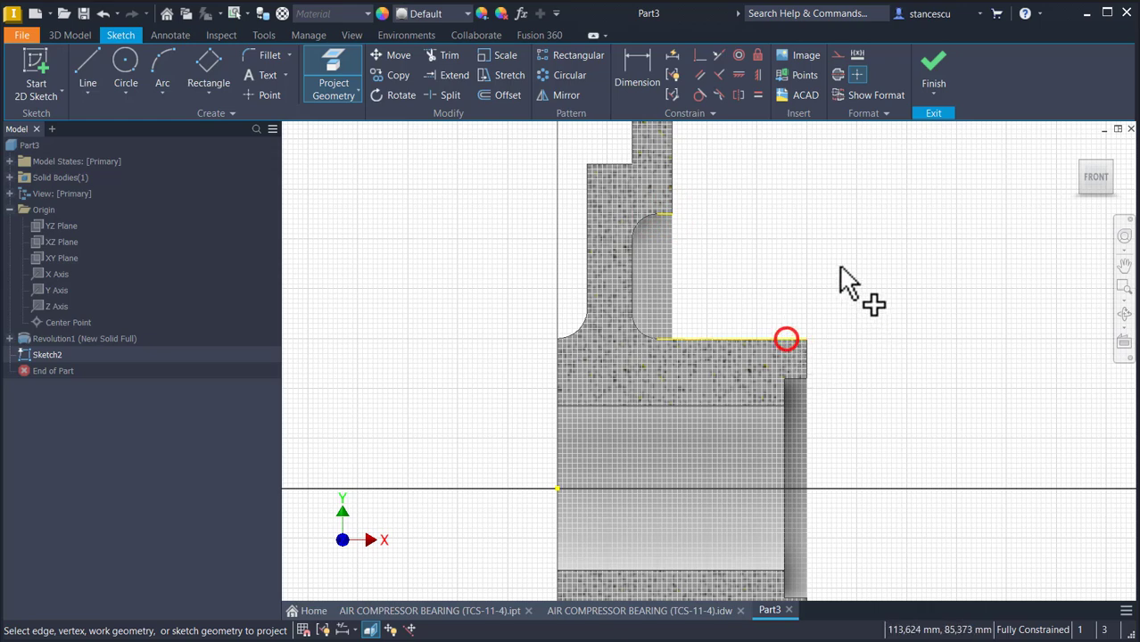
key("Escape")
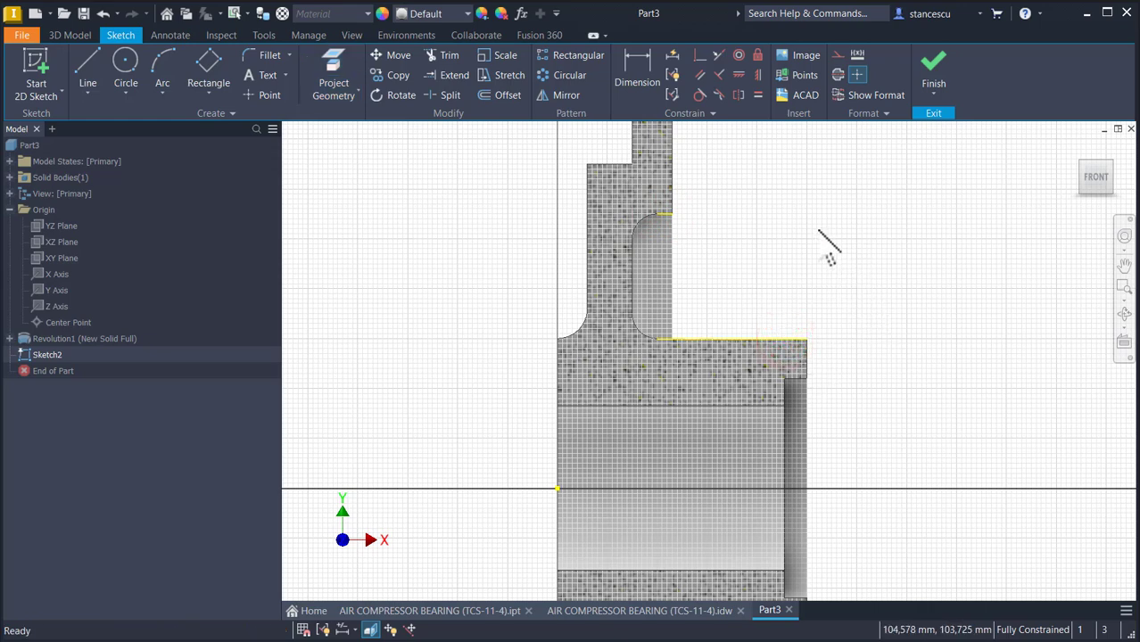
Draw a sloped line from the recess's upper outer corner to the hub's outer edge, about 11 mm from the hub's end face
left_click(87, 78)
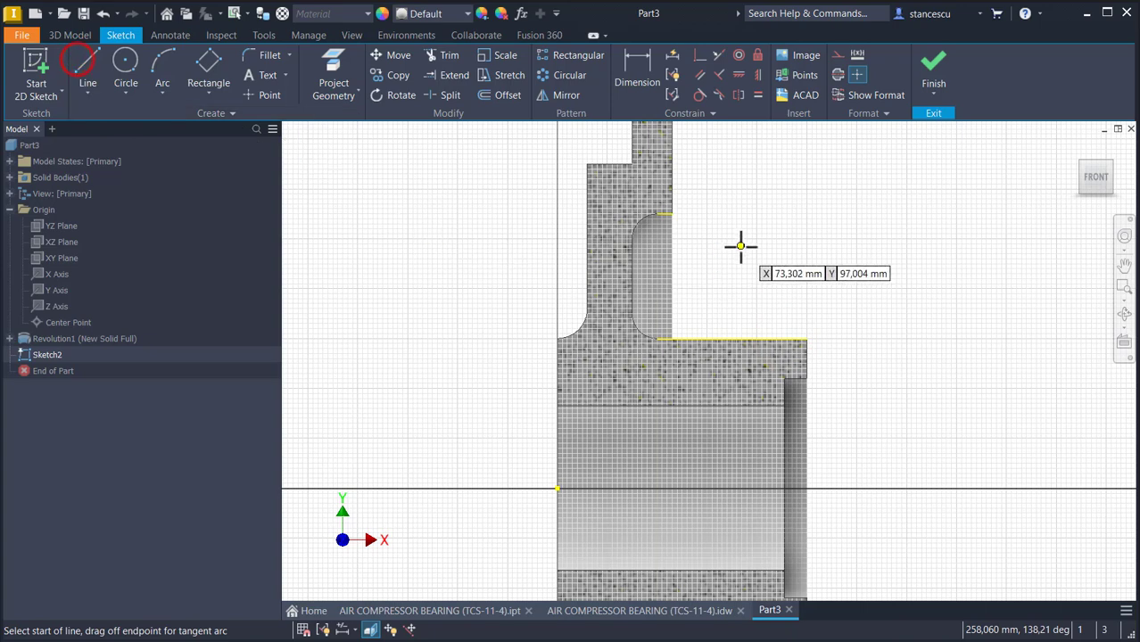
left_click(673, 214)
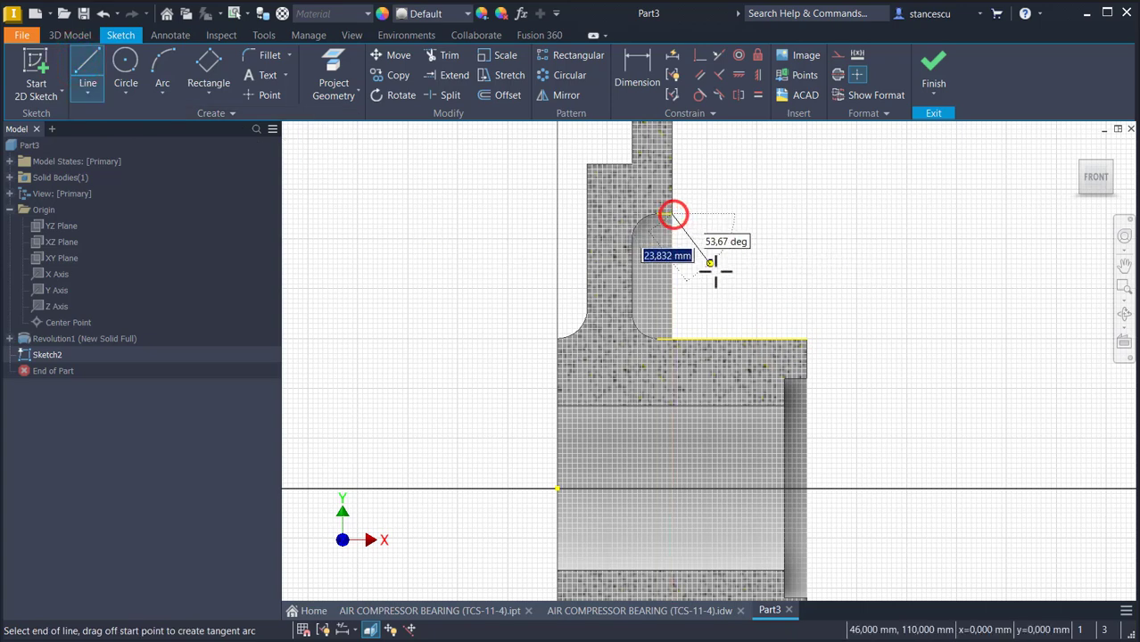
left_click(781, 339)
key("Escape")
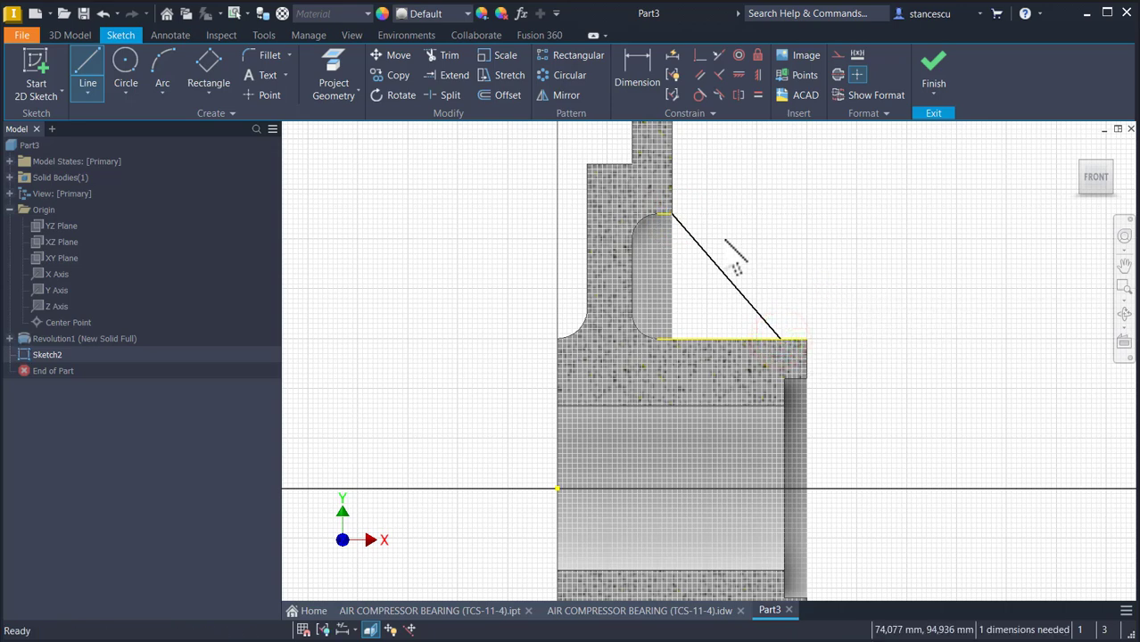
Dimension the sloped line's lower endpoint 9 mm from the hub's end face
left_click(630, 79)
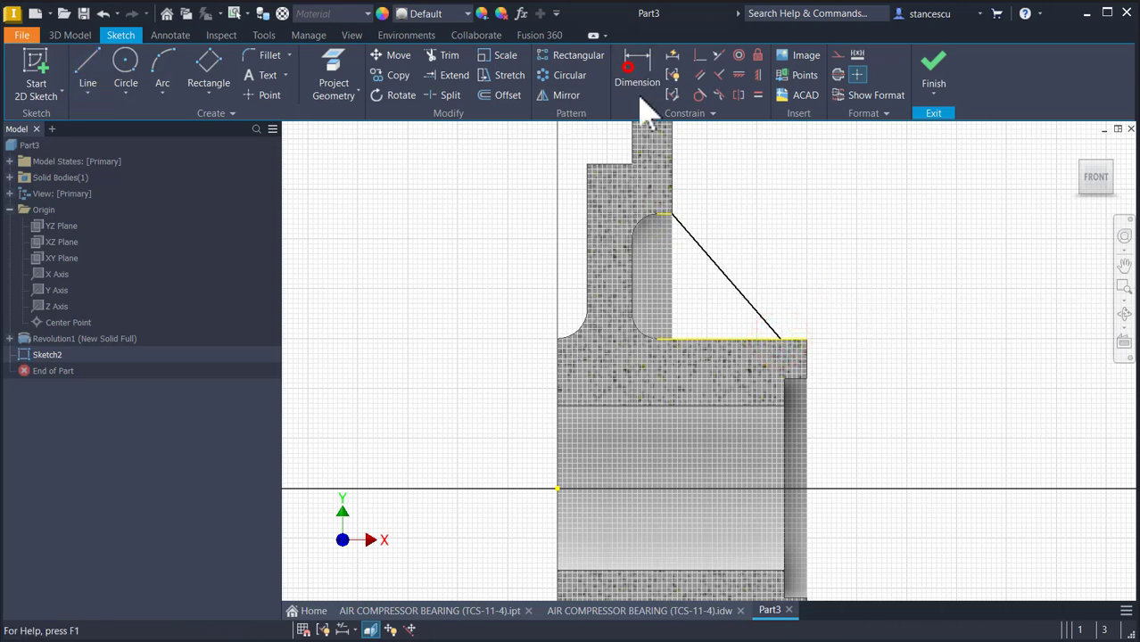
left_click(779, 340)
left_click(803, 351)
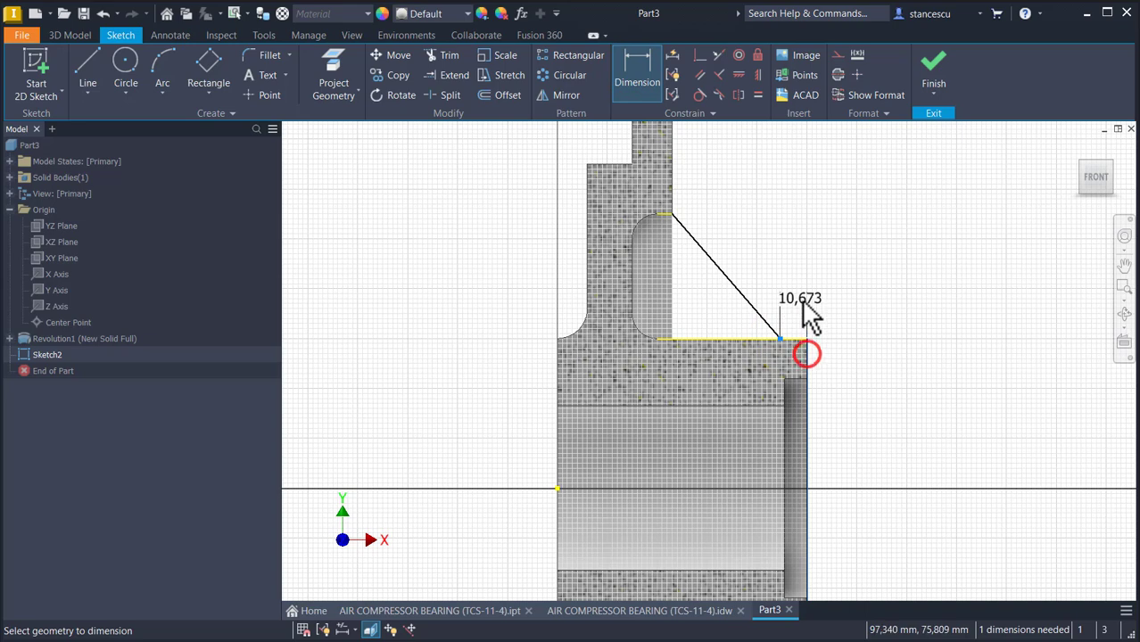
left_click(800, 299)
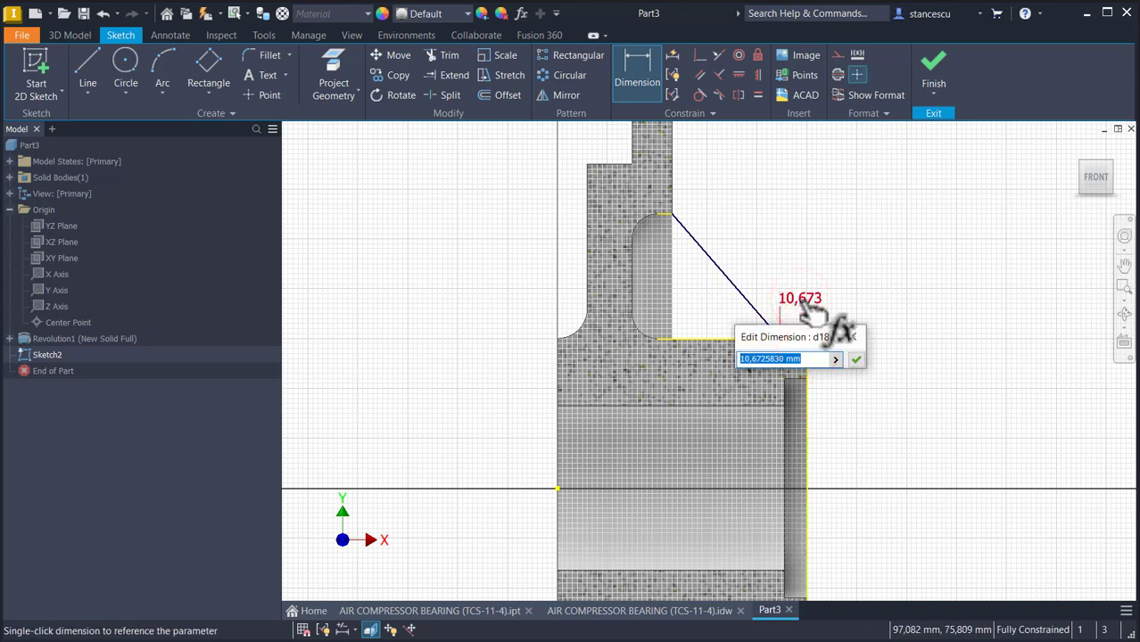
type("9")
key("Return")
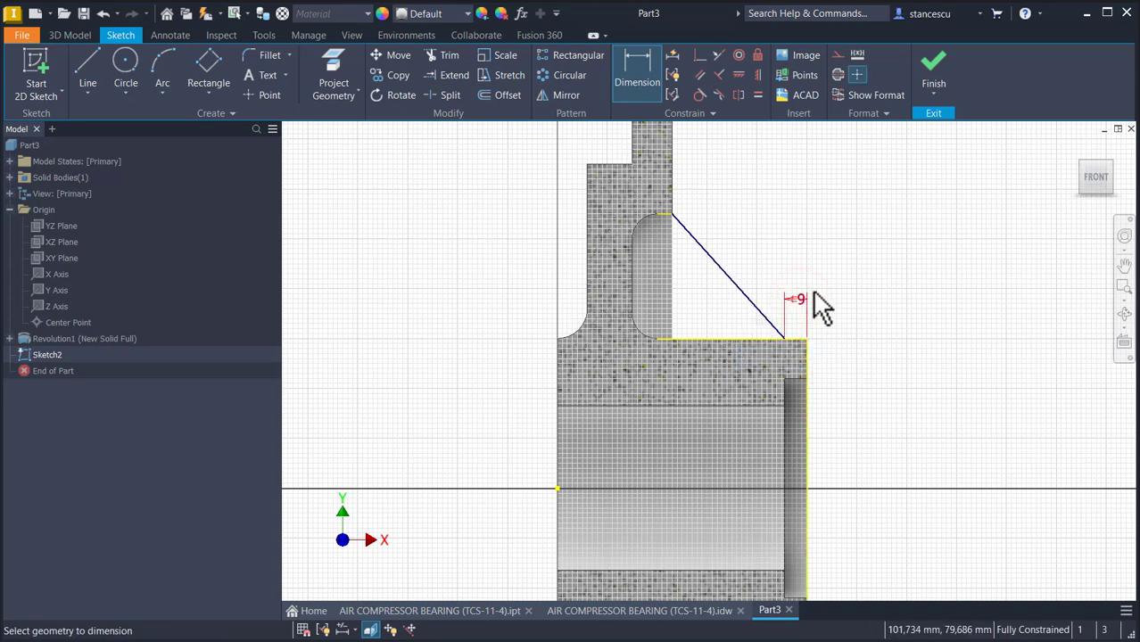
key("Escape")
left_click(783, 220)
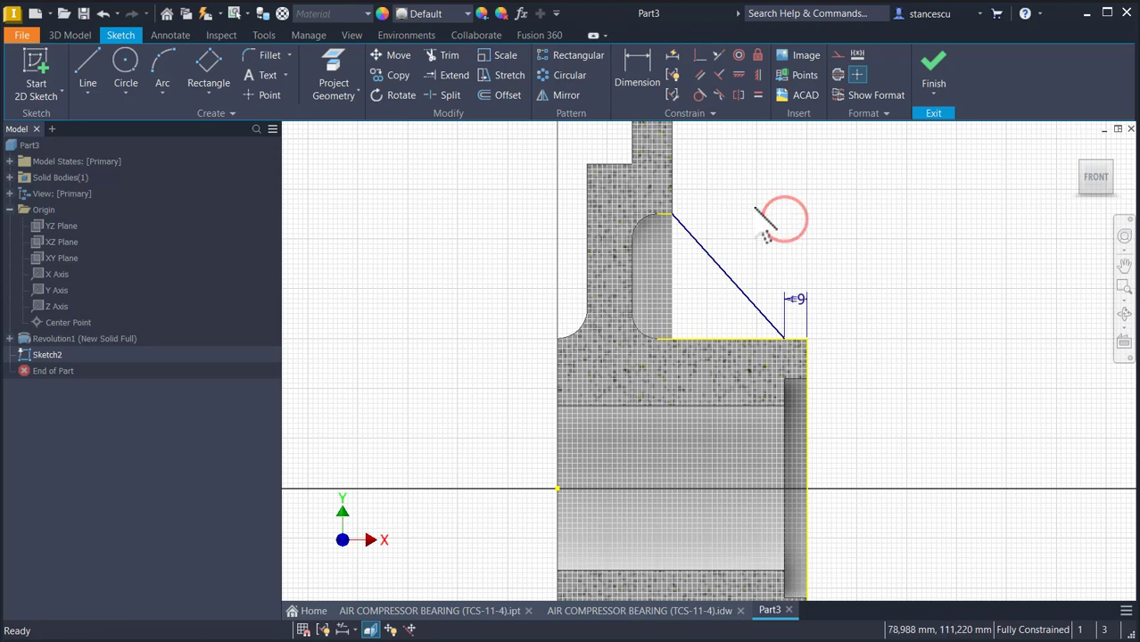
Finish the sketch and create a 16 mm thick rib parallel to the sketch plane from the sloped line, filled toward the hub and web
left_click(933, 73)
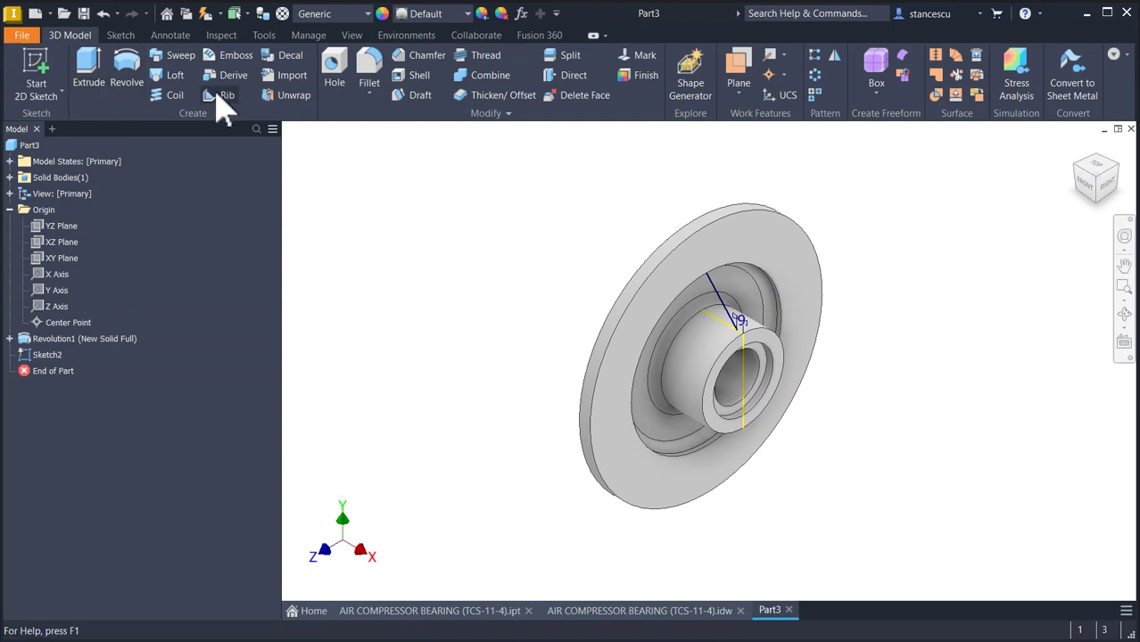
left_click(216, 94)
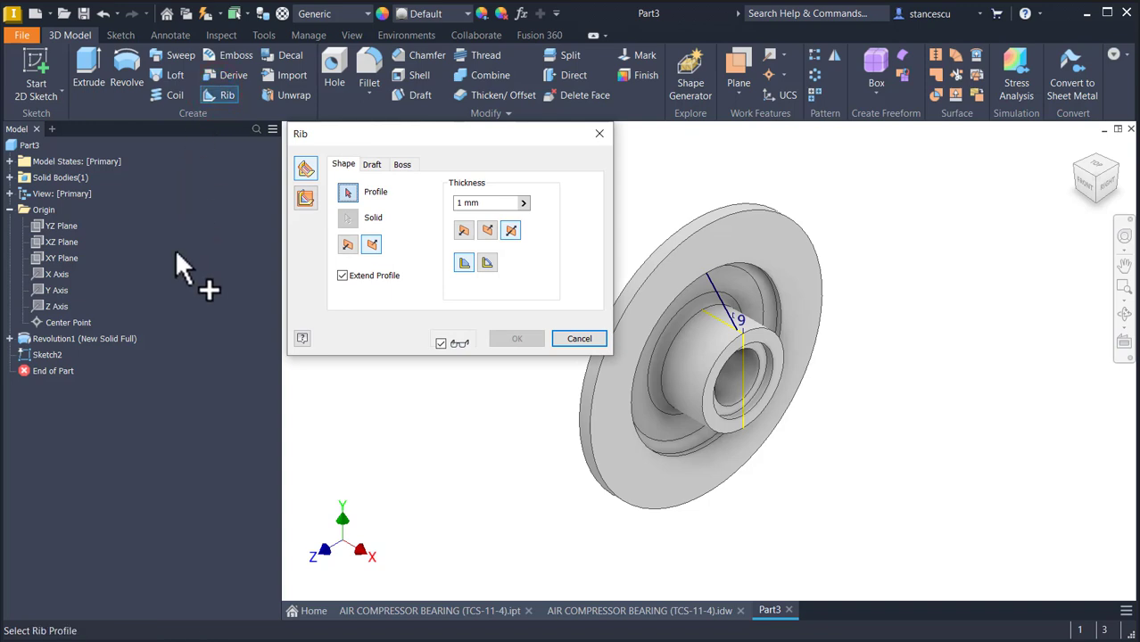
left_click(305, 197)
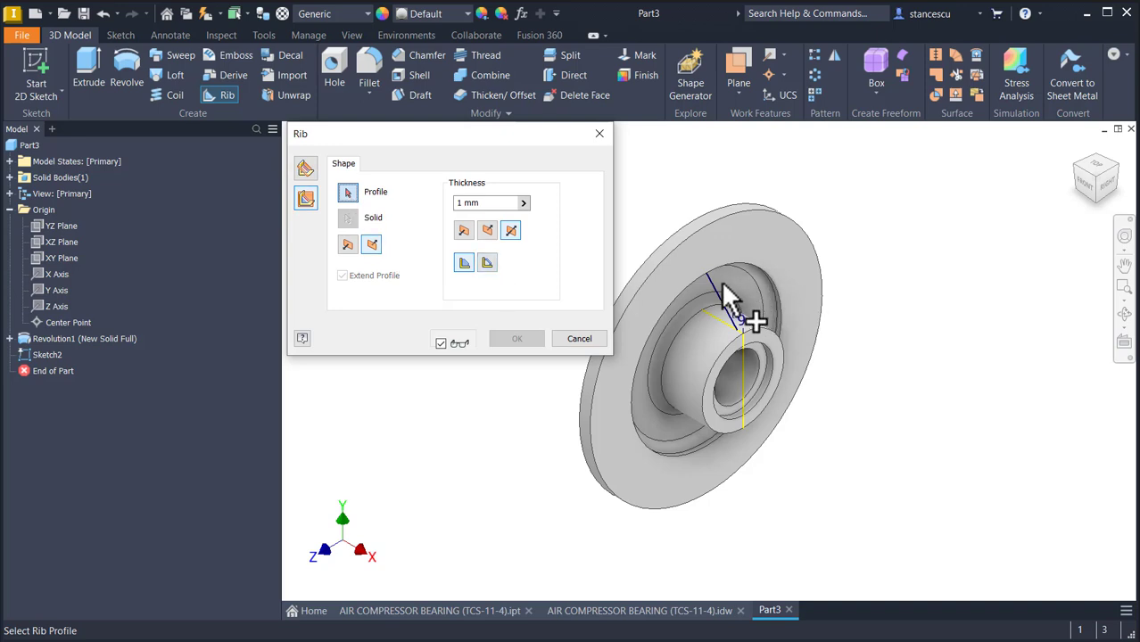
left_click(716, 308)
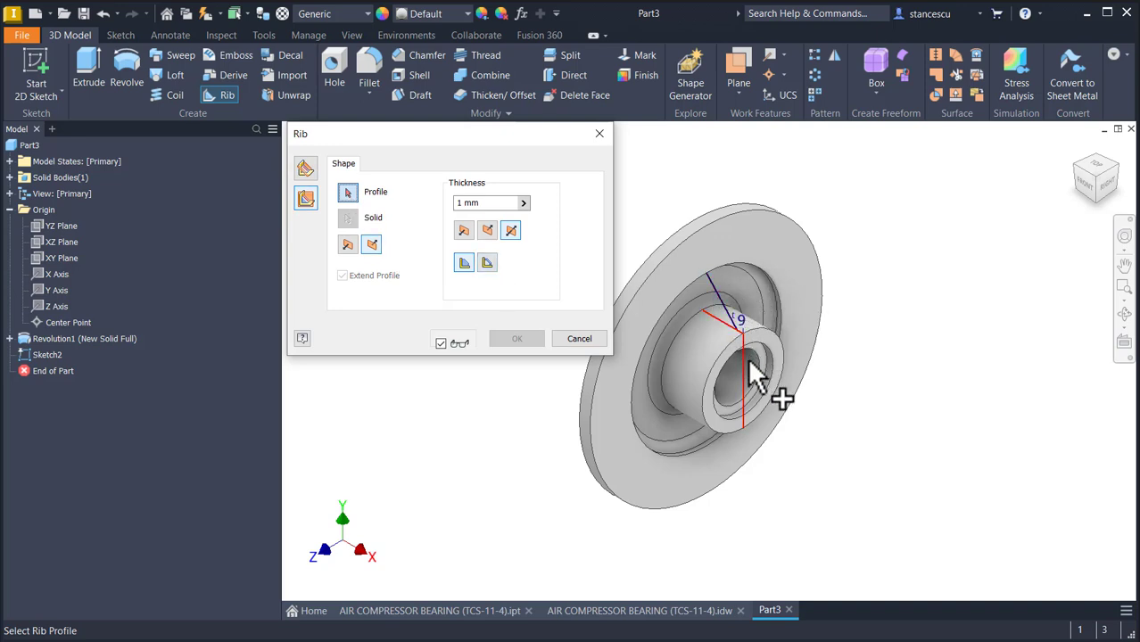
left_click(716, 285)
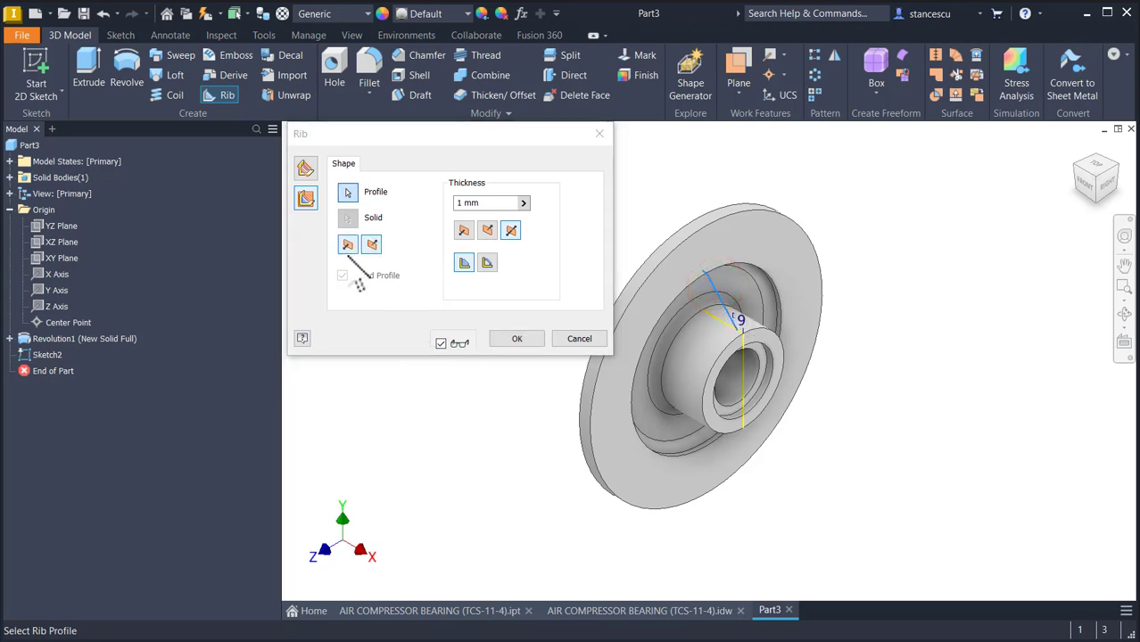
left_click(477, 203)
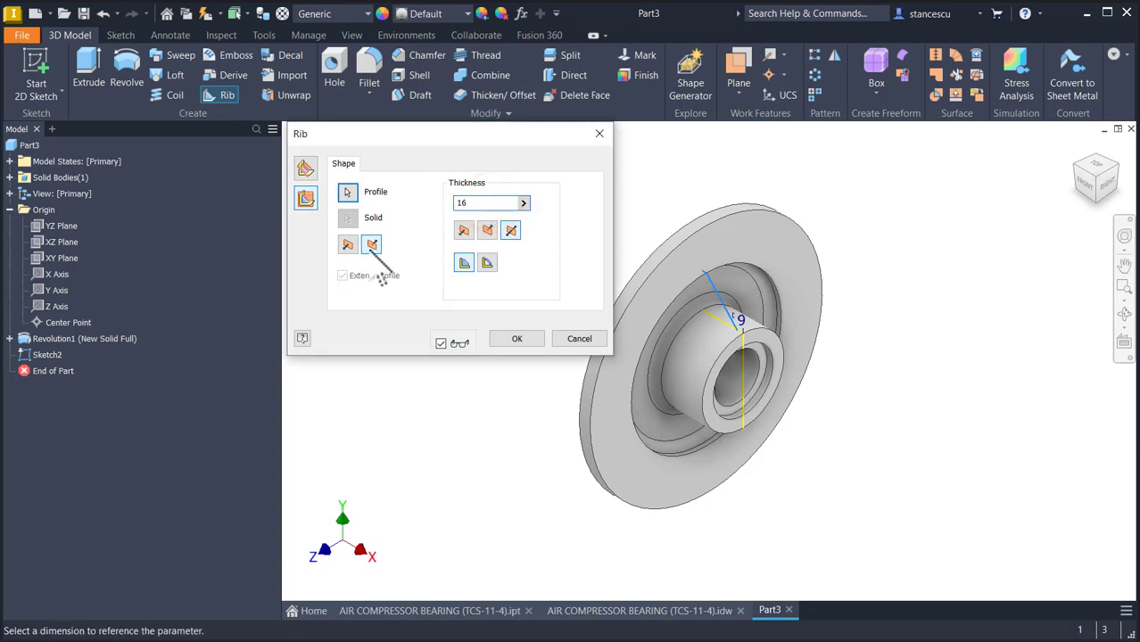
left_click(487, 230)
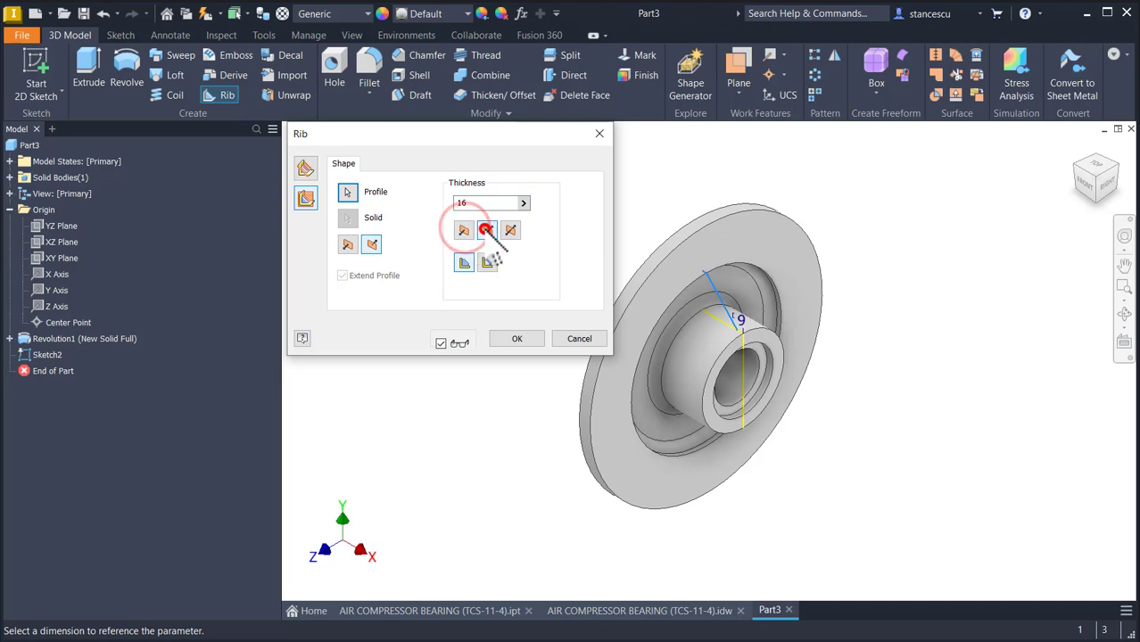
left_click(348, 244)
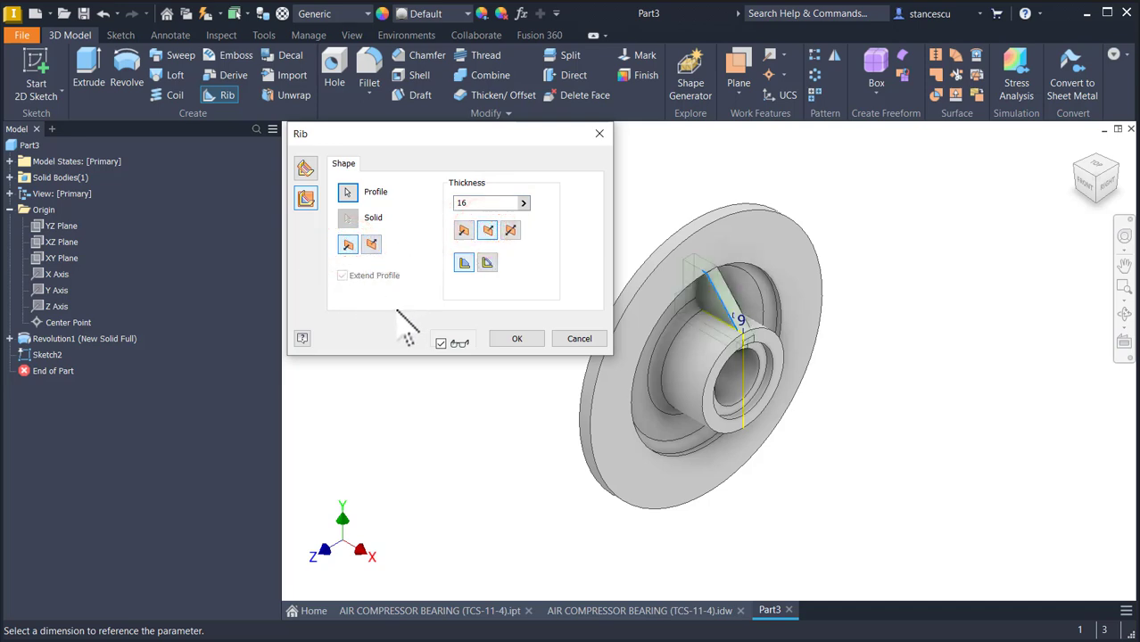
left_click(527, 338)
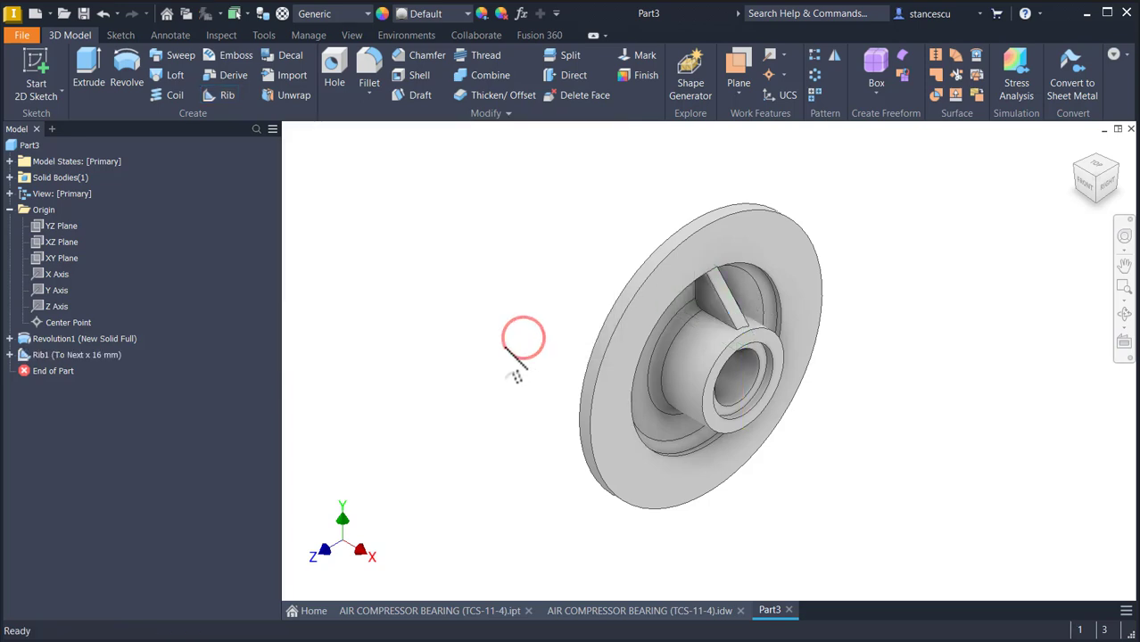
key("F5")
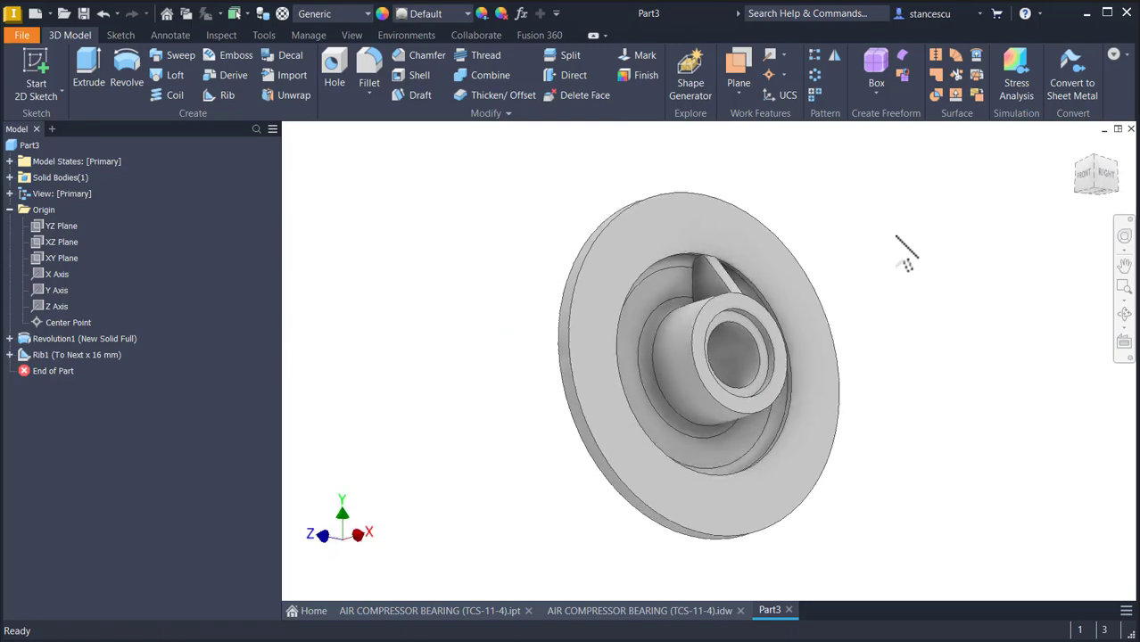
key("F5")
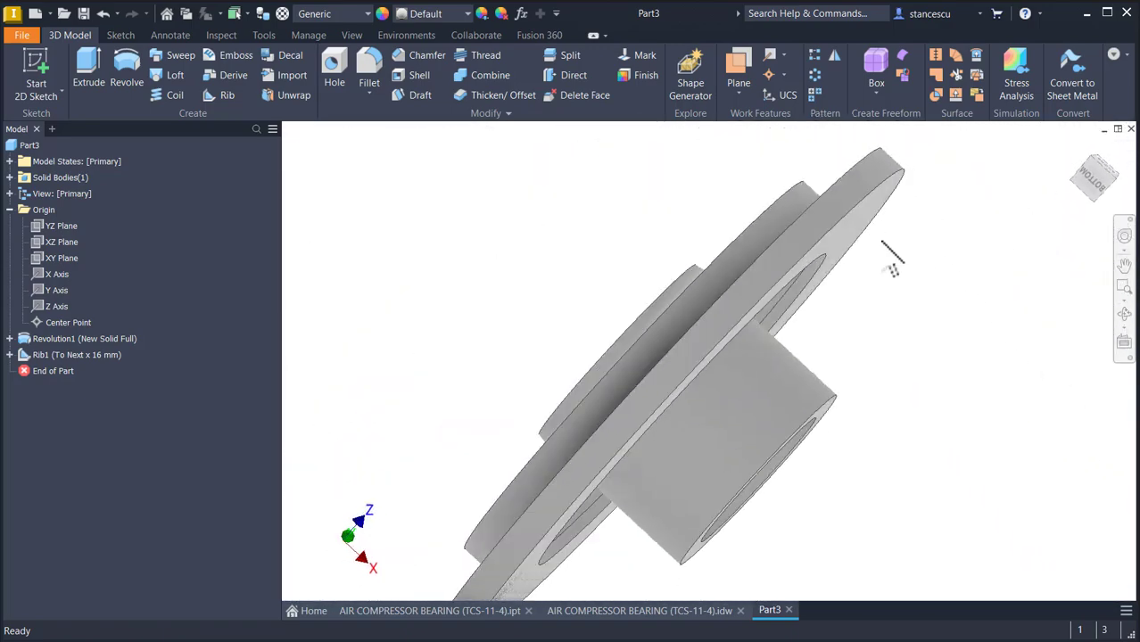
Create a circular pattern of the rib with 4 occurrences over 360 degrees around the hub's axis
key("F6")
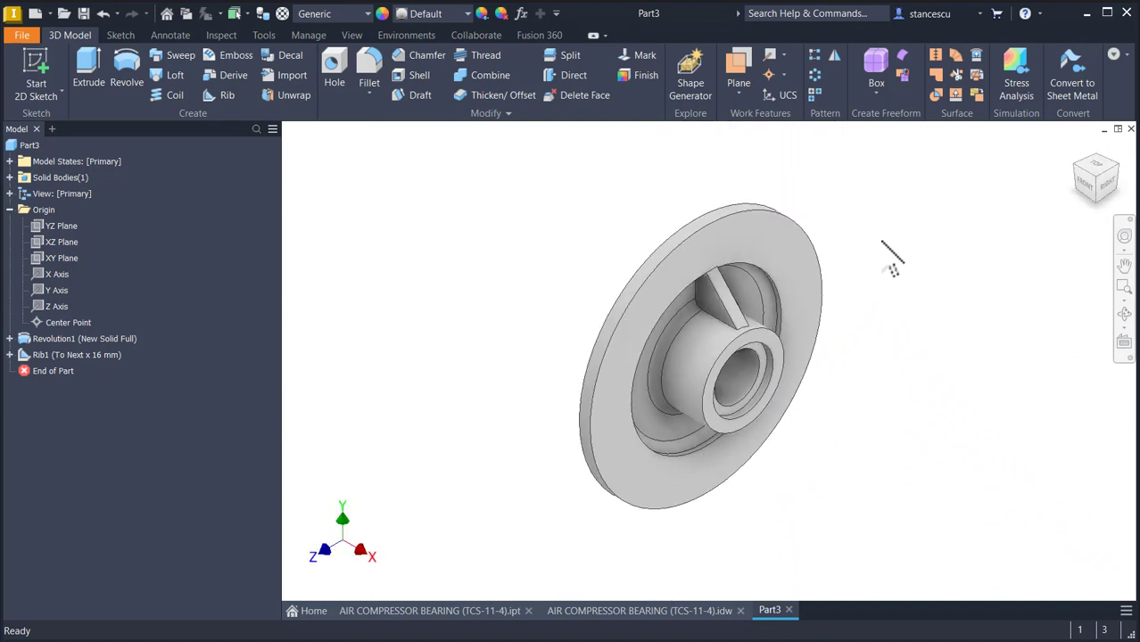
left_click(814, 75)
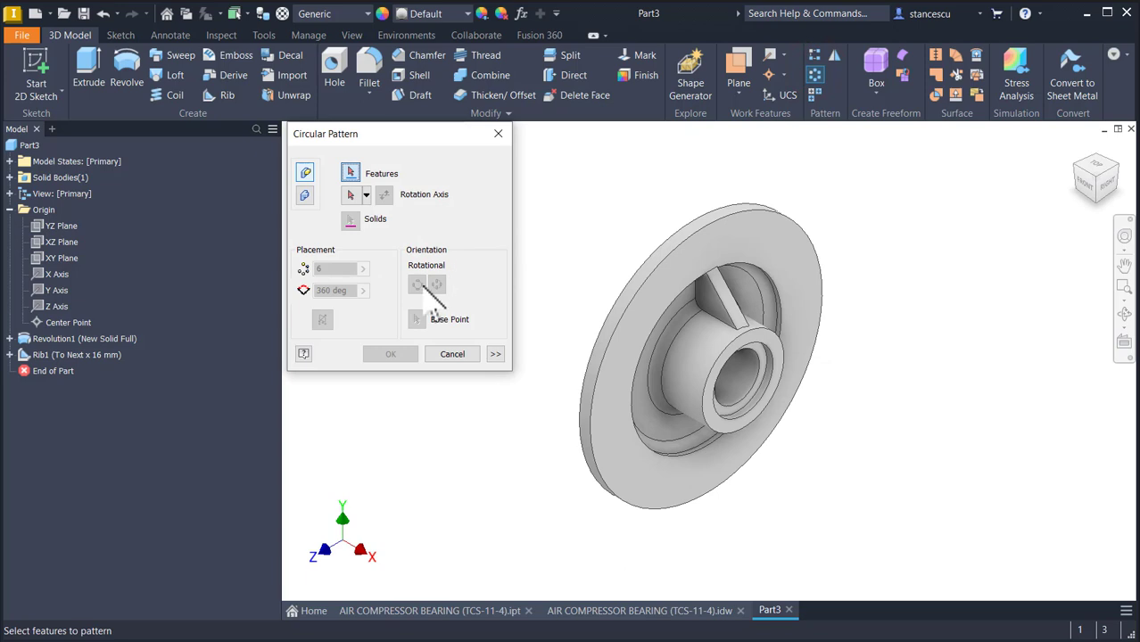
left_click(50, 354)
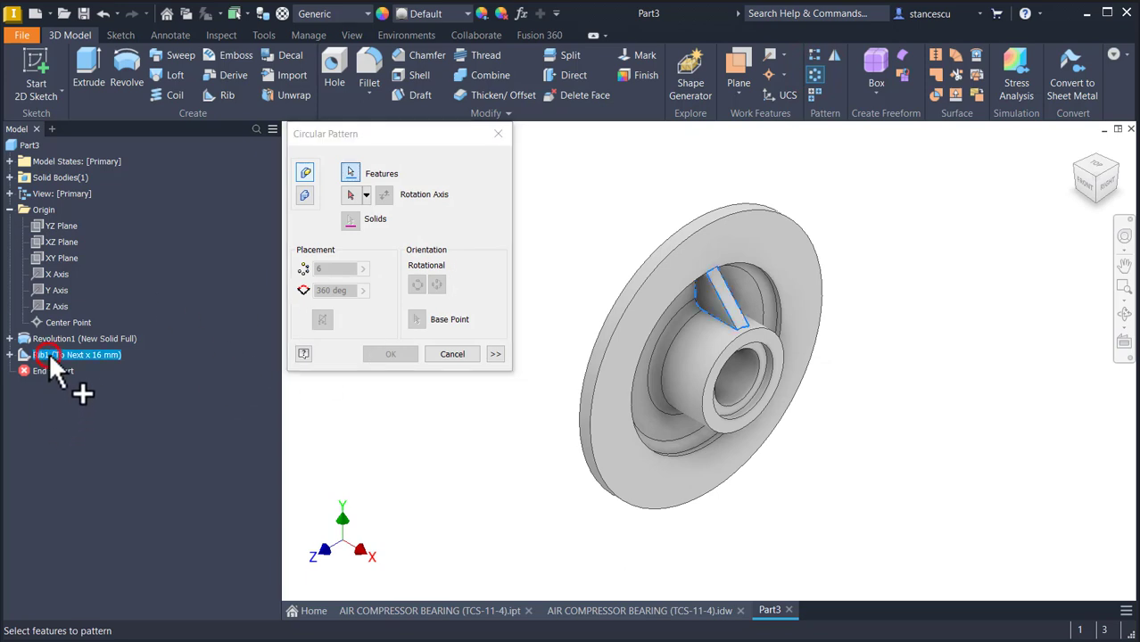
left_click(350, 195)
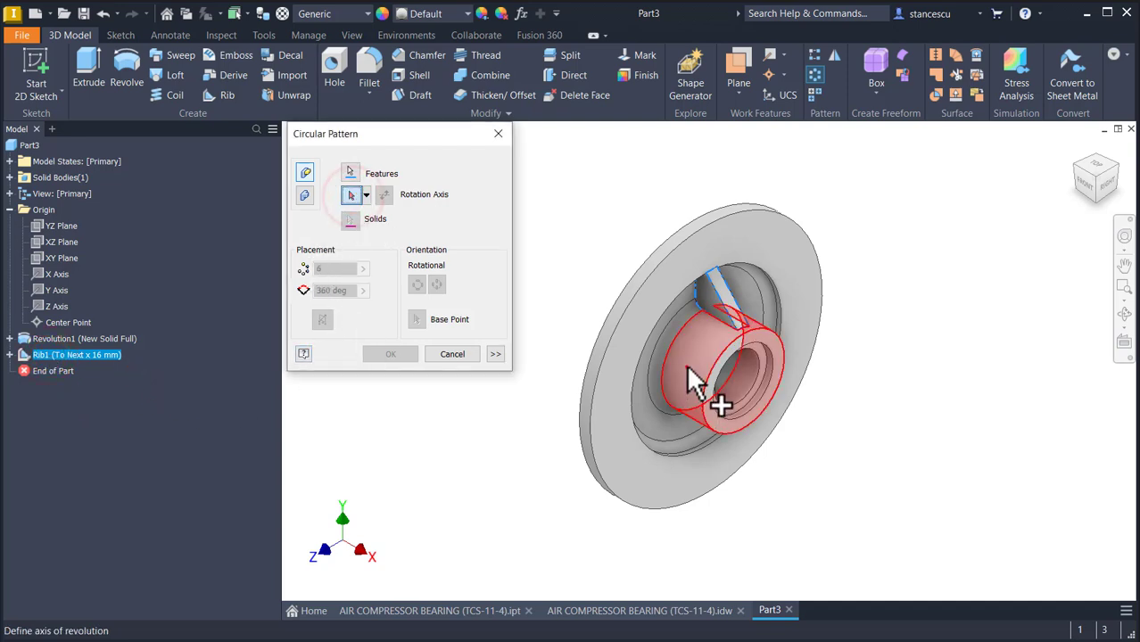
left_click(719, 406)
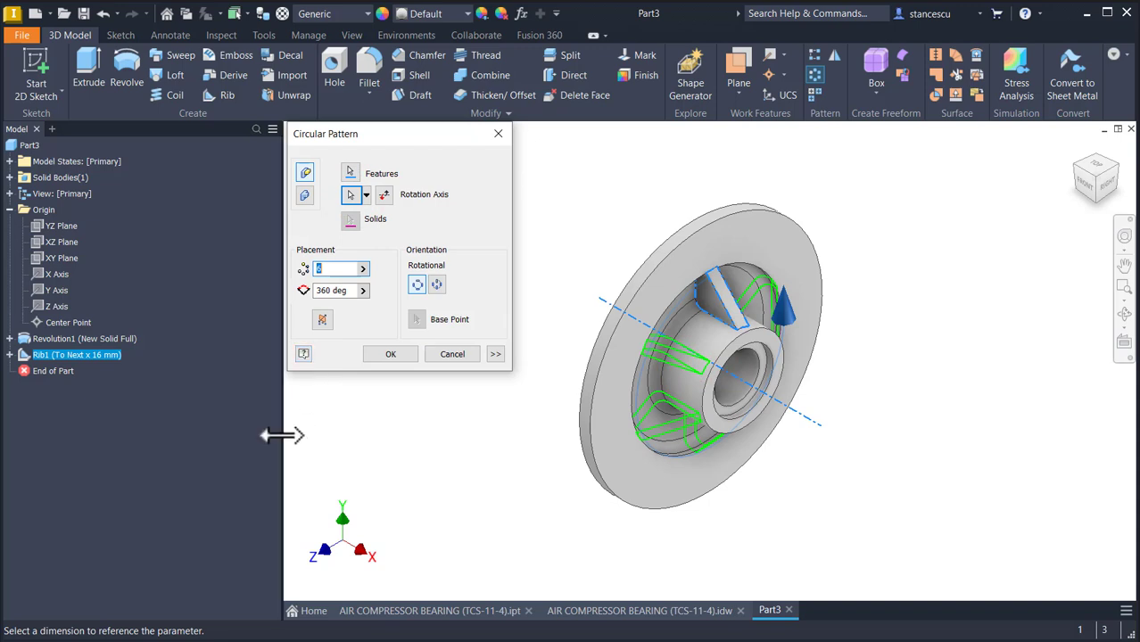
type("4")
key("Return")
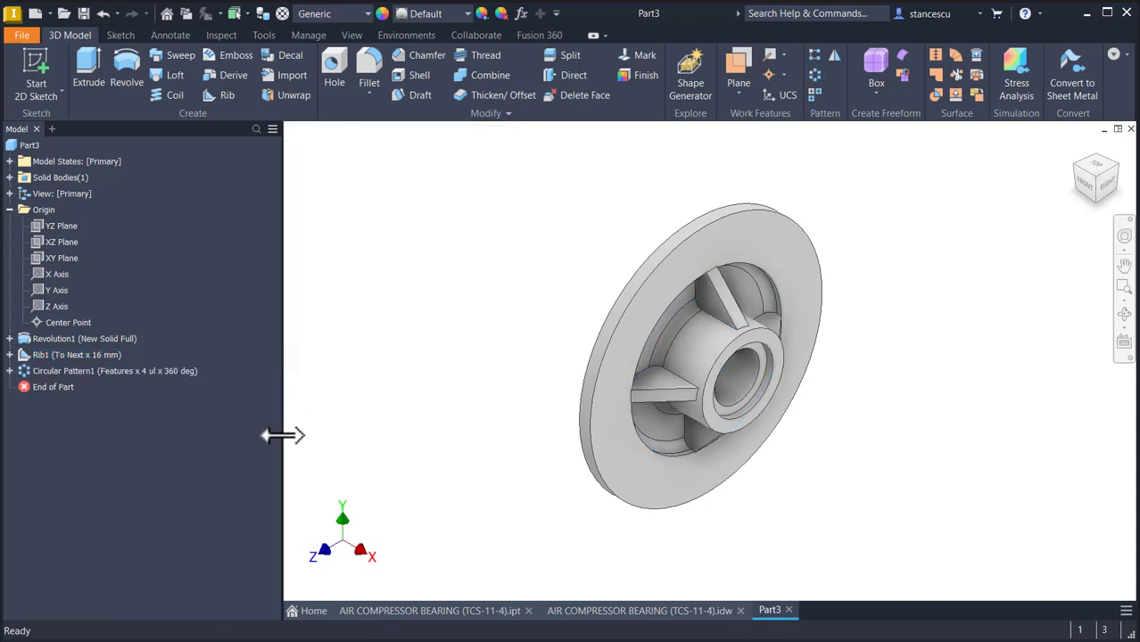
key("F6")
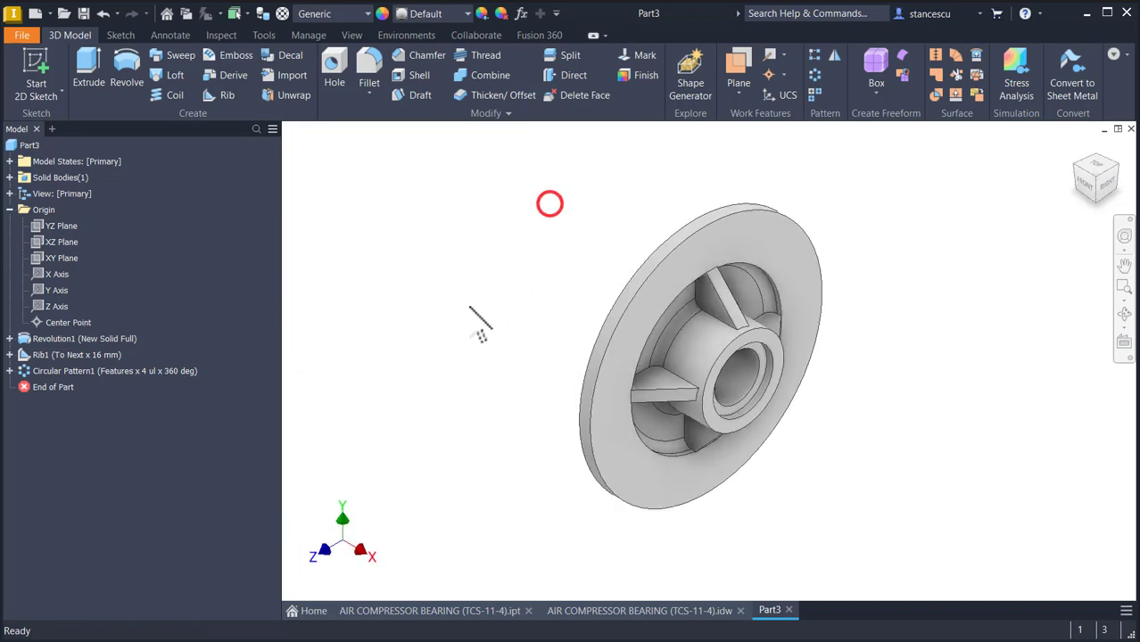
Switch to the AIR COMPRESSOR BEARING drawing and examine the two sloped Ø4 holes through the hub, including on the scanned original sheet
left_click(610, 612)
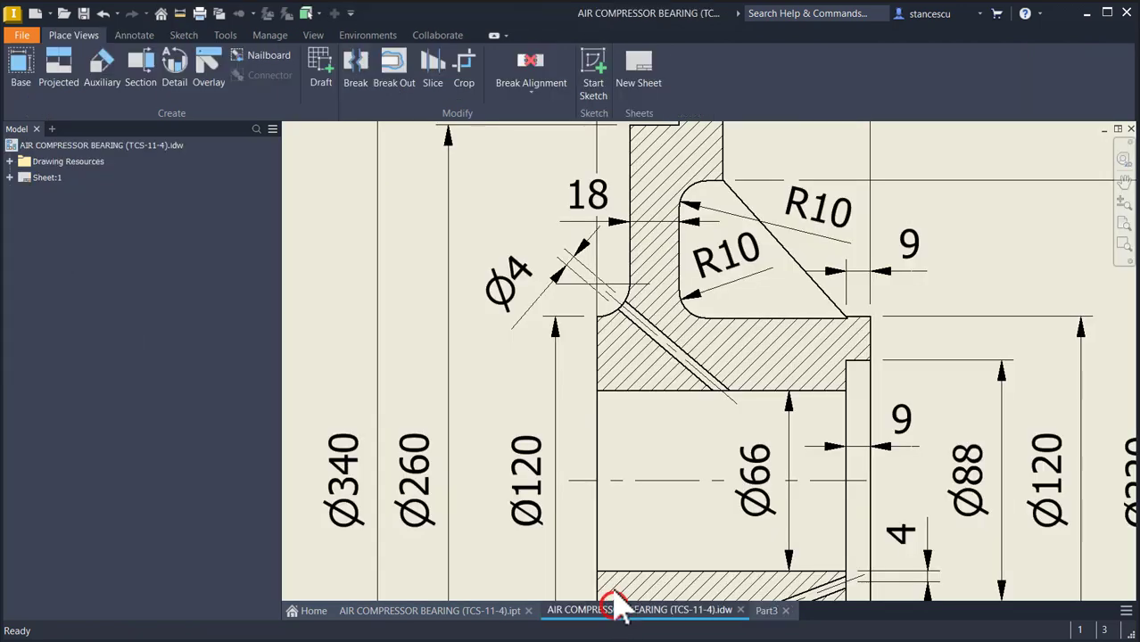
scroll(645, 388, "up", 4)
scroll(646, 389, "down", 1)
middle_click_drag(645, 389, 604, 302)
scroll(606, 308, "down", 3)
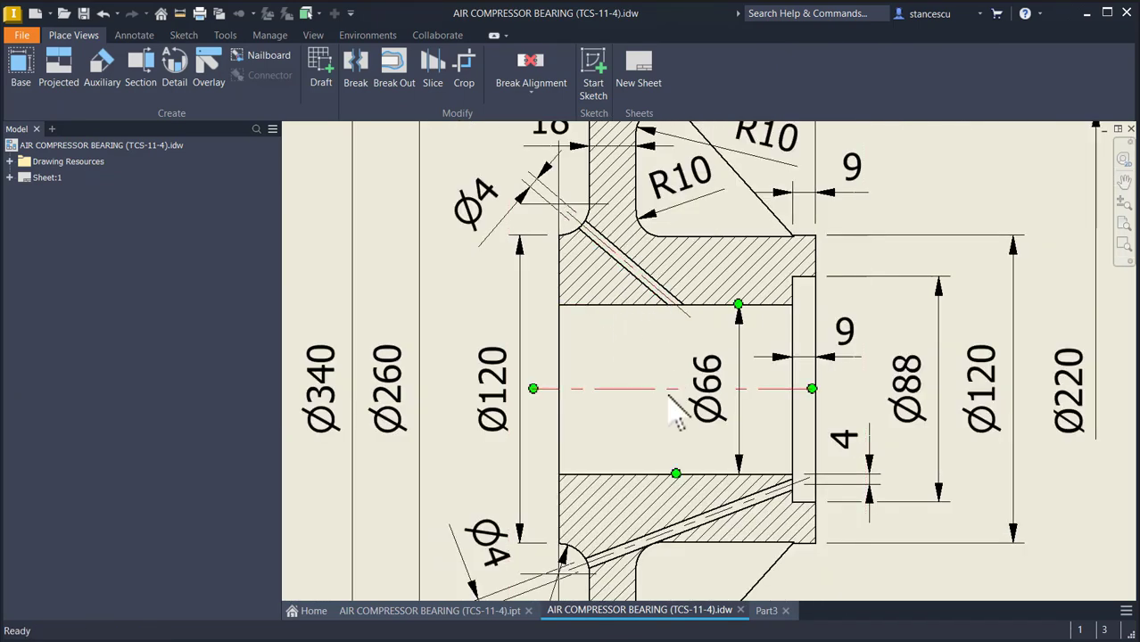
middle_click_drag(651, 495, 639, 419)
middle_click_drag(600, 379, 618, 478)
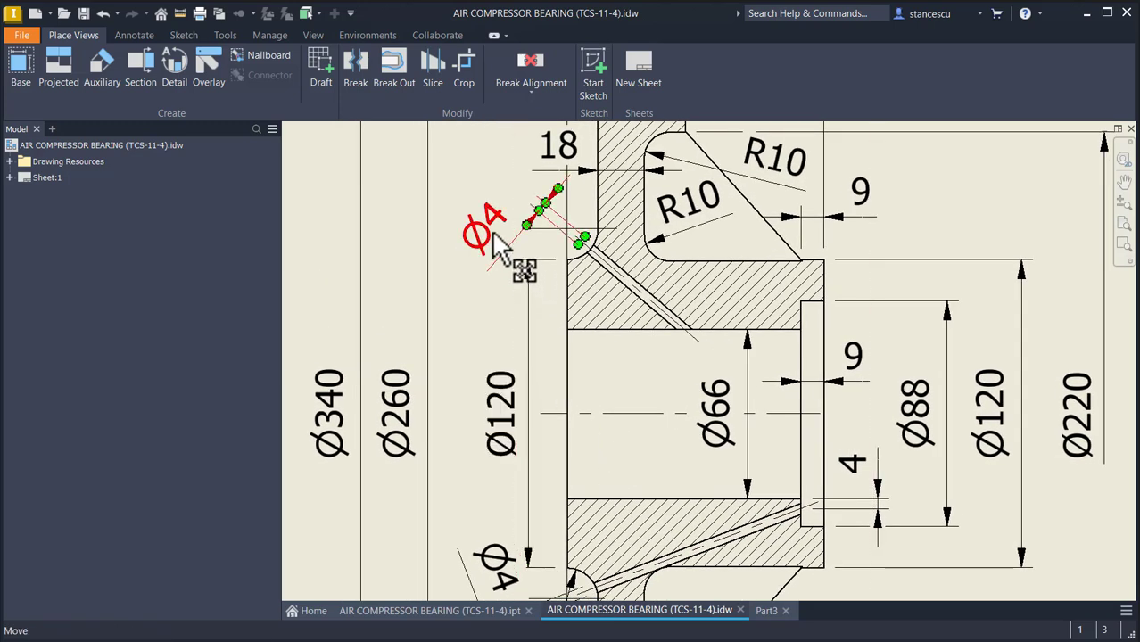
middle_click_drag(618, 408, 642, 273)
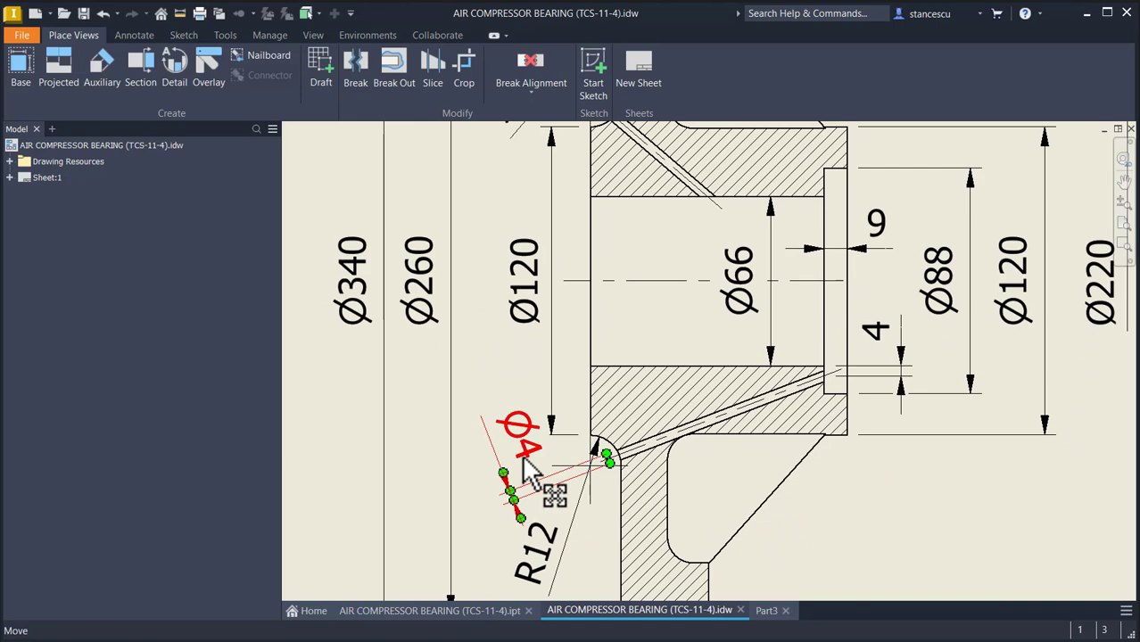
middle_click_drag(685, 392, 678, 521)
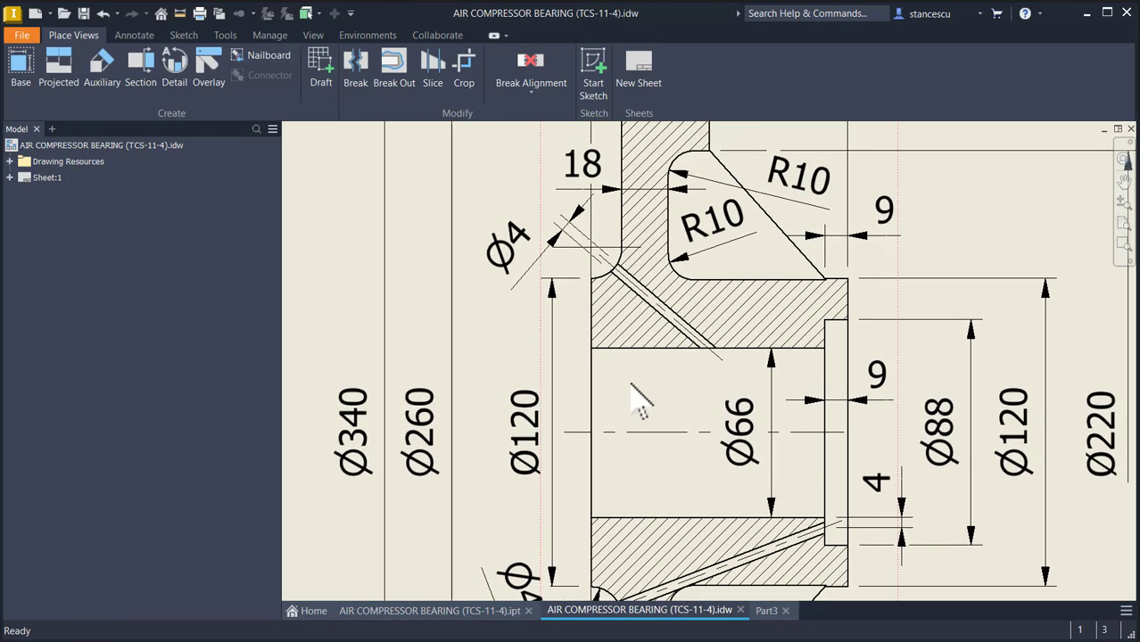
scroll(622, 303, "up", 3)
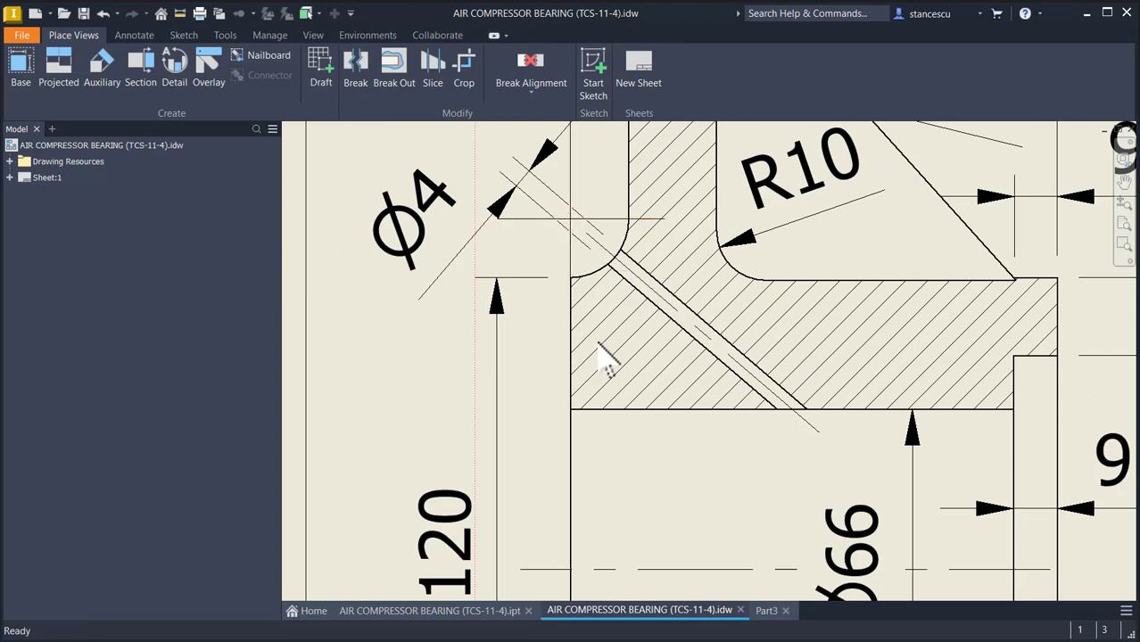
left_click_drag(586, 233, 560, 209)
left_click(616, 465)
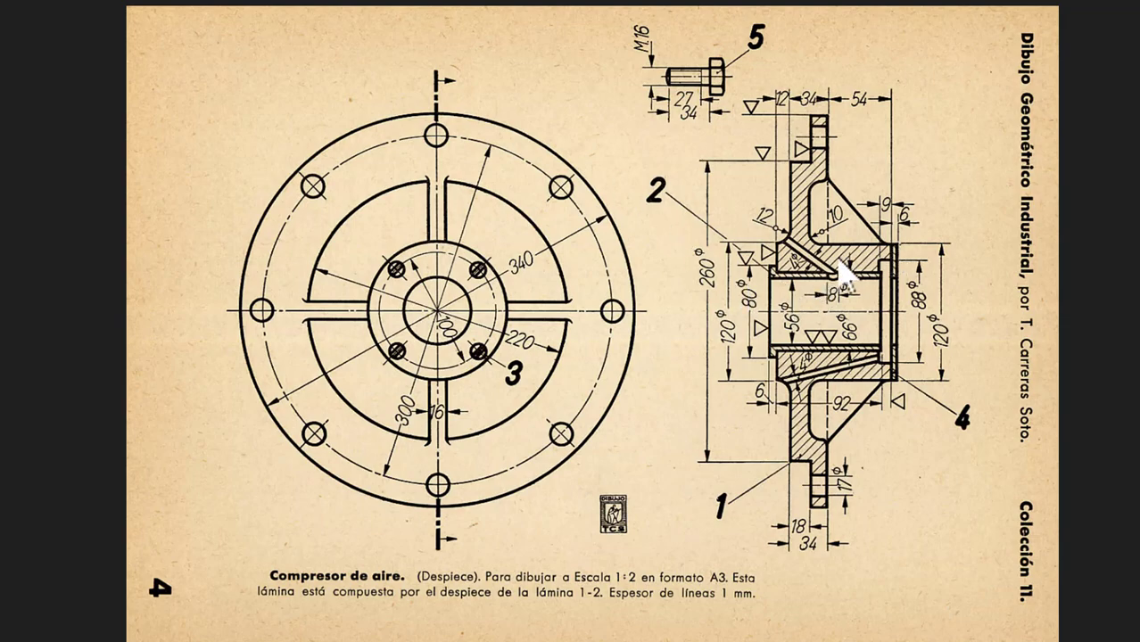
scroll(843, 283, "up", 5)
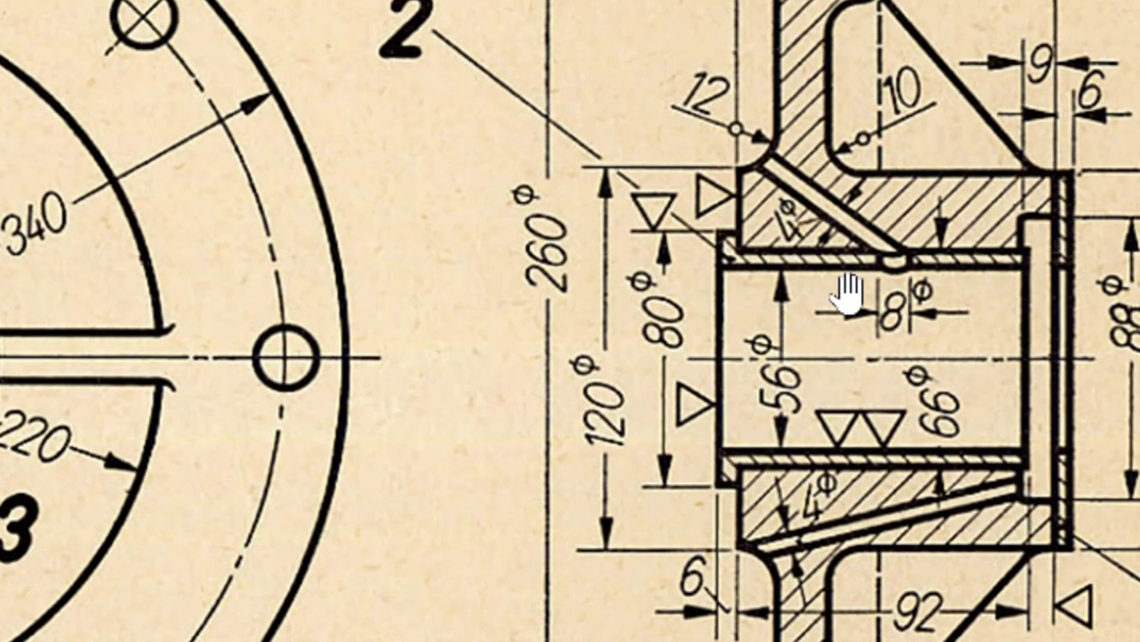
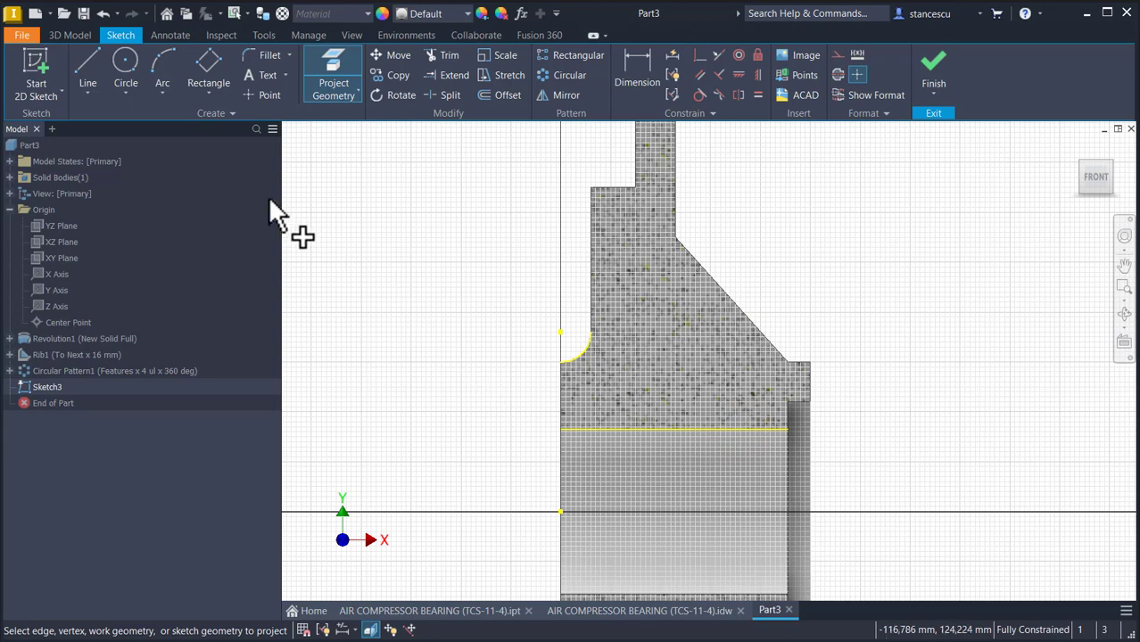
Draw a sloped line from the projected fillet arc's centre through the hub wall to the hub's central axis
left_click(92, 72)
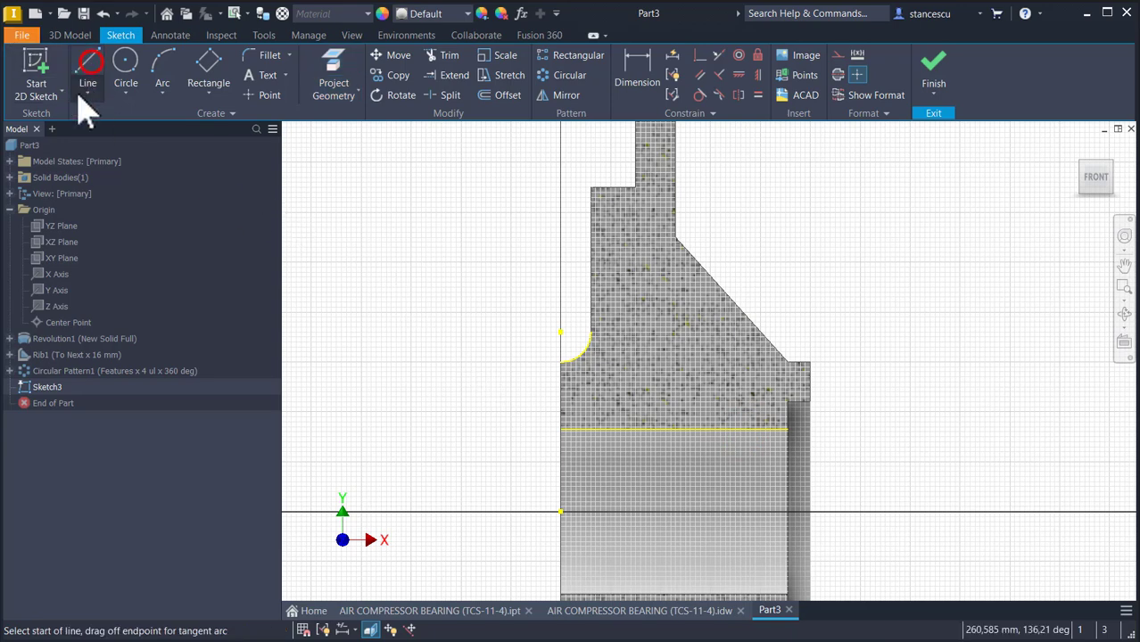
left_click(558, 332)
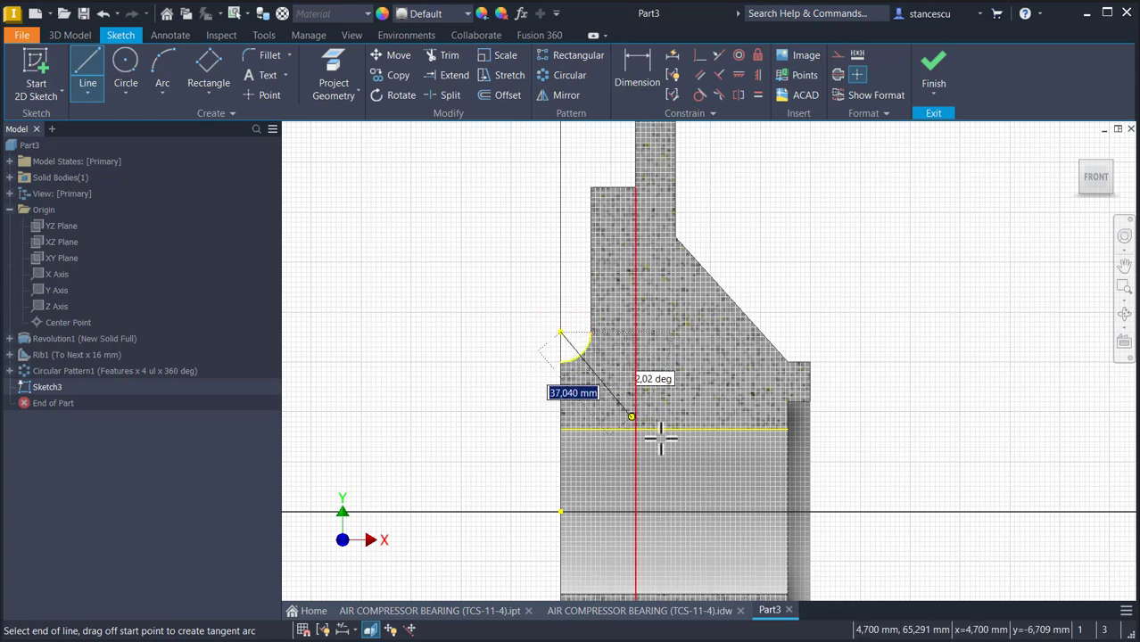
left_click(753, 511)
key("Escape")
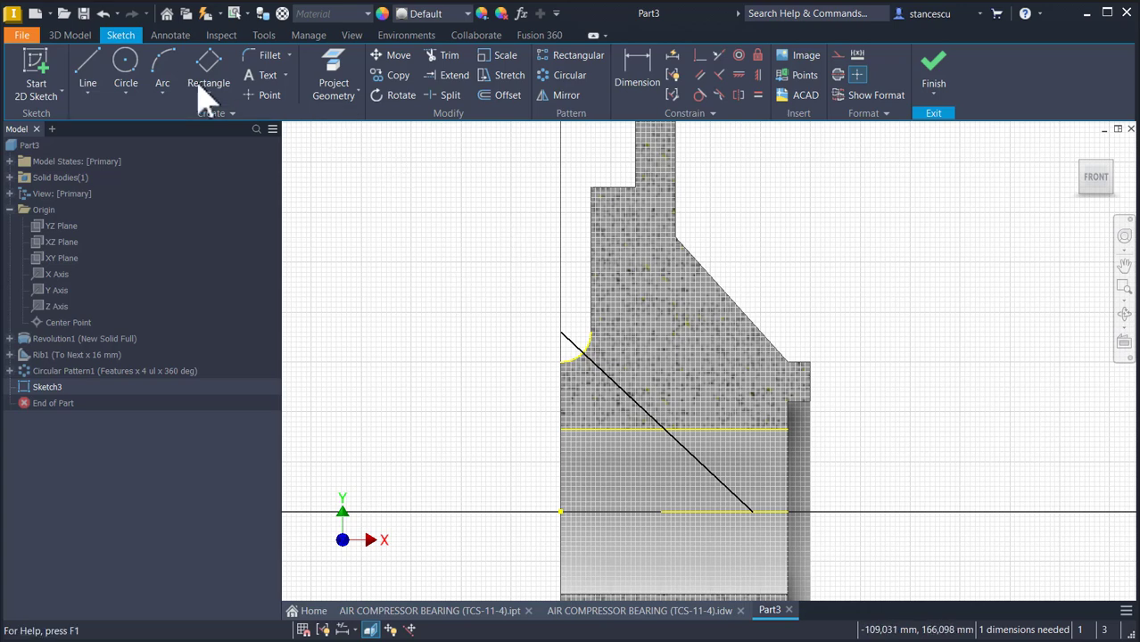
Place a sketch point at the midpoint of the projected bore edge and make the sloped line coincident with it
left_click(264, 95)
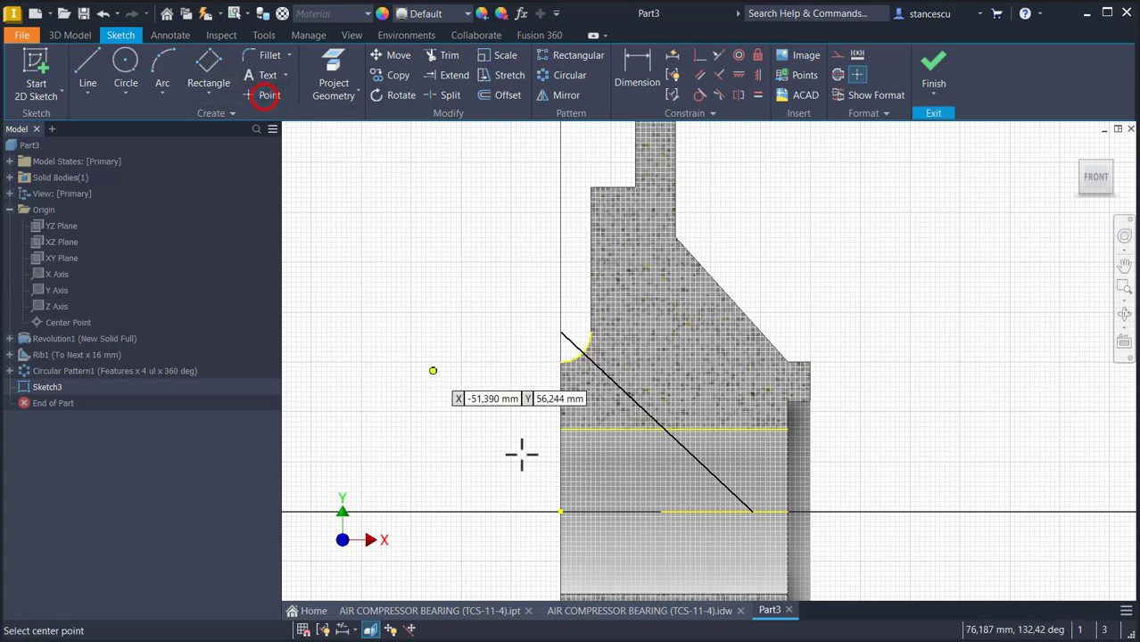
left_click(674, 429)
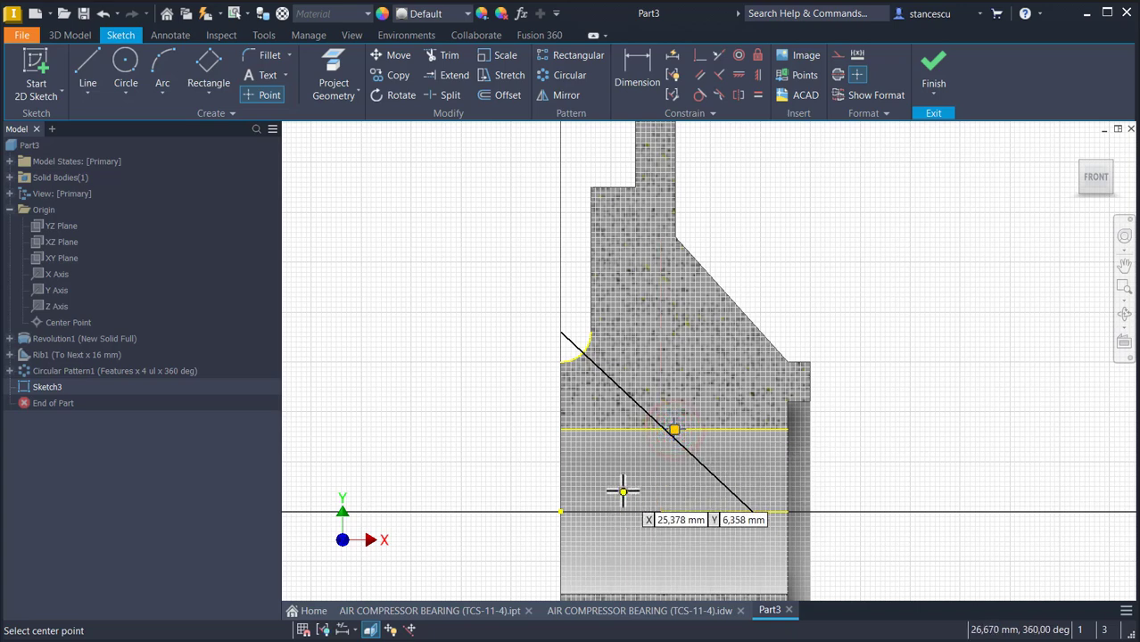
left_click(700, 57)
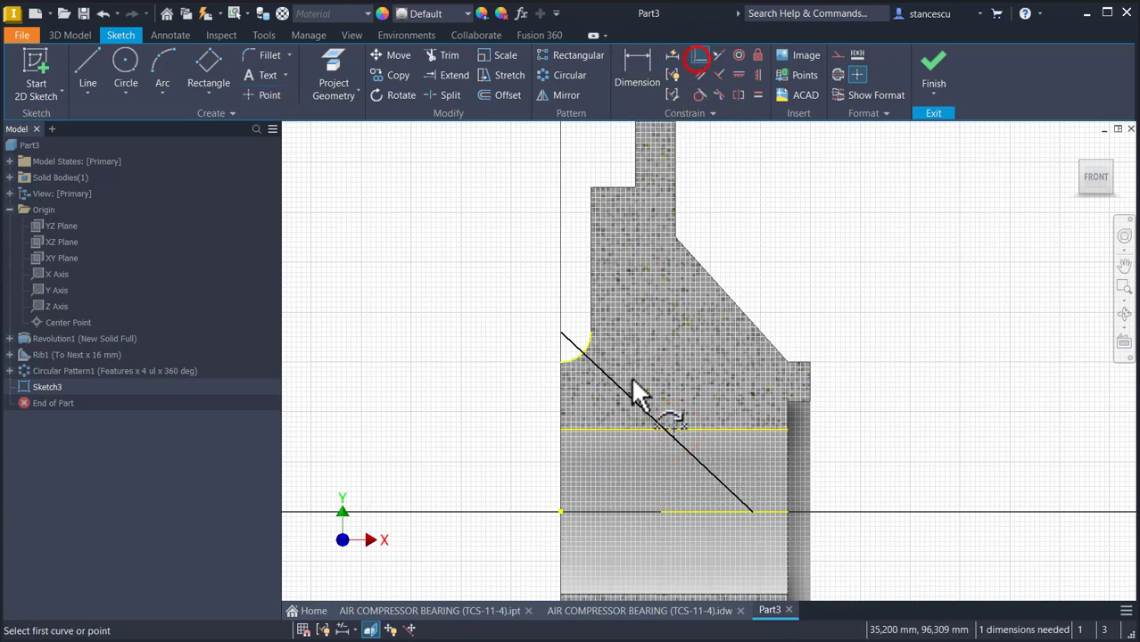
left_click(691, 458)
left_click(675, 431)
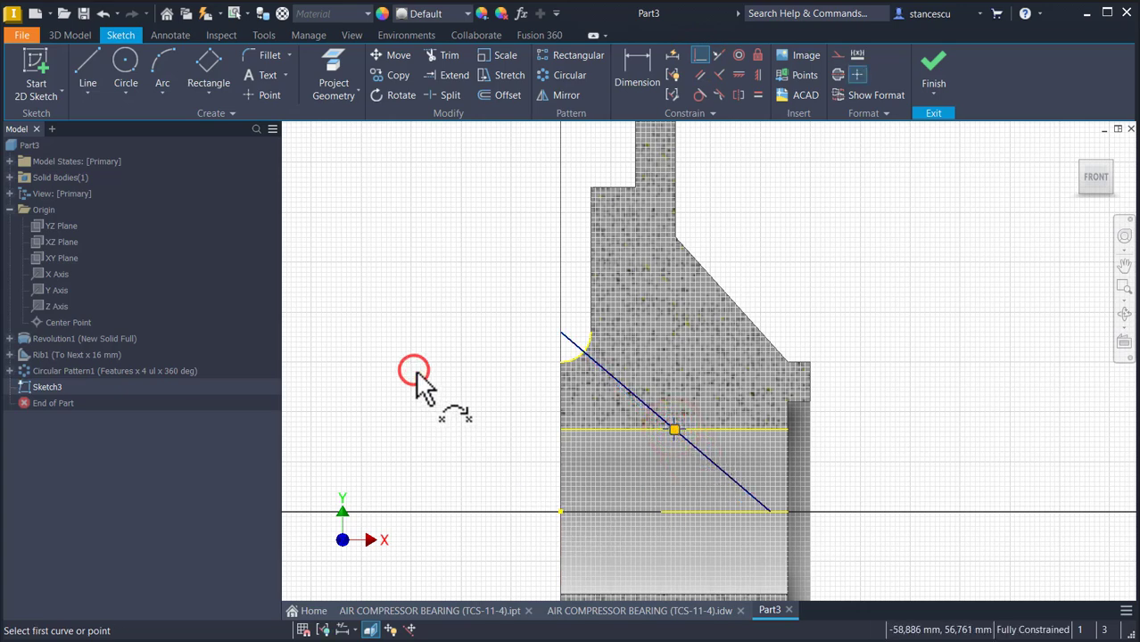
key("Escape")
Convert the sloped line through the hub wall to a centerline
left_click_drag(627, 361, 538, 417)
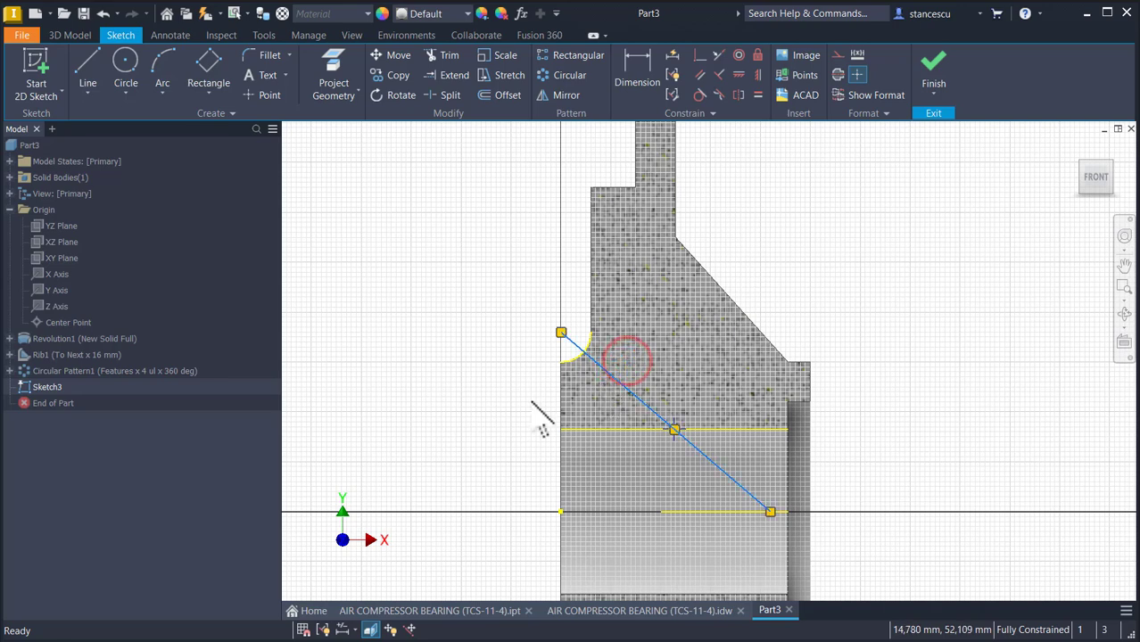
left_click(838, 74)
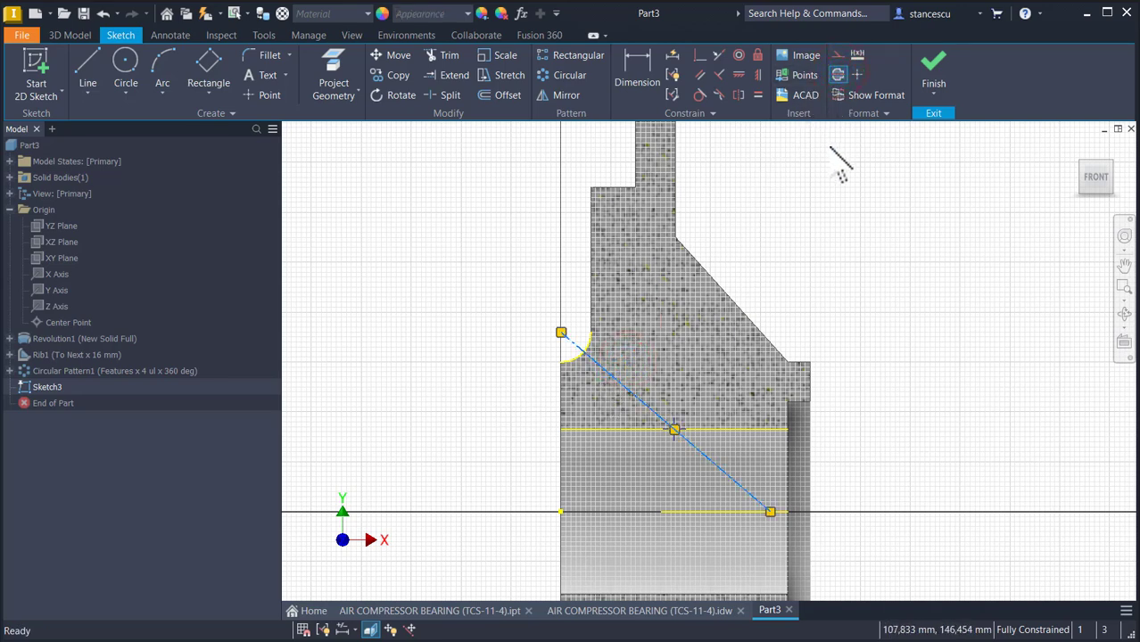
left_click(828, 146)
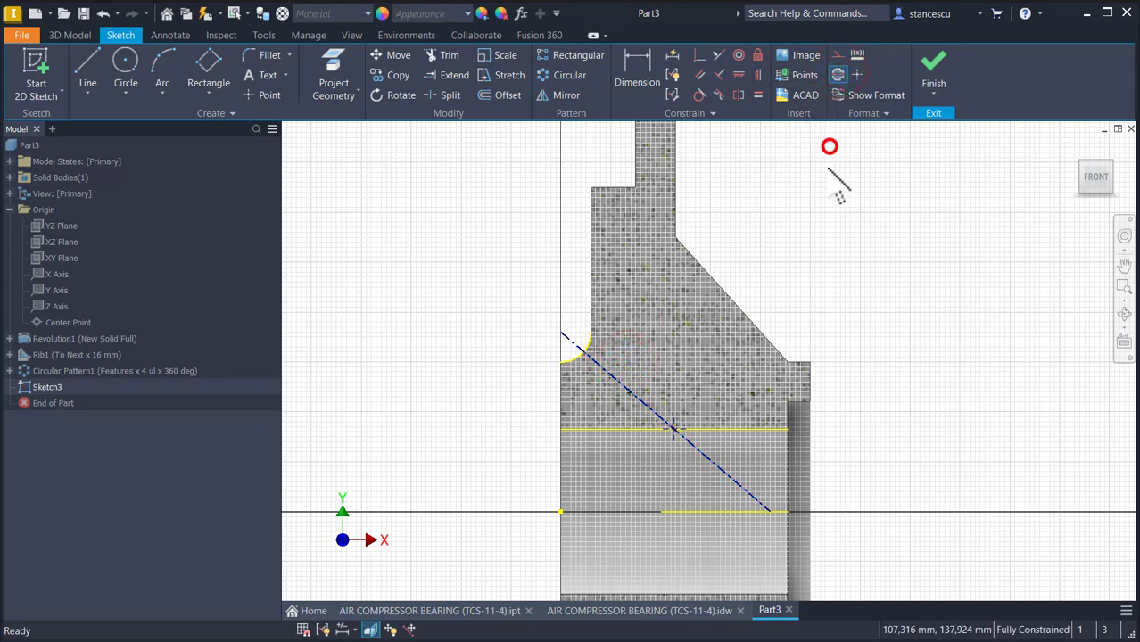
Draw a three-point rectangle about 4.6 mm wide along the full length of the sloped centerline, on its upper side
left_click(210, 68)
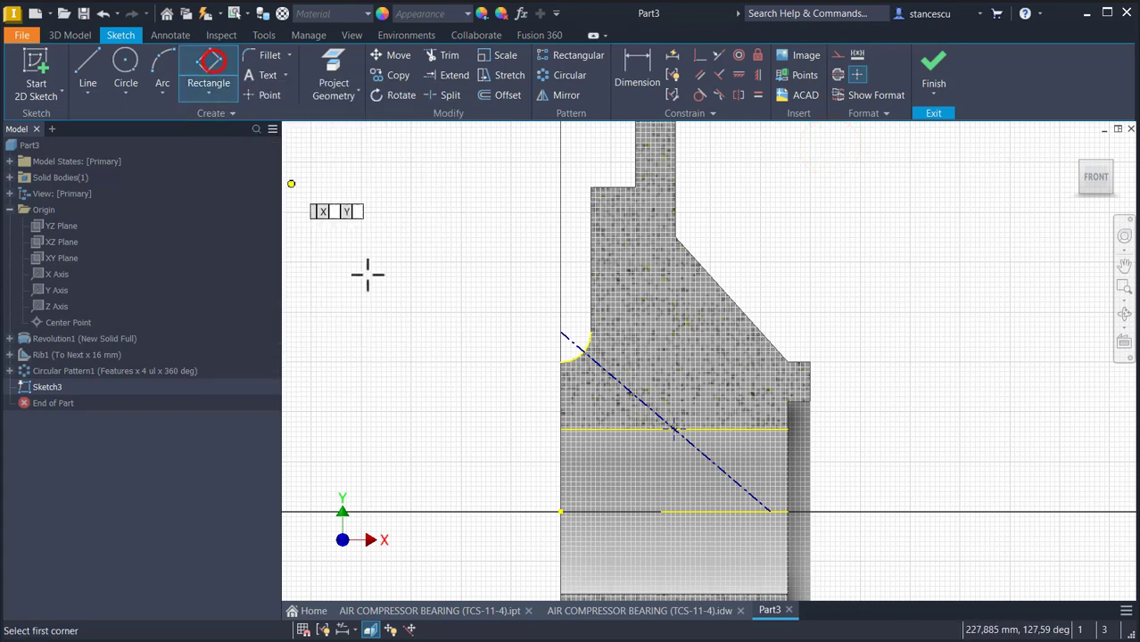
left_click(559, 332)
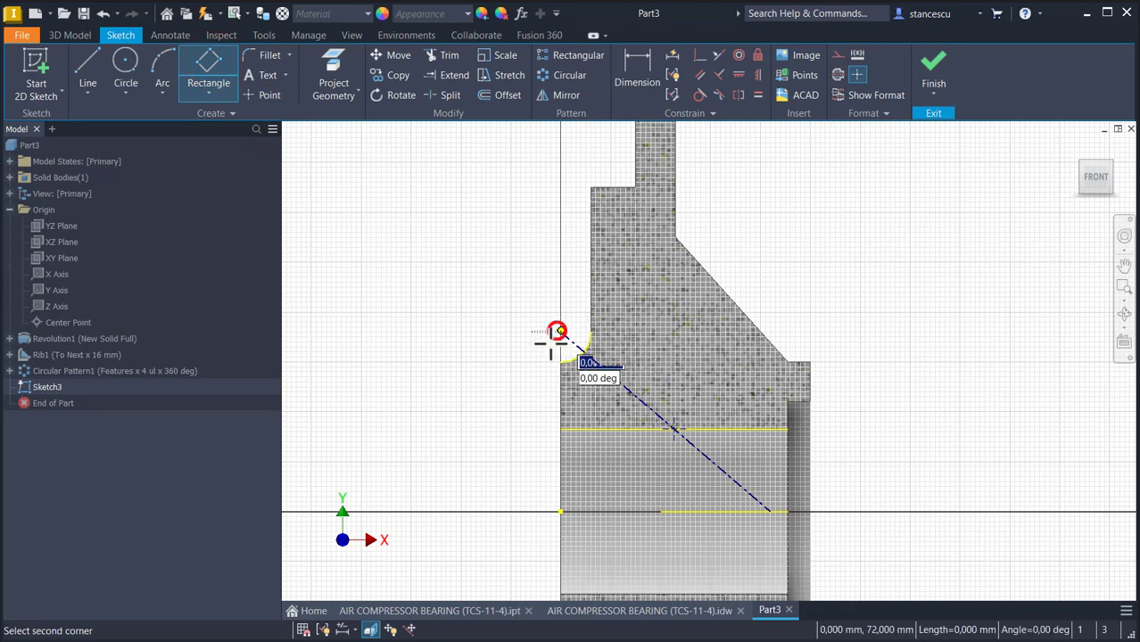
left_click(763, 509)
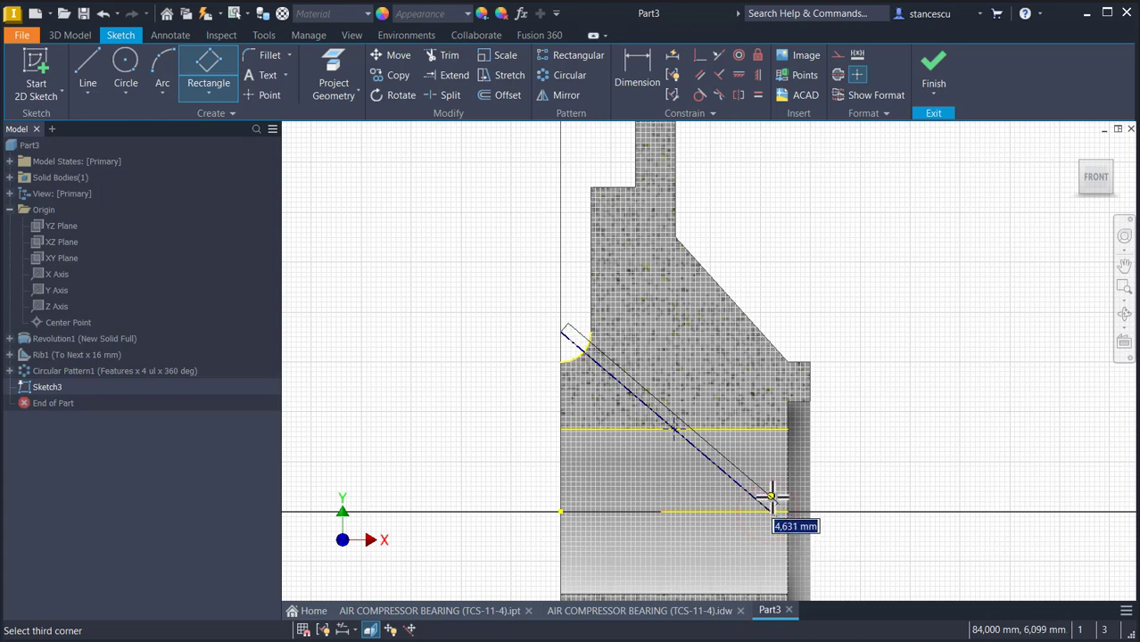
left_click(773, 501)
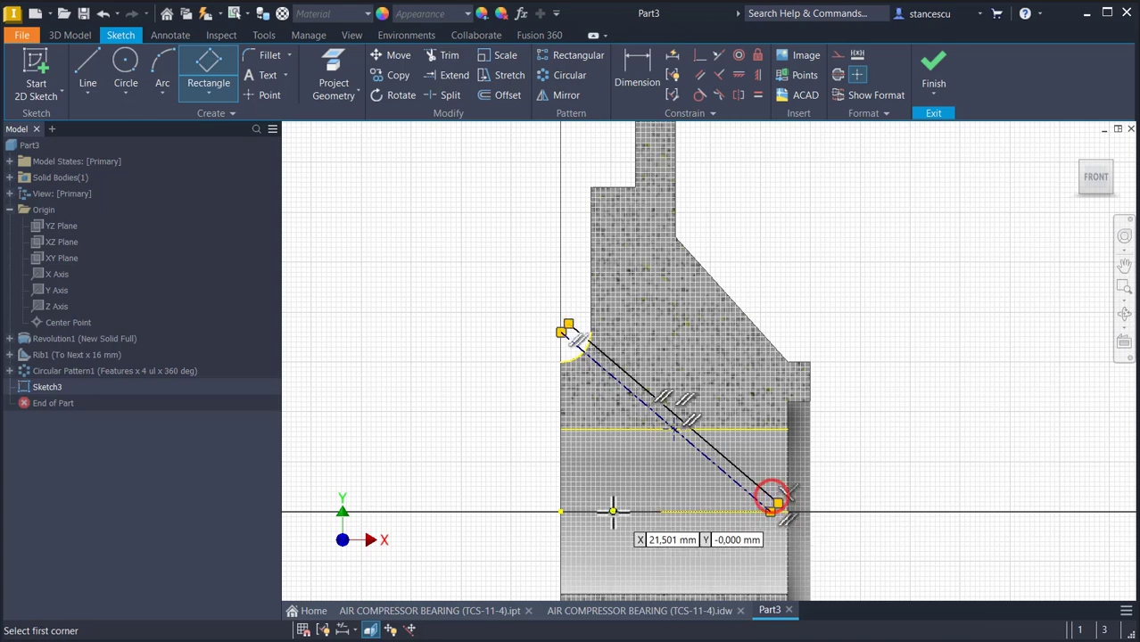
key("Escape")
Dimension the rectangle's long outer side from the sloped centerline as a 4 mm diameter
scroll(669, 420, "down", 3)
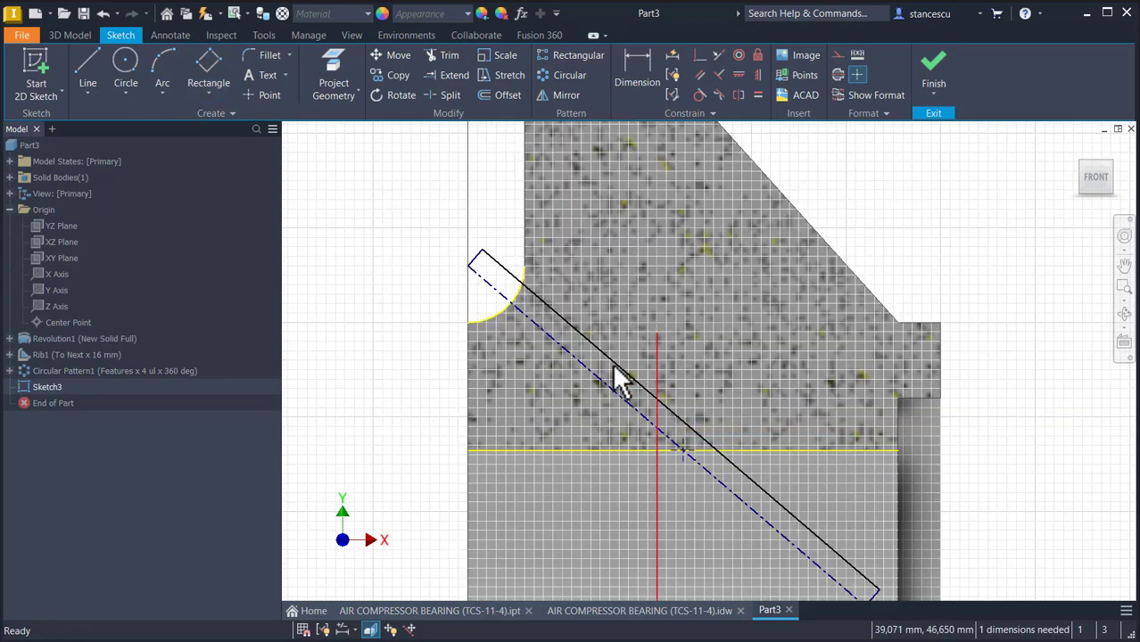
left_click(625, 89)
left_click(507, 268)
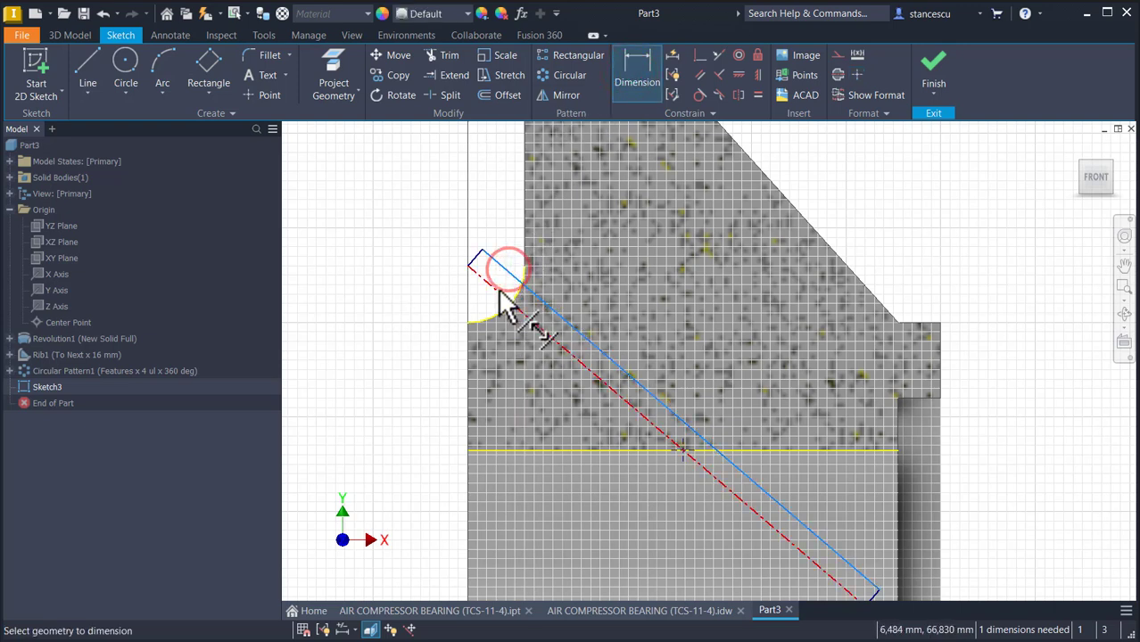
left_click(481, 279)
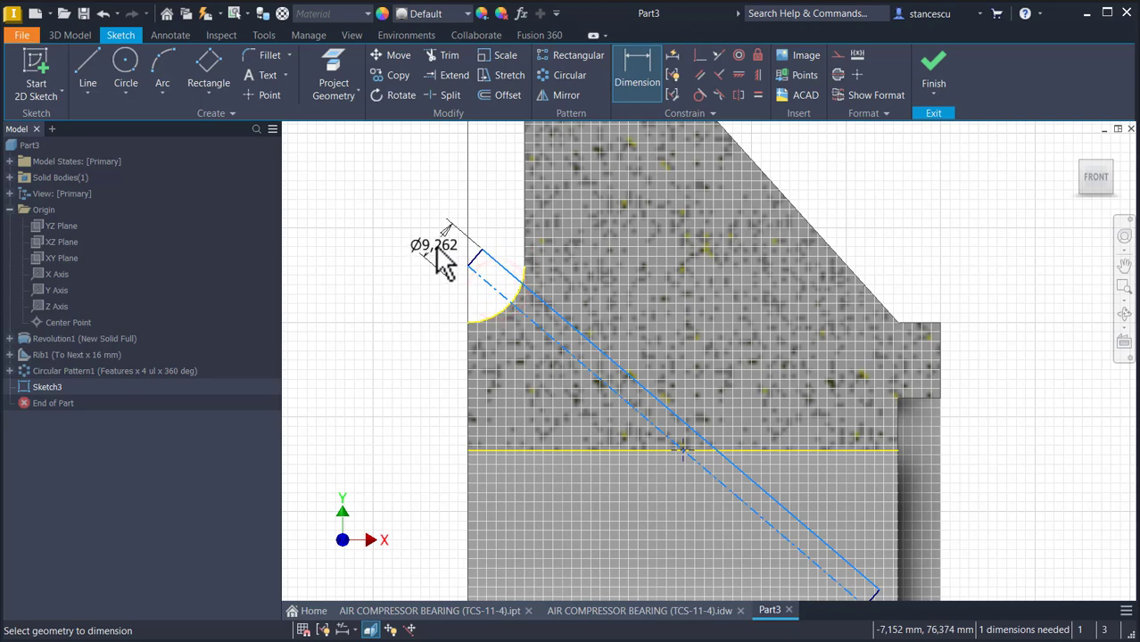
left_click(444, 260)
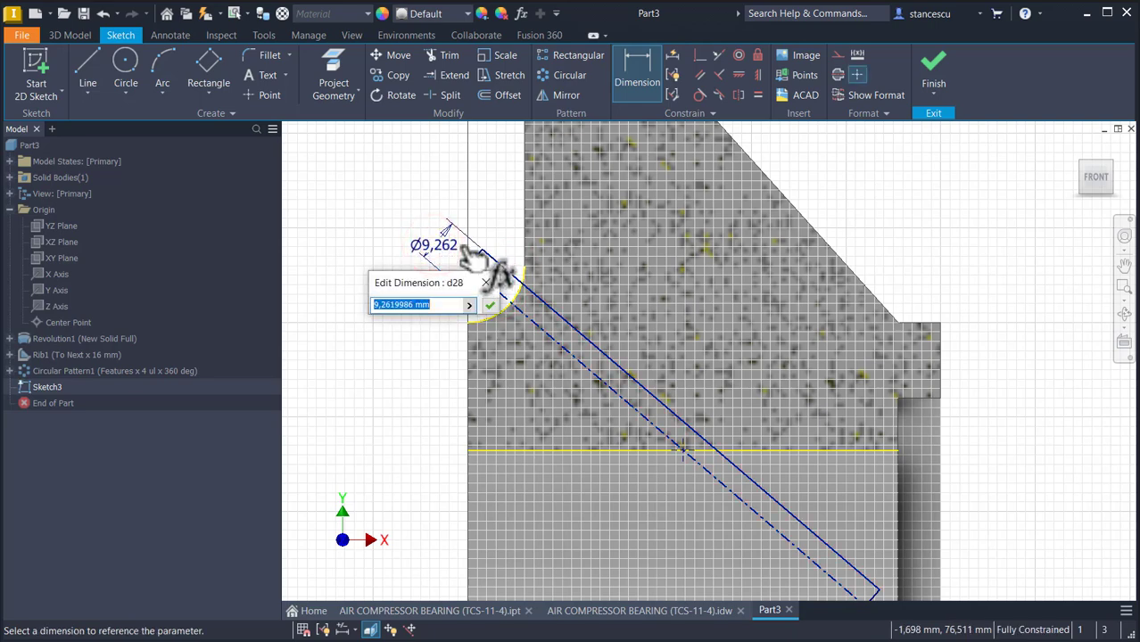
type("4")
key("Return")
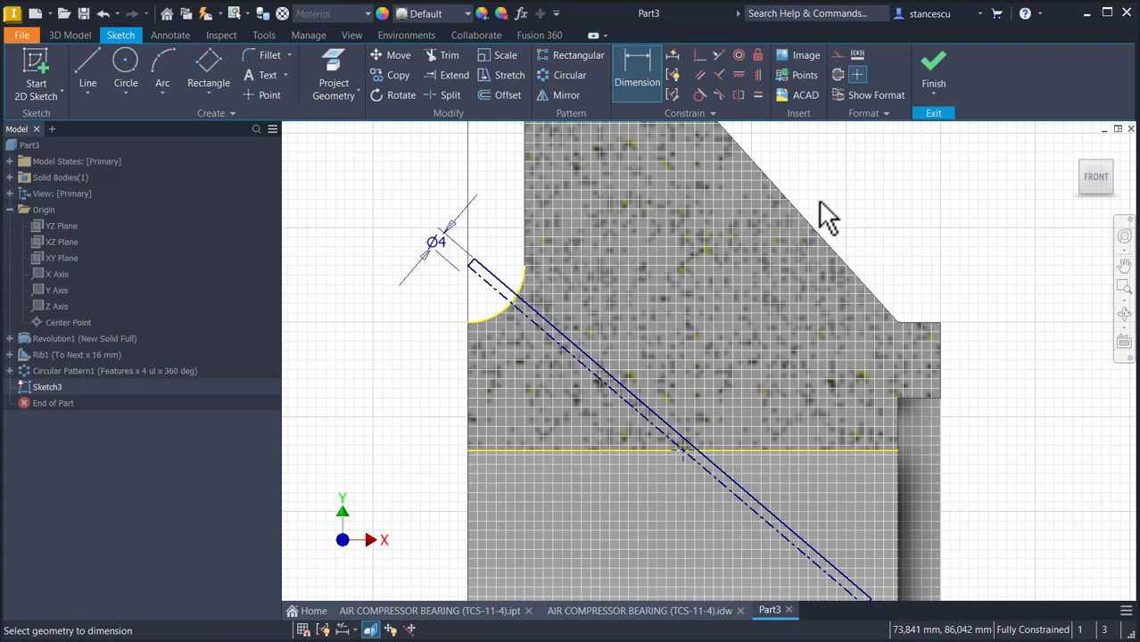
Convert the projected fillet arc and the projected bore edge to construction geometry
scroll(827, 217, "down", 5)
scroll(727, 343, "up", 3)
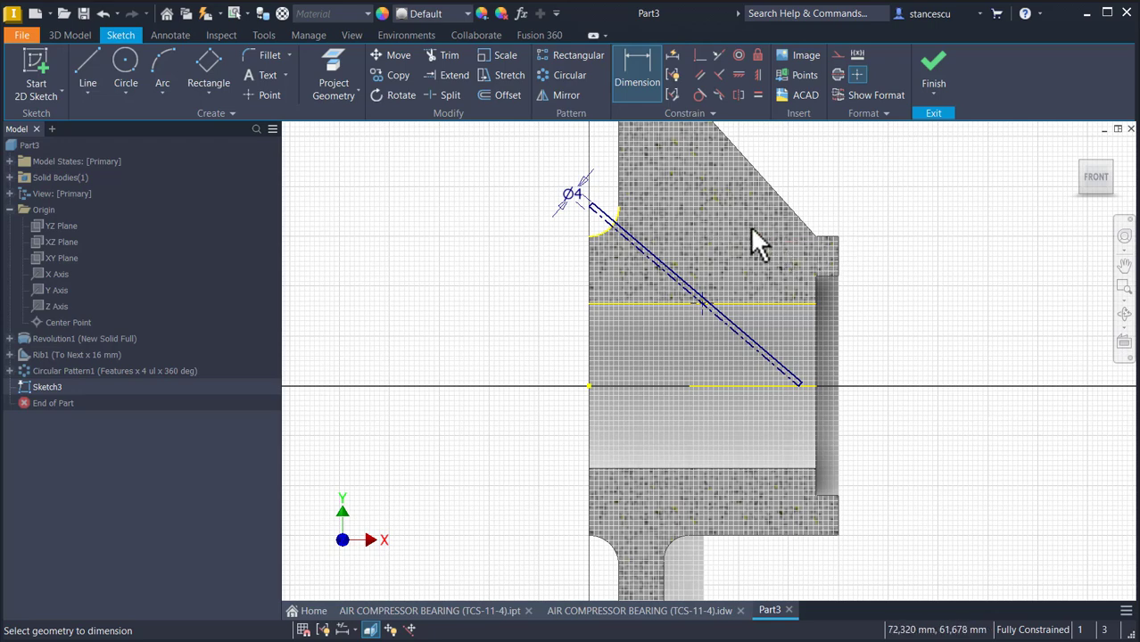
key("Escape")
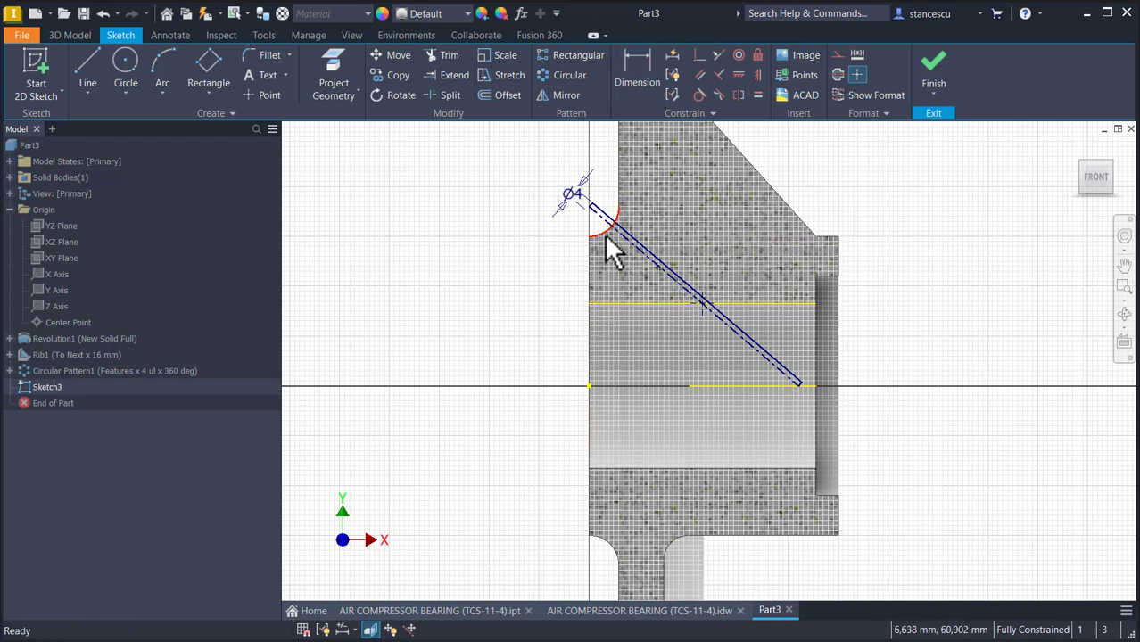
left_click(603, 234)
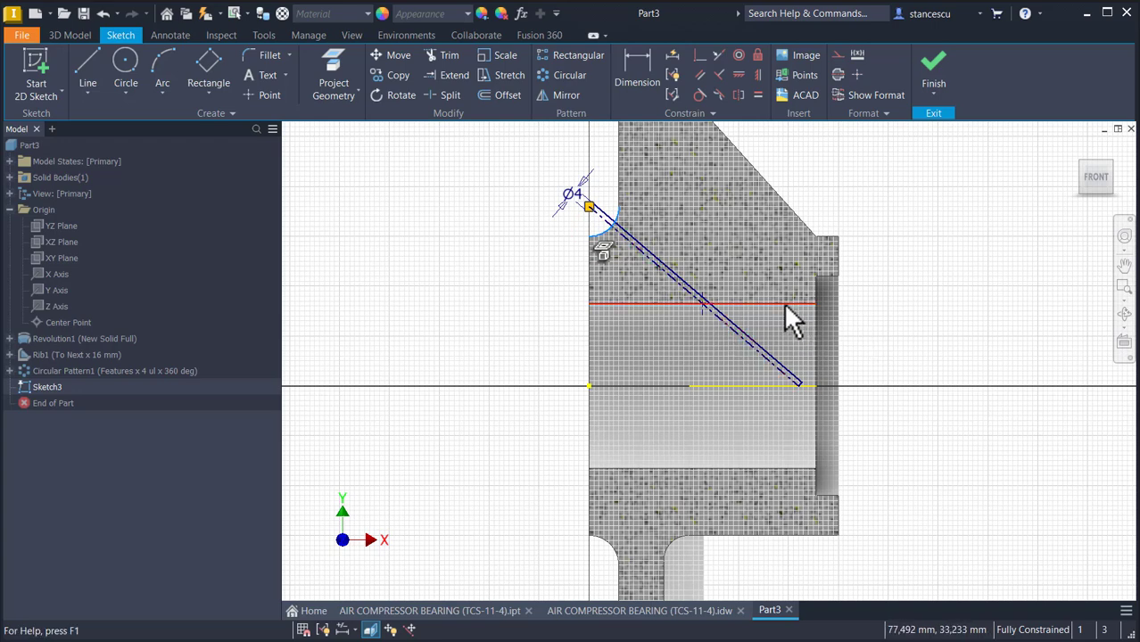
left_click(783, 304)
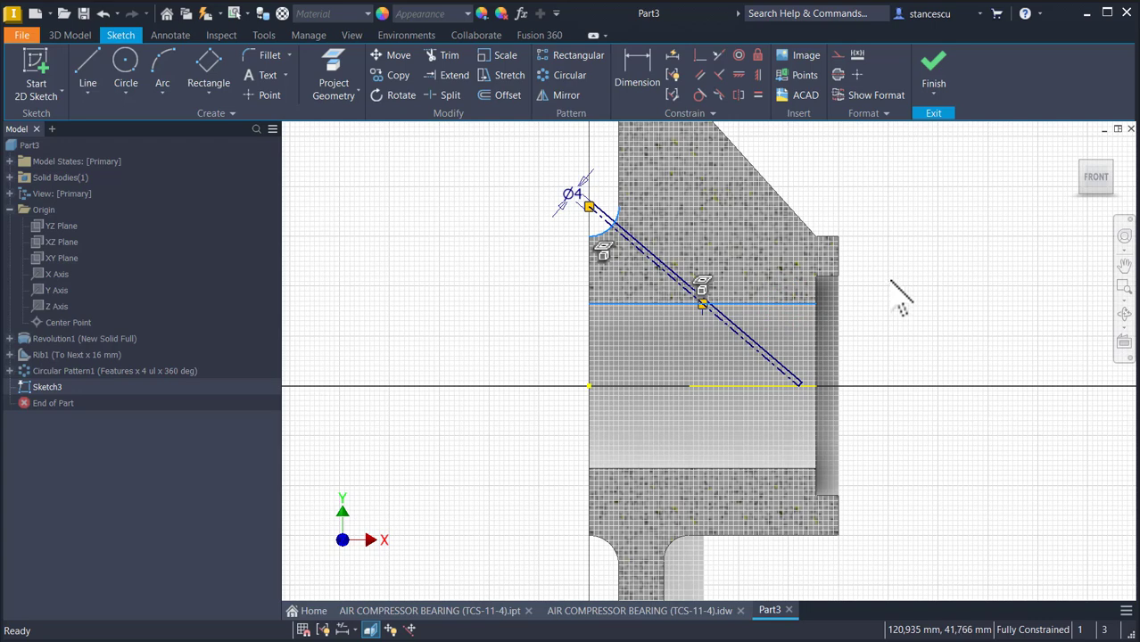
left_click(837, 63)
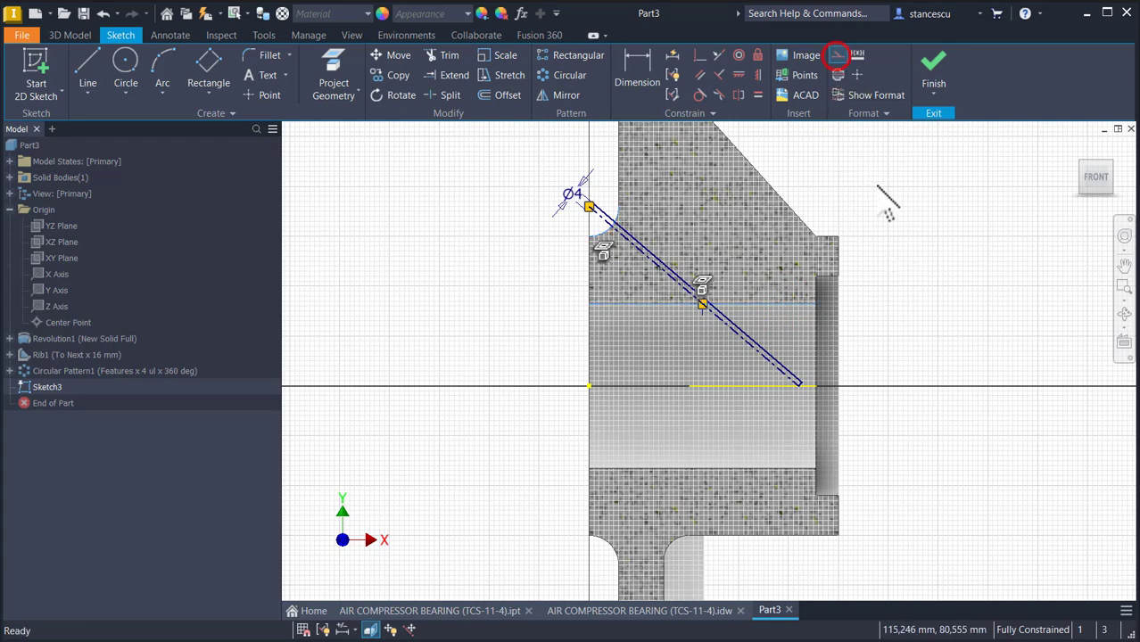
left_click(878, 191)
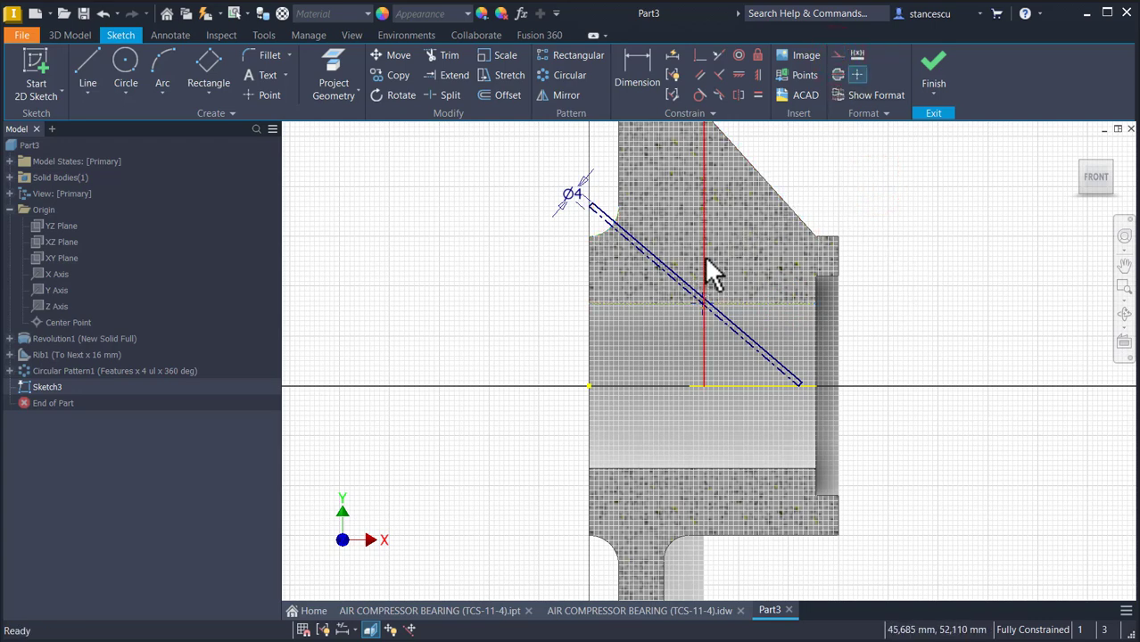
Finish the sketch and cut the hole by revolving the 4 mm profile a full 360° around the sloped centerline
scroll(705, 257, "up", 3)
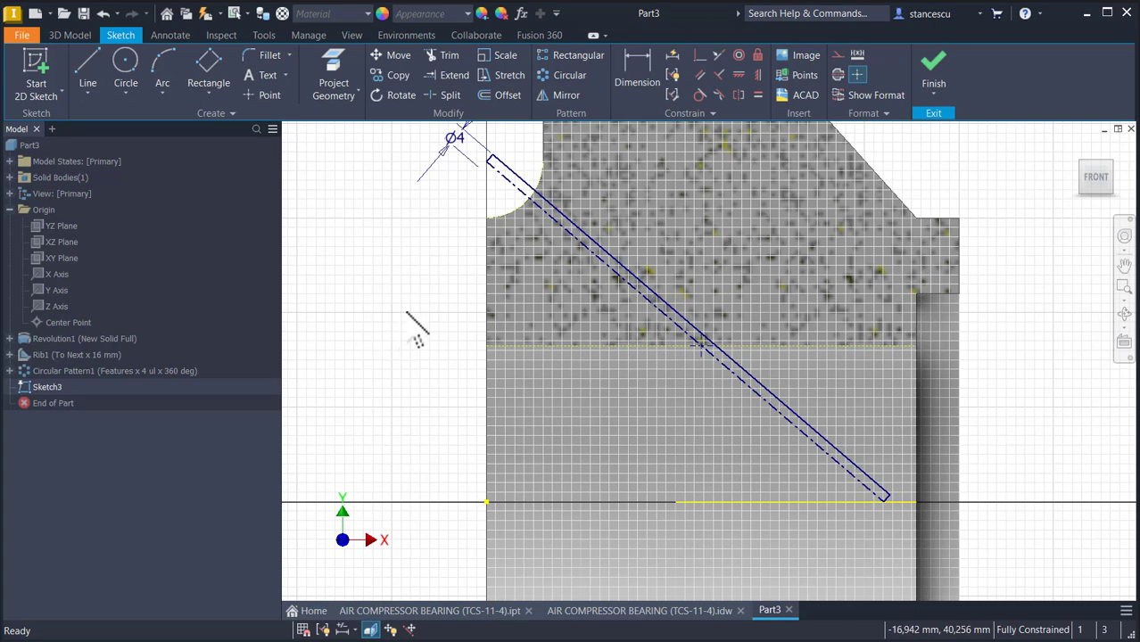
left_click(930, 81)
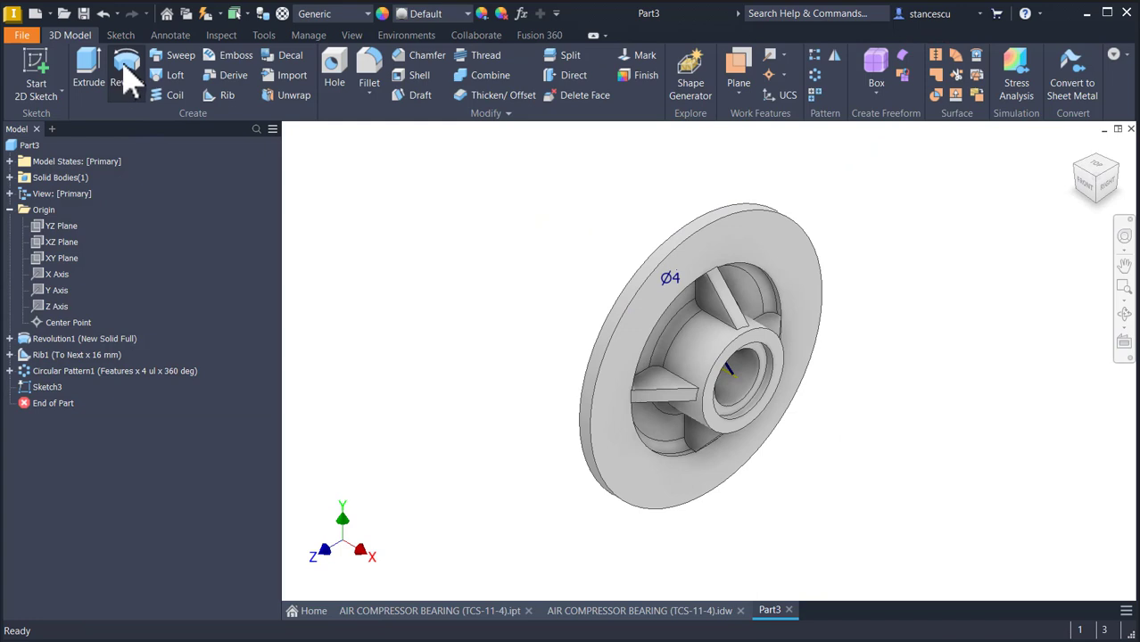
left_click(127, 78)
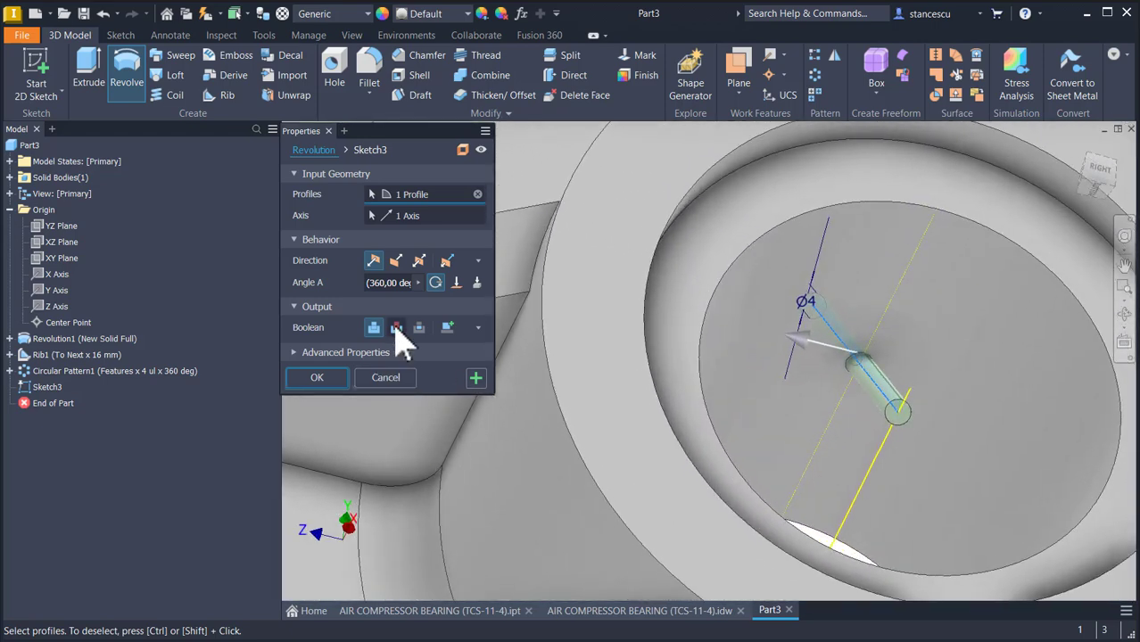
left_click(396, 329)
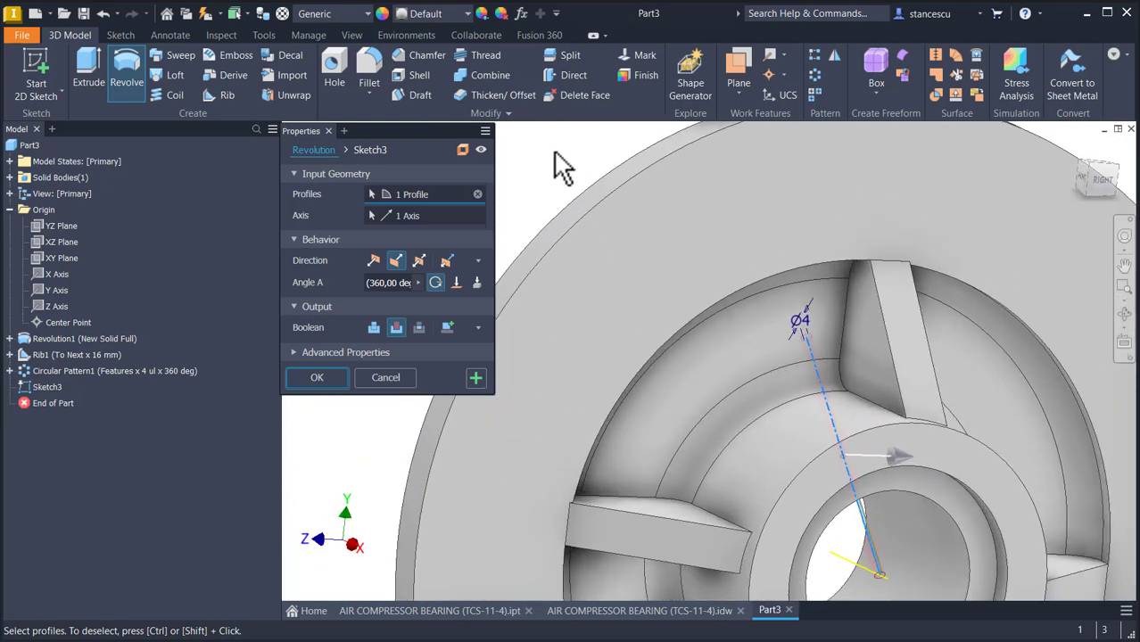
left_click(317, 377)
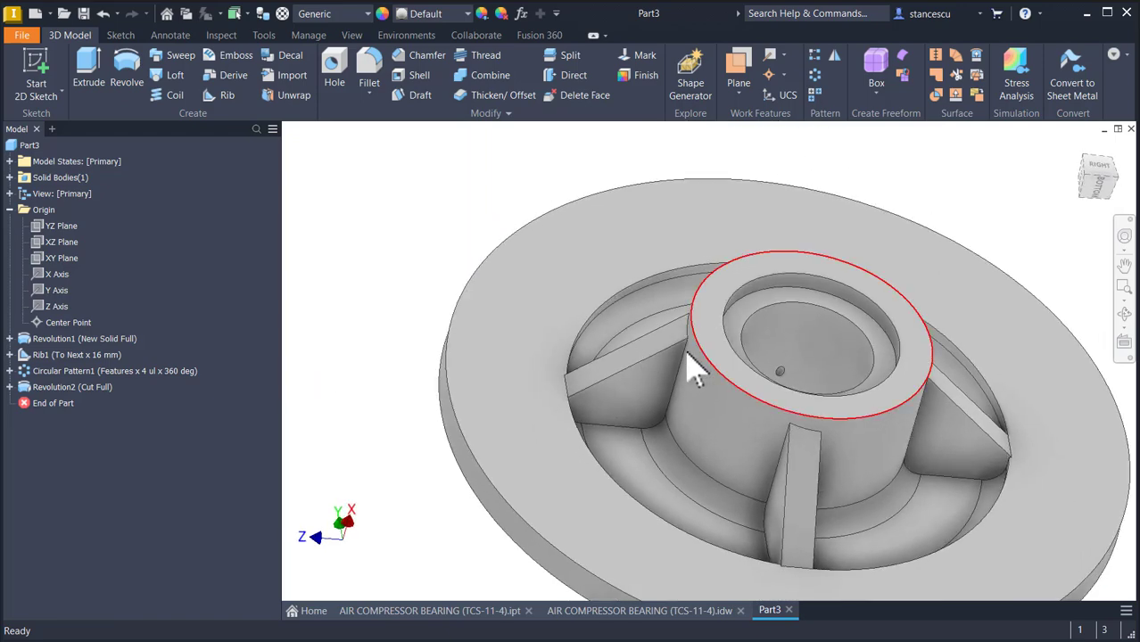
middle_click_drag(694, 372, 507, 341, "shift")
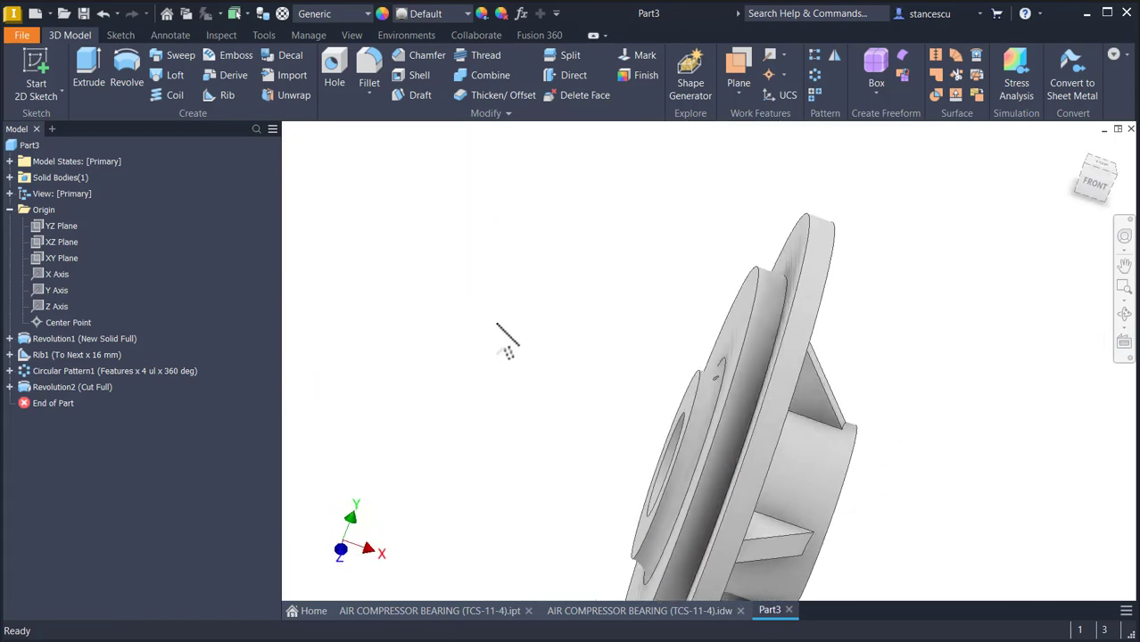
key("F6")
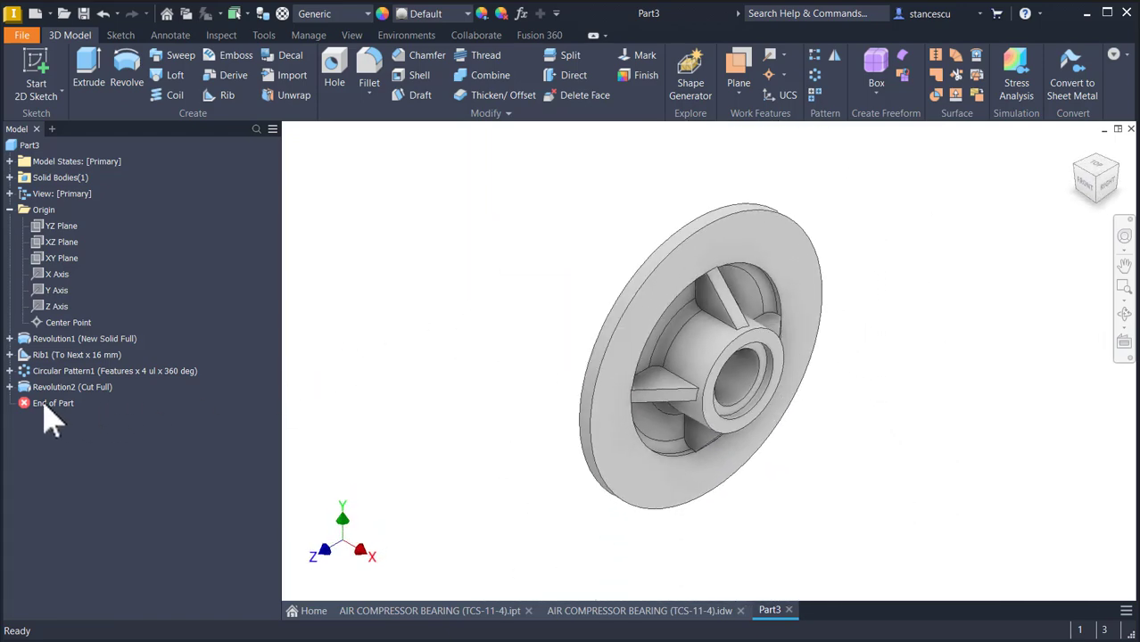
Open the rib's profile sketch to check it and exit the sketch
left_click(10, 355)
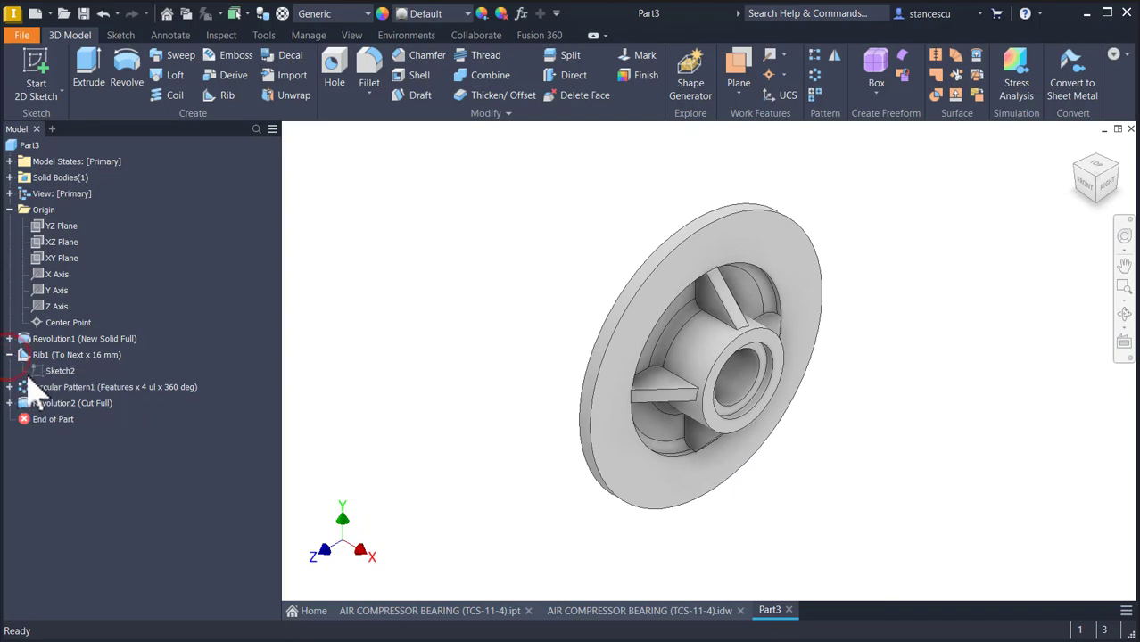
double_click(41, 371)
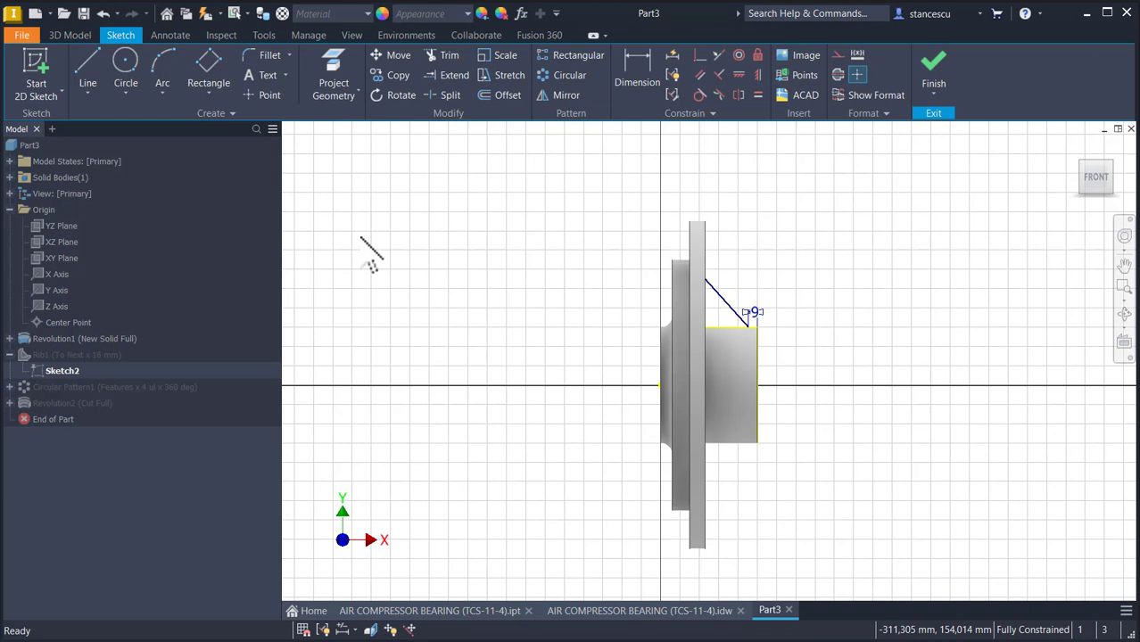
left_click(932, 64)
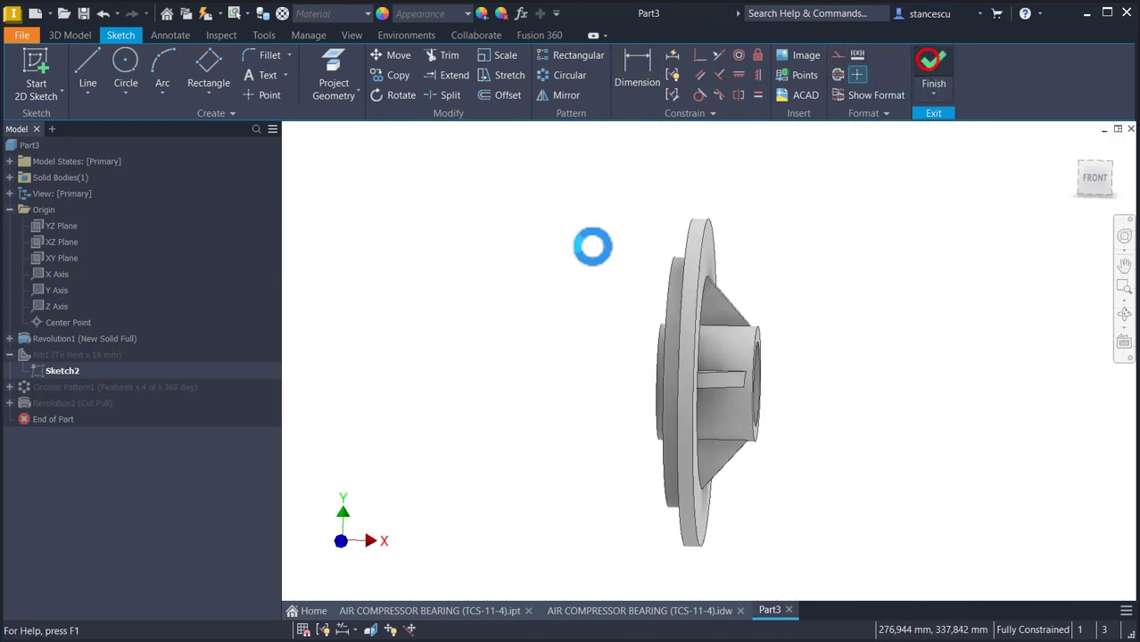
Edit the original rib so its thickness extends equally to both sides of the profile line
left_click(25, 356)
double_click(26, 357)
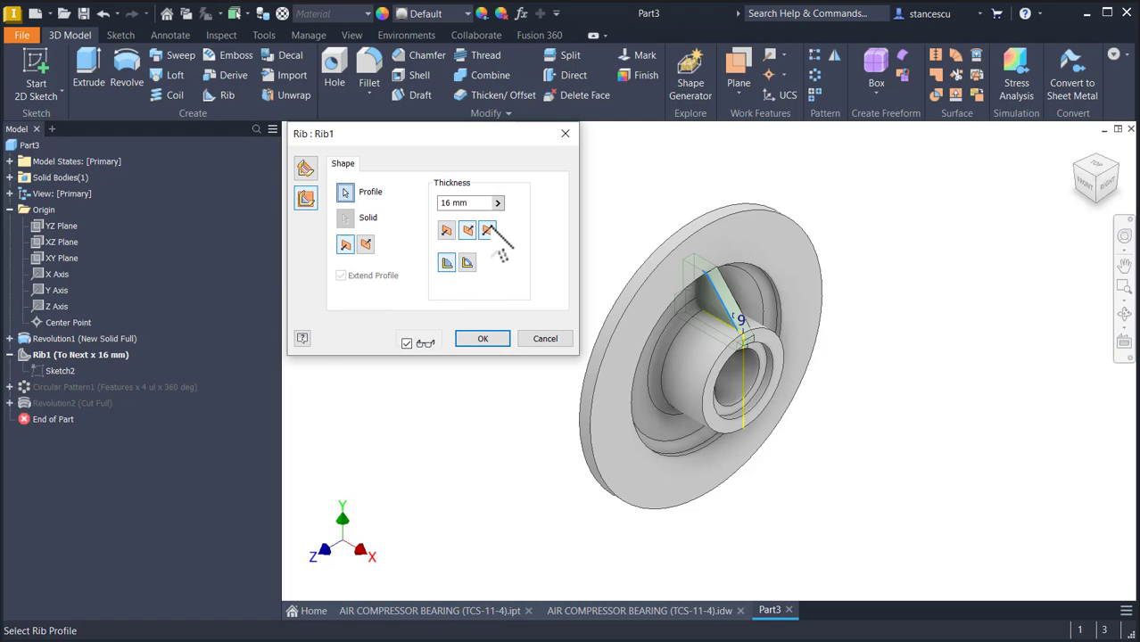
scroll(767, 357, "up", 6)
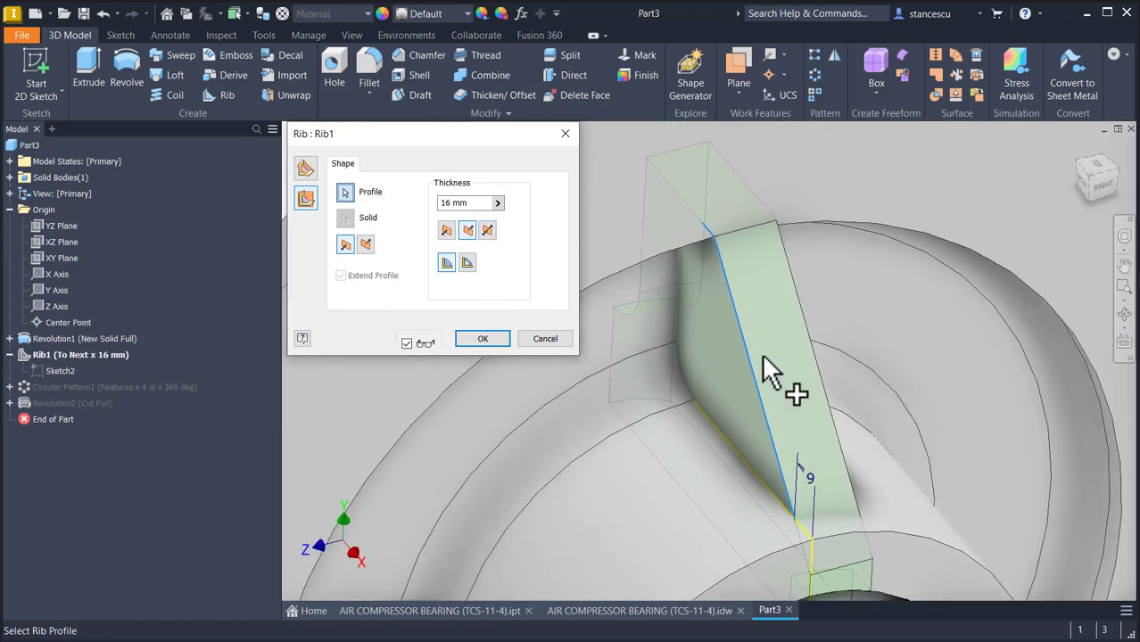
middle_click_drag(706, 375, 666, 286, "shift")
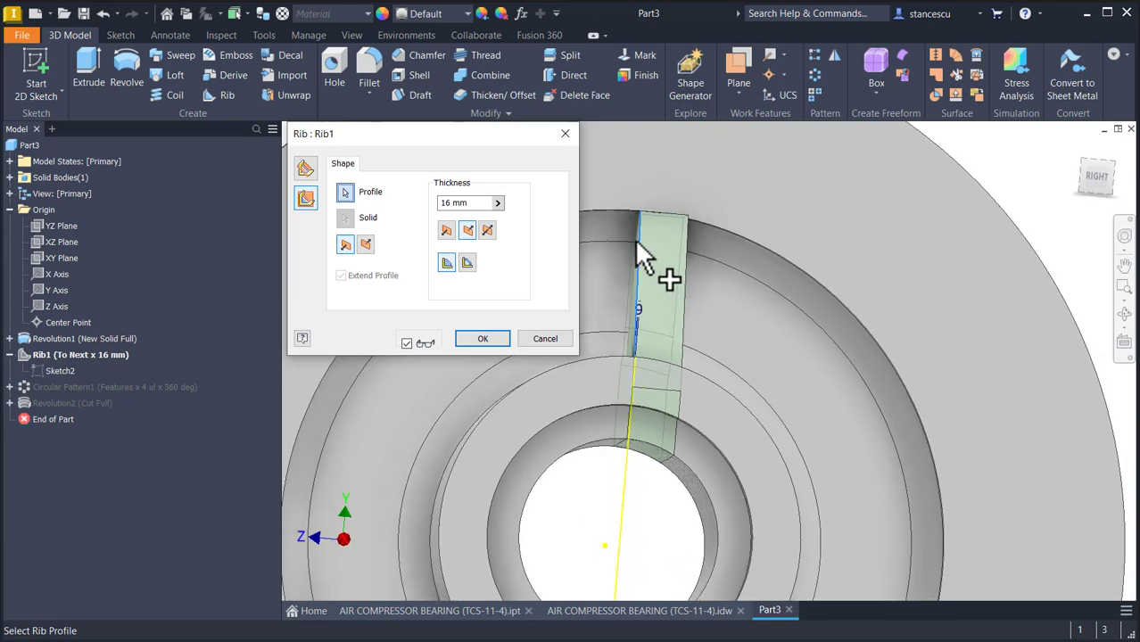
left_click(487, 229)
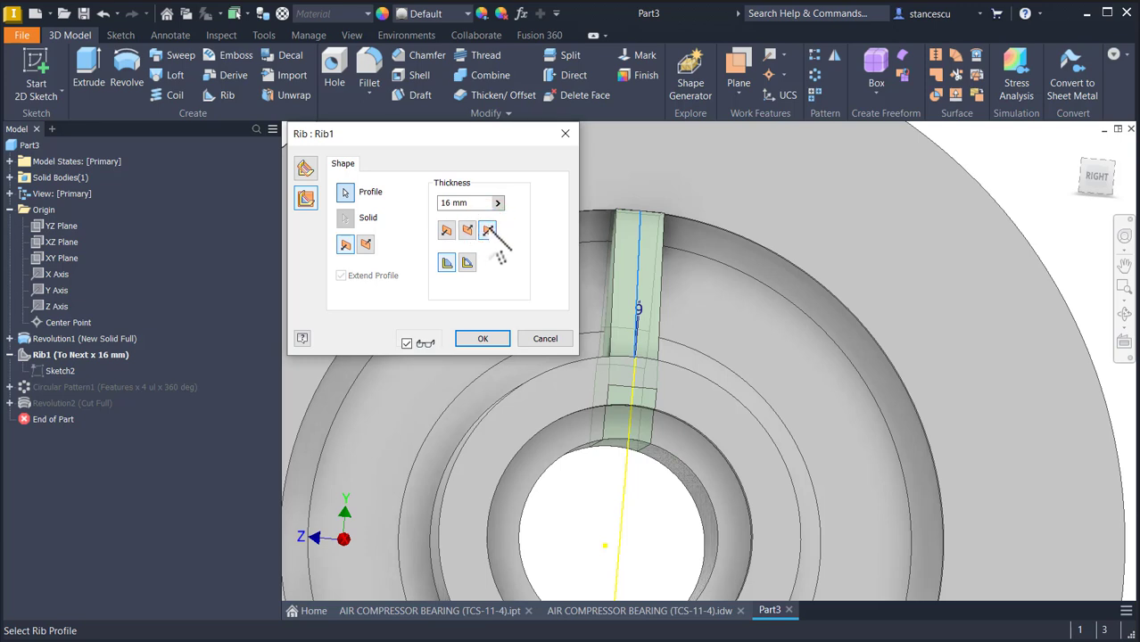
left_click(482, 340)
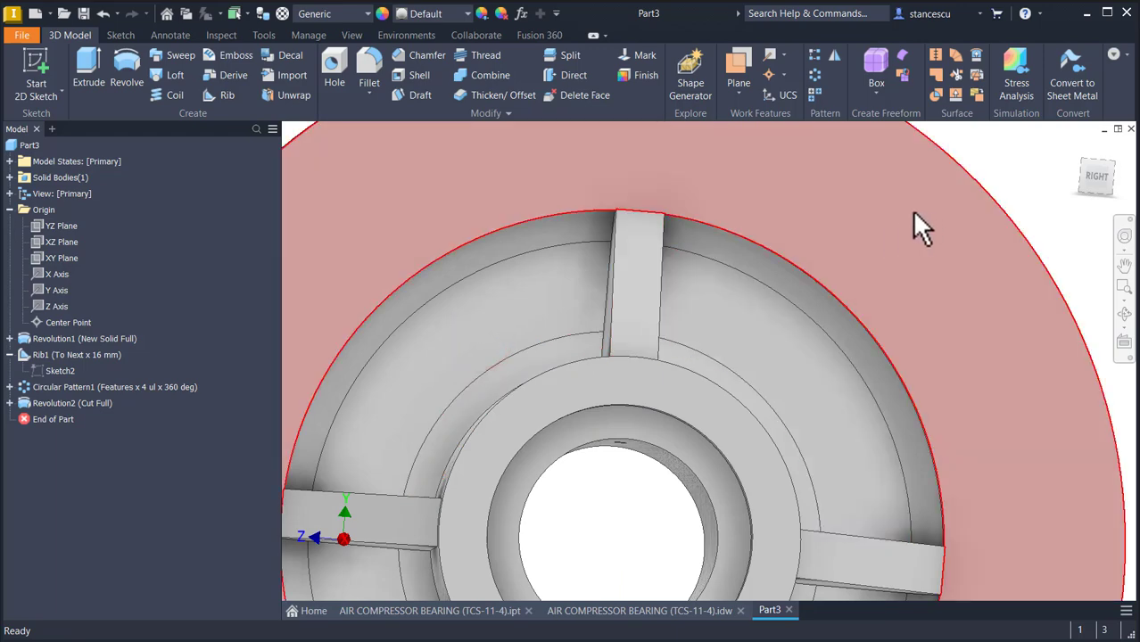
Review the sloped hole's revolve cut and its settings from the back of the hub
middle_click_drag(921, 224, 328, 294, "shift")
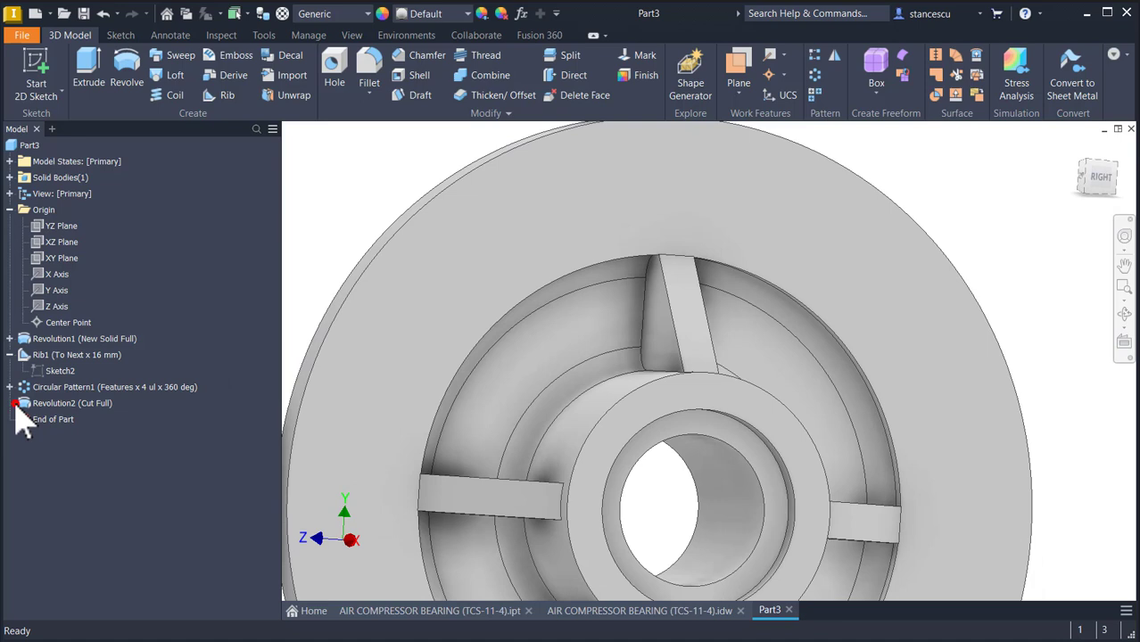
left_click(53, 404)
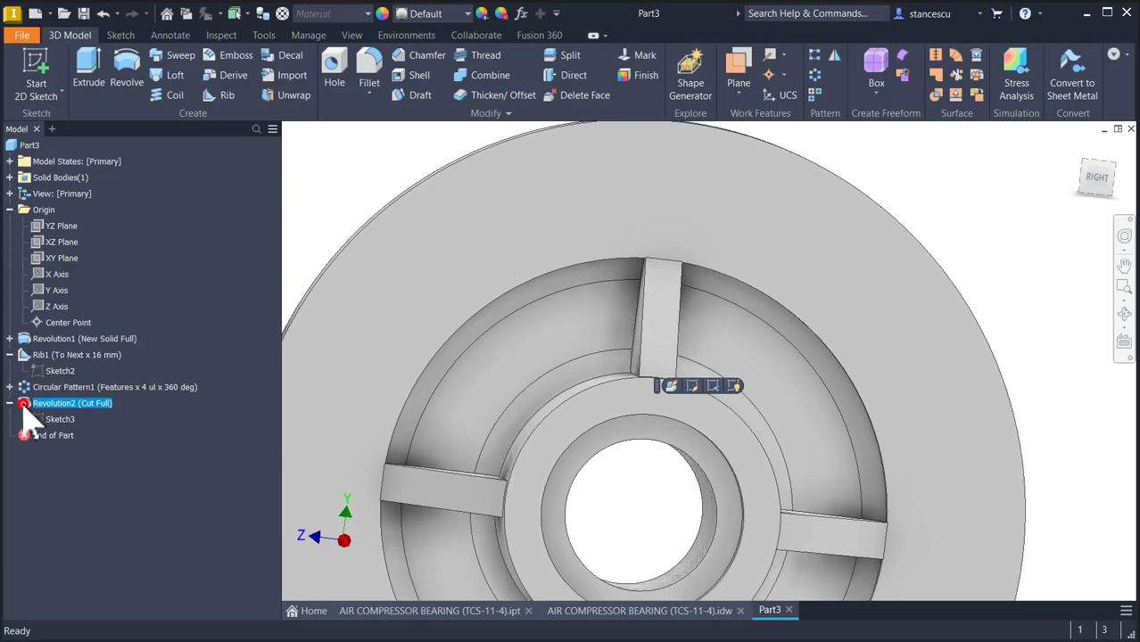
double_click(25, 406)
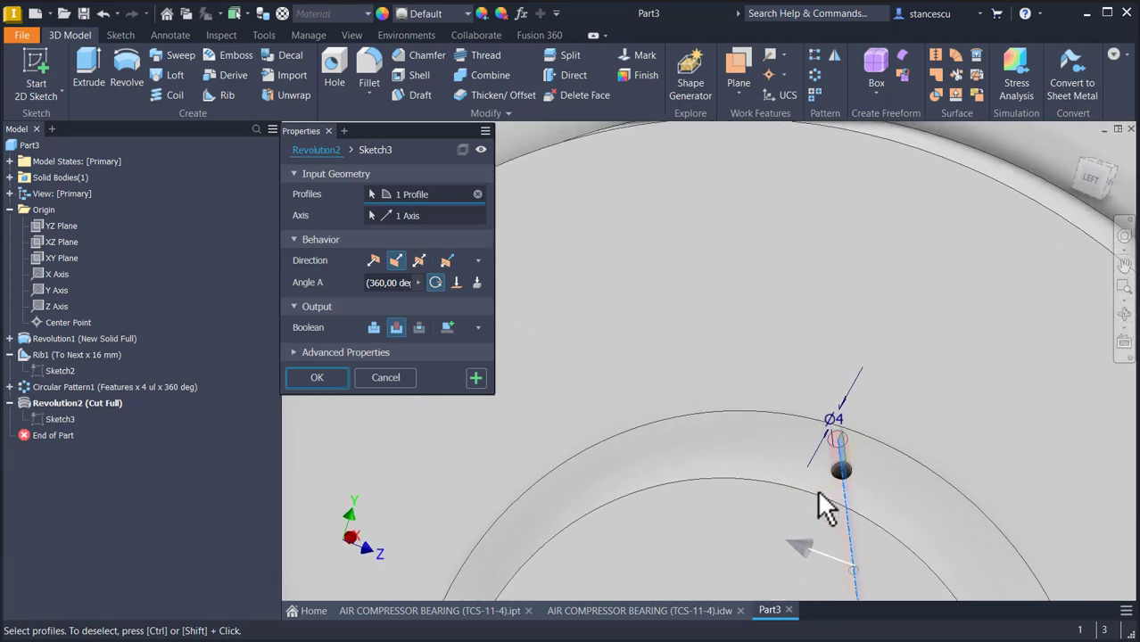
left_click(317, 378)
key("F6")
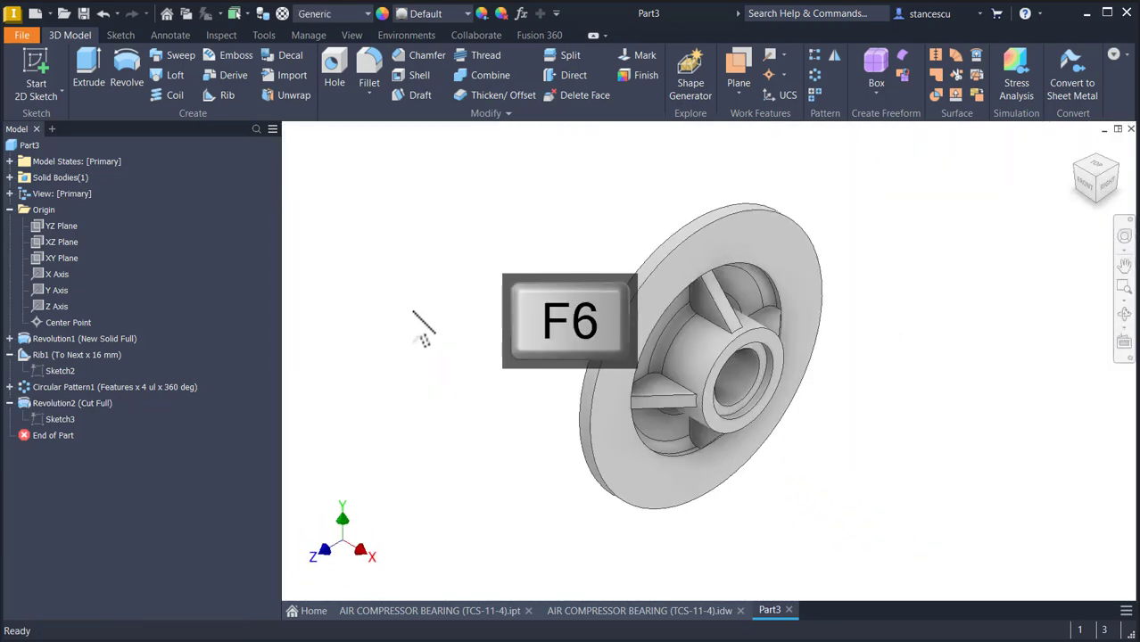
Start a sliced sketch on the XY plane and project the lower fillet arc and the lower bore edge
left_click(54, 257)
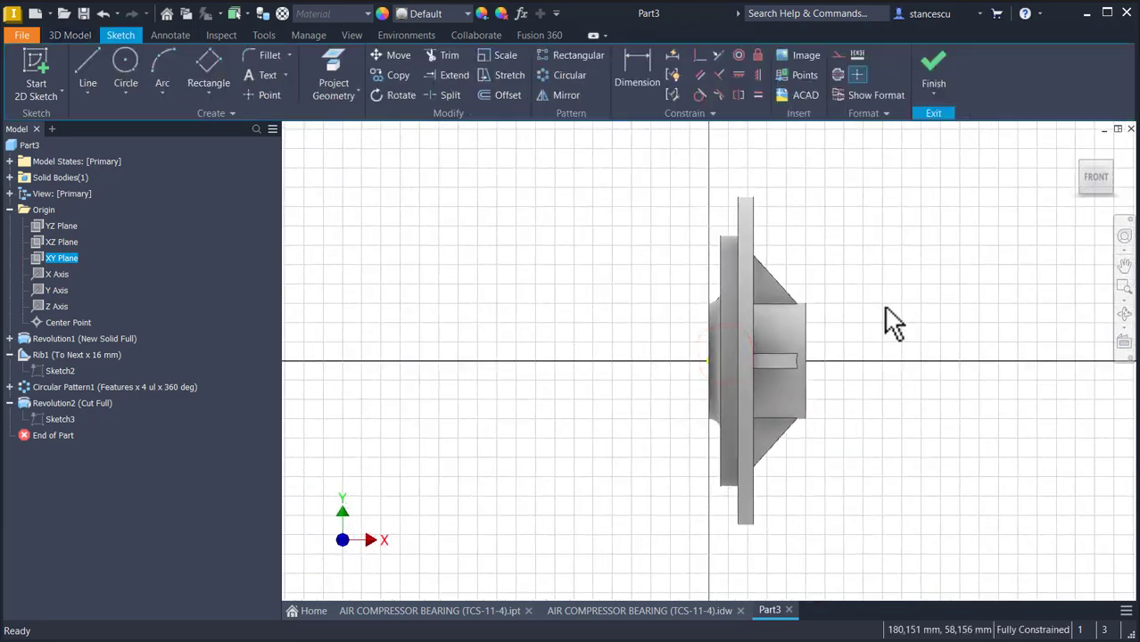
key("F7")
scroll(757, 392, "up", 4)
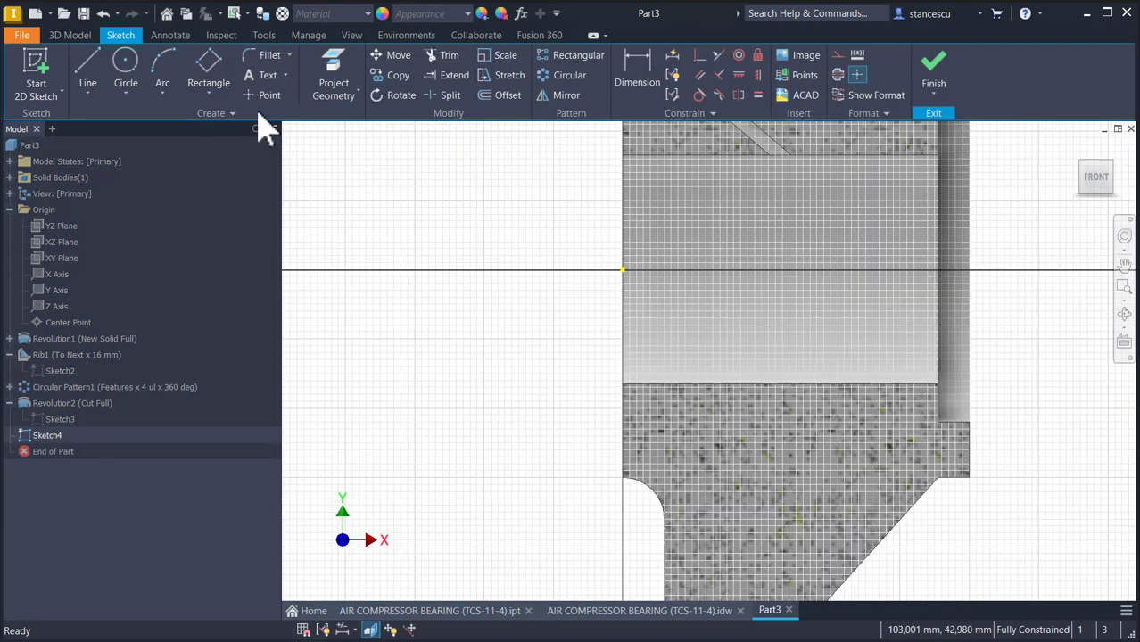
left_click(333, 64)
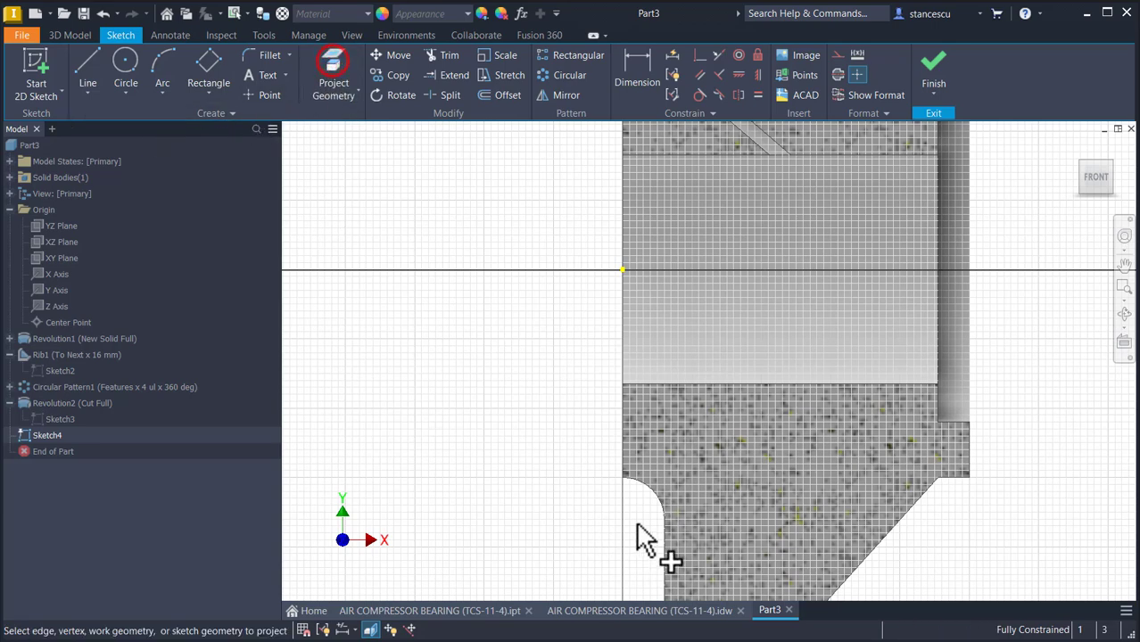
left_click(655, 492)
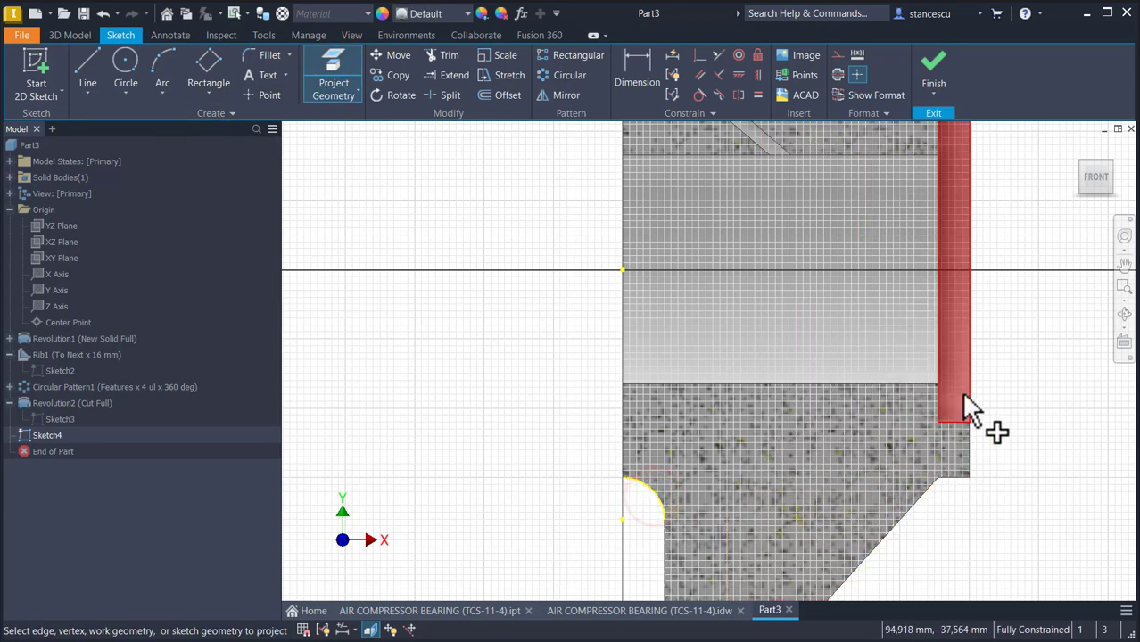
scroll(979, 393, "up", 2)
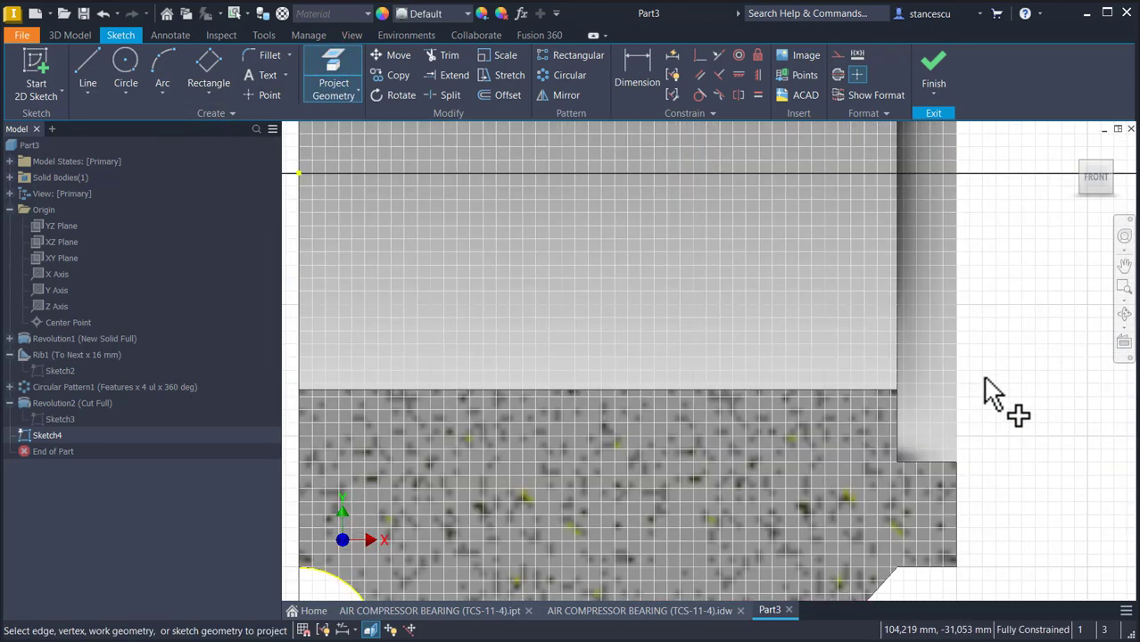
left_click(879, 389)
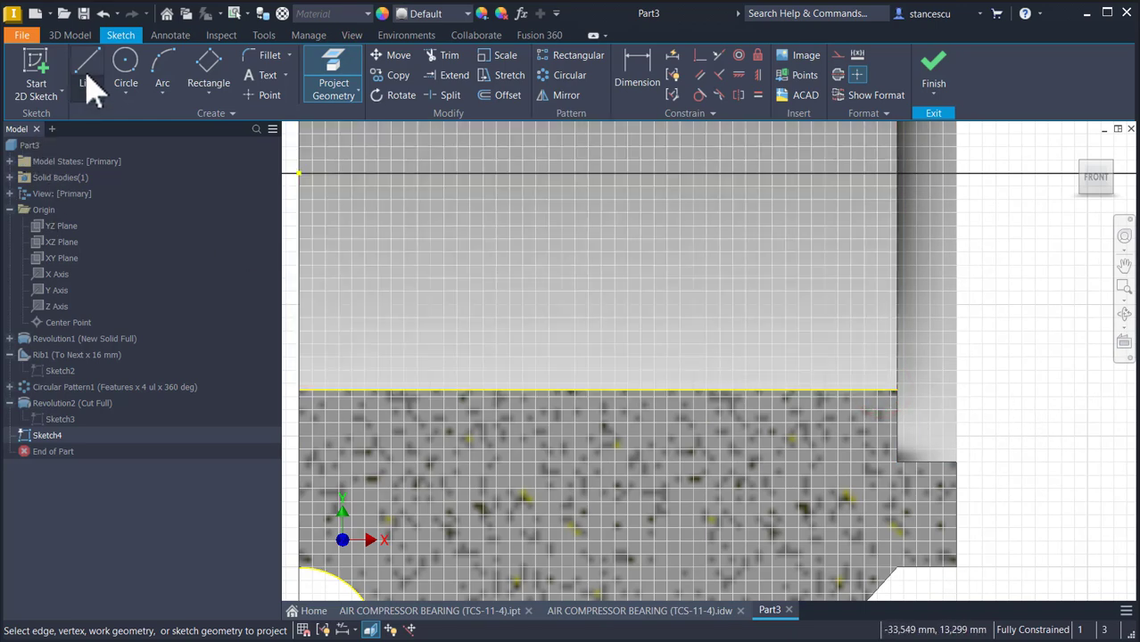
Draw a sloped line about 123 mm long from the lower arc's center, rising through the hub wall past its end face
left_click(95, 82)
scroll(478, 434, "down", 2)
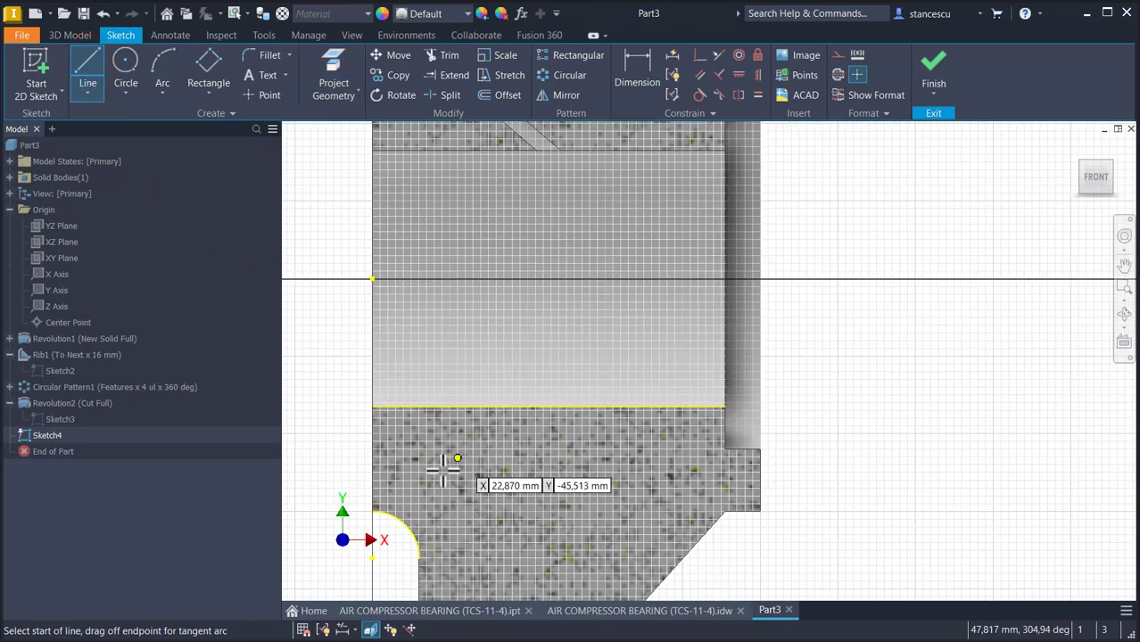
left_click(372, 557)
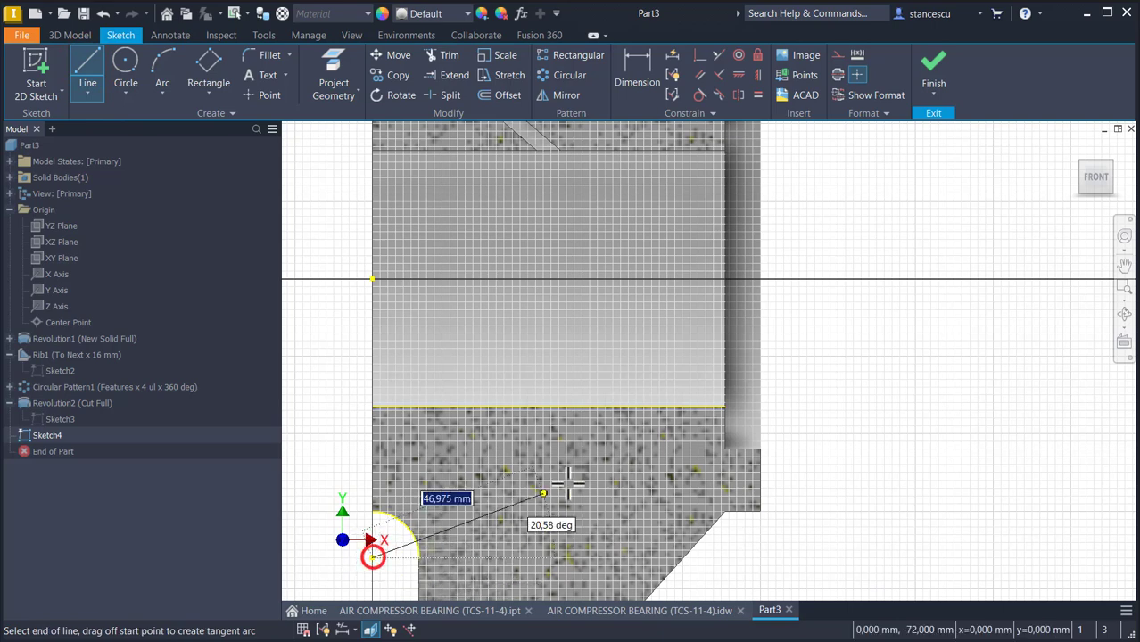
left_click(815, 385)
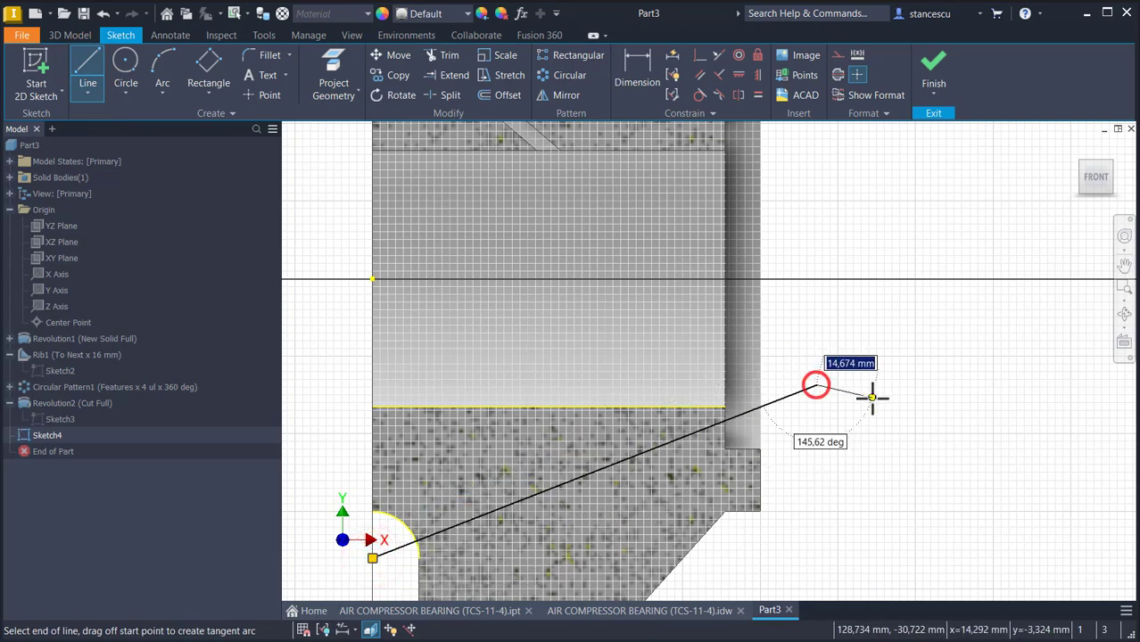
key("Escape")
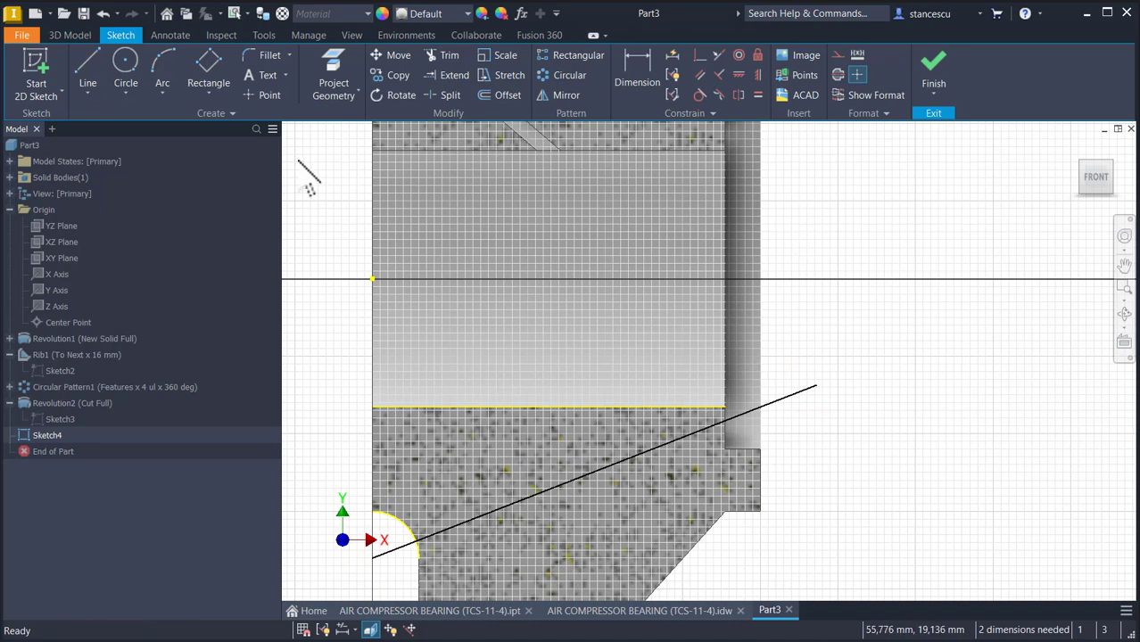
Project the hub's outer end-face edge into the sketch and trim the sloped line where it crosses that edge
left_click(333, 73)
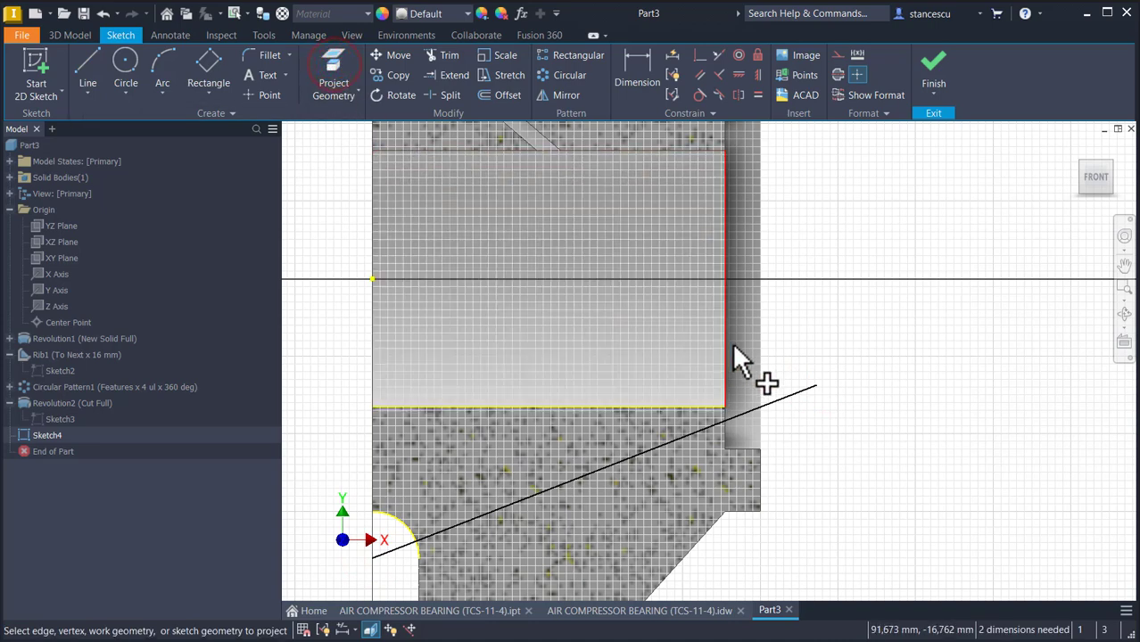
left_click(756, 357)
left_click(872, 360)
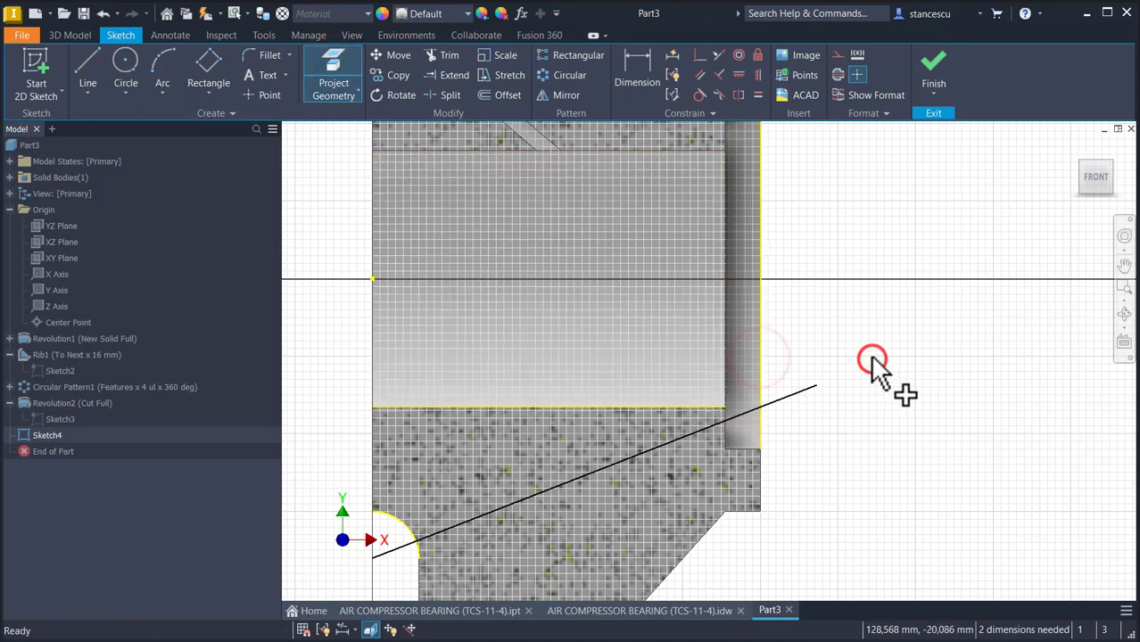
key("Escape")
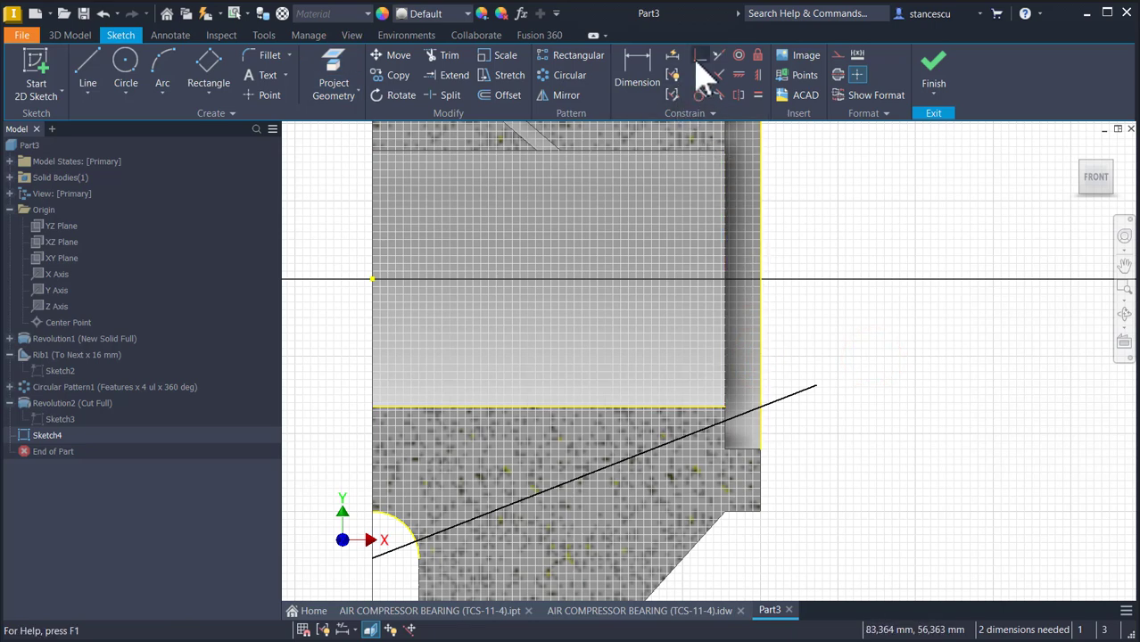
left_click(448, 56)
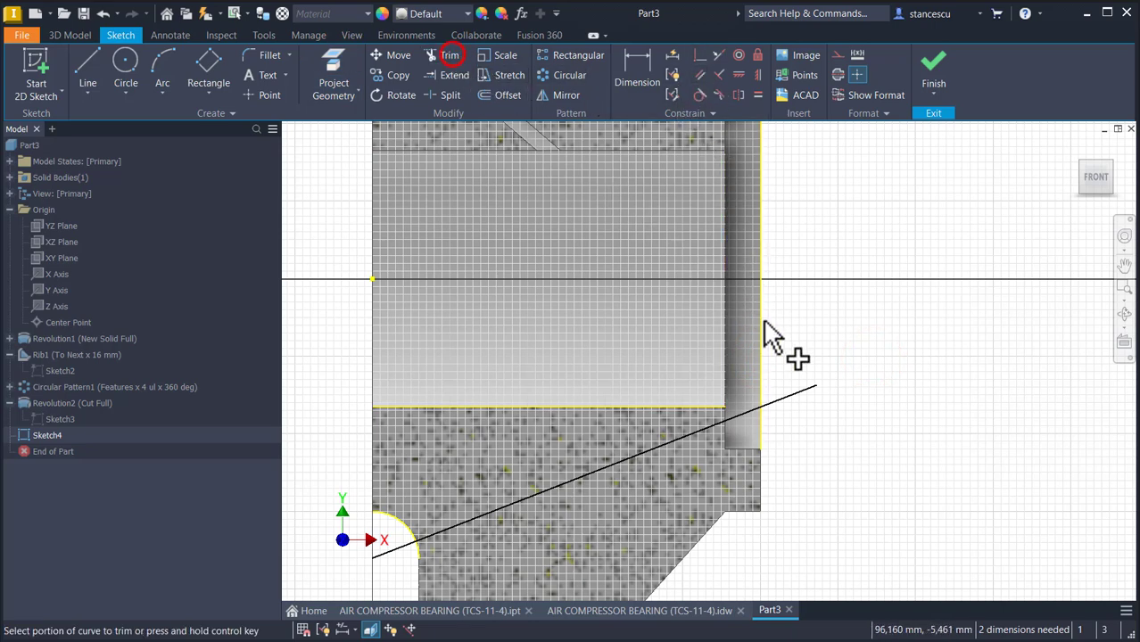
left_click(795, 393)
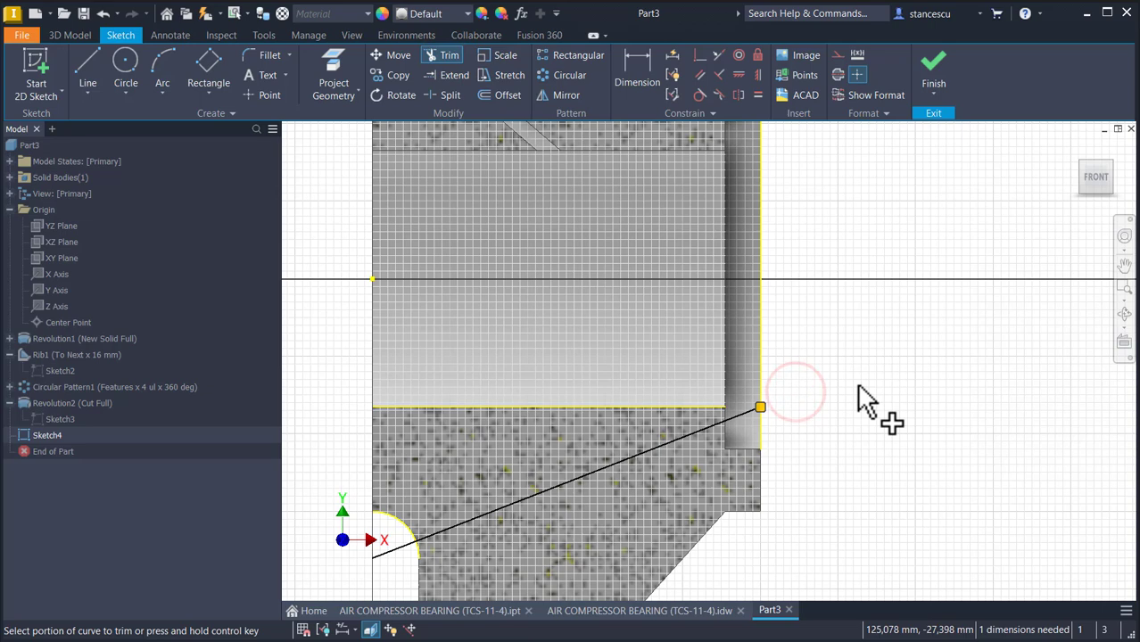
key("Escape")
Place a point on the sloped line near the recess and align it vertically with the outer end of the projected bore edge
scroll(747, 350, "up", 3)
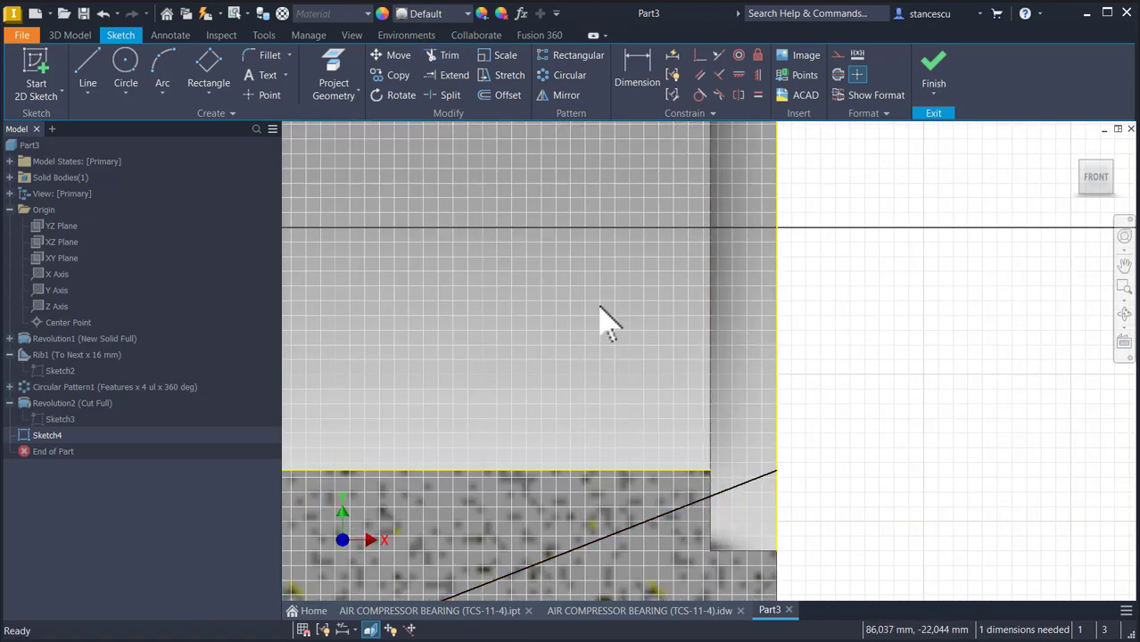
left_click(266, 95)
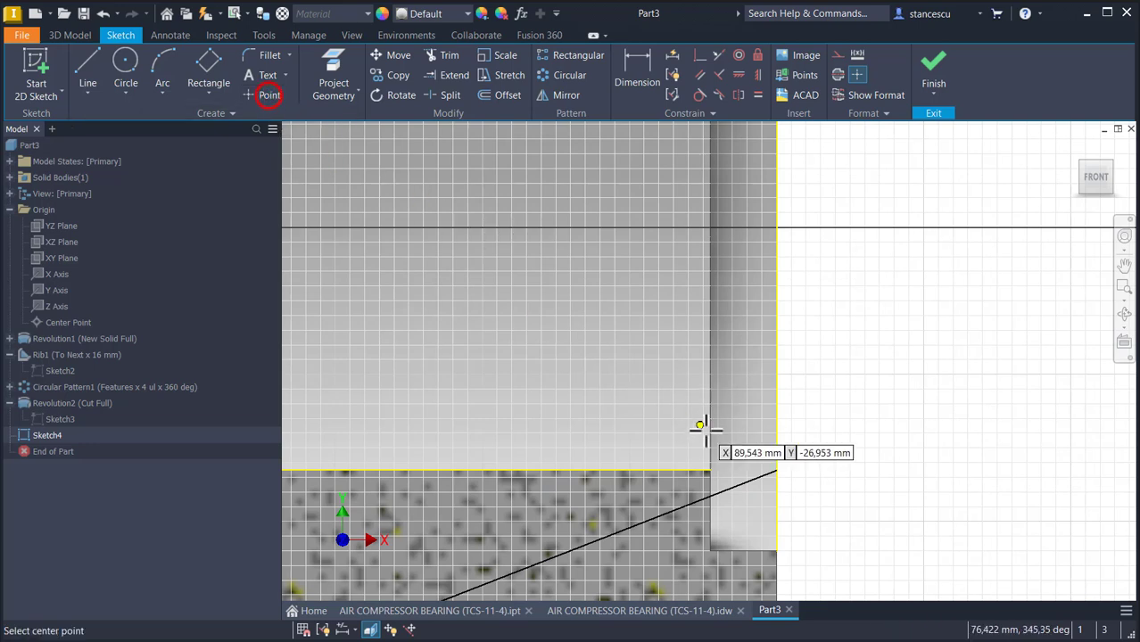
left_click(731, 487)
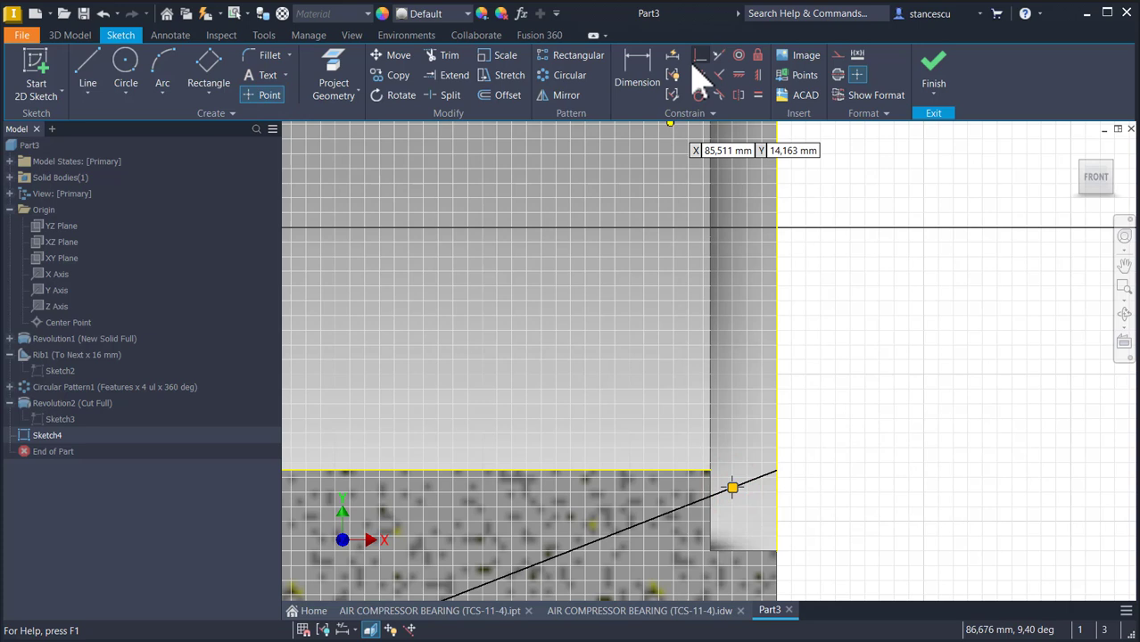
left_click(753, 76)
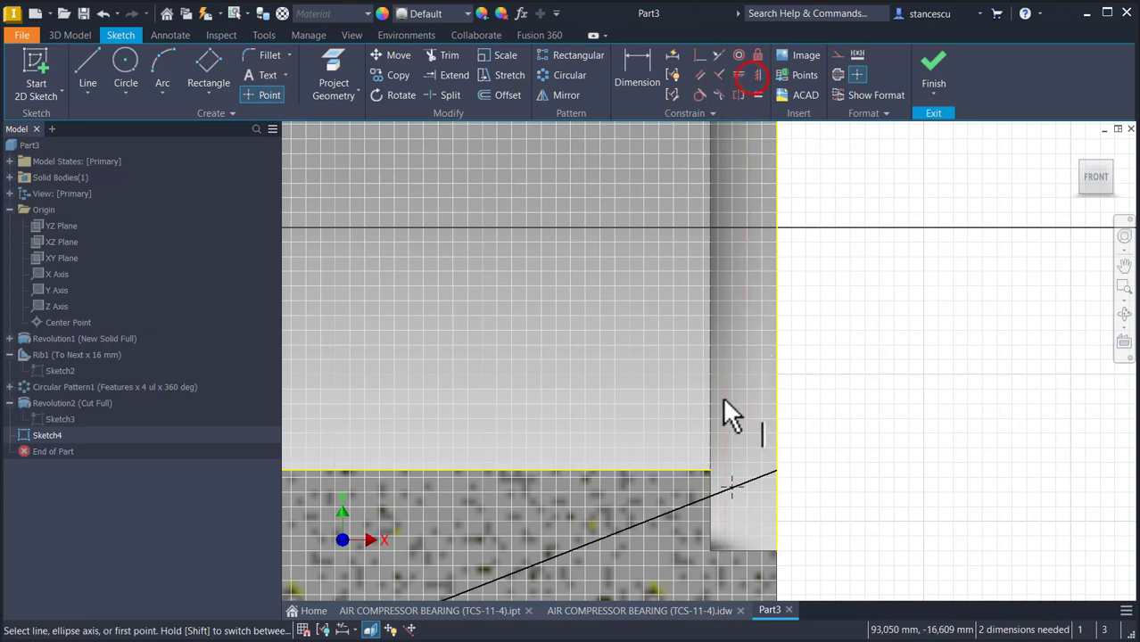
left_click(731, 484)
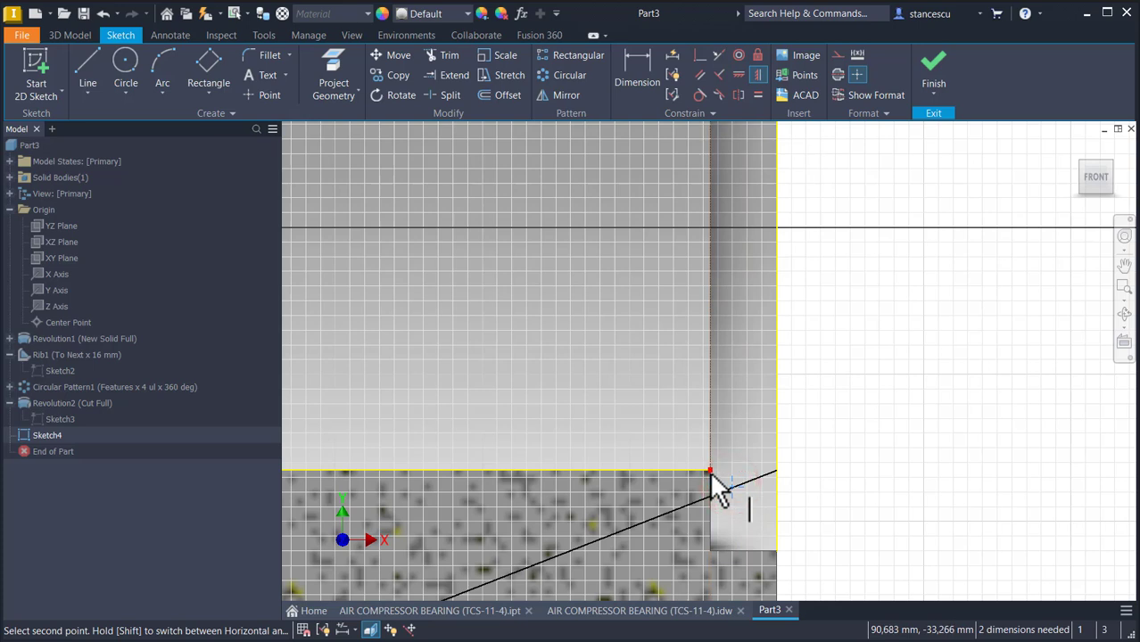
left_click(709, 471)
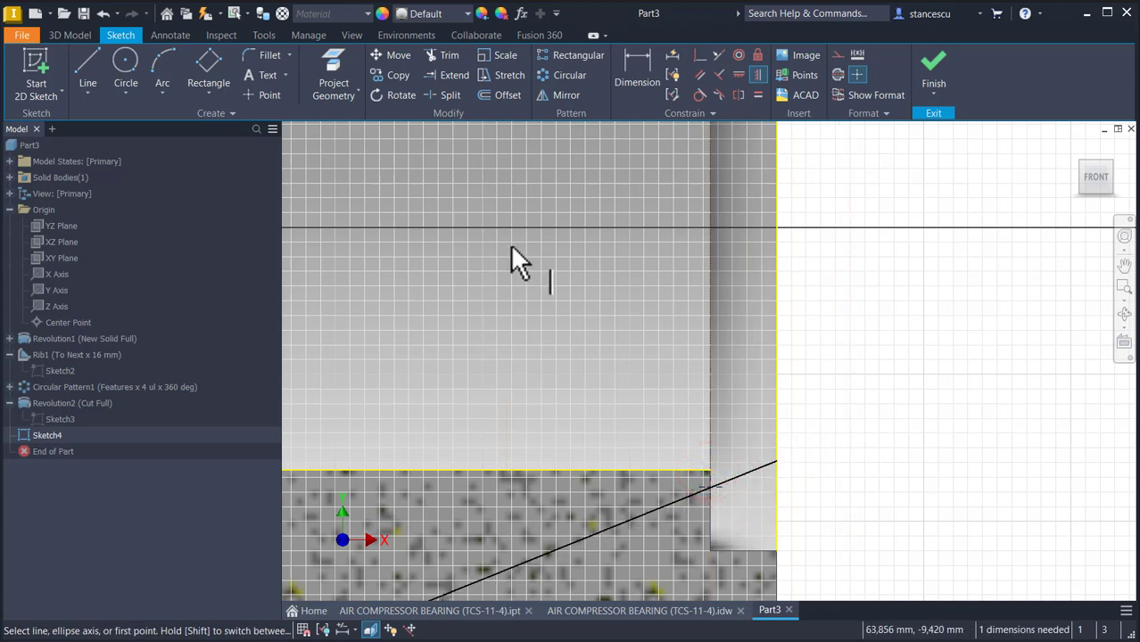
Dimension the point on the sloped line 4 mm below the projected lower bore edge
left_click(637, 67)
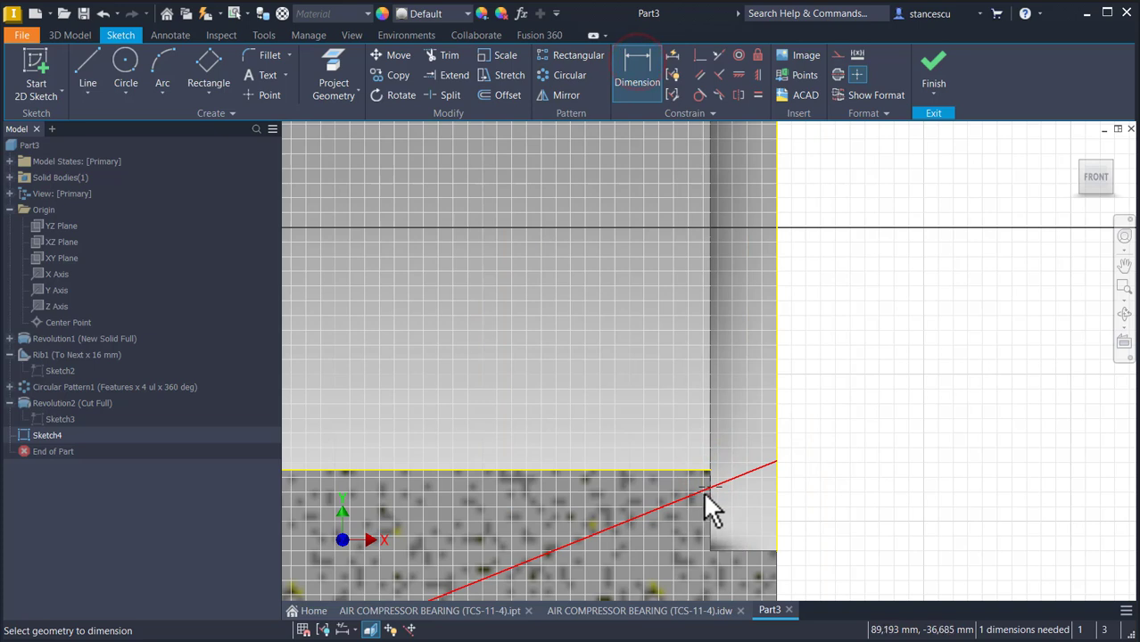
left_click(699, 466)
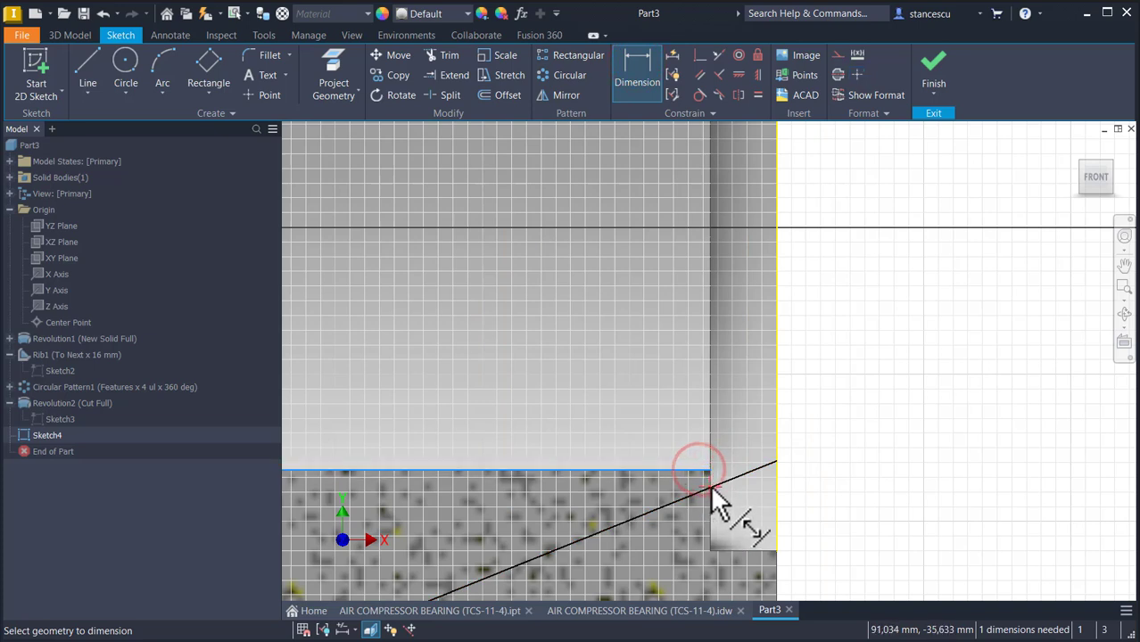
left_click(709, 488)
left_click(878, 486)
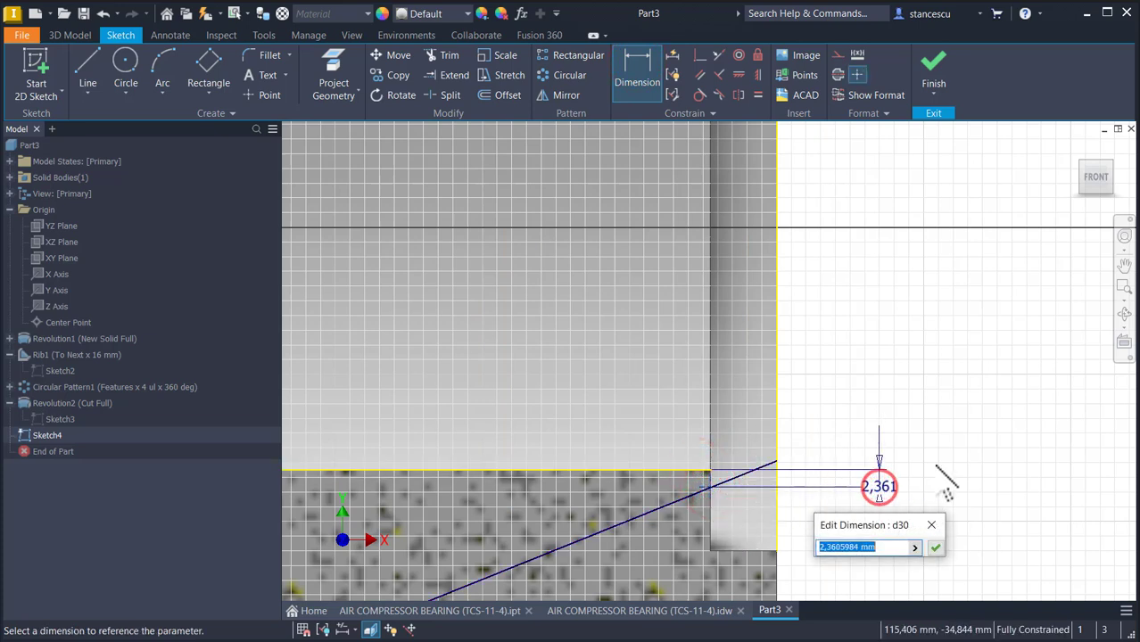
key("Return")
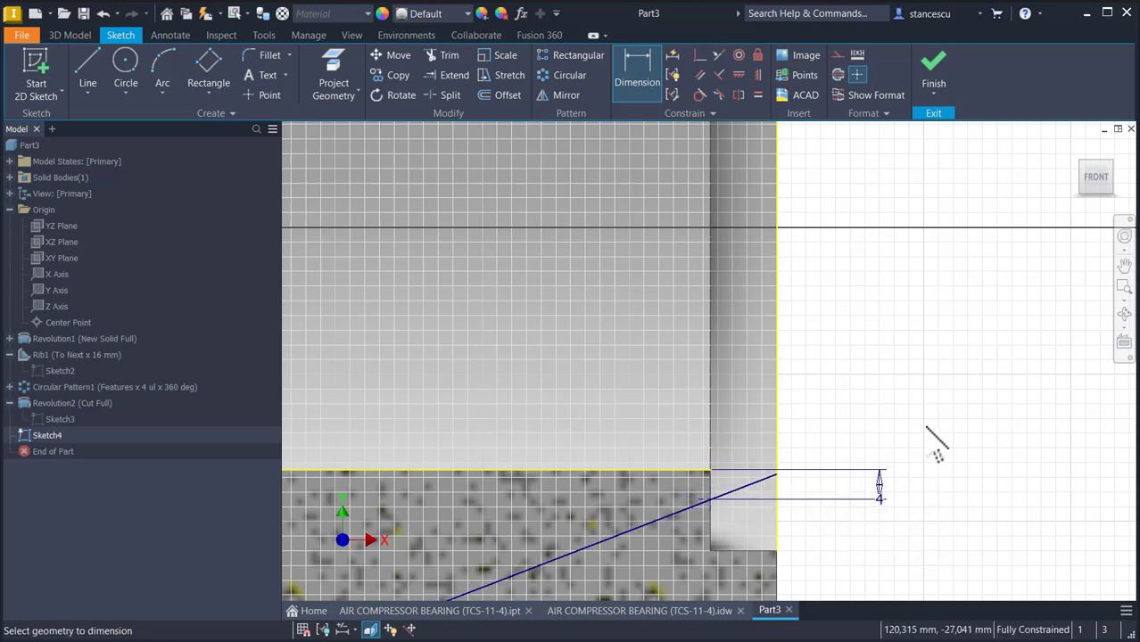
Convert the sloped line to a centerline and the projected lower fillet arc to construction geometry
scroll(936, 446, "down", 5)
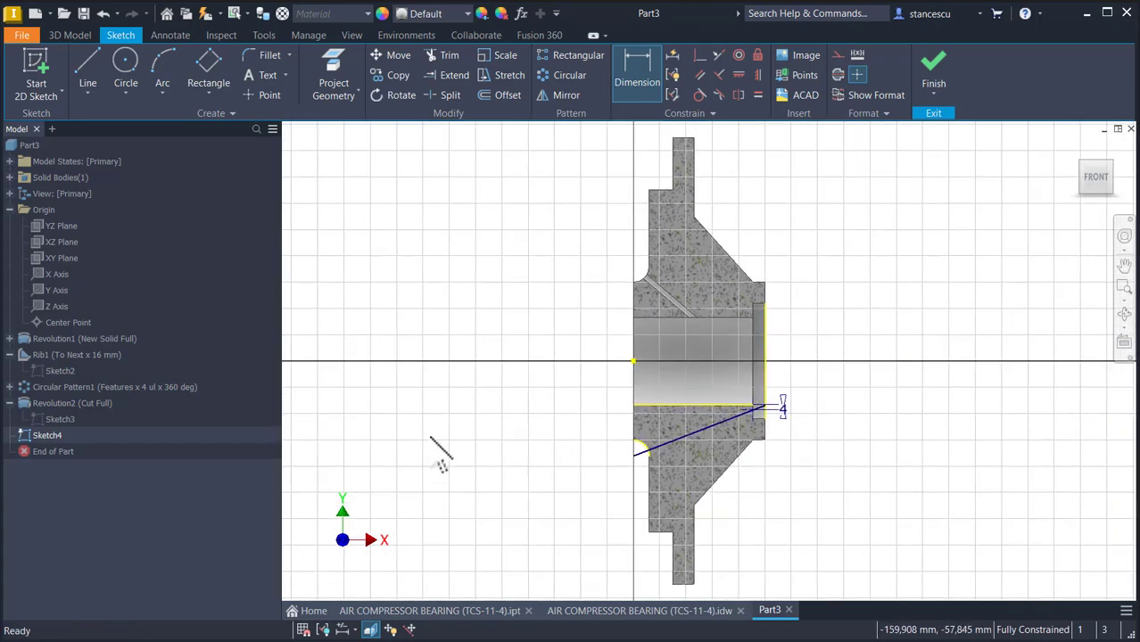
key("Escape")
left_click(677, 433)
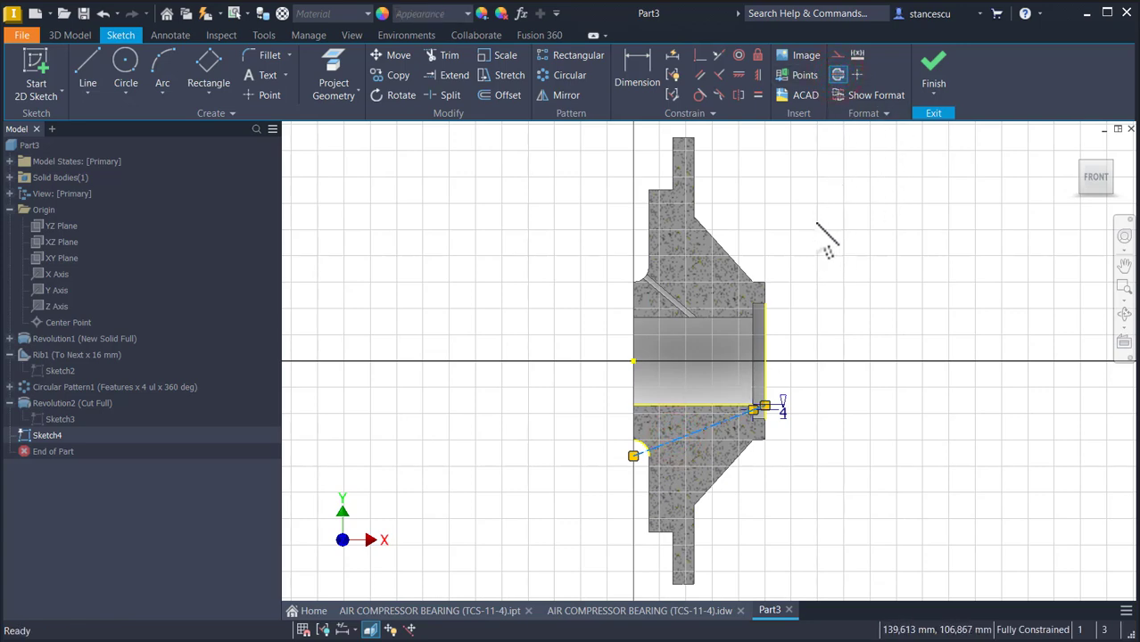
scroll(662, 499, "up", 5)
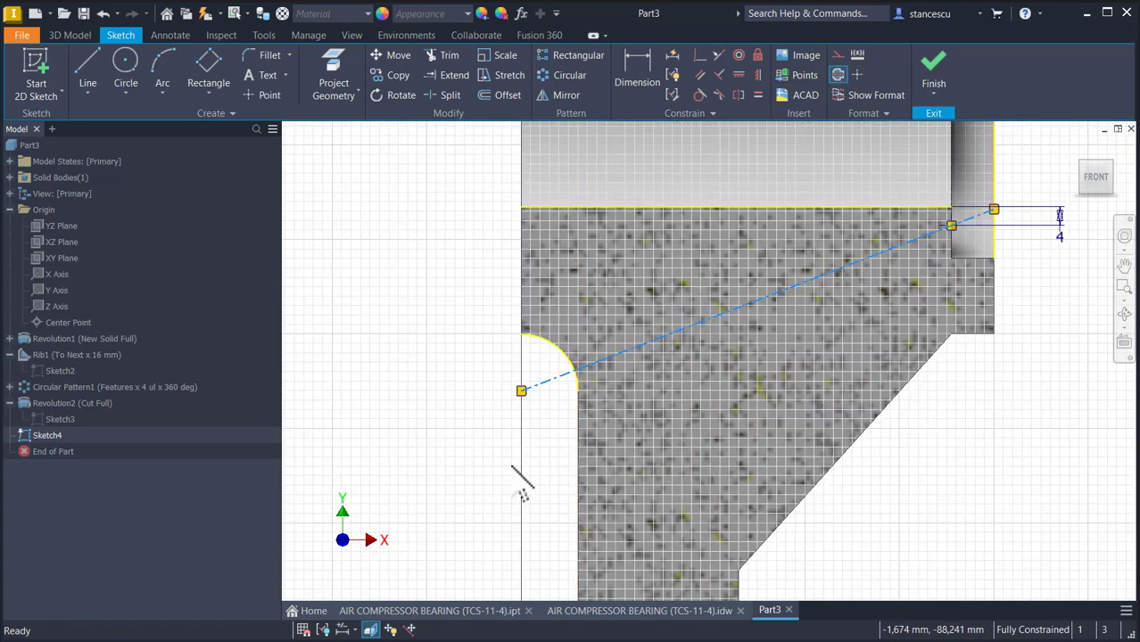
left_click(560, 348)
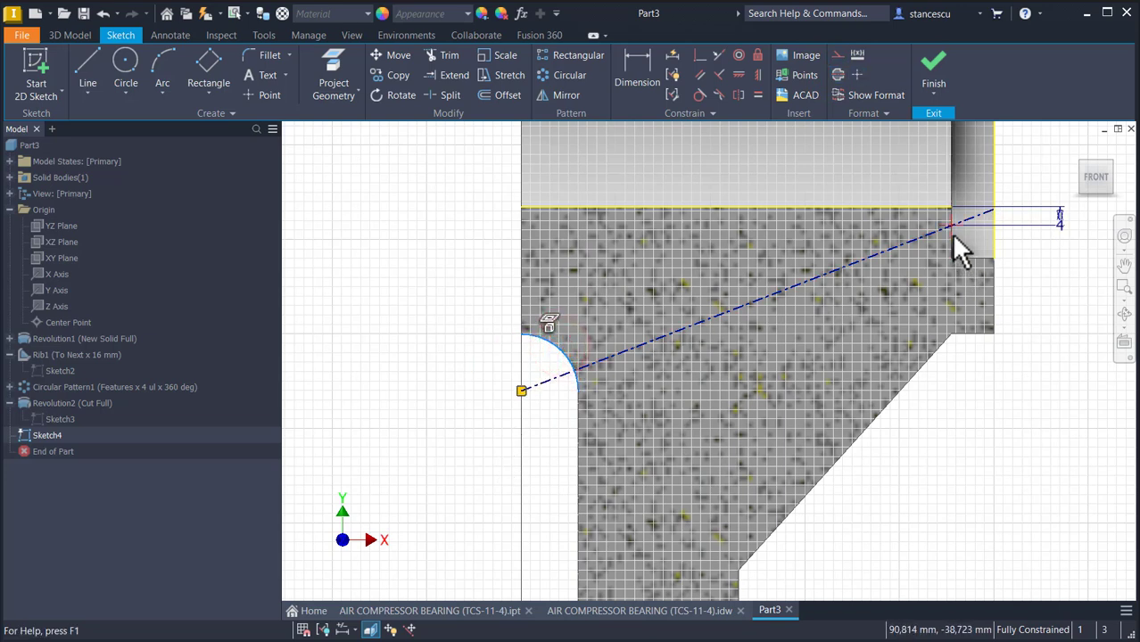
left_click(952, 230)
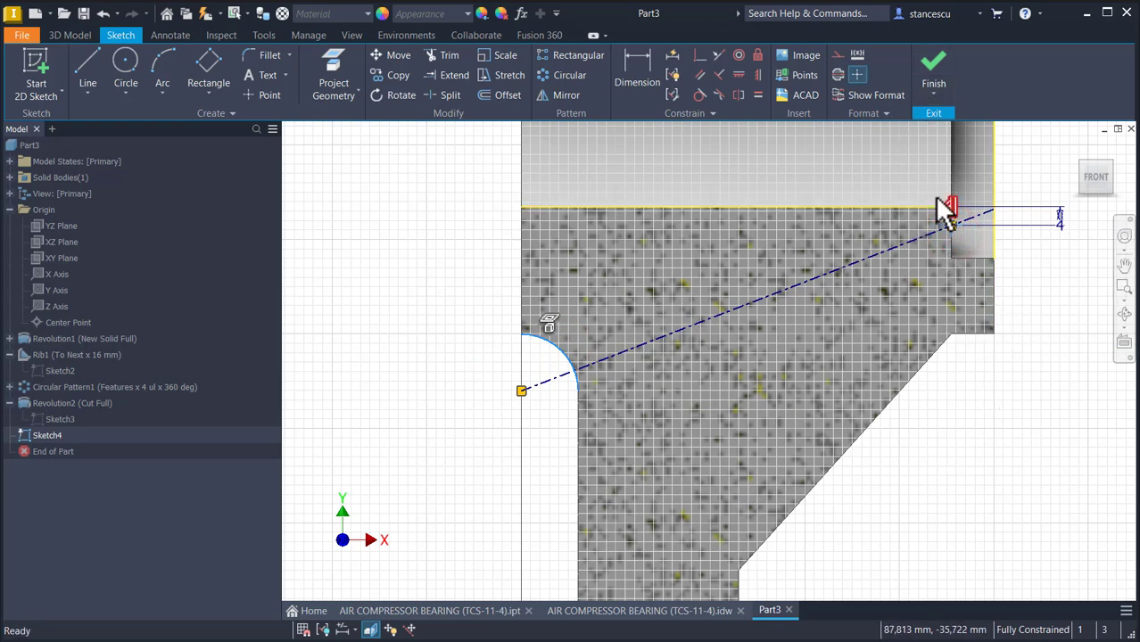
left_click(838, 57)
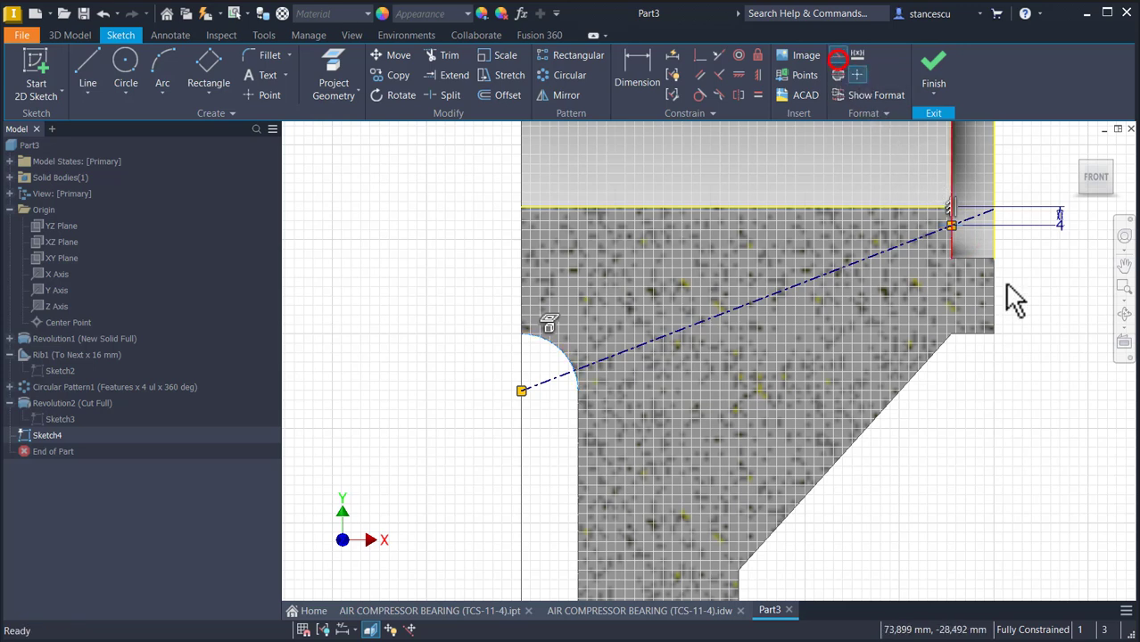
left_click(1028, 393)
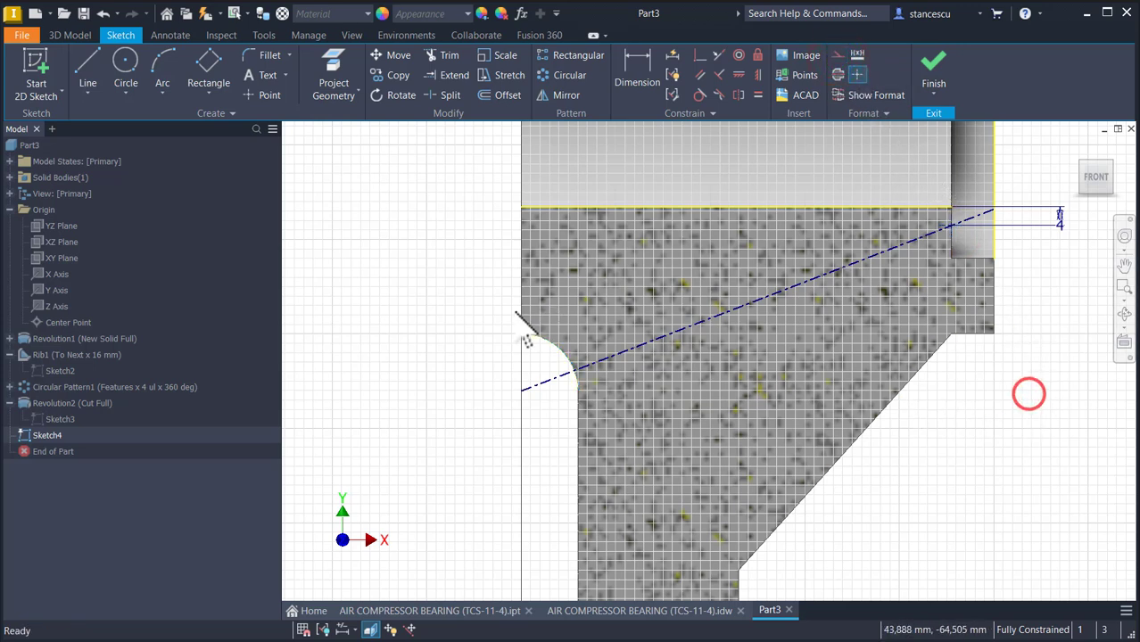
Draw a three-point rectangle along the full length of the sloped centerline, its lower side at about 7.2 mm diameter
left_click(201, 64)
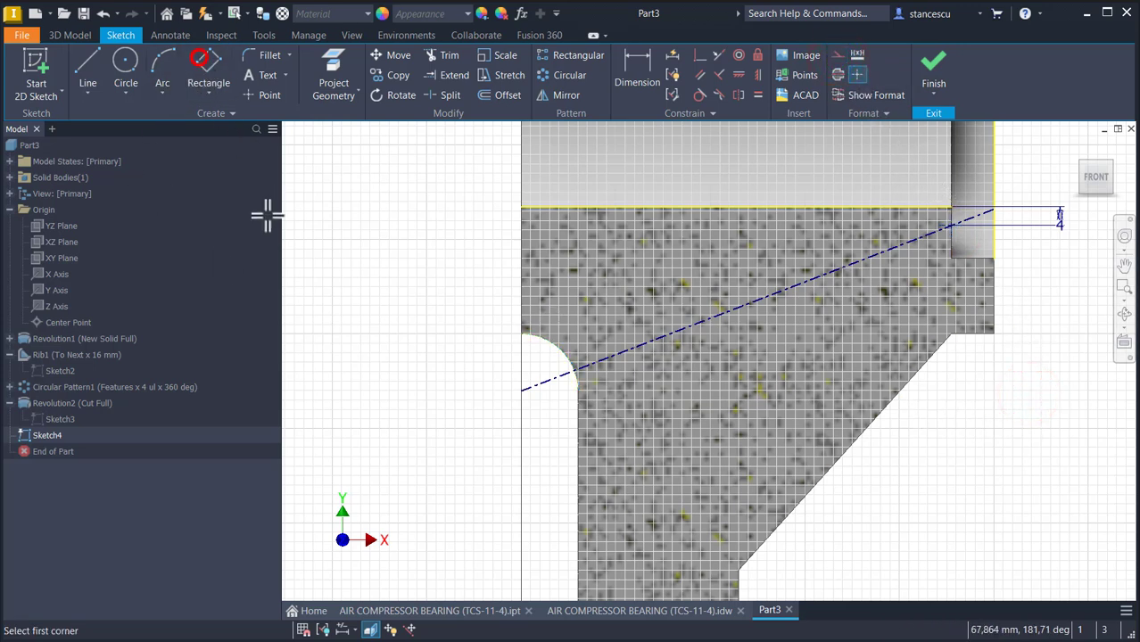
left_click(521, 394)
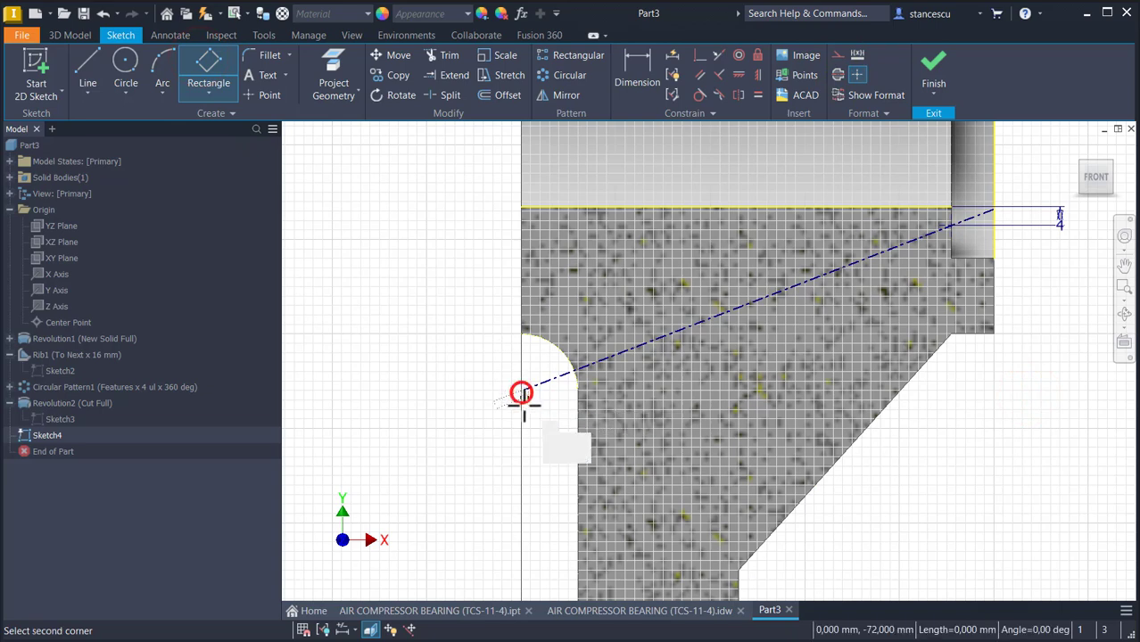
left_click(992, 211)
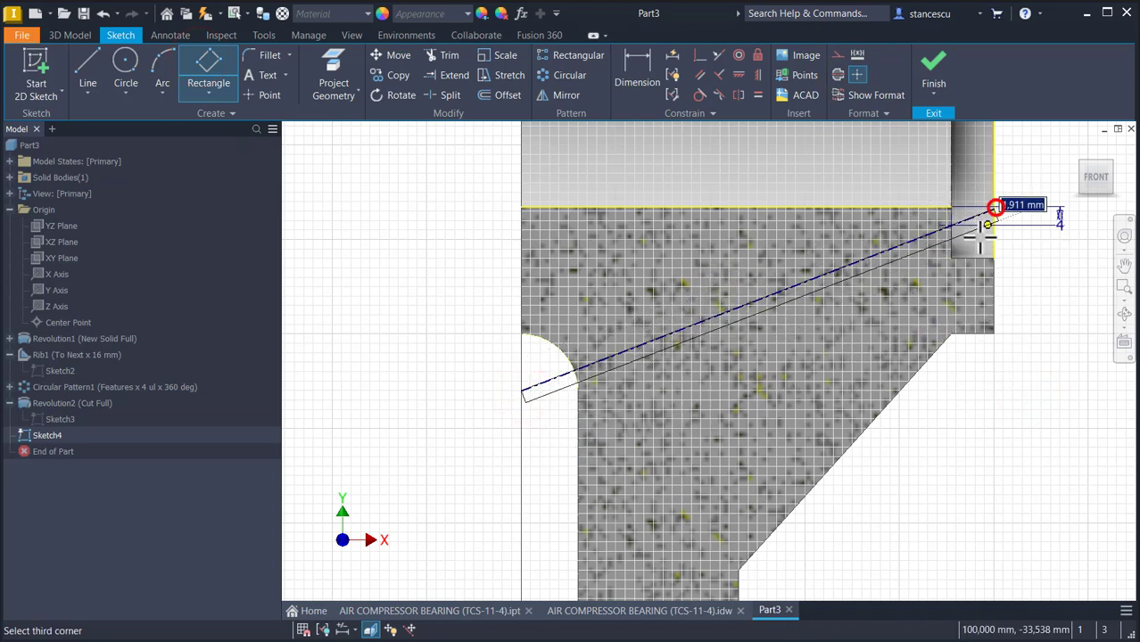
left_click(936, 250)
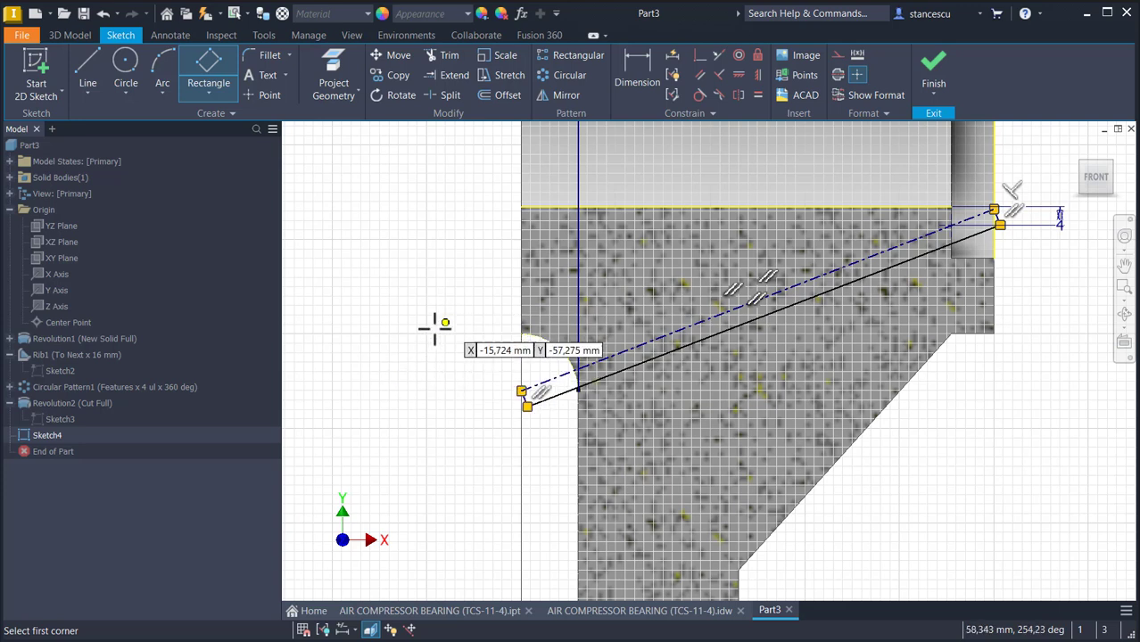
key("Escape")
Dimension the rectangle's lower side from the centerline as a 4 mm diameter and finish the sketch
left_click(636, 71)
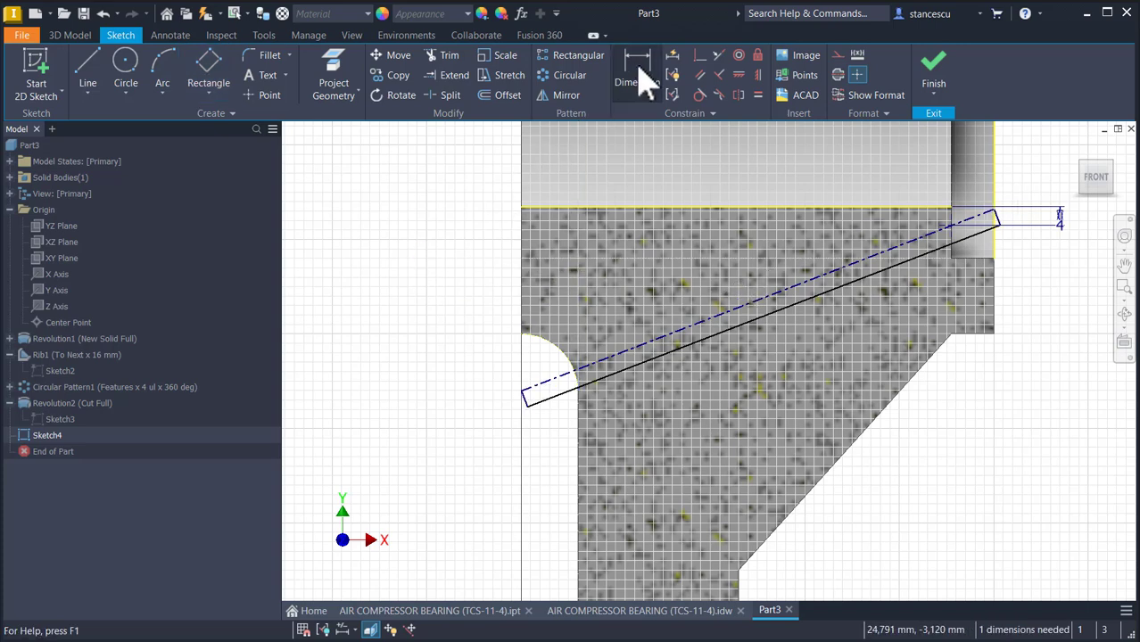
left_click(568, 391)
left_click(486, 428)
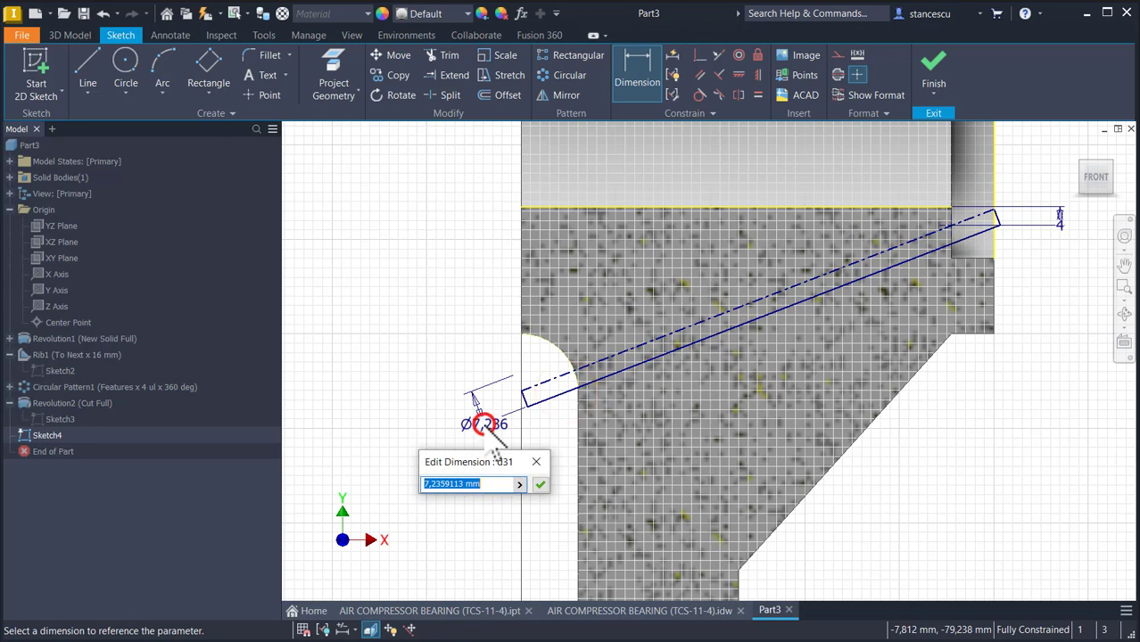
key("Return")
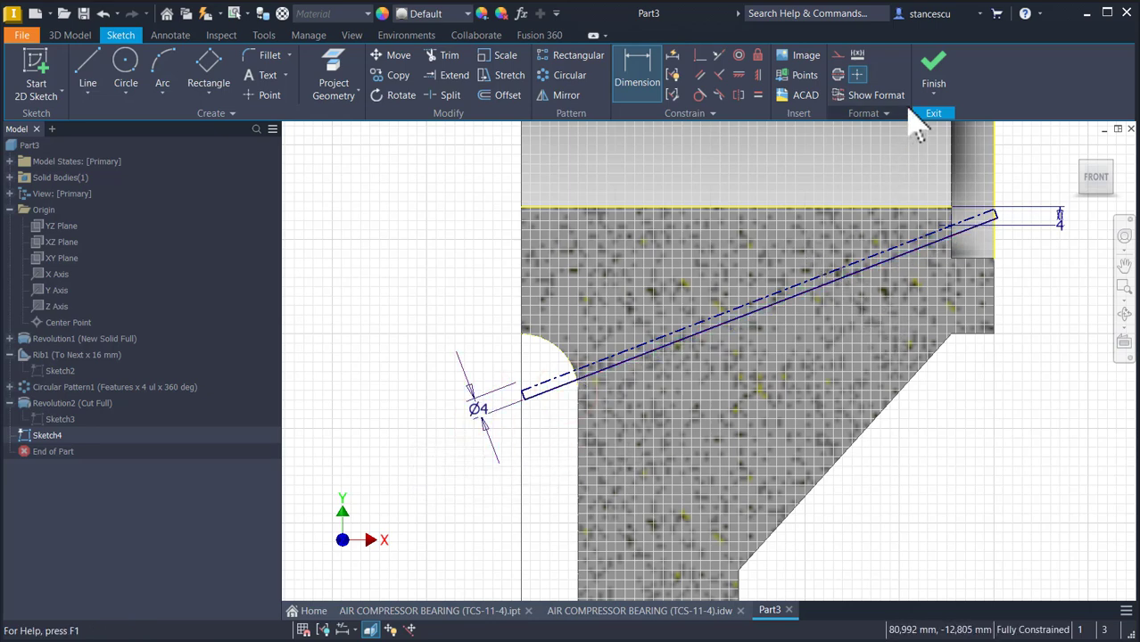
left_click(927, 69)
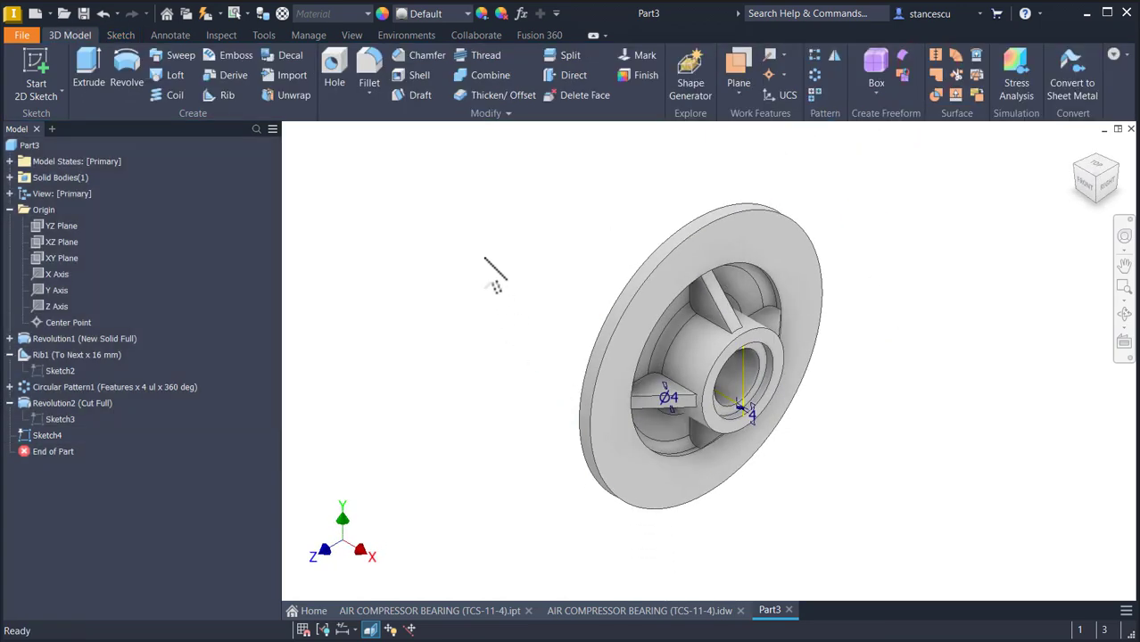
Cut the sloped 4 mm hole through the lower hub wall by revolving the rectangle a full turn about the sloped centerline
left_click(126, 75)
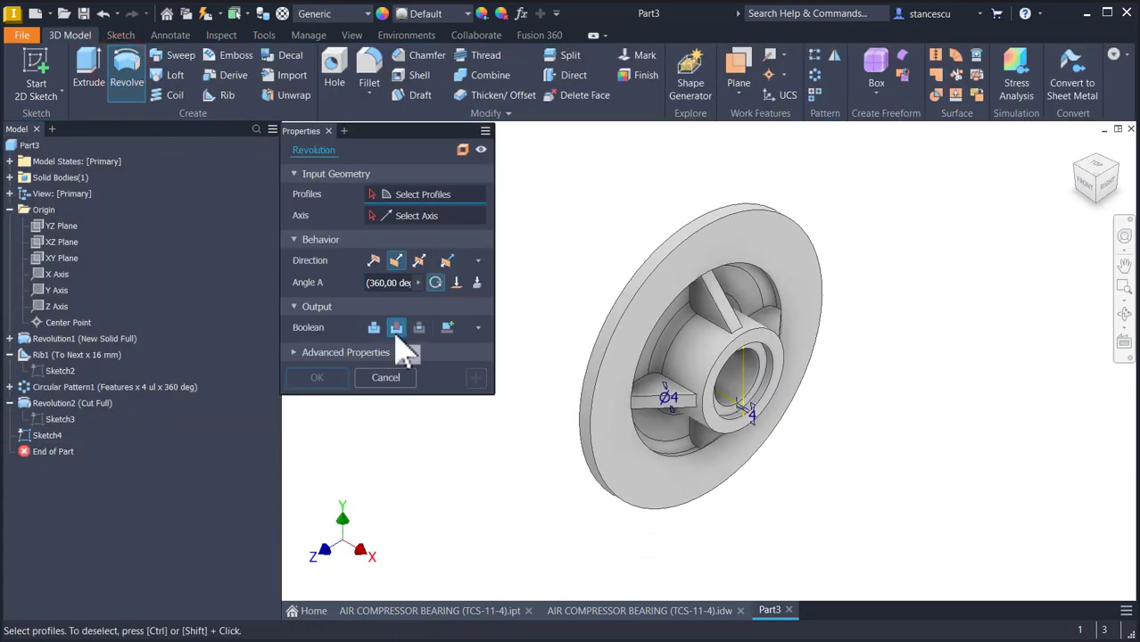
scroll(522, 427, "down", 5)
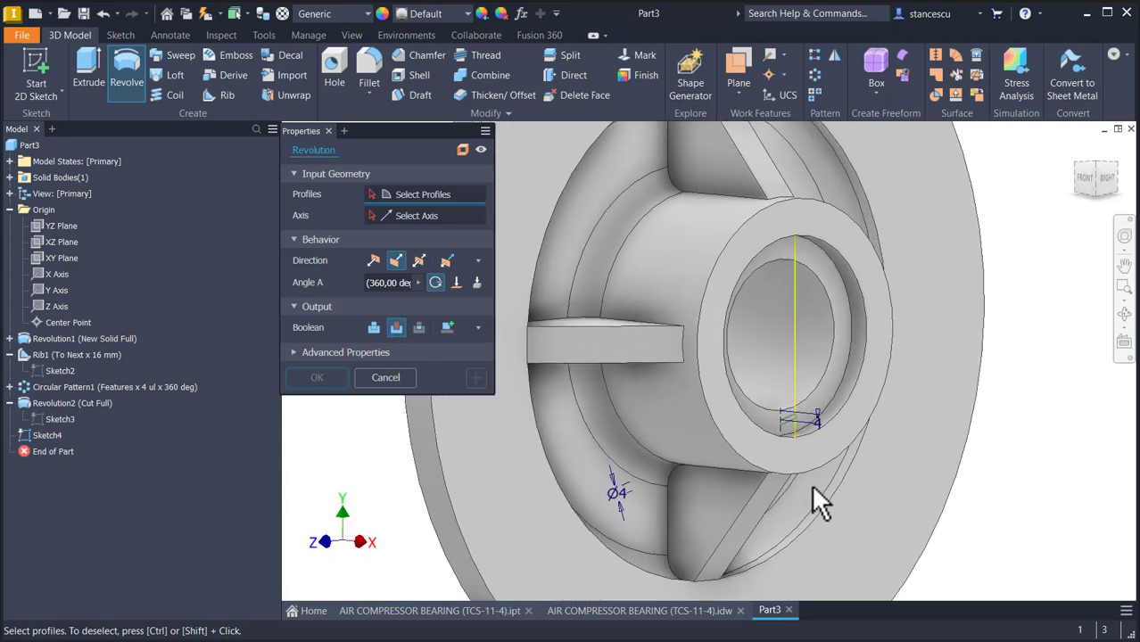
middle_click_drag(813, 488, 794, 502, "shift")
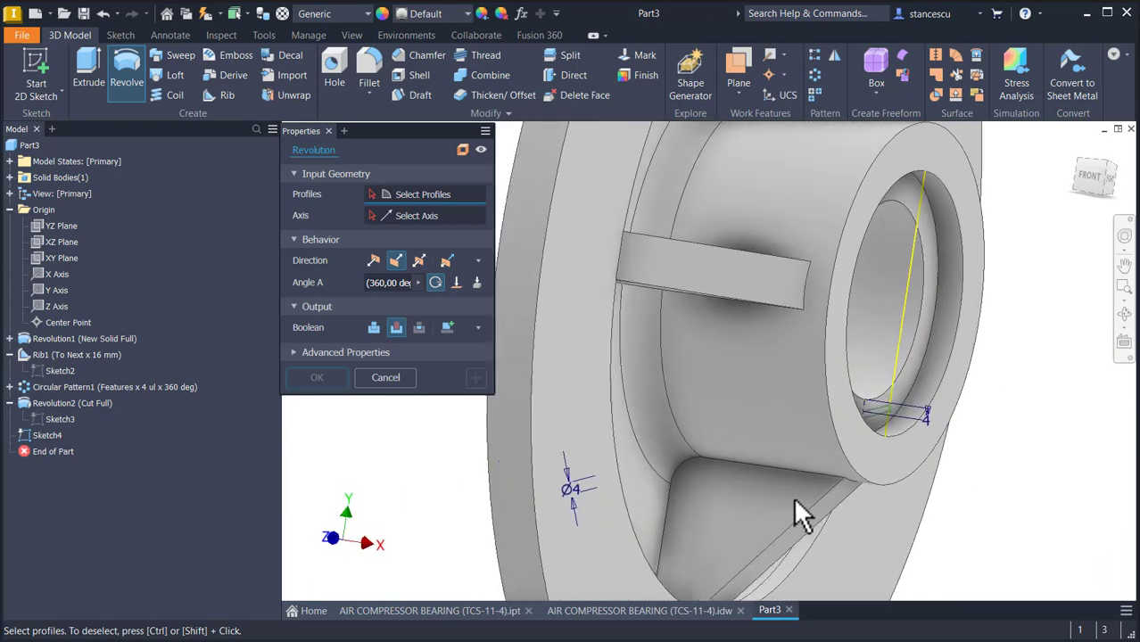
scroll(802, 515, "up", 4)
scroll(928, 529, "up", 4)
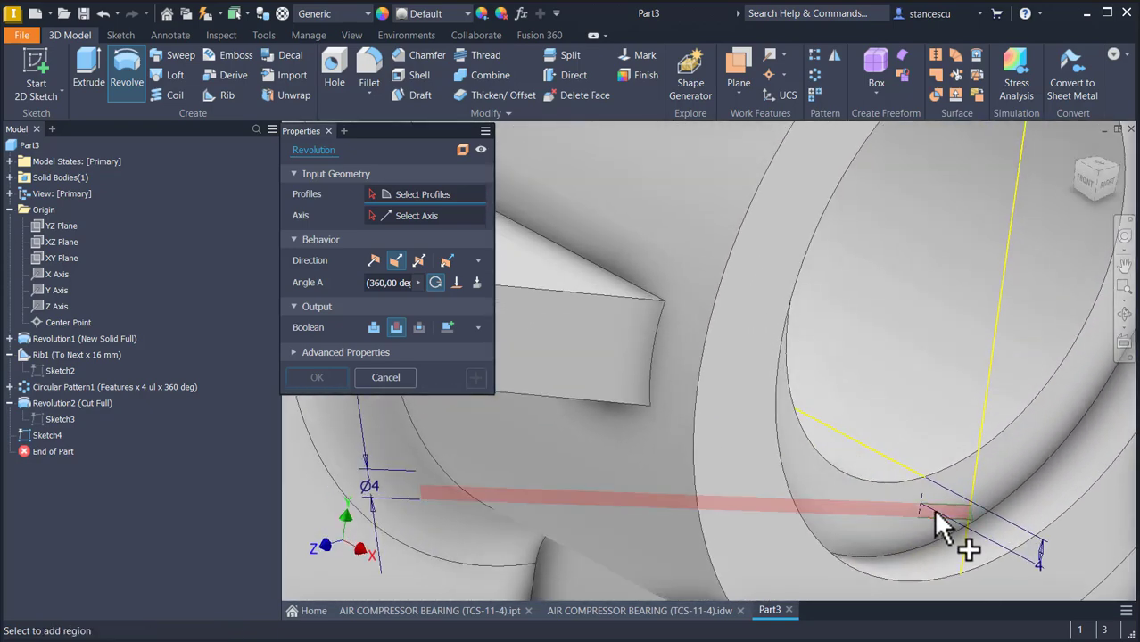
left_click(933, 508)
mouse_move(855, 580)
middle_mouse_down("shift")
mouse_move(814, 591)
mouse_move(759, 574)
mouse_move(764, 589)
mouse_move(538, 549)
mouse_move(454, 511)
mouse_move(366, 504)
mouse_move(378, 339)
middle_mouse_up("shift")
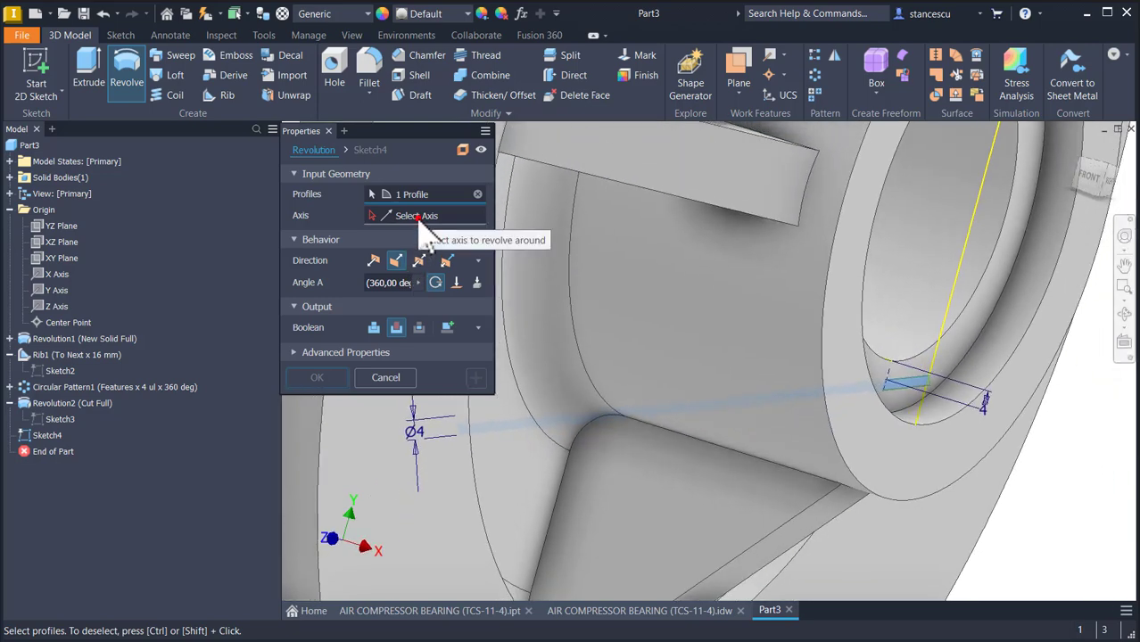
left_click(418, 217)
left_click(317, 377)
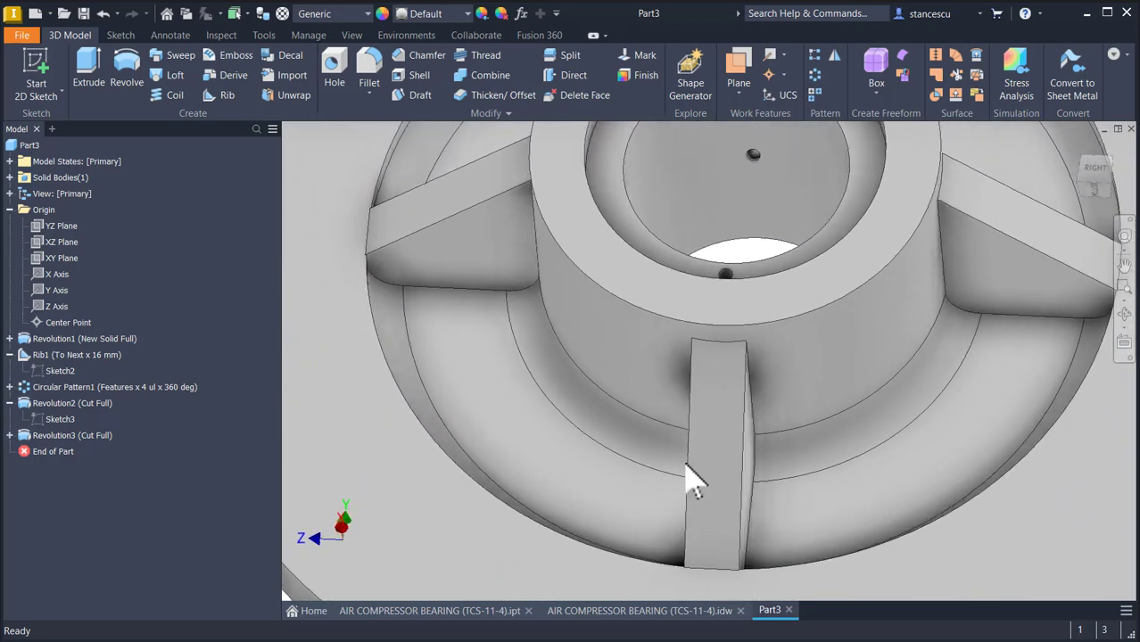
key("F6")
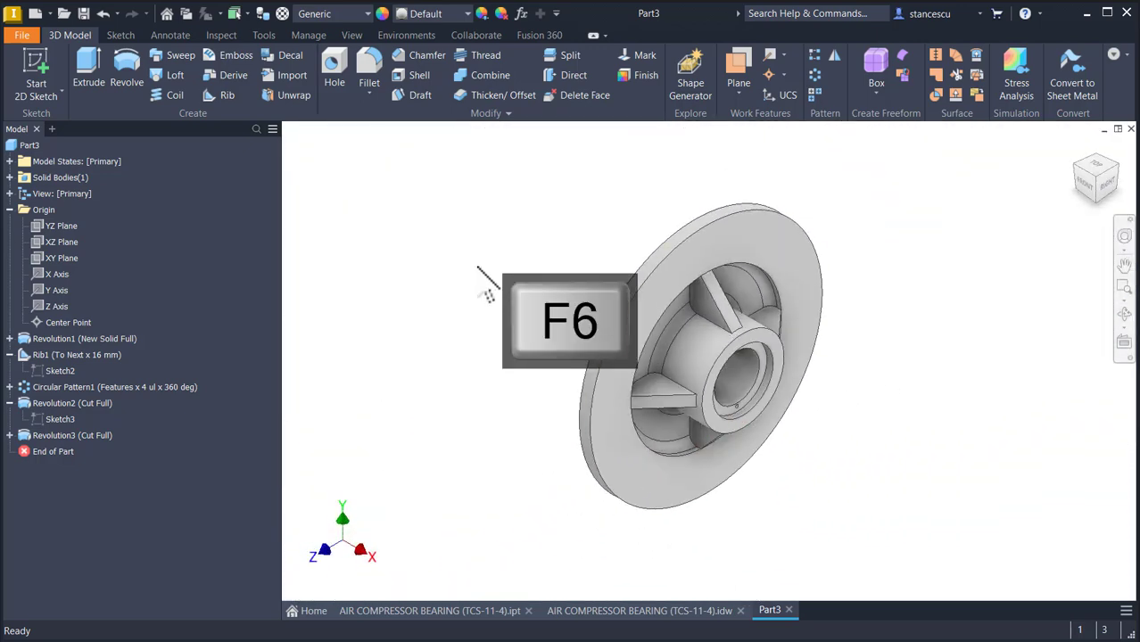
Consult the flange hole callouts in the drawing, and start a sketch on the part's front flange face with sliced graphics
left_click(605, 608)
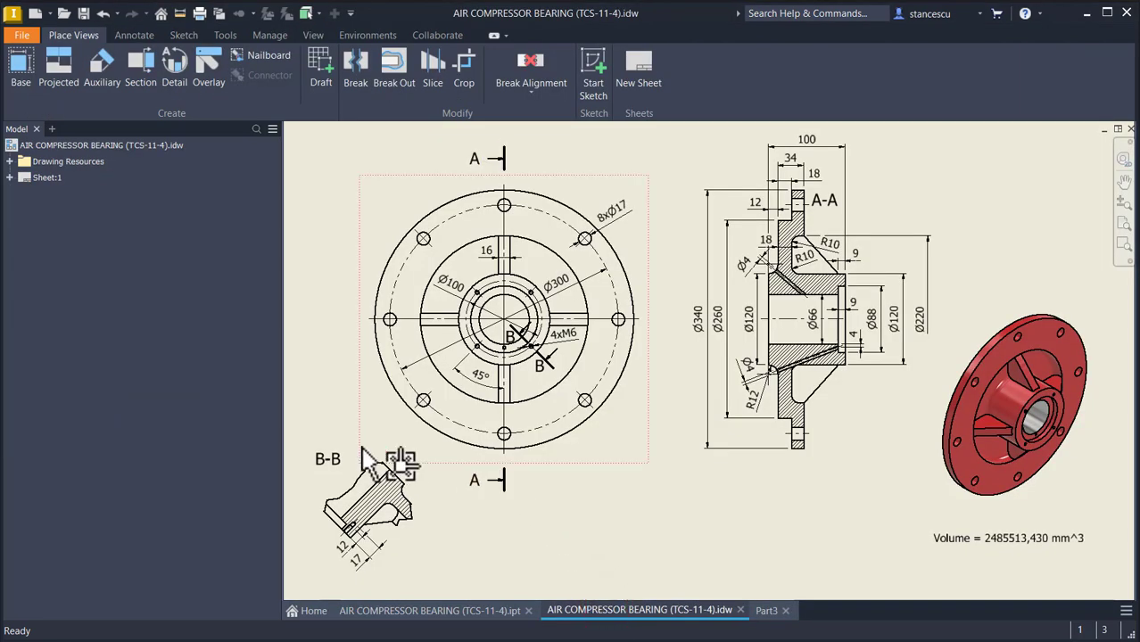
left_click(610, 223)
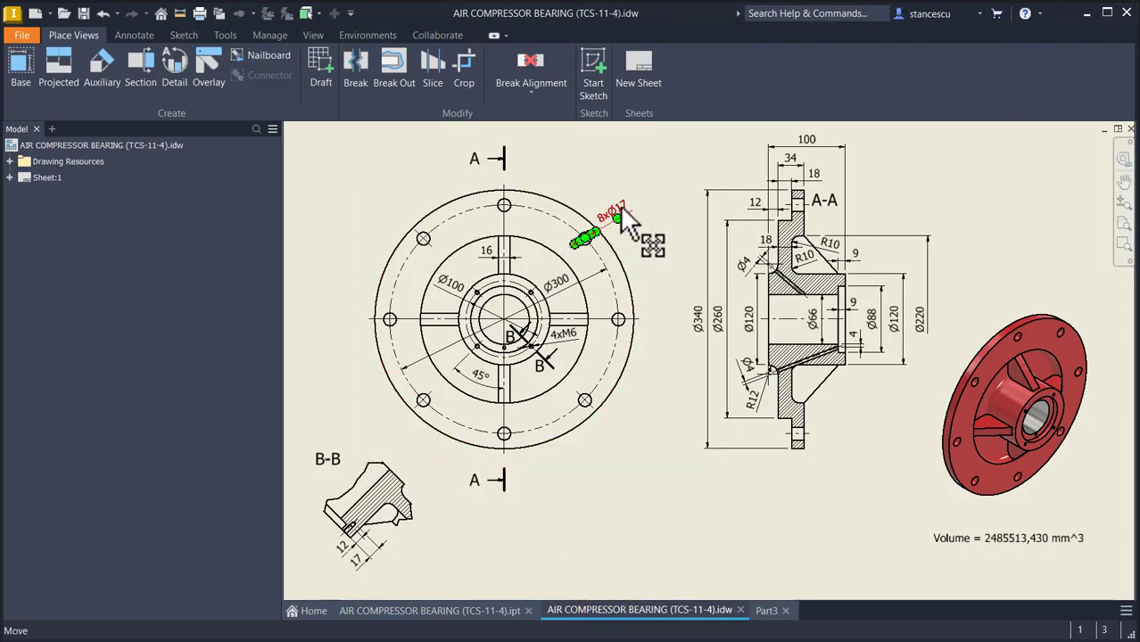
scroll(627, 222, "up", 5)
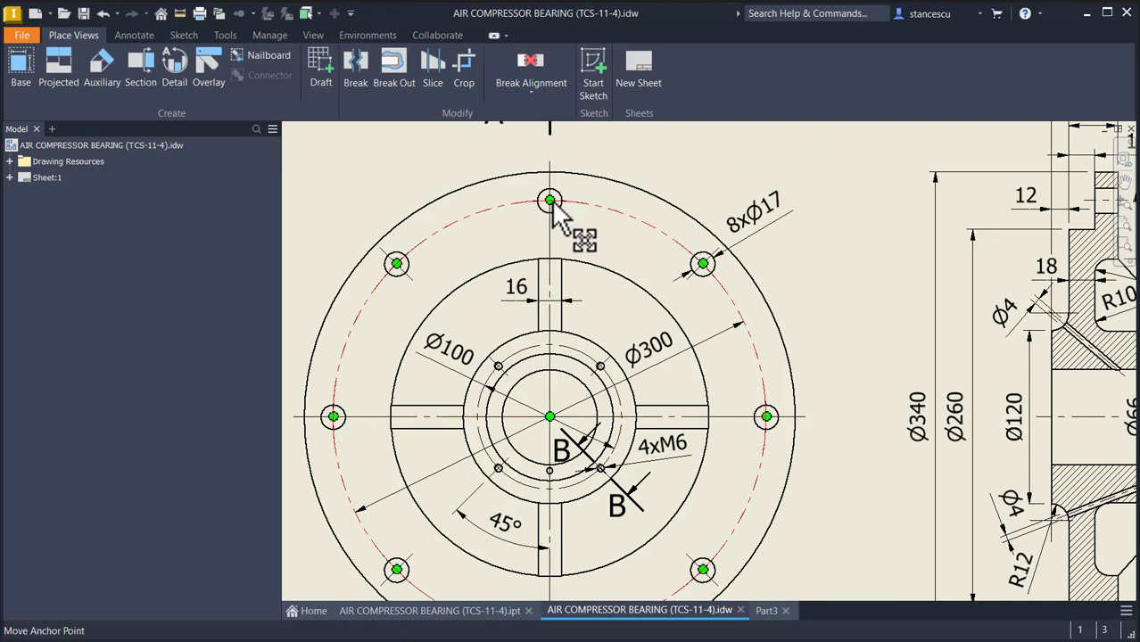
left_click(767, 611)
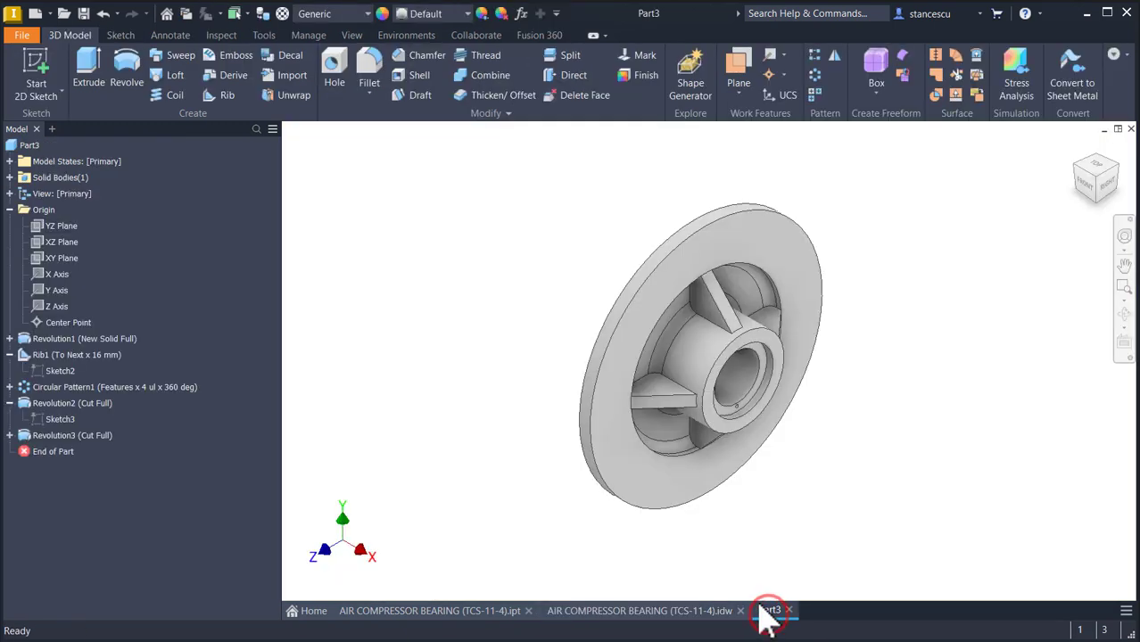
left_click(711, 243)
left_click(810, 234)
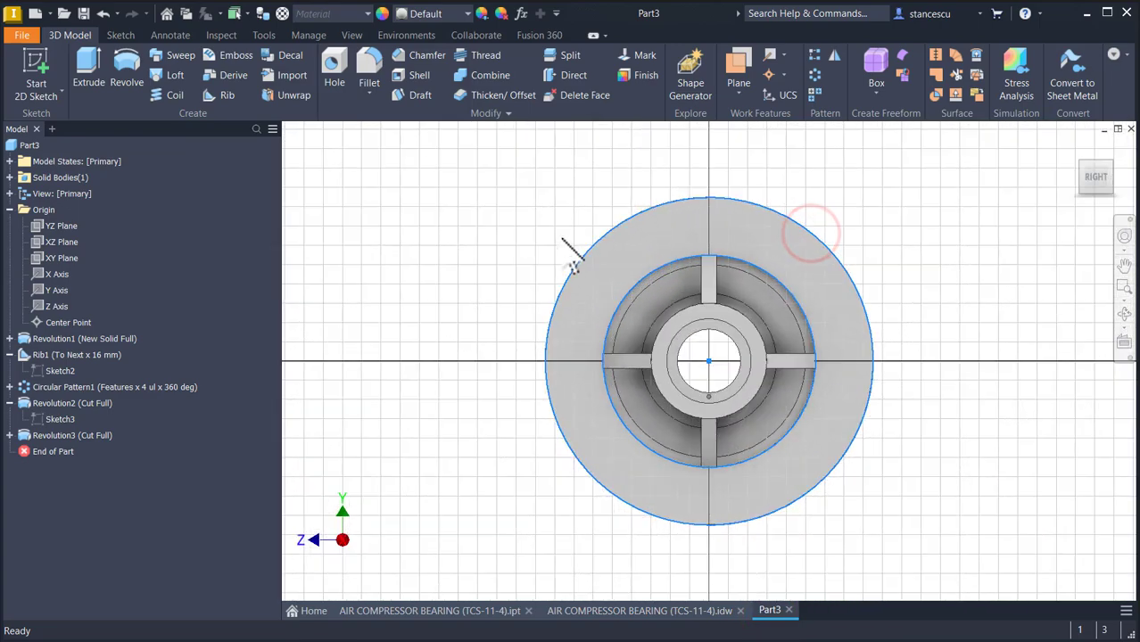
key("F7")
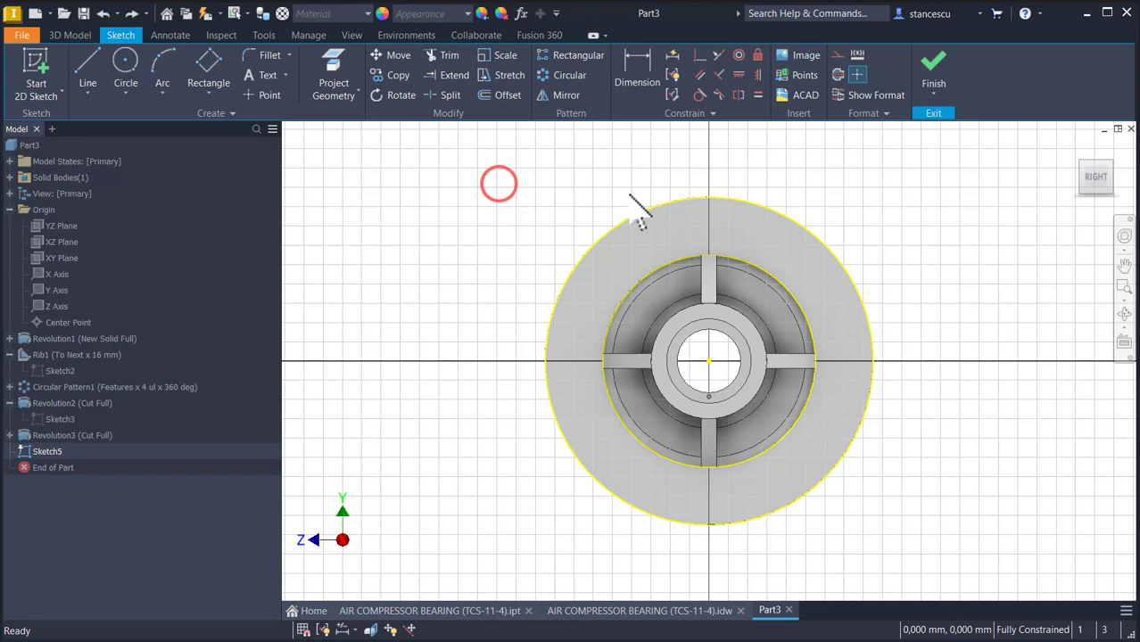
Draw a vertical line of length 300/2 mm upward from the centre of the flange and finish the sketch
left_click(88, 62)
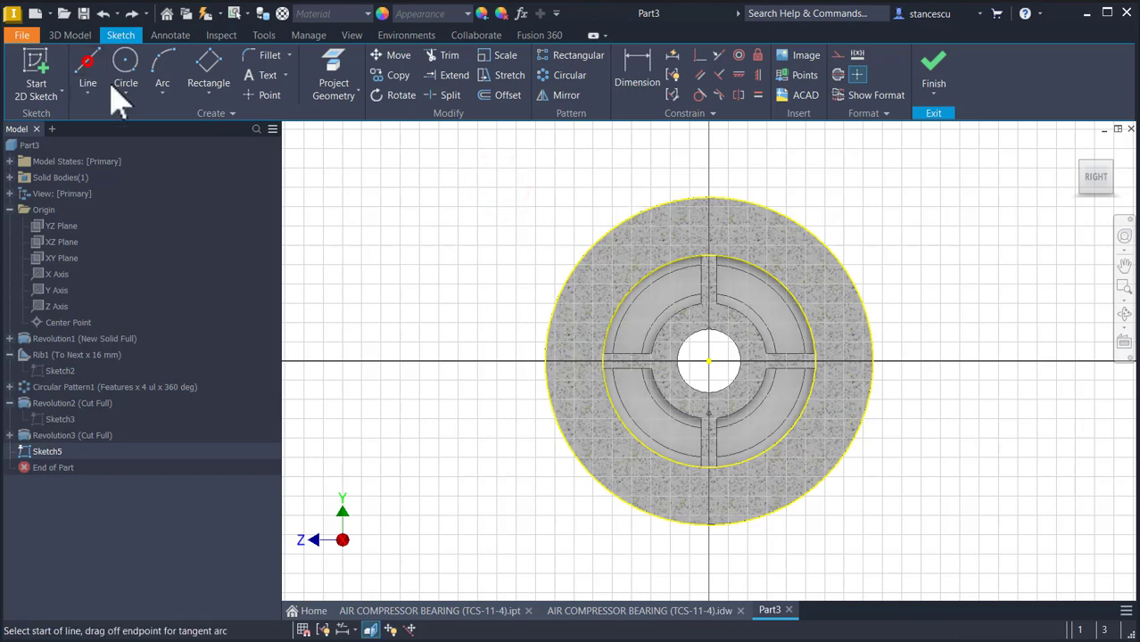
left_click(707, 359)
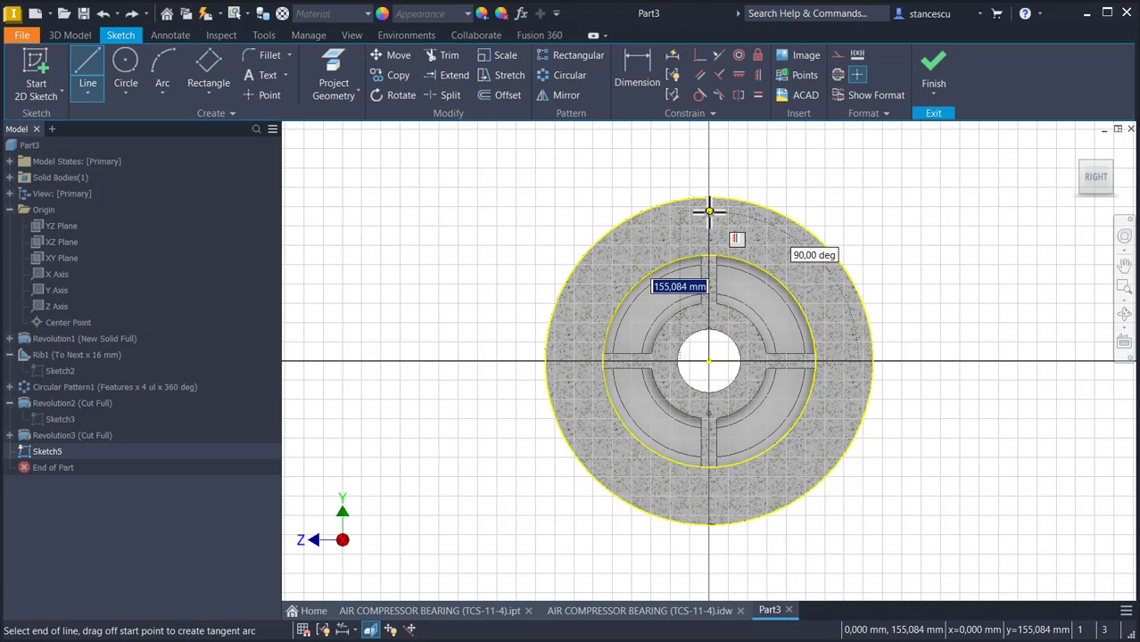
type("300/2")
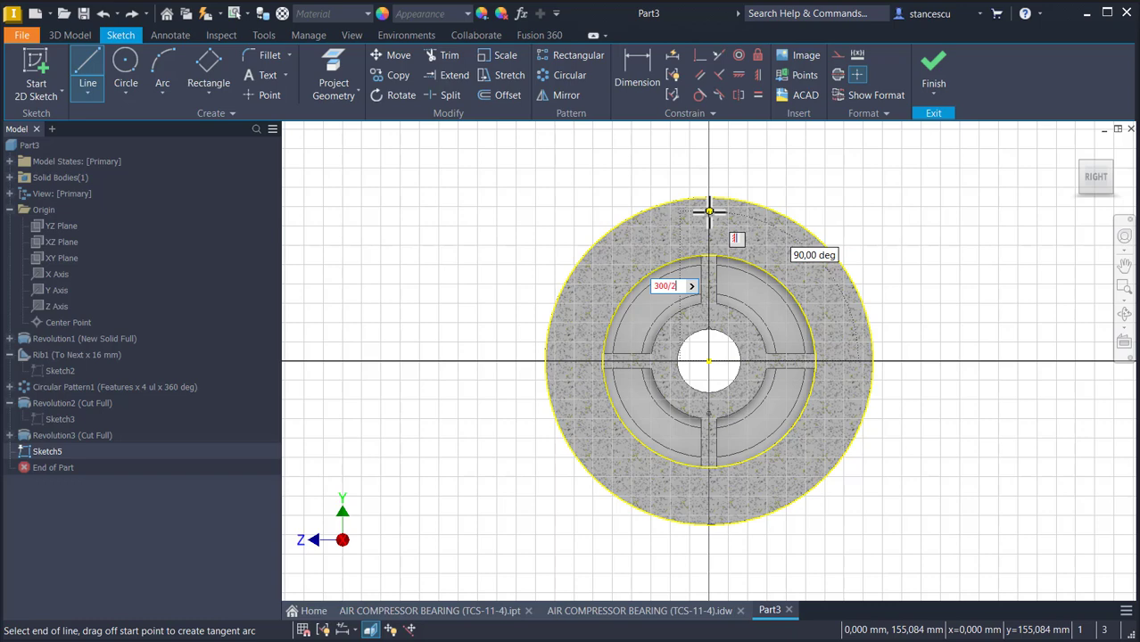
key("Return")
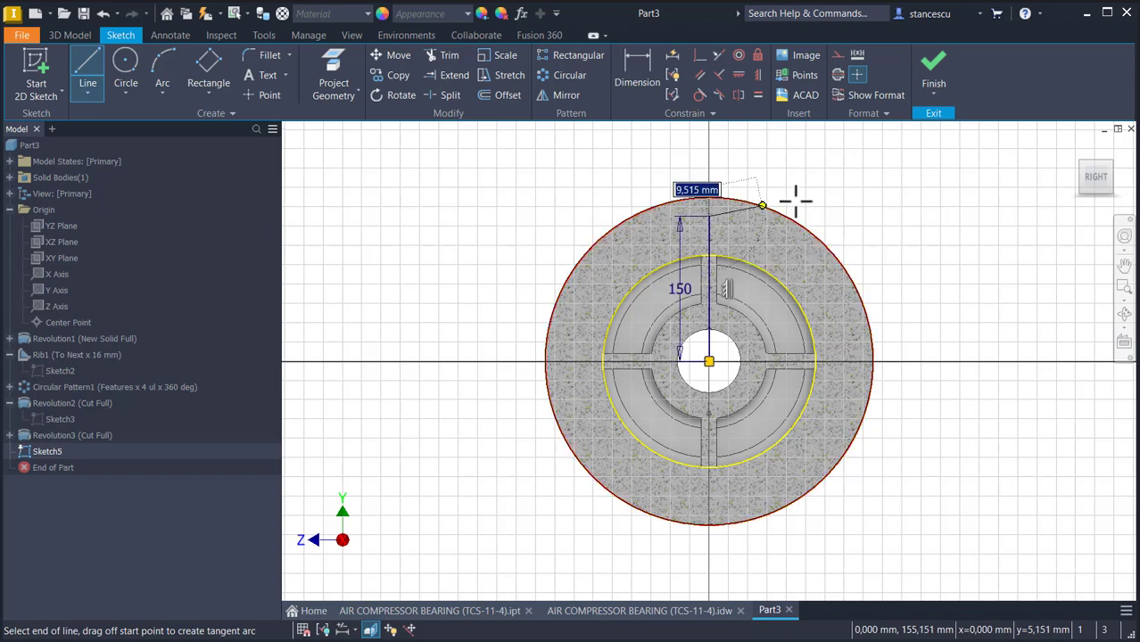
key("Escape")
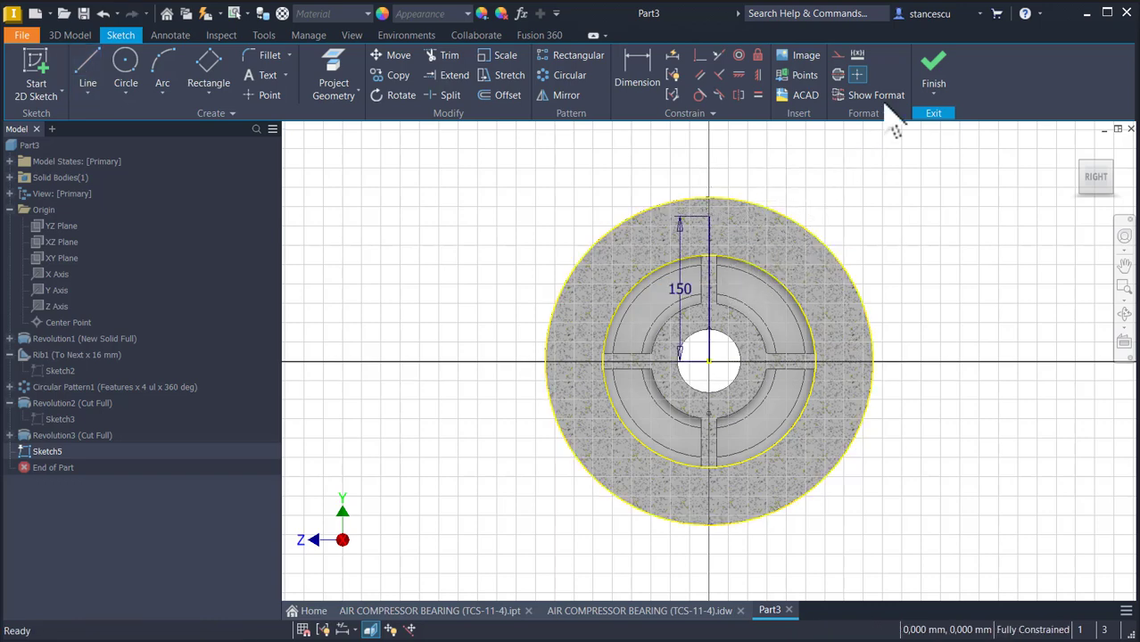
left_click(931, 64)
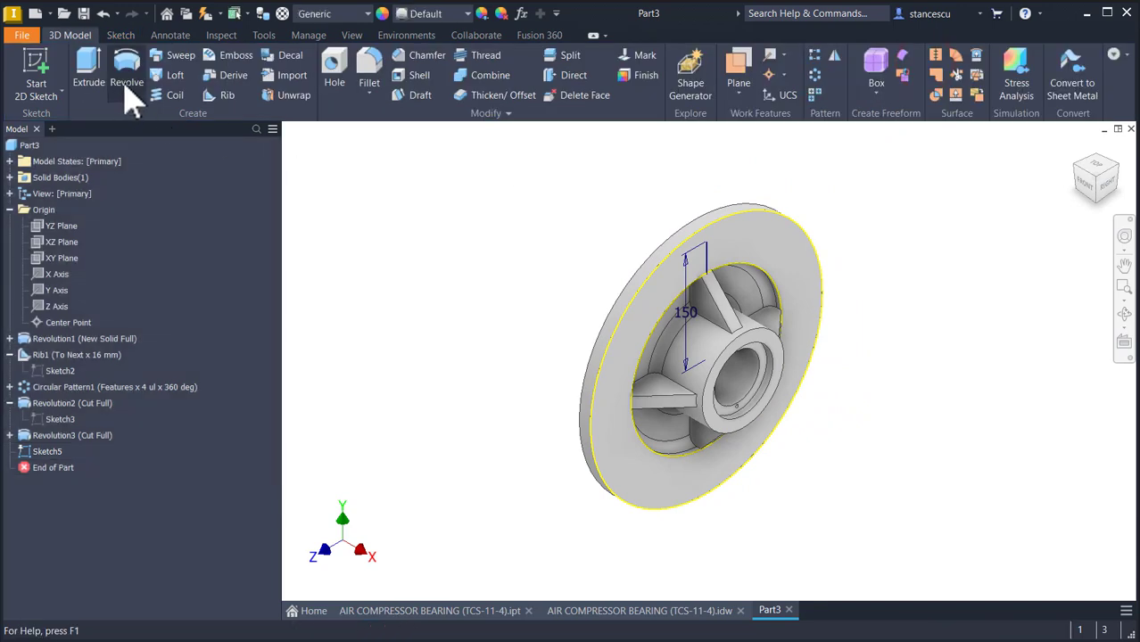
Create a simple through-all hole of 17 mm diameter at the upper endpoint of the 150 mm line
left_click(336, 77)
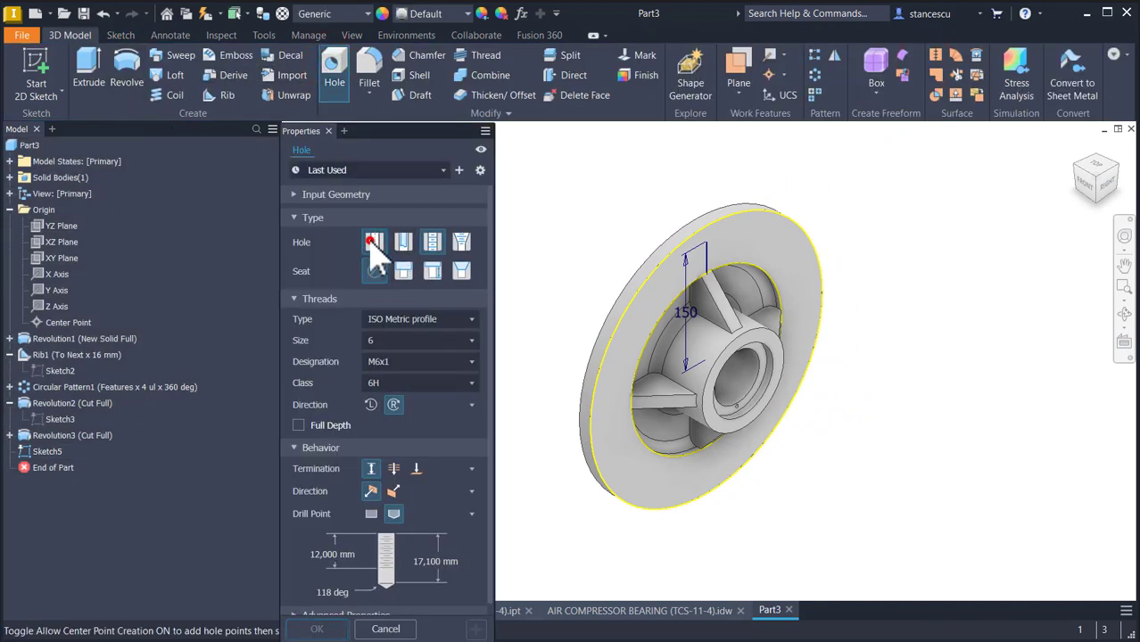
left_click(374, 246)
left_click(396, 321)
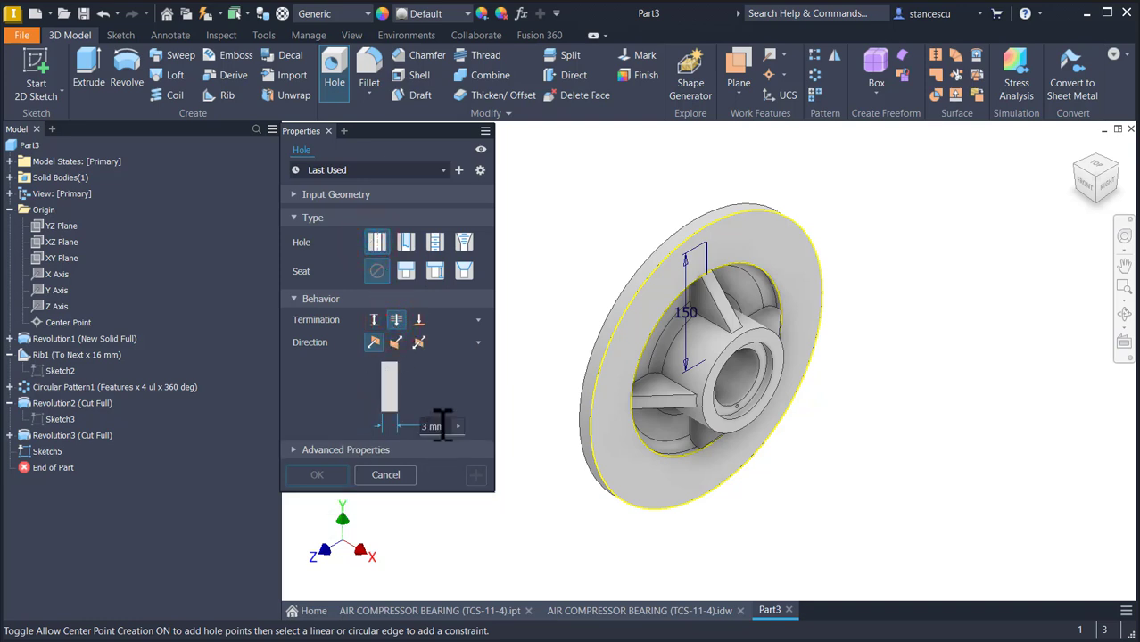
left_click(705, 243)
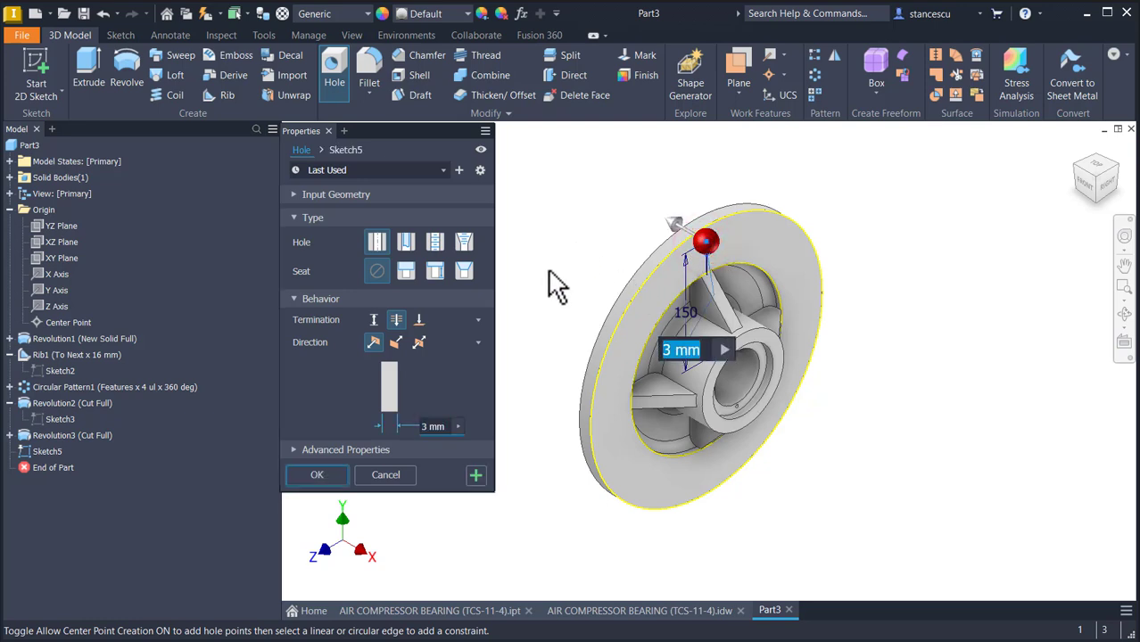
type("17")
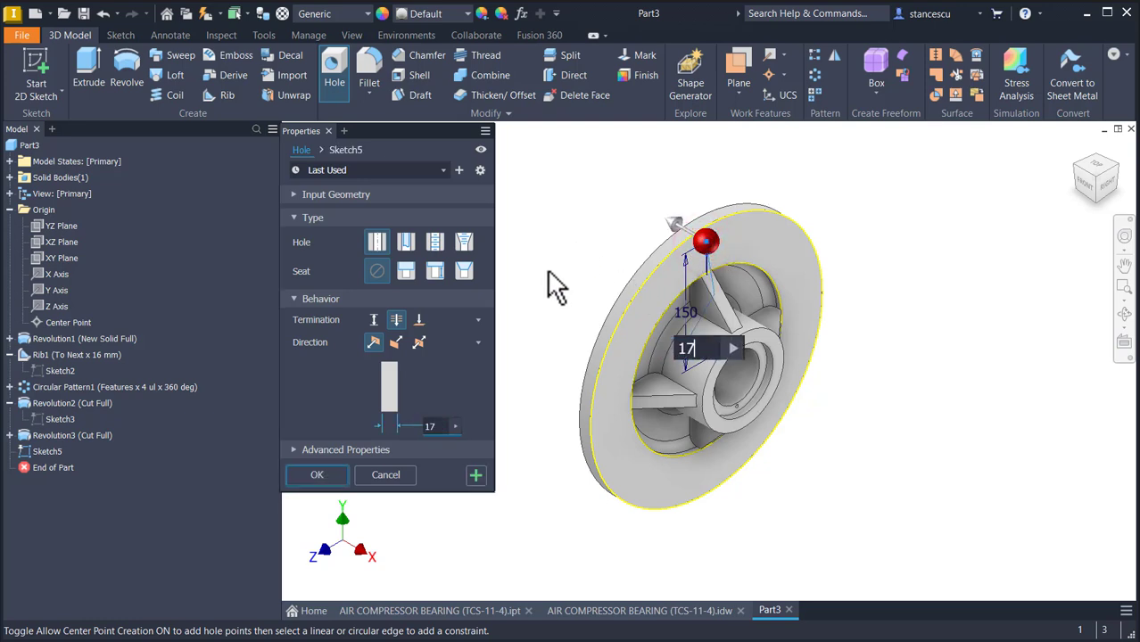
key("Return")
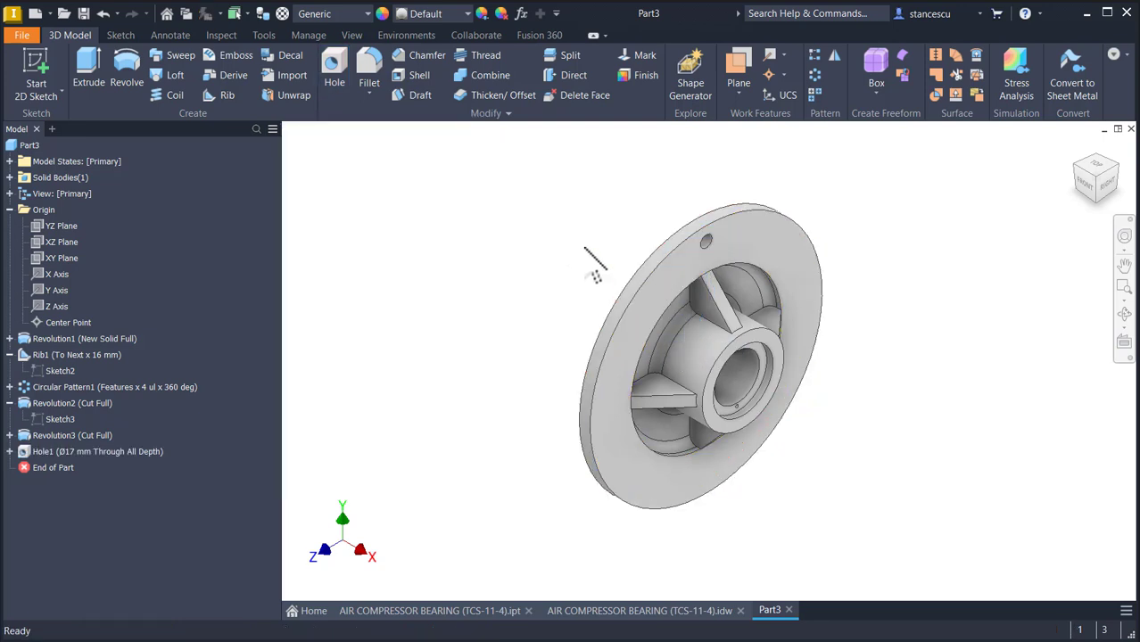
Pattern the 17 mm flange hole circularly about the hub axis with 8 occurrences over 360 degrees
left_click(810, 74)
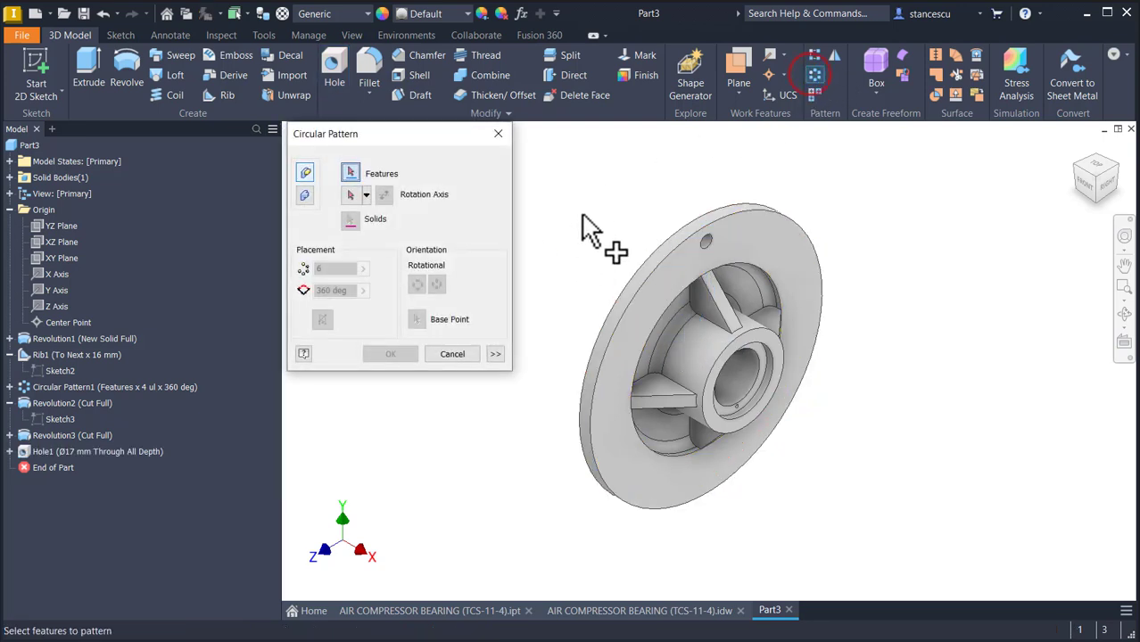
left_click(40, 452)
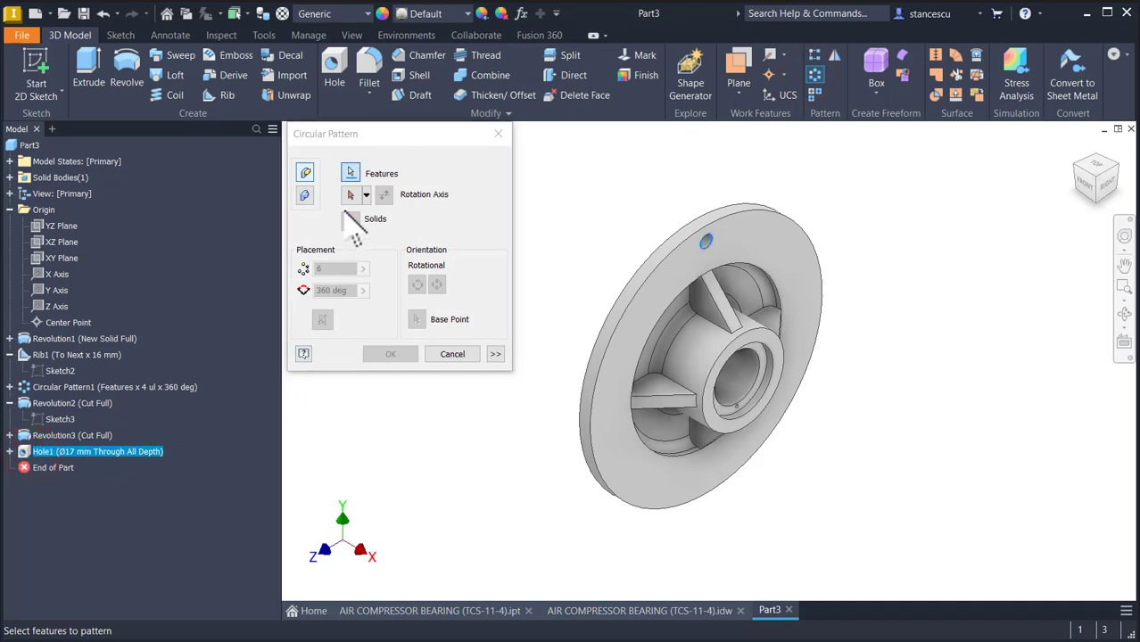
left_click(350, 195)
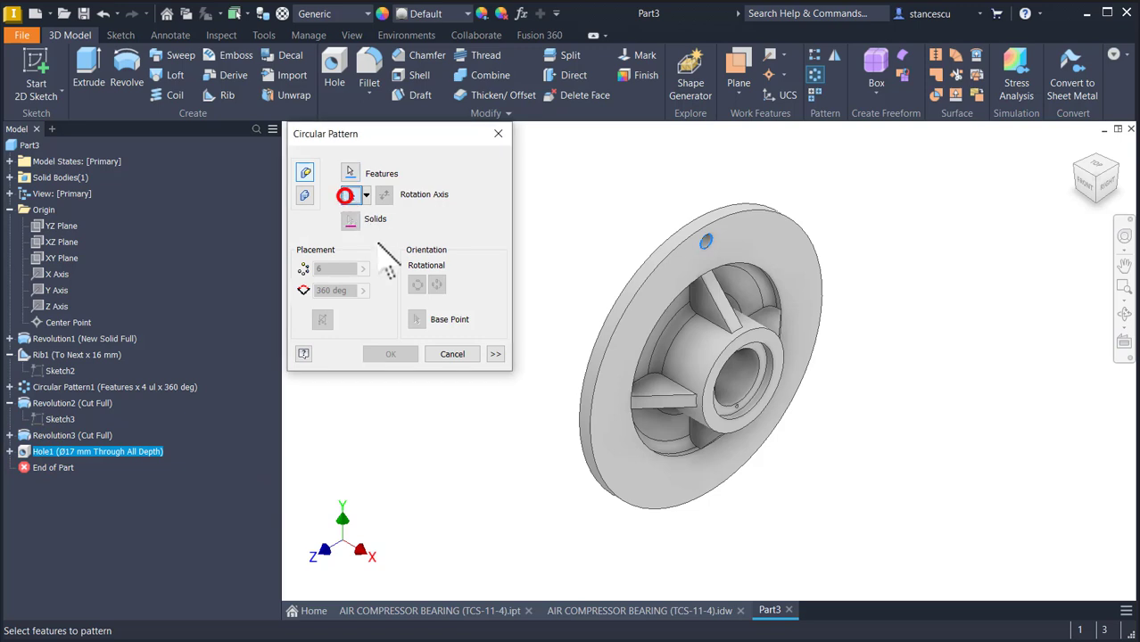
left_click(676, 354)
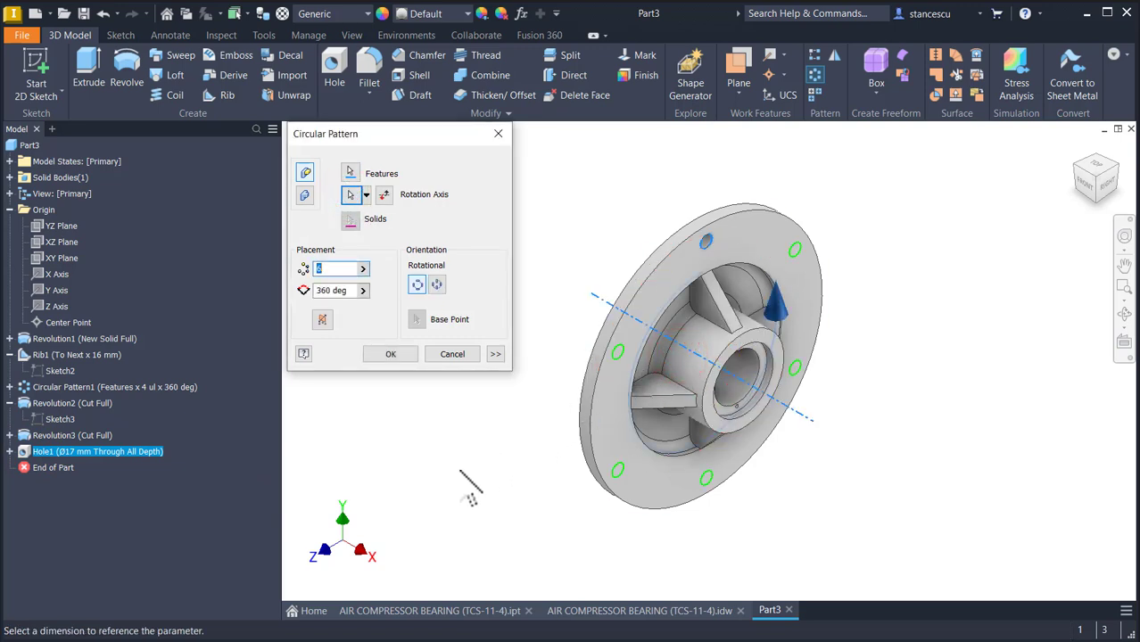
type("8")
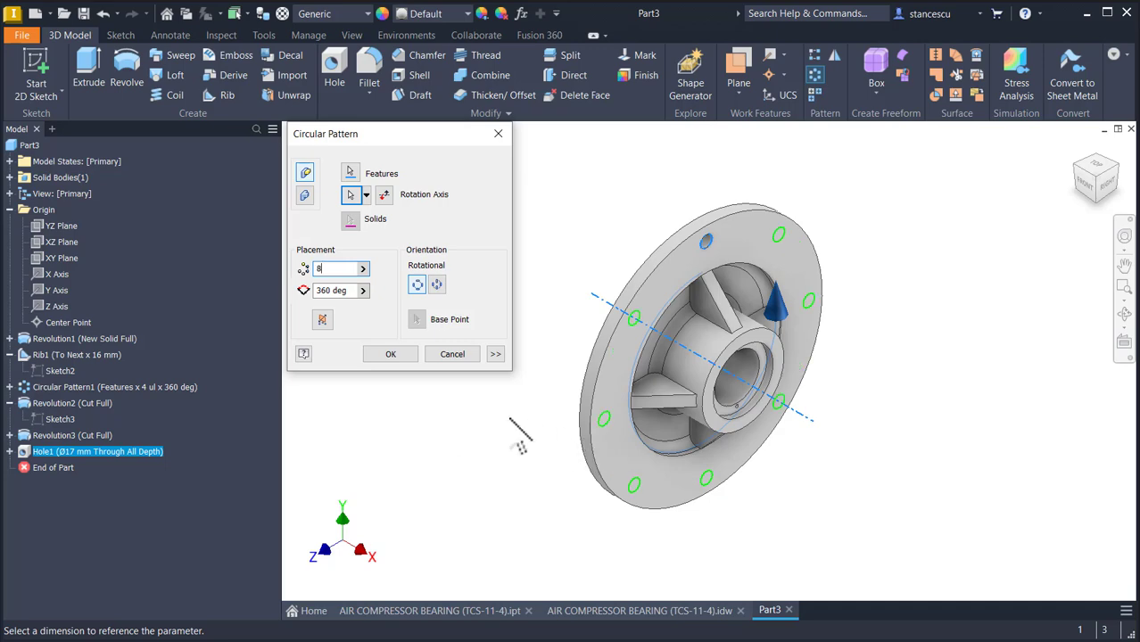
left_click(390, 354)
Examine section B-B and the M6 threaded hole callouts on the hub in the drawing, and return to the part model
left_click(632, 610)
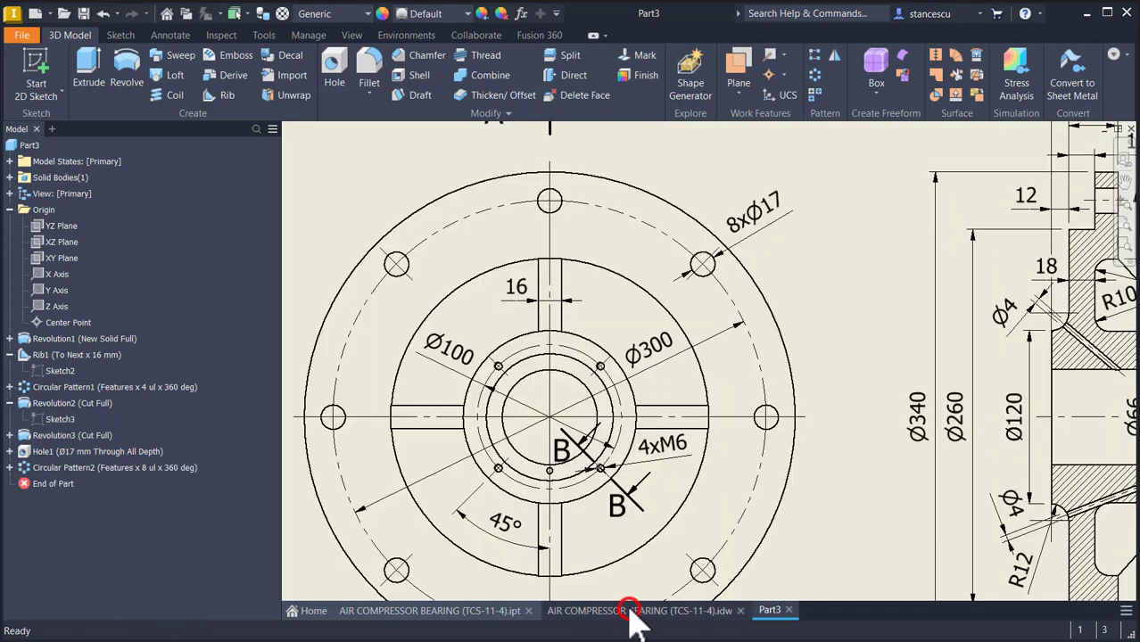
scroll(615, 526, "down", 5)
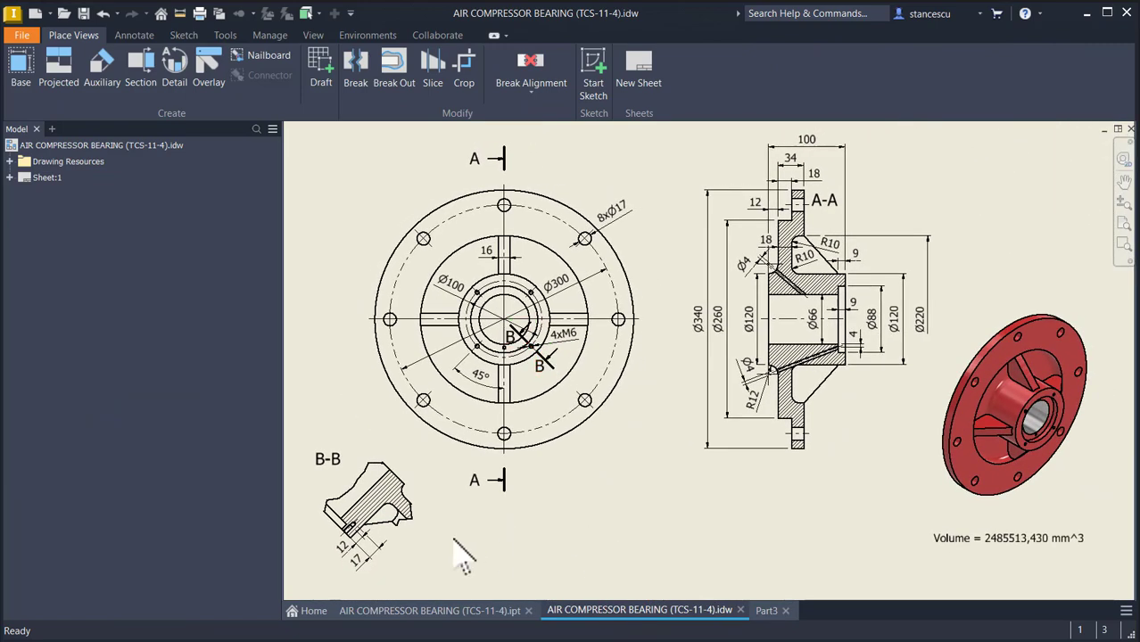
scroll(334, 539, "up", 4)
scroll(336, 536, "up", 3)
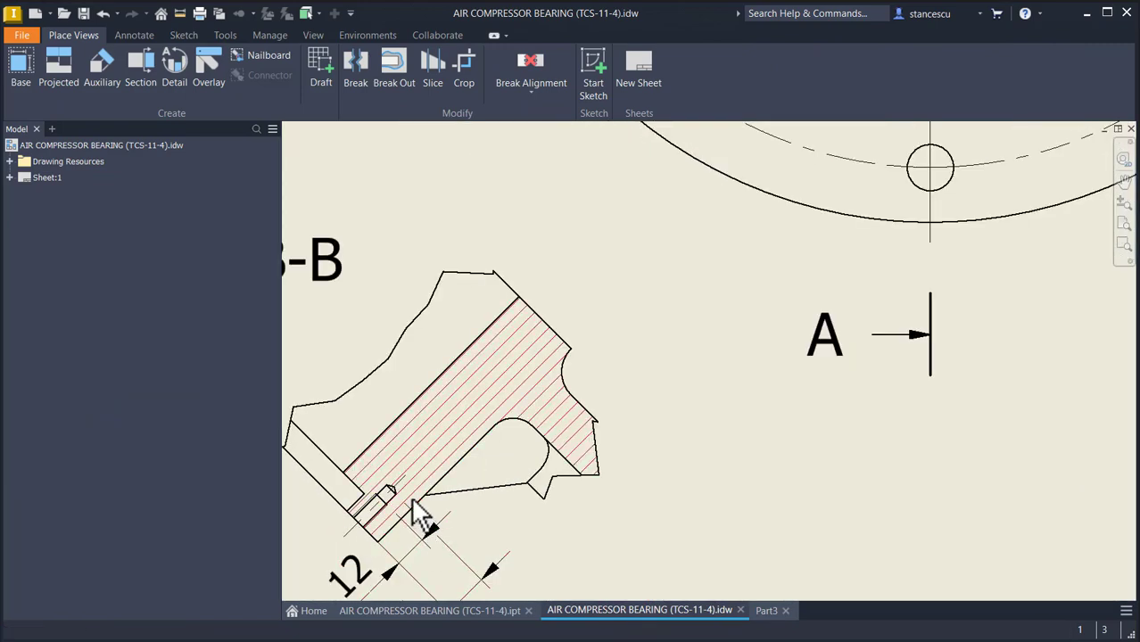
mouse_move(733, 357)
middle_mouse_down()
mouse_move(611, 492)
mouse_move(644, 483)
mouse_move(619, 555)
middle_mouse_up()
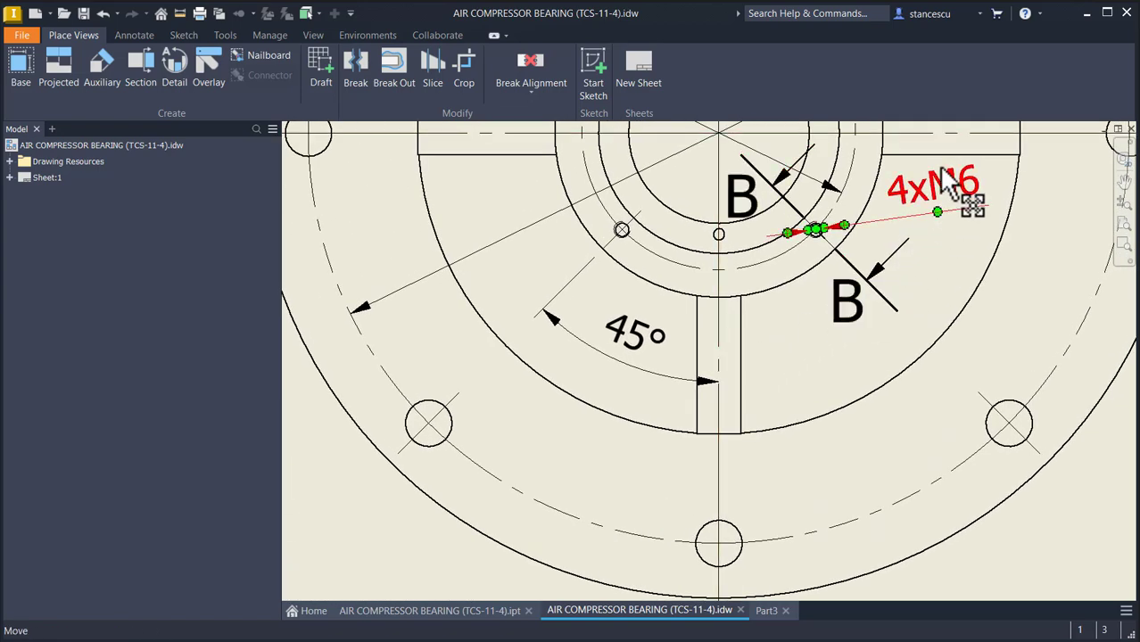
middle_click_drag(934, 201, 909, 308)
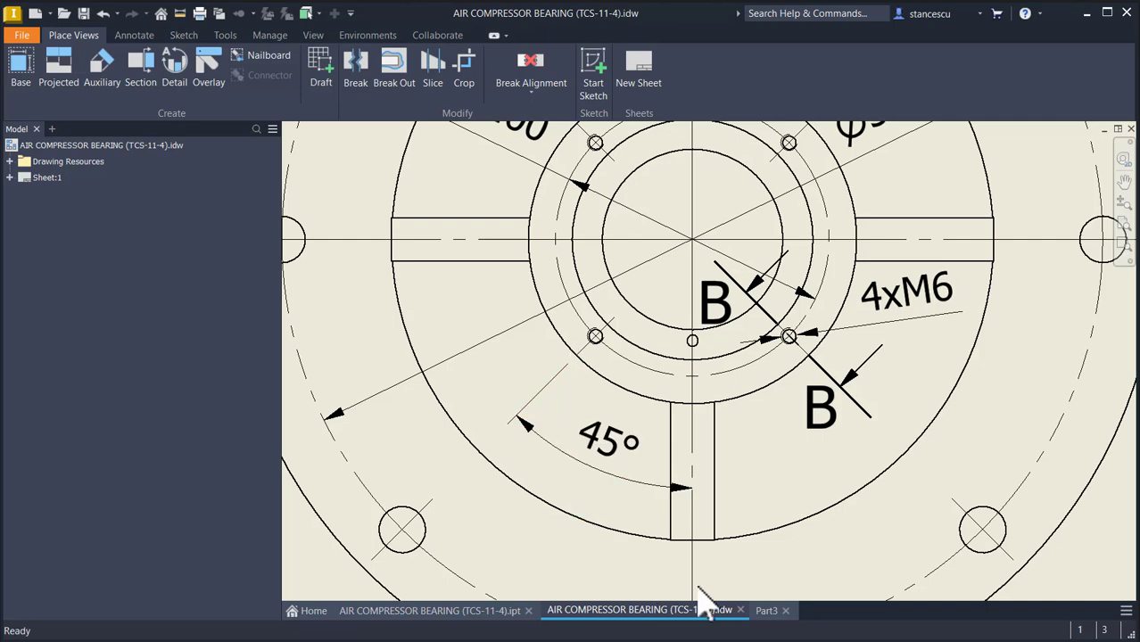
left_click(766, 611)
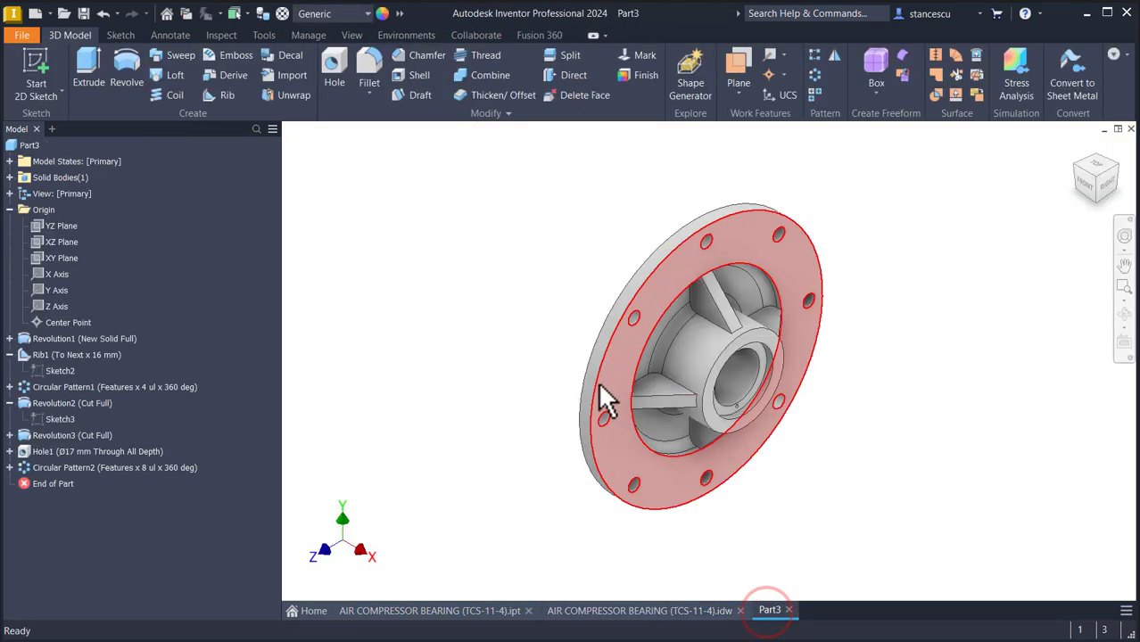
Sketch a line of length 100/2 mm at 45 degrees from the hub centre on the hub's end face and finish the sketch
left_click(784, 362)
left_click(876, 336)
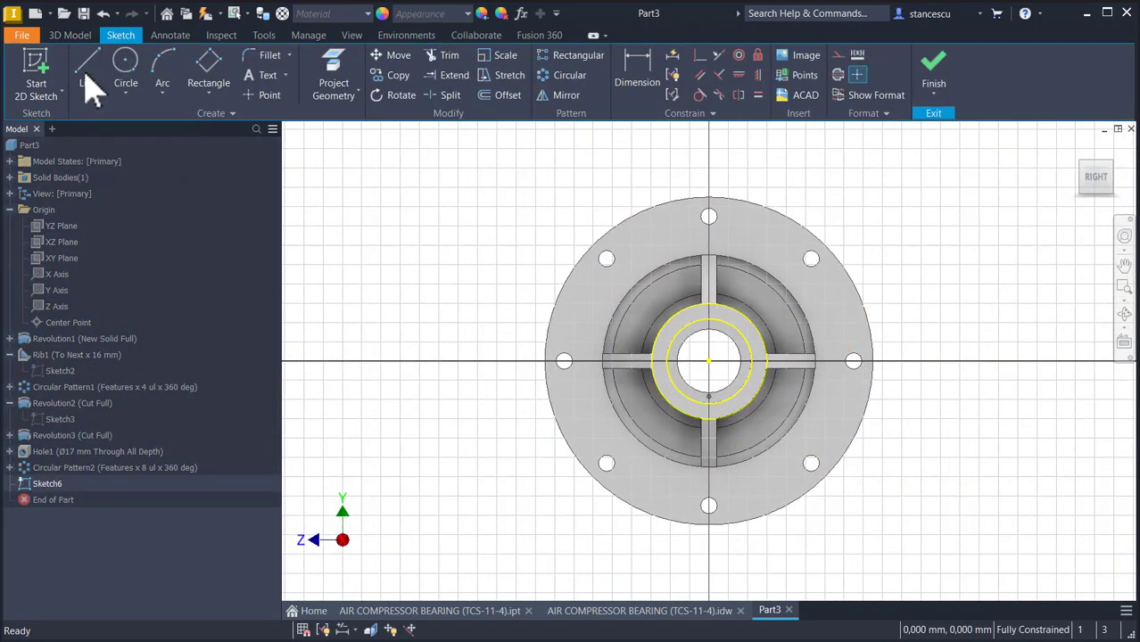
scroll(438, 466, "up", 2)
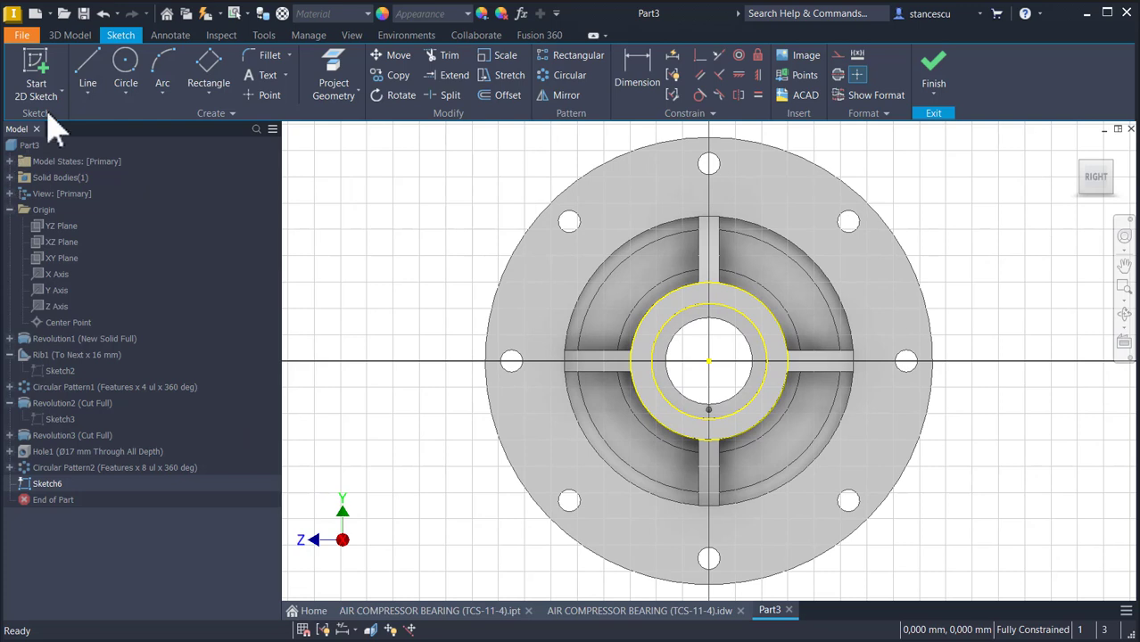
left_click(87, 71)
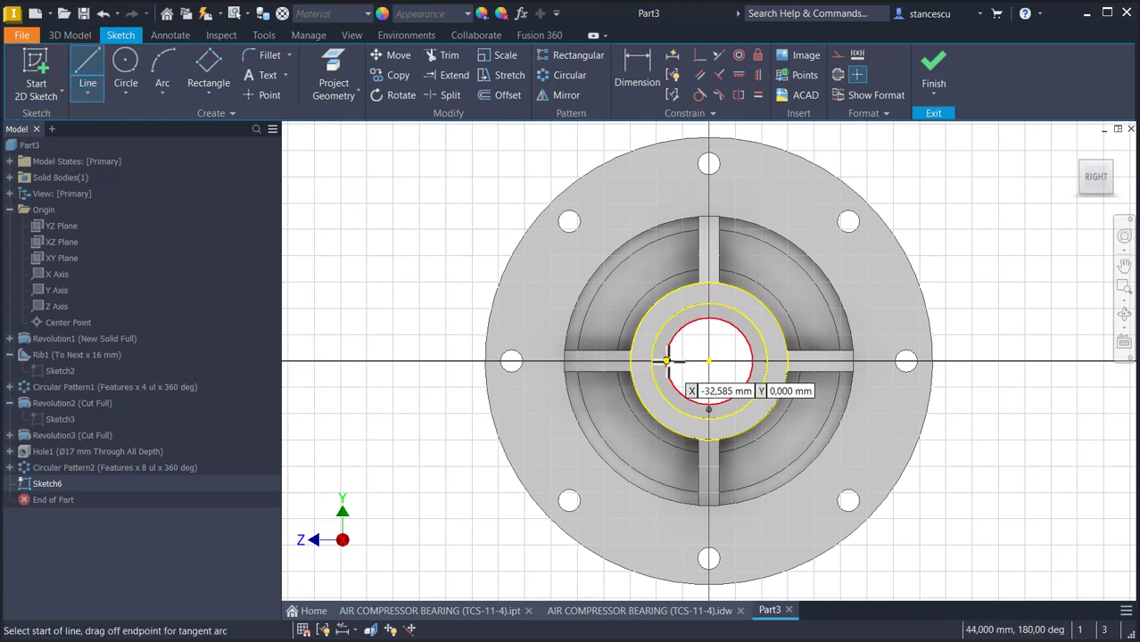
left_click(708, 360)
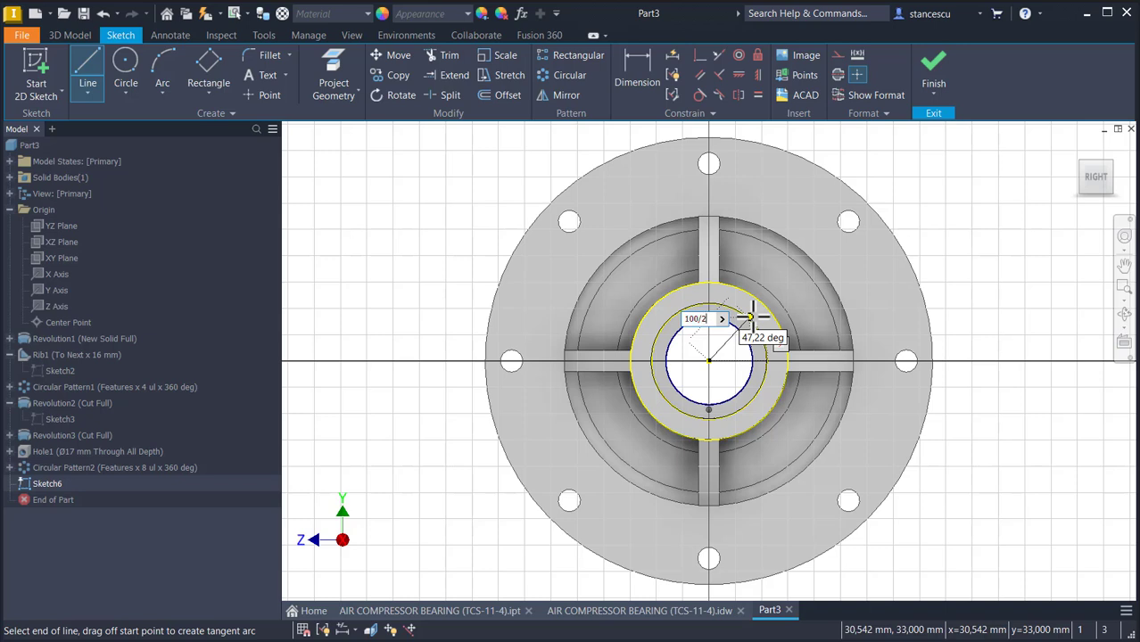
type("50")
key("Tab")
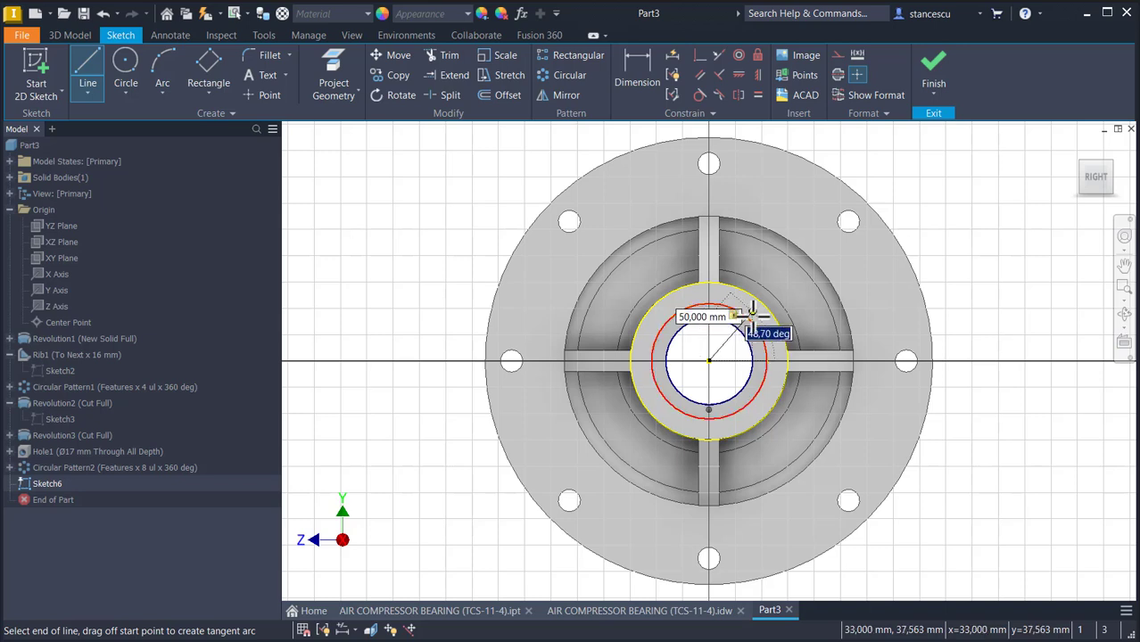
type("45")
key("Return")
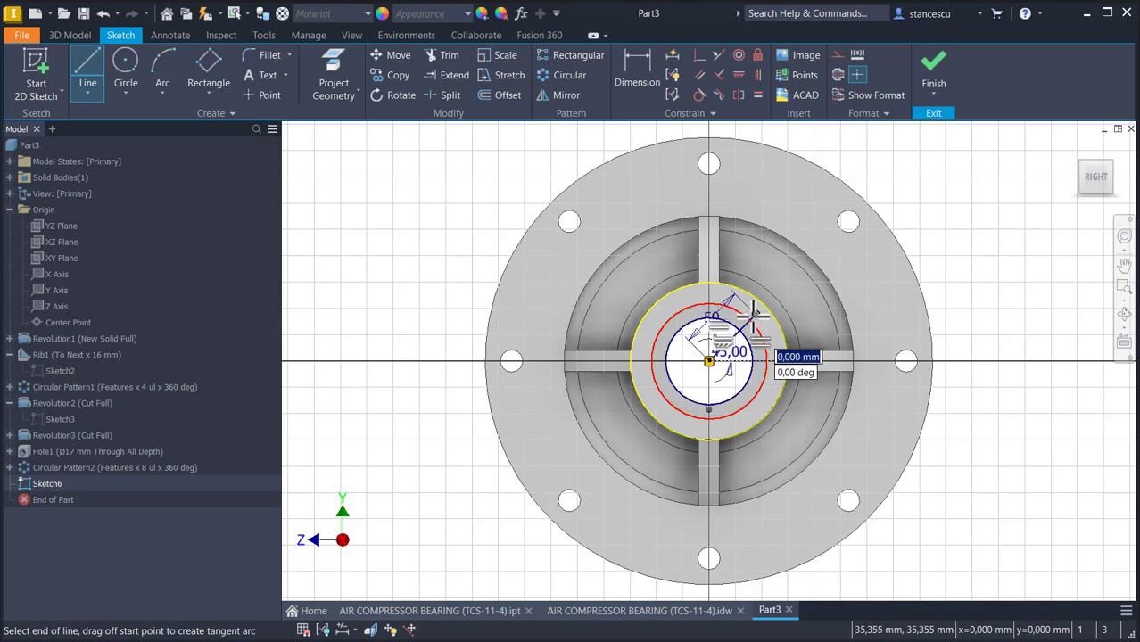
key("Escape")
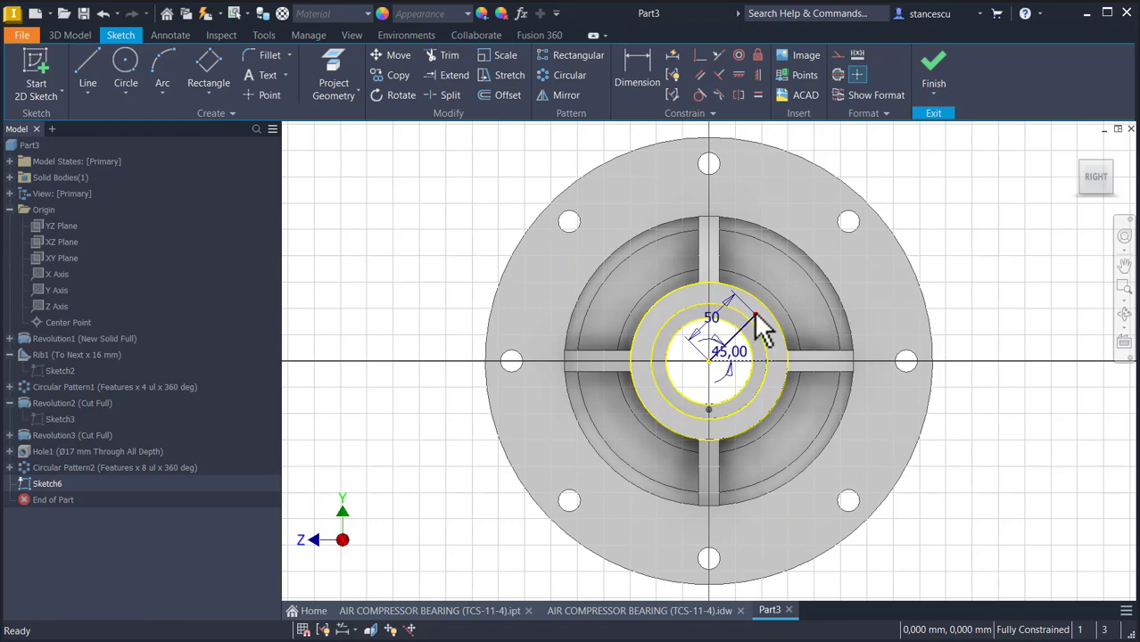
left_click(930, 69)
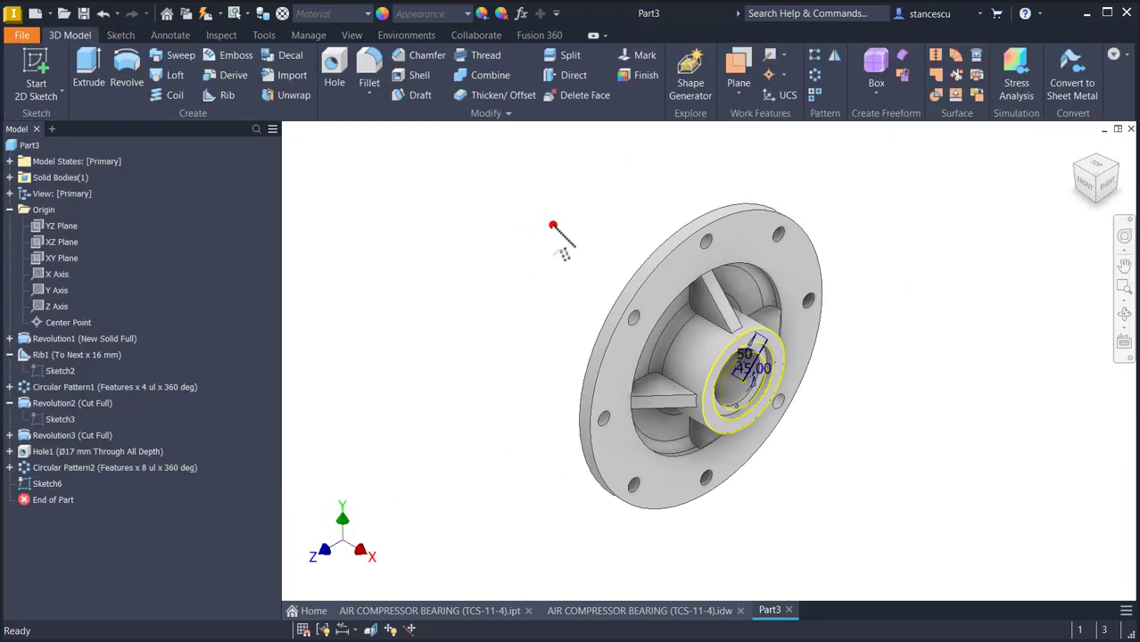
left_click(552, 225)
Create an ISO Metric profile M6x1 tapped hole at the outer endpoint of the 45-degree line, with 12 mm thread depth and 17.1 mm hole depth
left_click(327, 63)
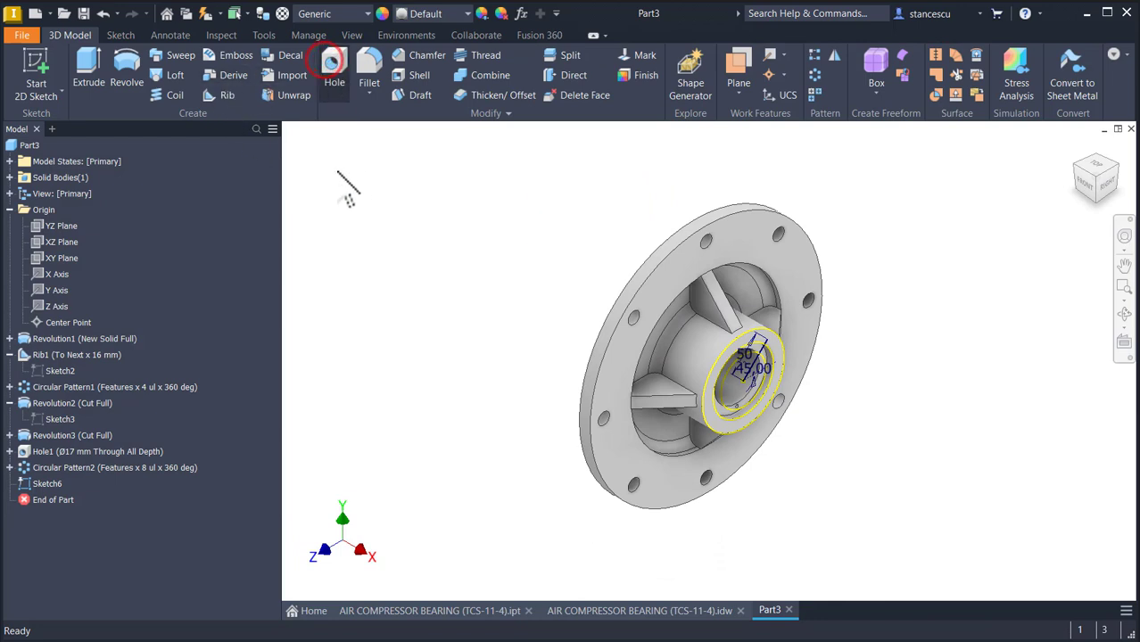
left_click(433, 243)
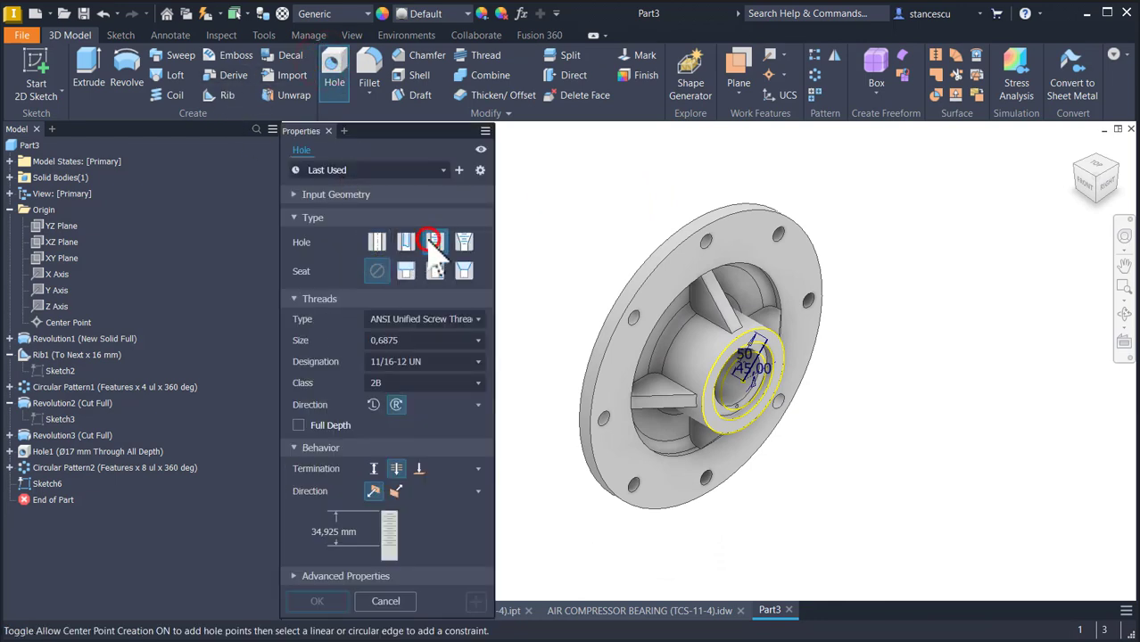
left_click(401, 320)
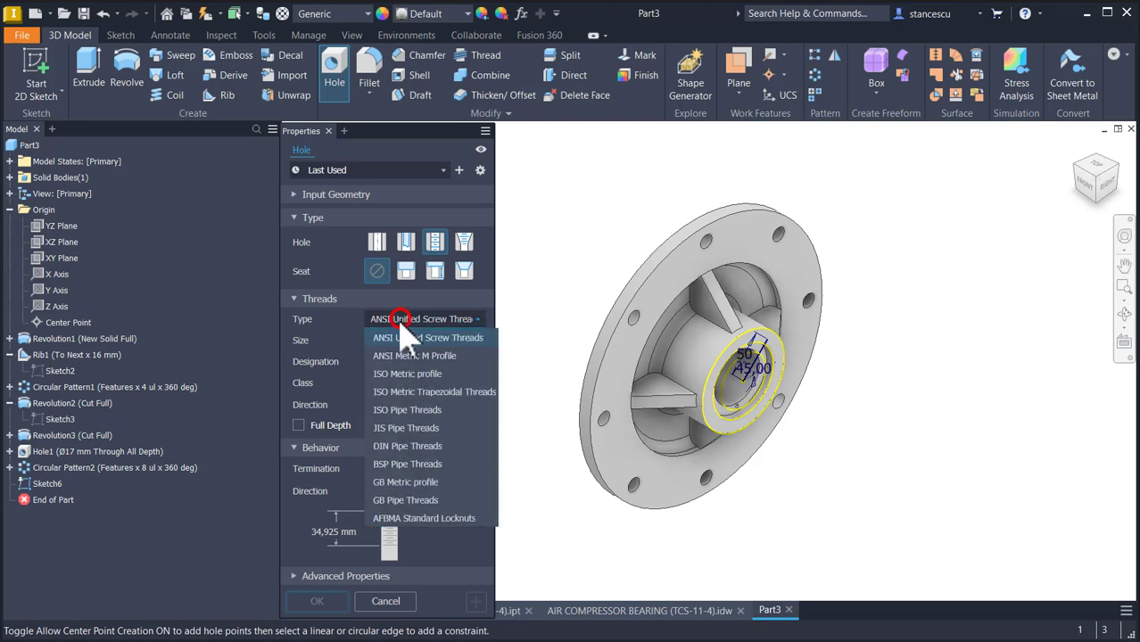
left_click(393, 373)
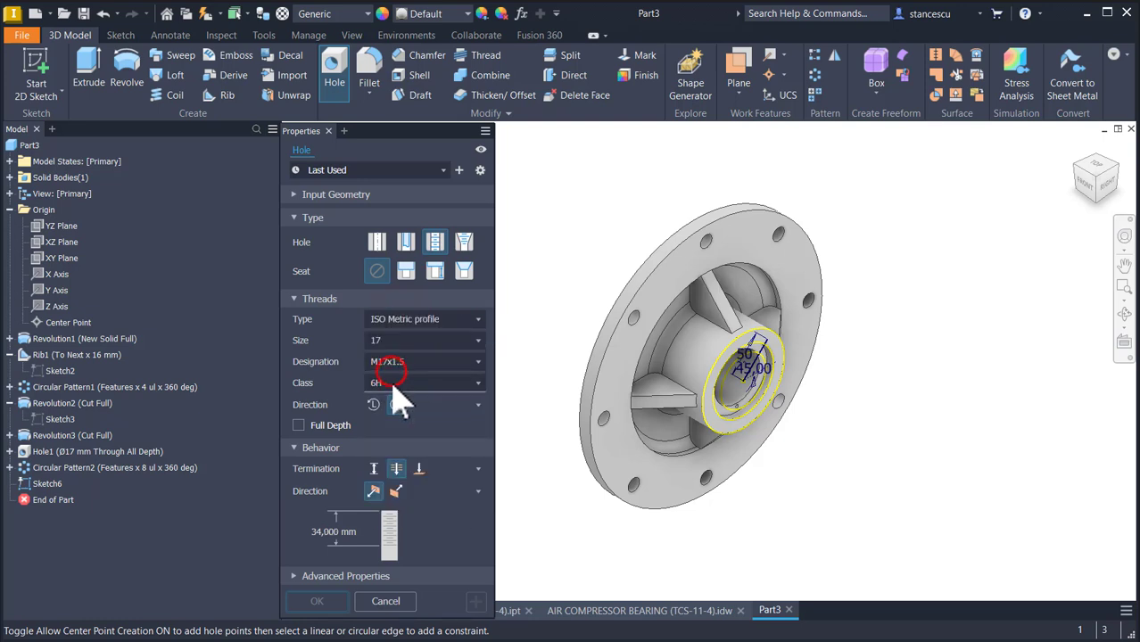
left_click(412, 339)
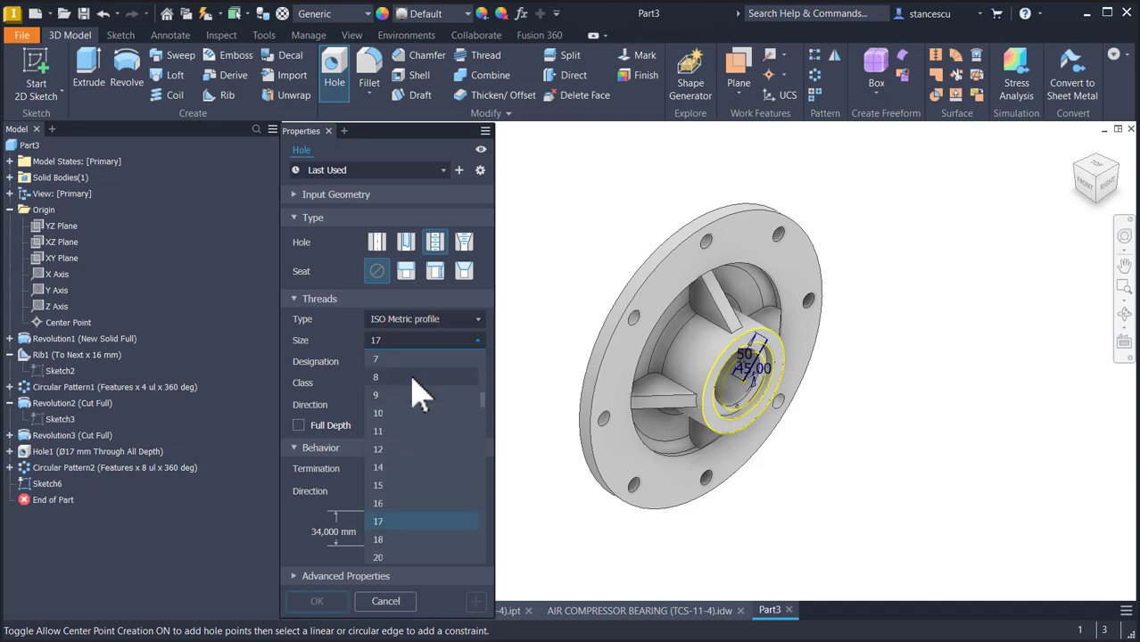
scroll(415, 396, "up", 2)
left_click(396, 365)
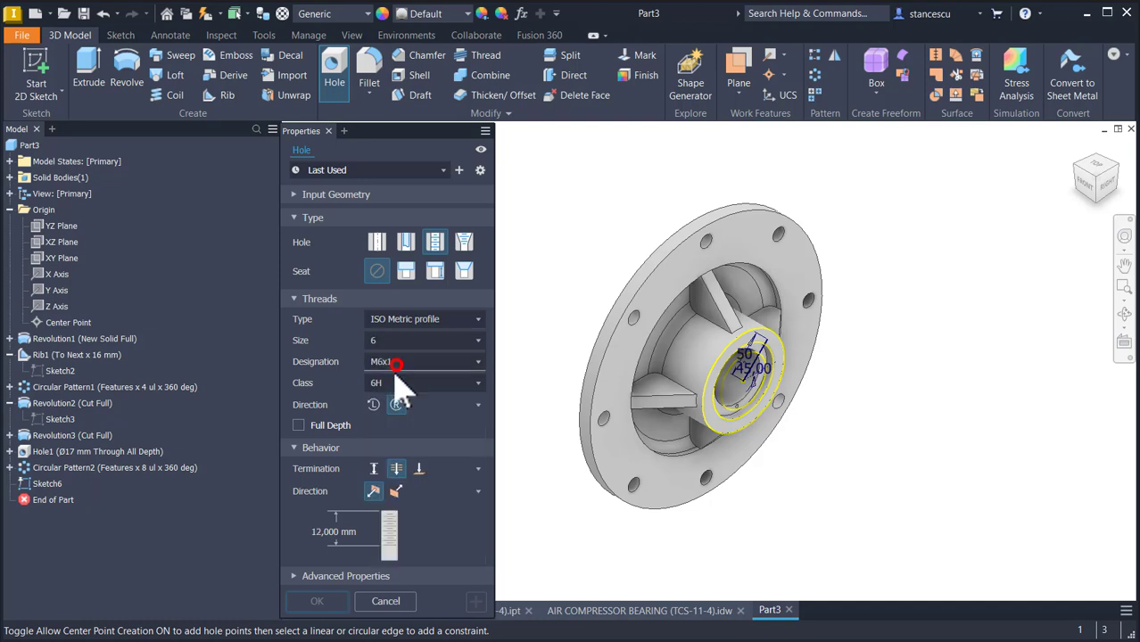
left_click(373, 469)
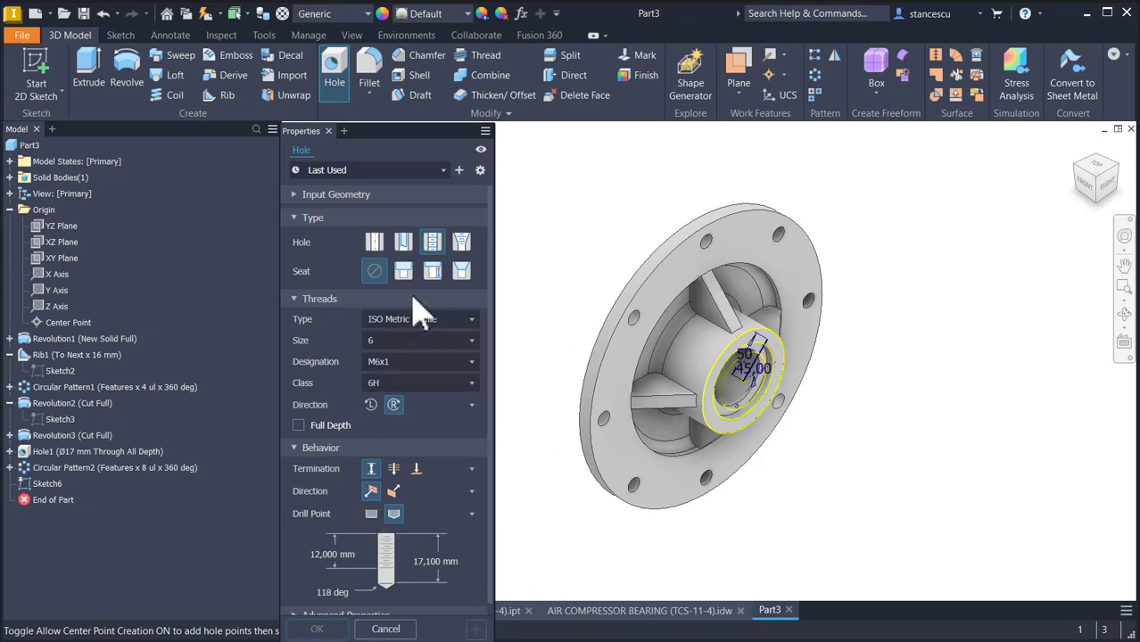
left_click(772, 357)
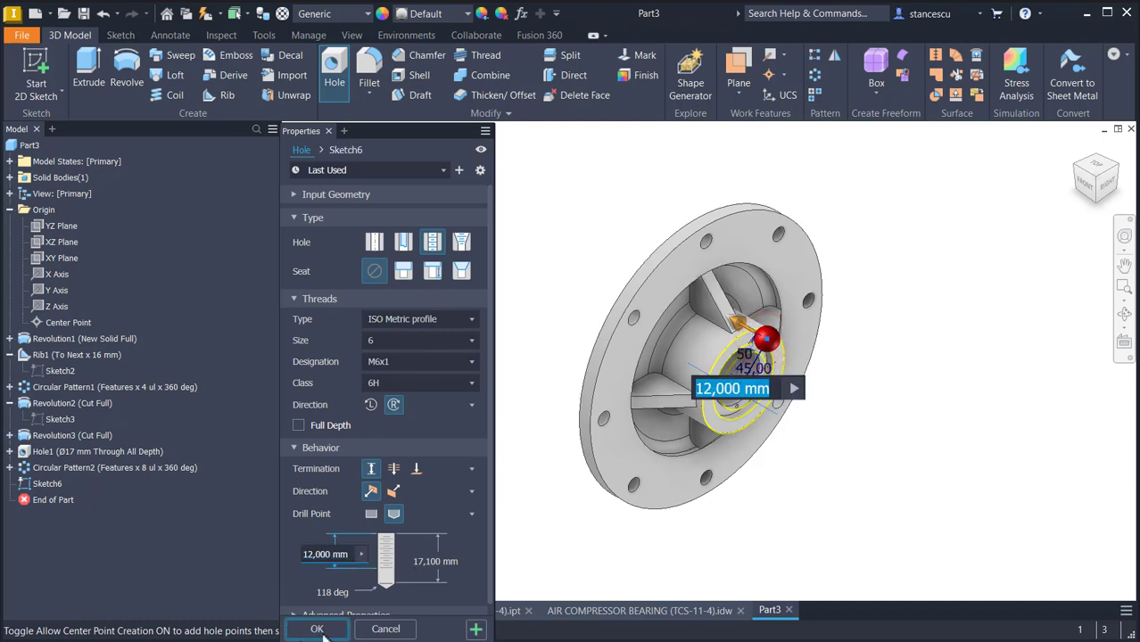
left_click(317, 629)
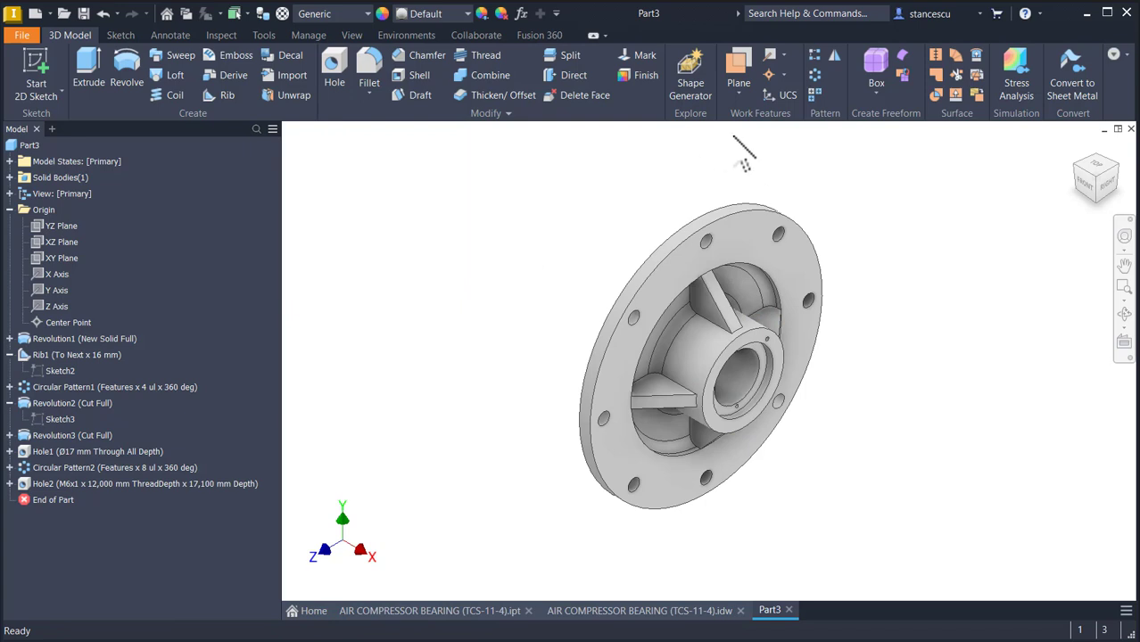
Pattern the M6 threaded hole circularly about the hub axis with 4 occurrences over 360 degrees
left_click(814, 76)
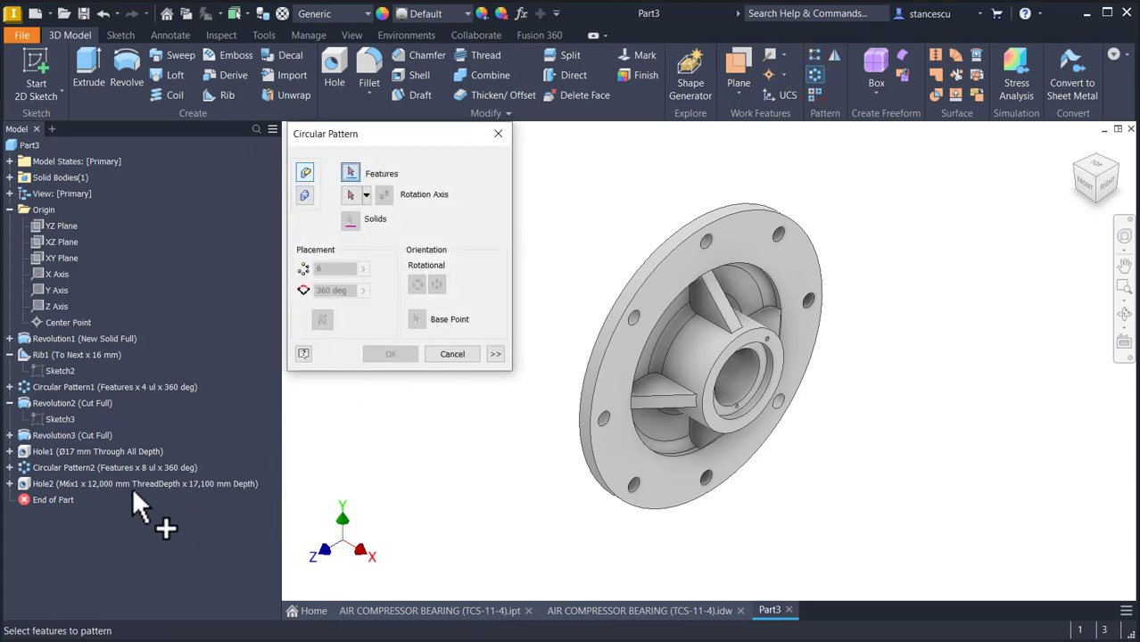
left_click(99, 486)
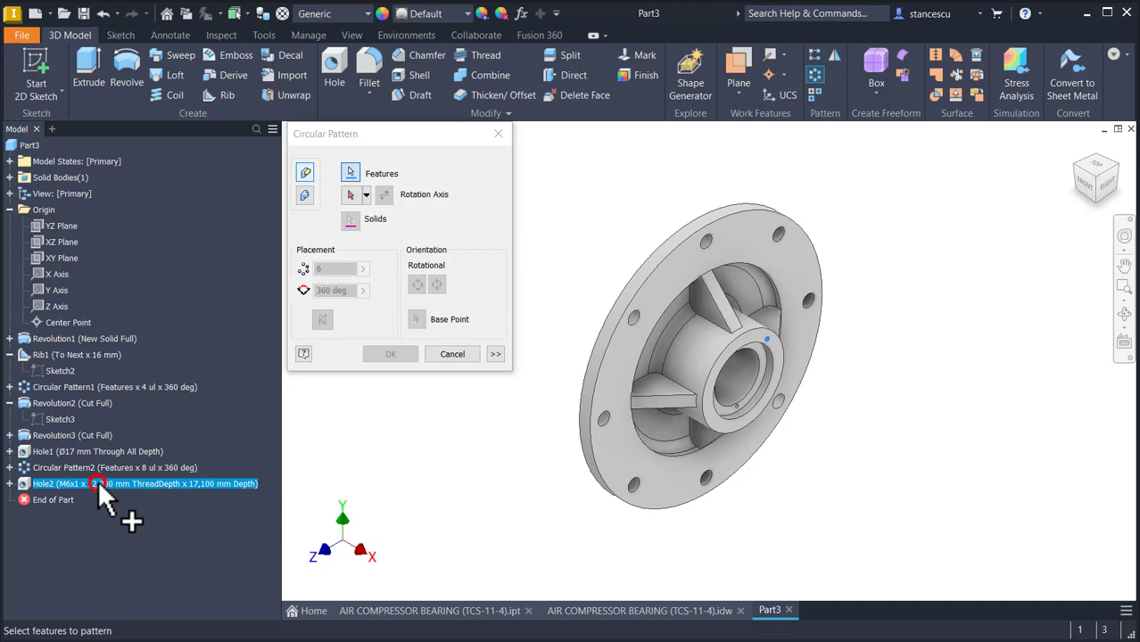
left_click(352, 193)
left_click(690, 348)
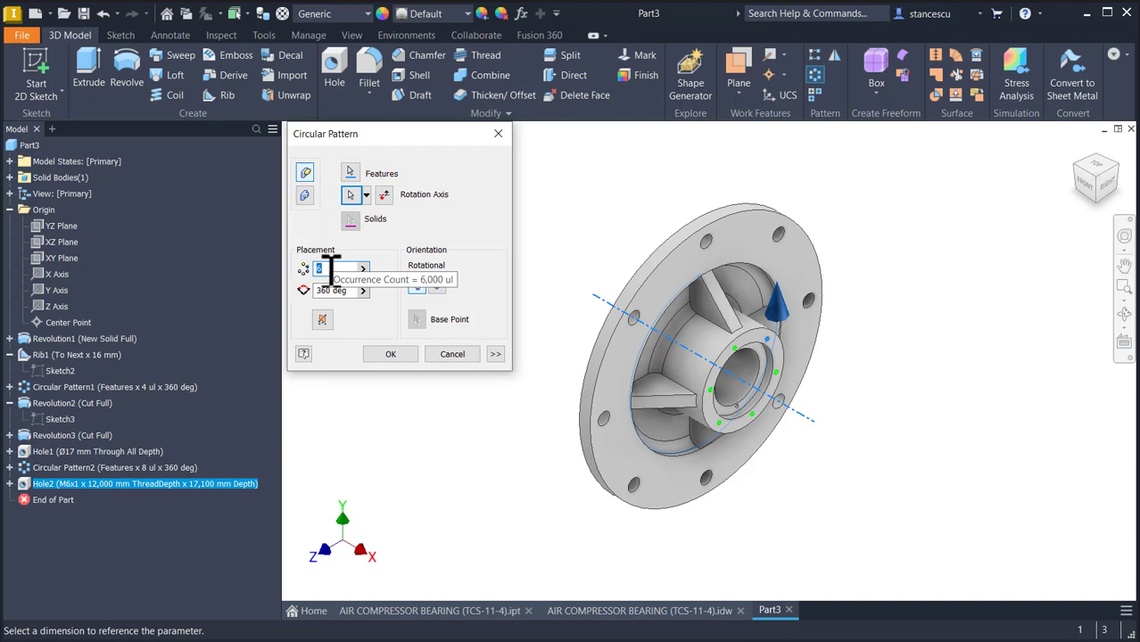
left_click(389, 354)
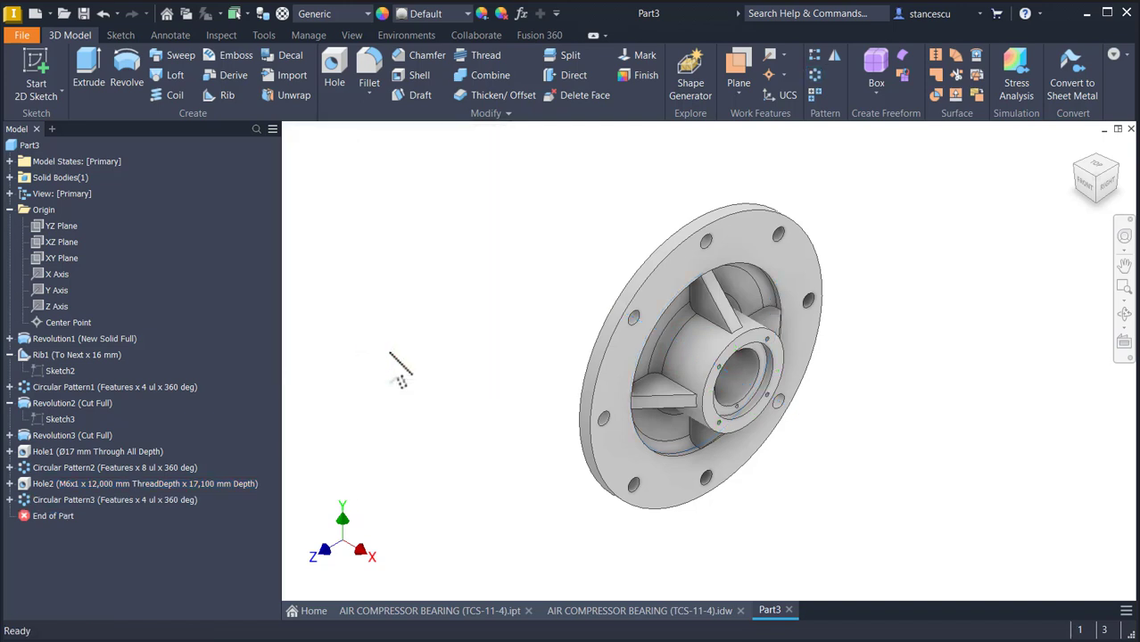
Inspect the part from behind and collapse the Rib1, Revolution2 and Origin entries in the model tree
key("F6")
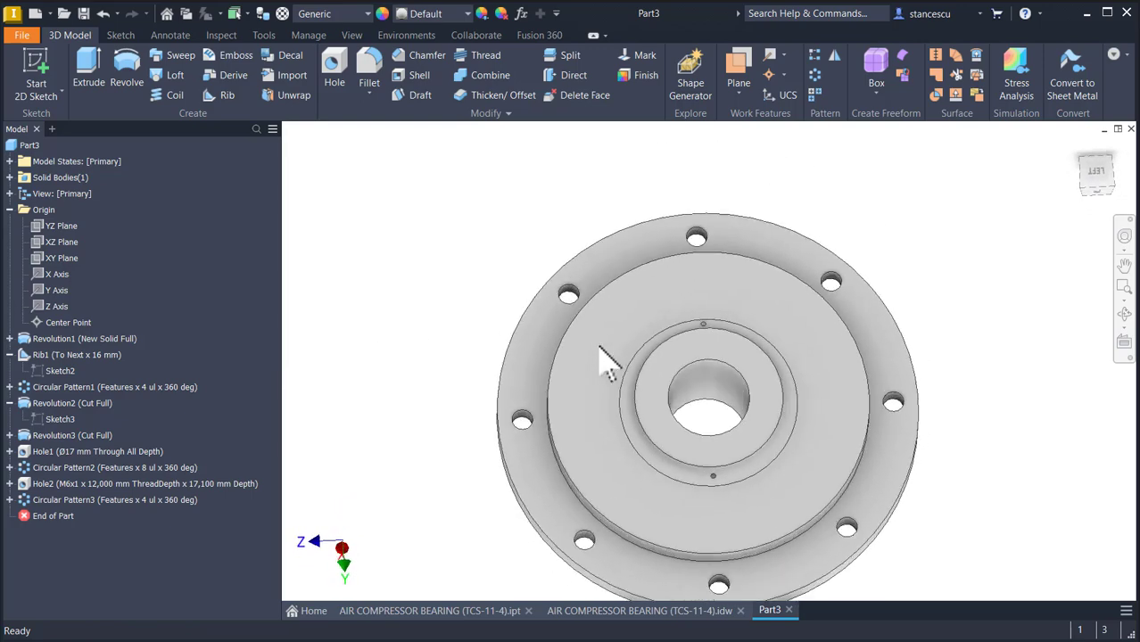
key("F6")
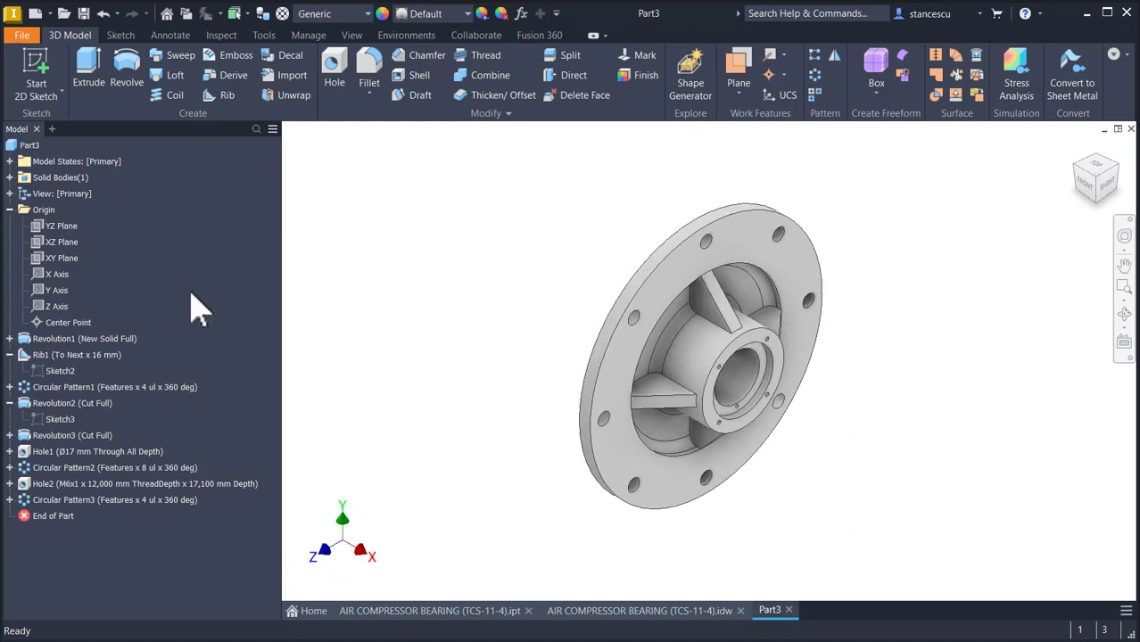
left_click(9, 355)
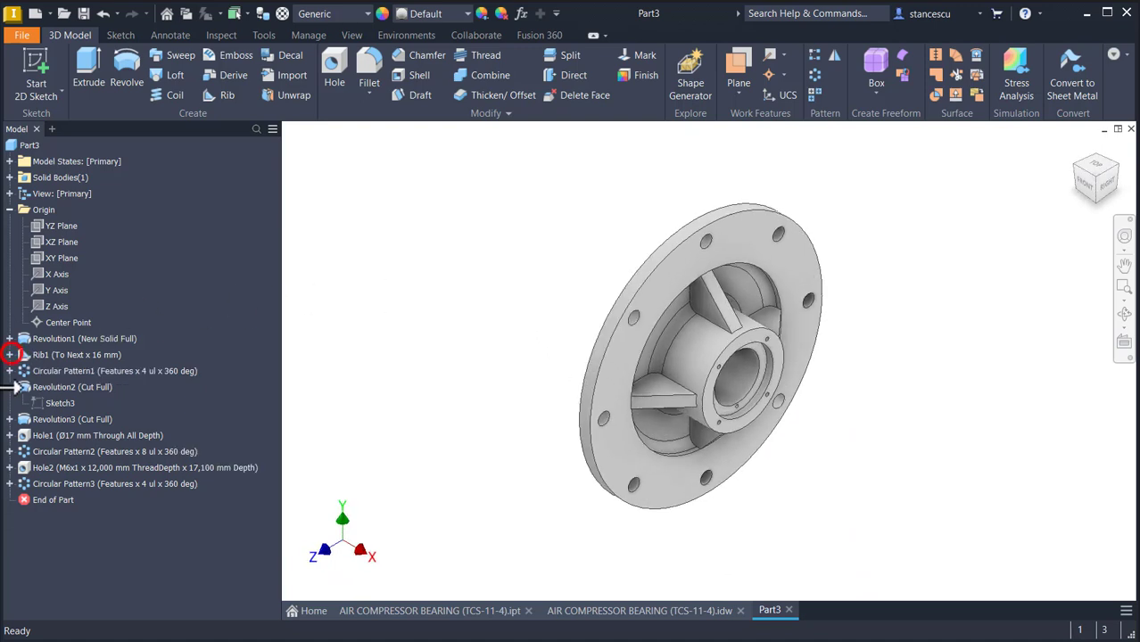
left_click(9, 387)
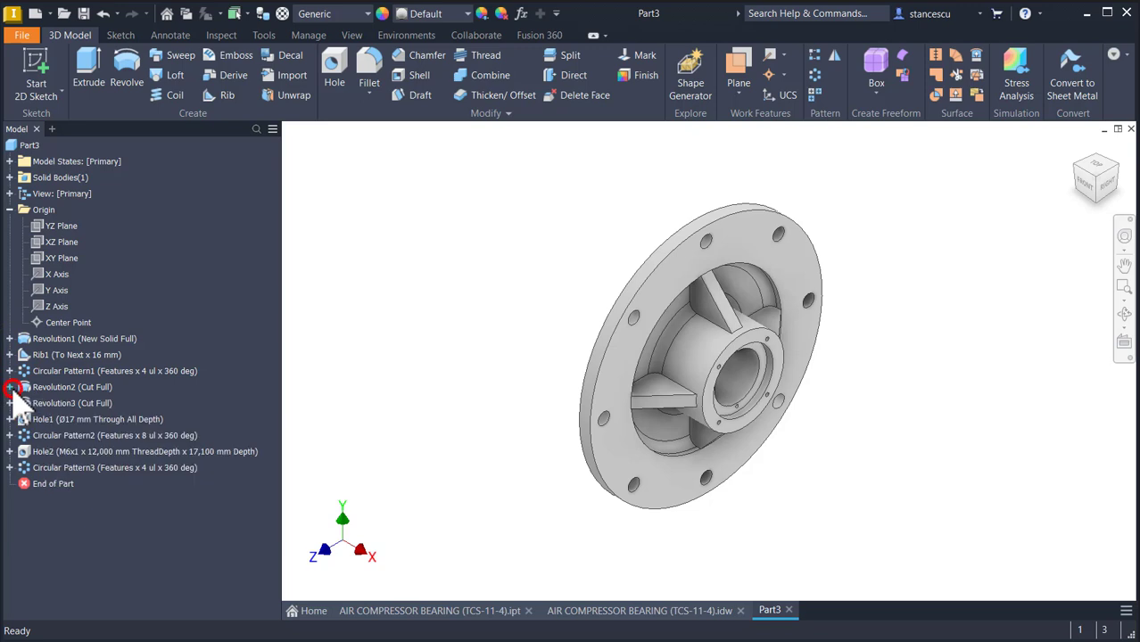
left_click(9, 210)
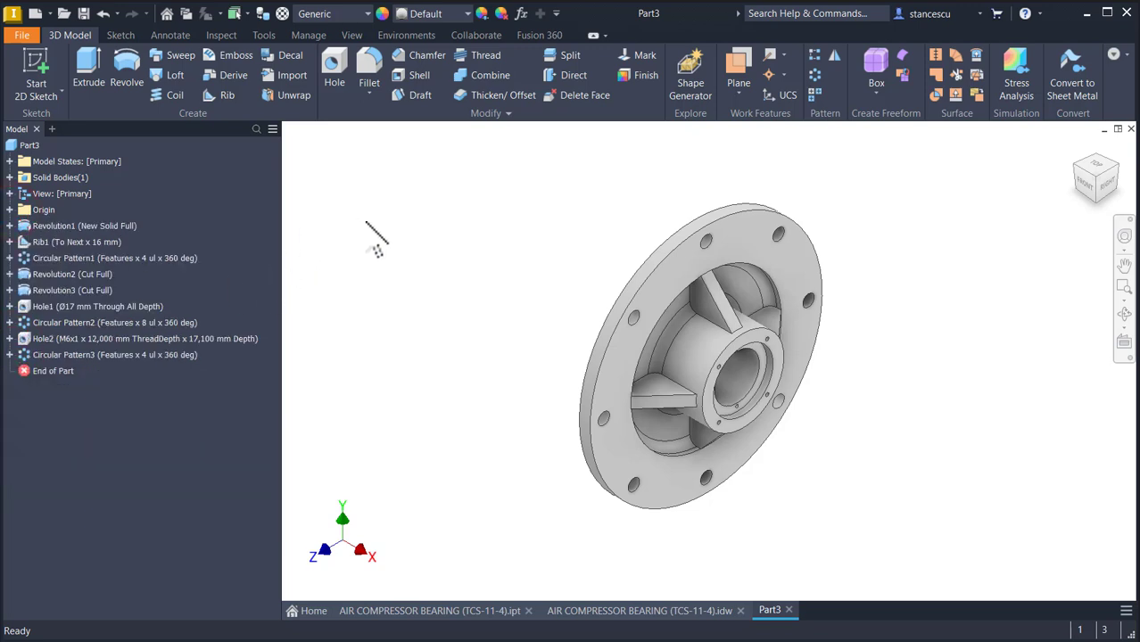
Calculate the part's physical properties in its iProperties, copy the volume value and close the properties
left_click(15, 146)
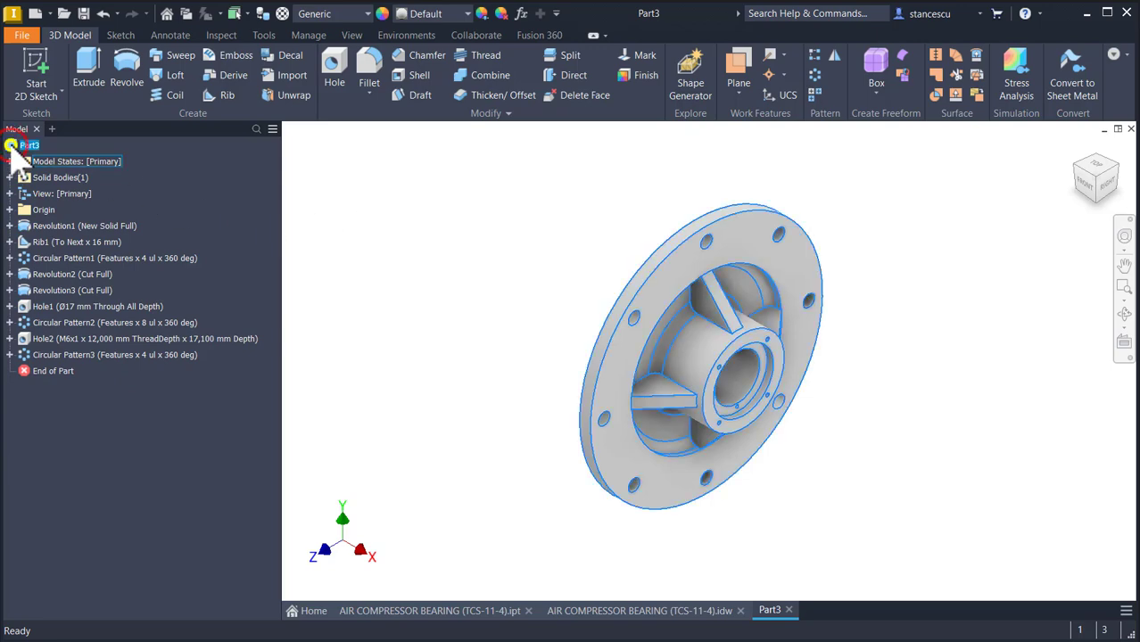
right_click(13, 148)
left_click(62, 340)
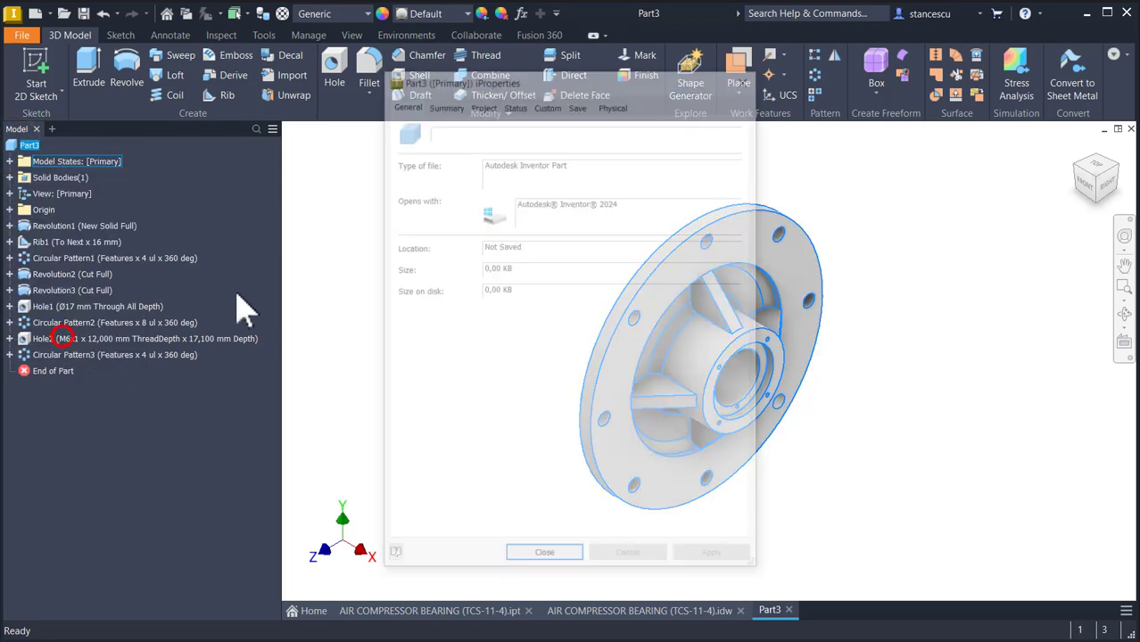
left_click(621, 103)
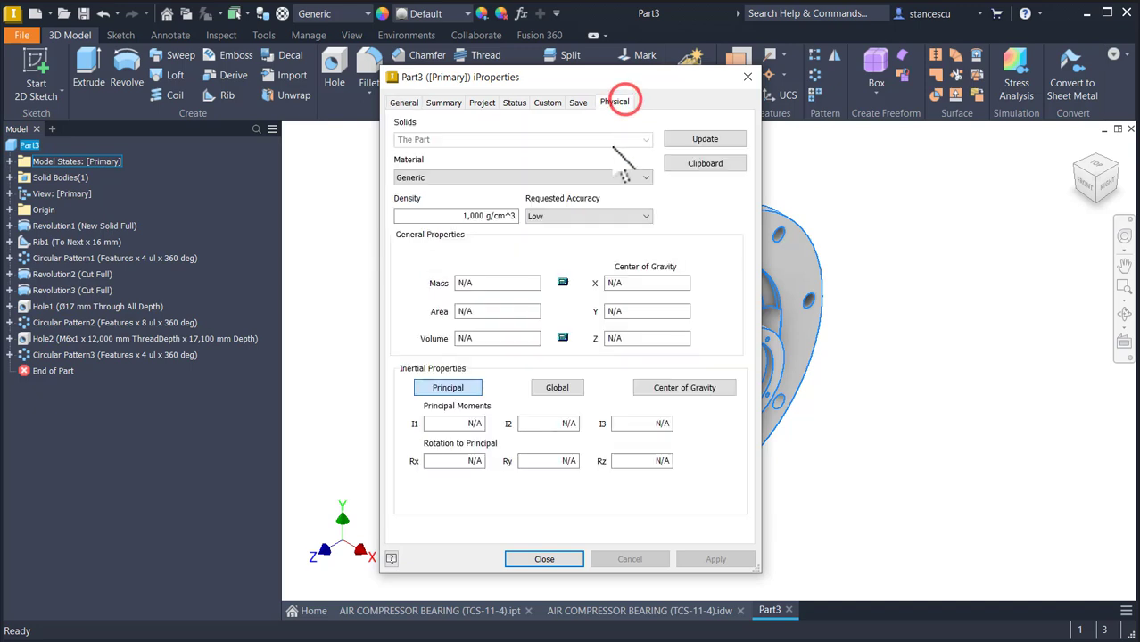
left_click(676, 139)
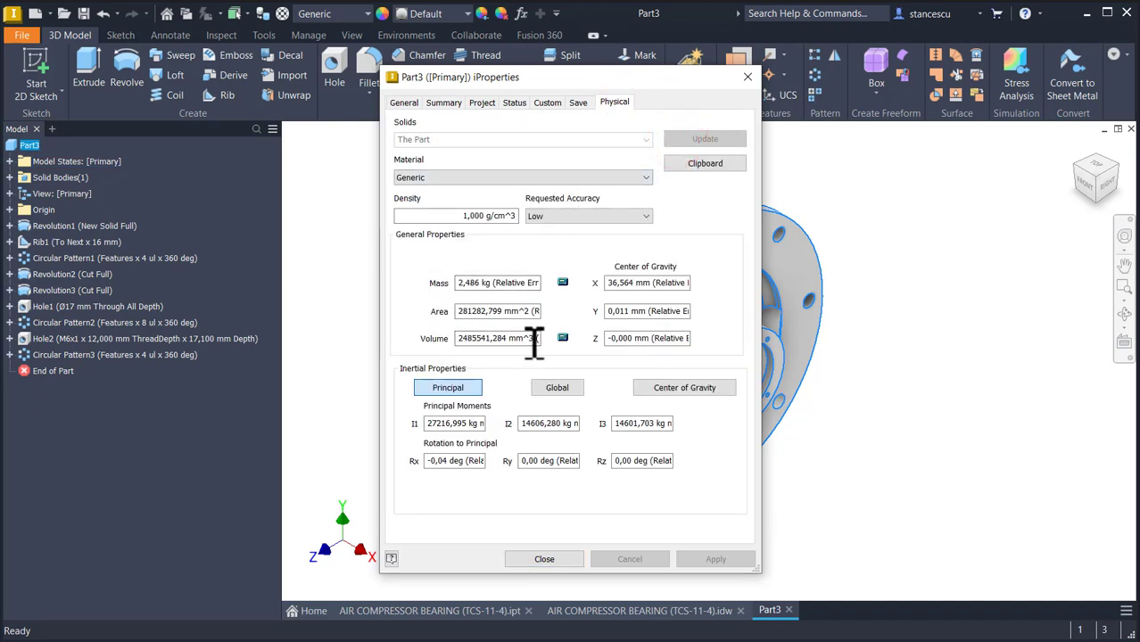
left_click_drag(533, 339, 406, 337)
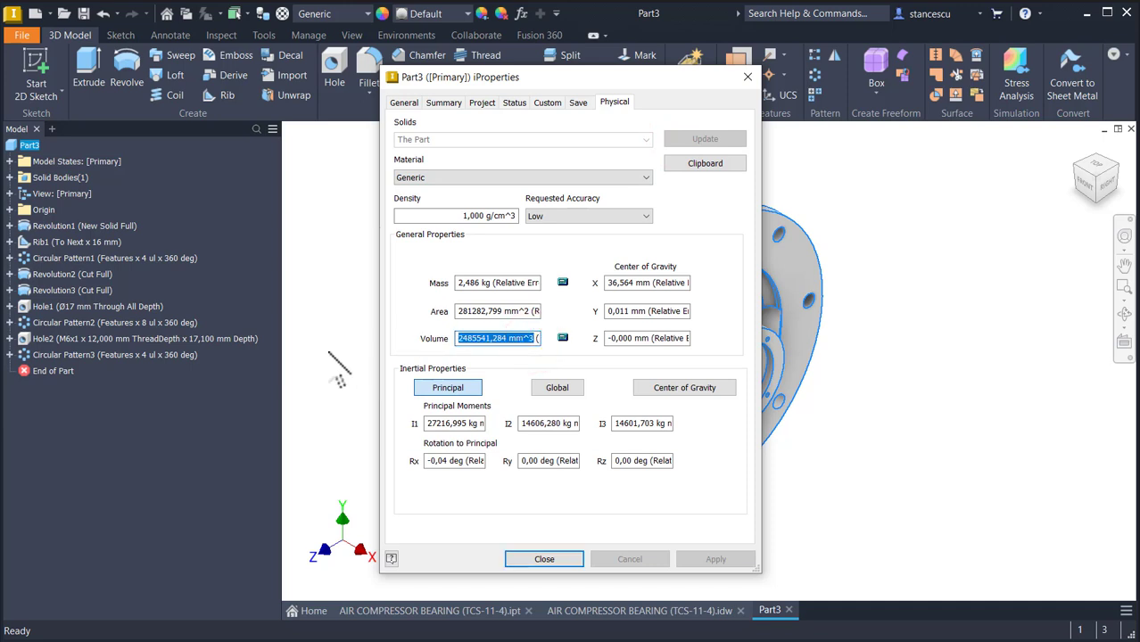
key("ctrl+c")
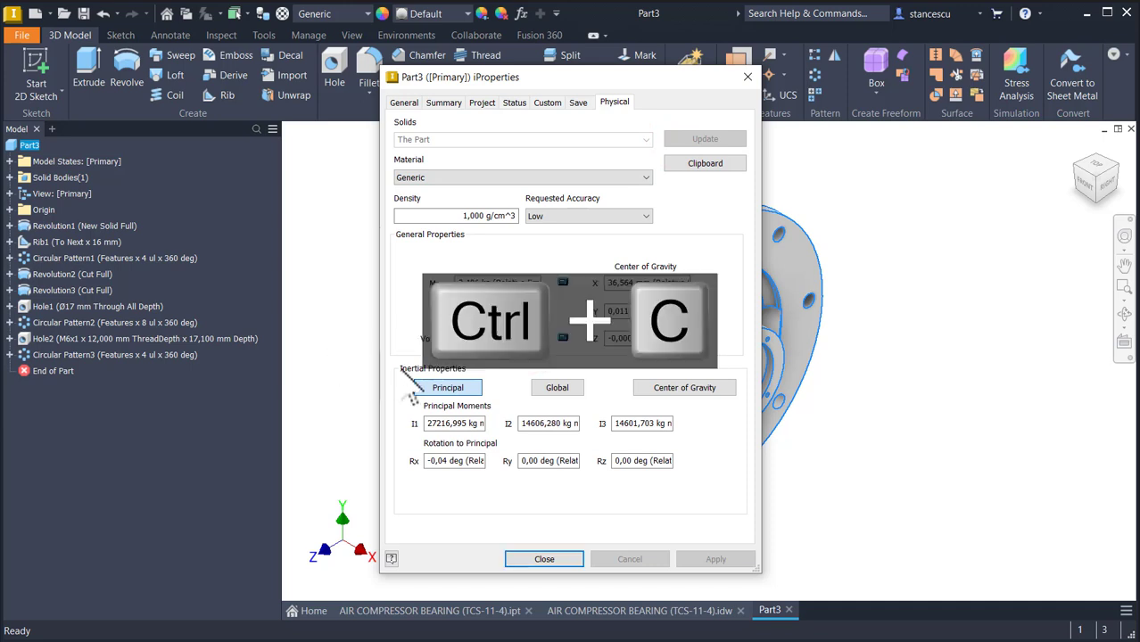
left_click(537, 559)
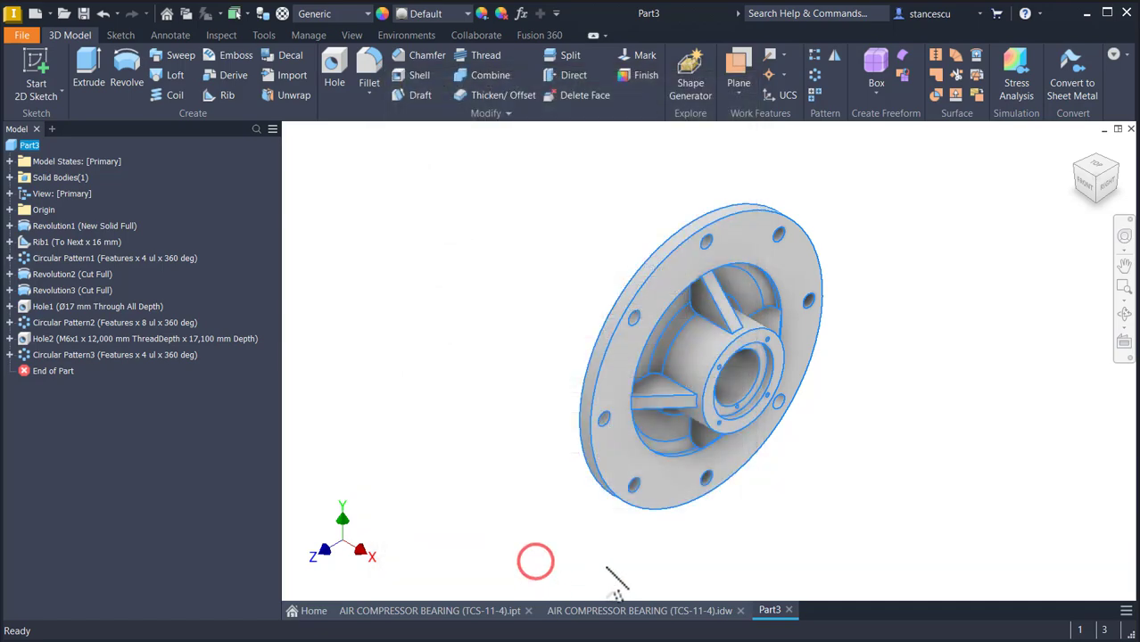
Return to the air compressor bearing drawing and check the volume note beneath the isometric view against the part's volume
left_click(658, 612)
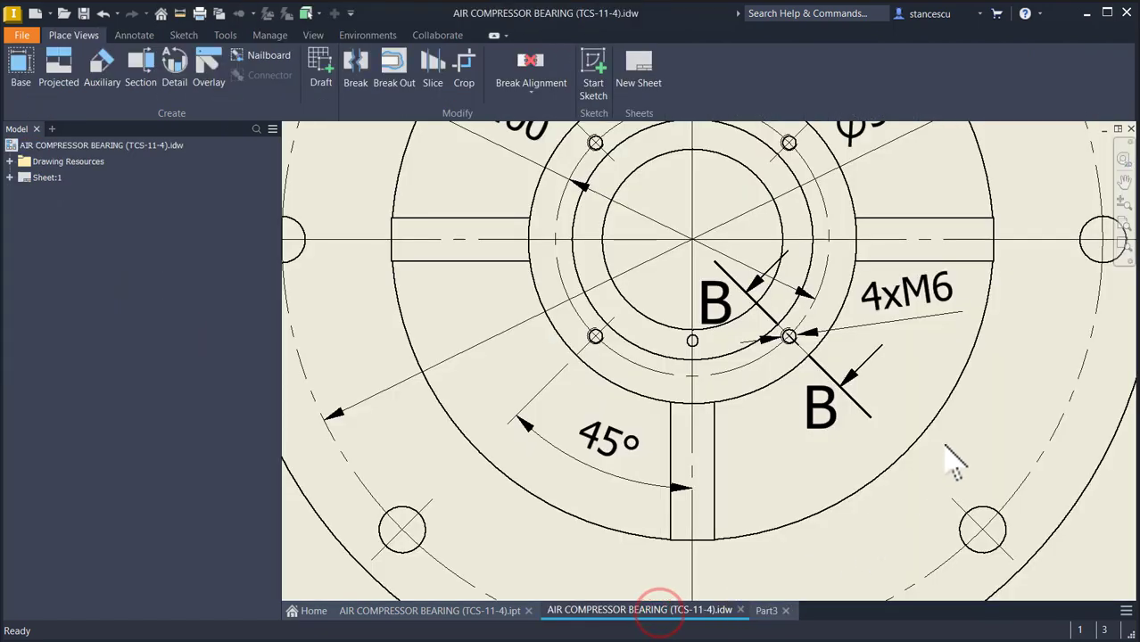
key("Home")
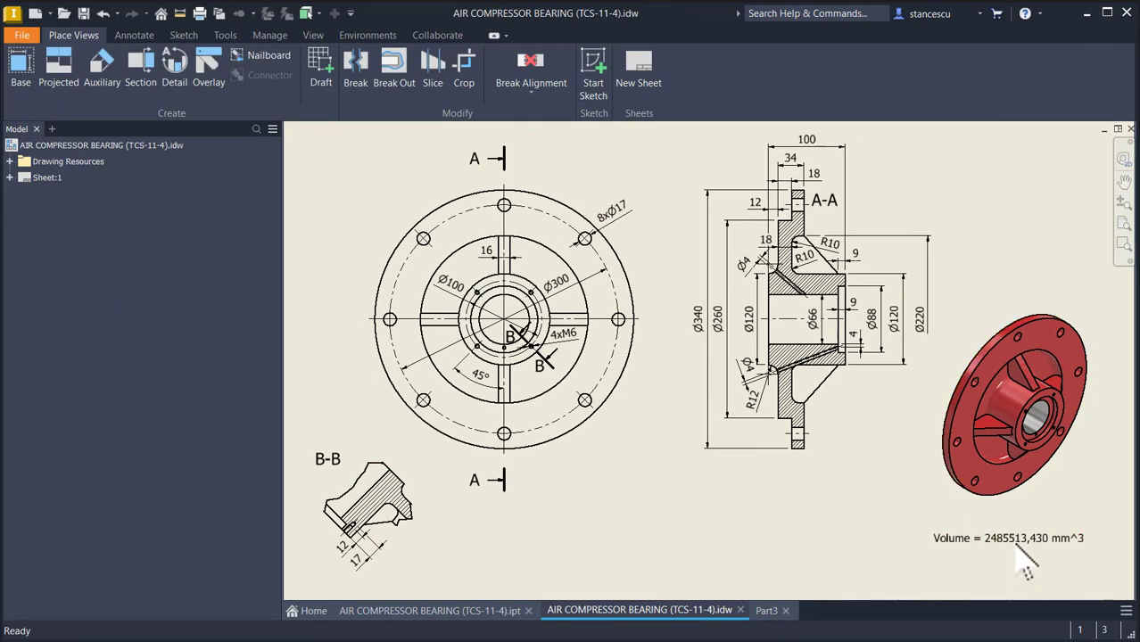
Paste the copied volume, 2485541,284 mm^3, on a second line of the drawing's volume note, aligned beneath the existing value
left_click(1016, 538)
double_click(1019, 537)
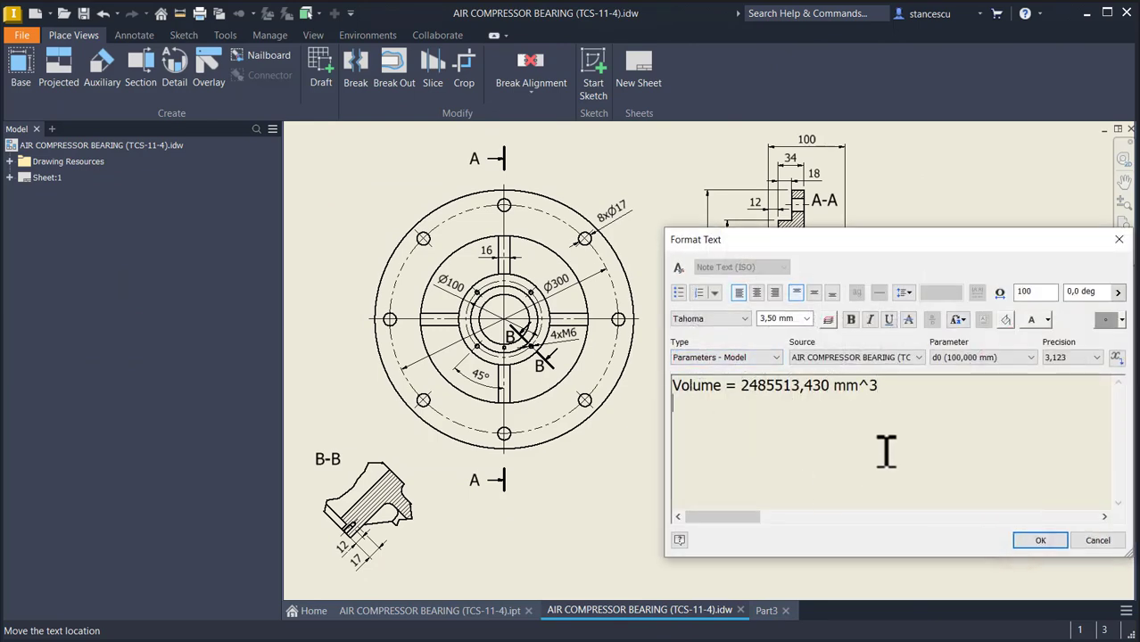
key("ctrl+v")
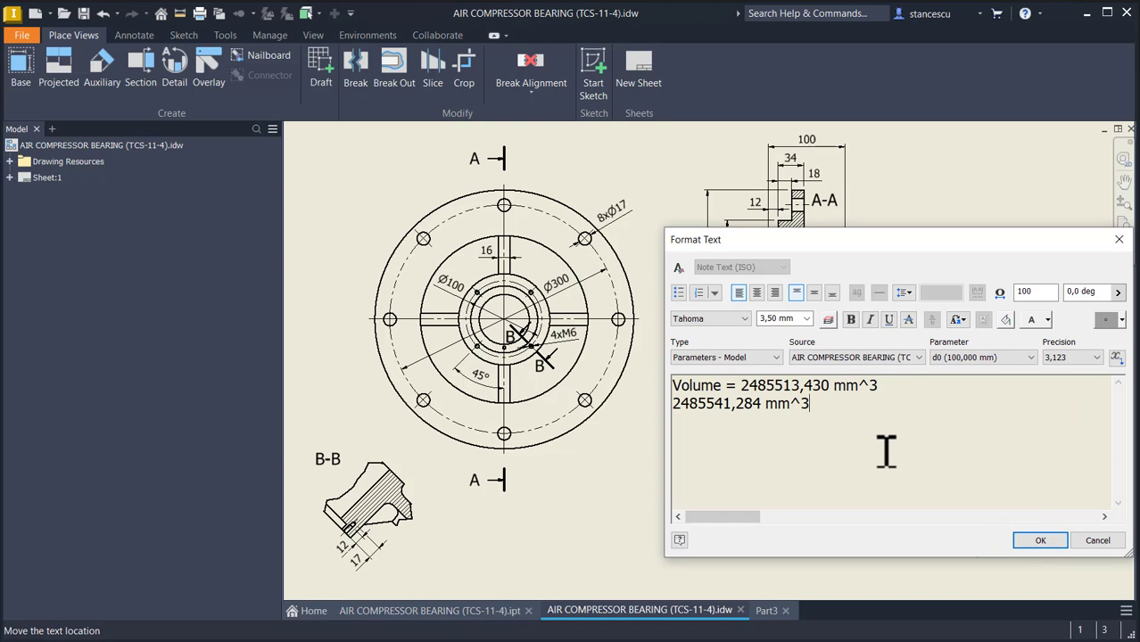
left_click(674, 406)
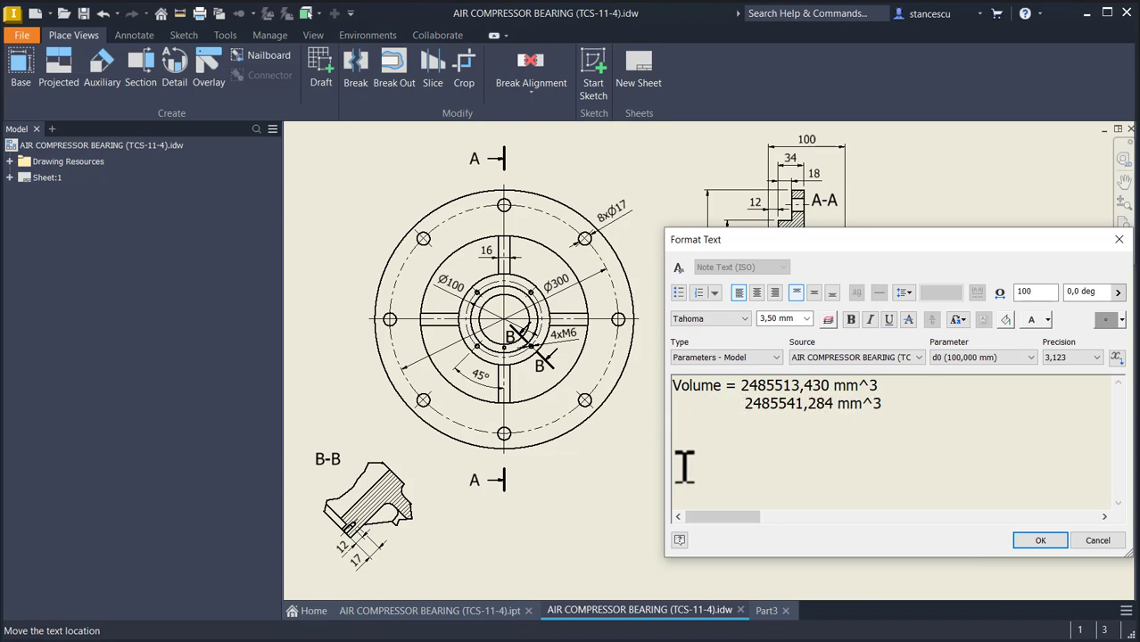
key("BackSpace")
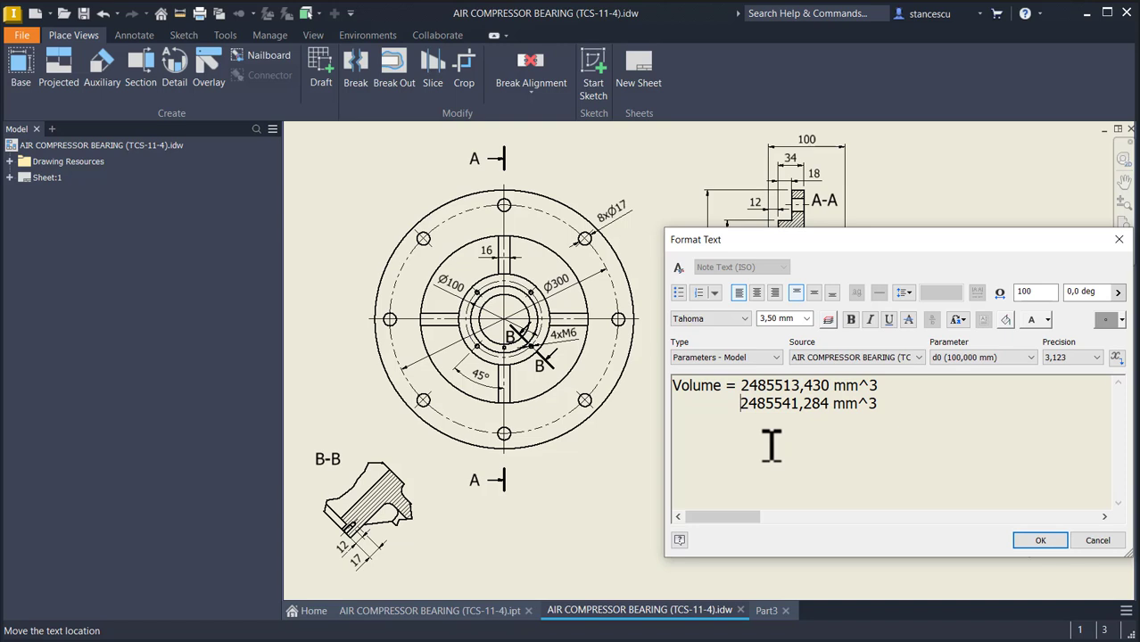
Remove the old value and the extra spacing so the note reads Volume = 2485541,284 mm^3, and apply the edited text
left_click(741, 388)
left_click(883, 390, "shift")
key("Delete")
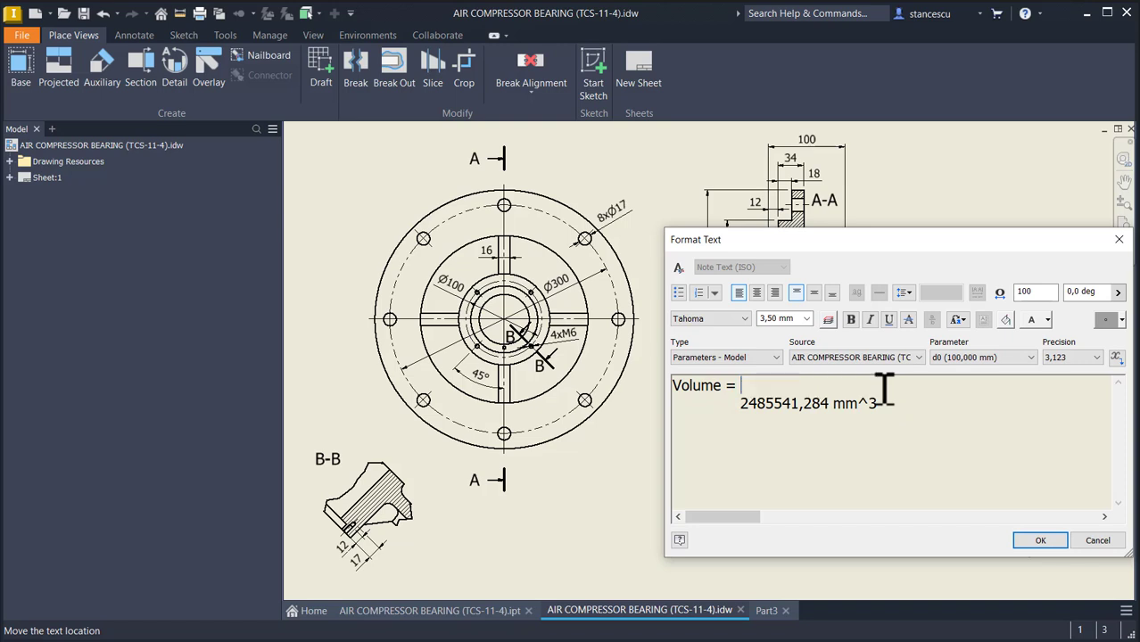
key("Delete")
key("Delete")
key("Delete")
key("Delete")
key("Delete")
key("Delete")
key("Delete")
key("Delete")
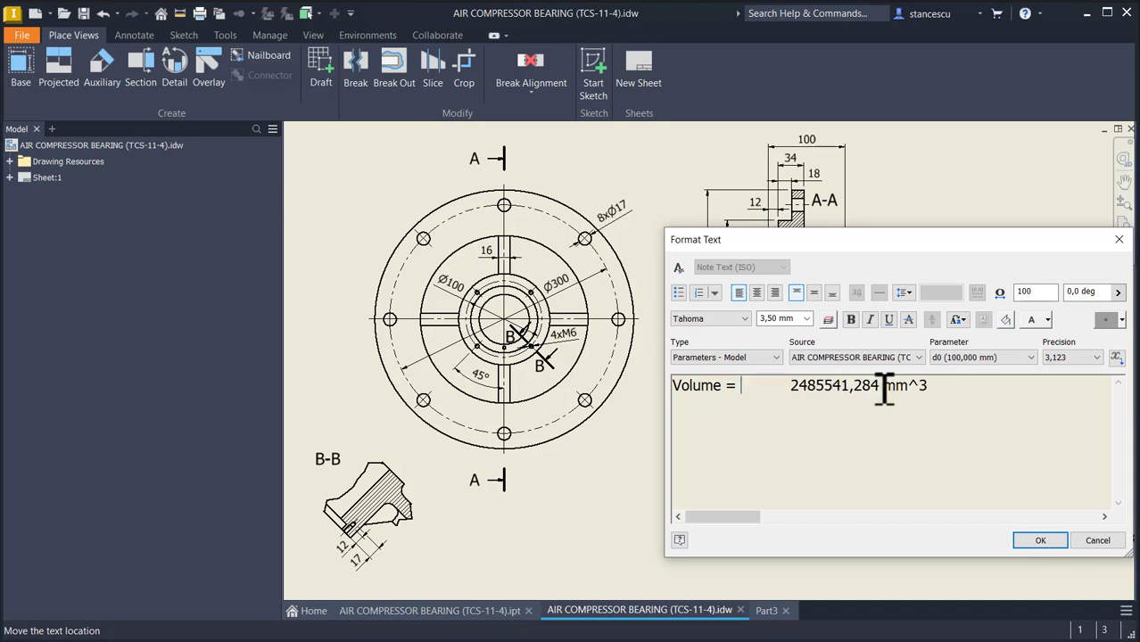
key("Delete")
key("Delete")
key("Delete")
key("Delete")
key("Delete")
key("Delete")
key("Delete")
key("Delete")
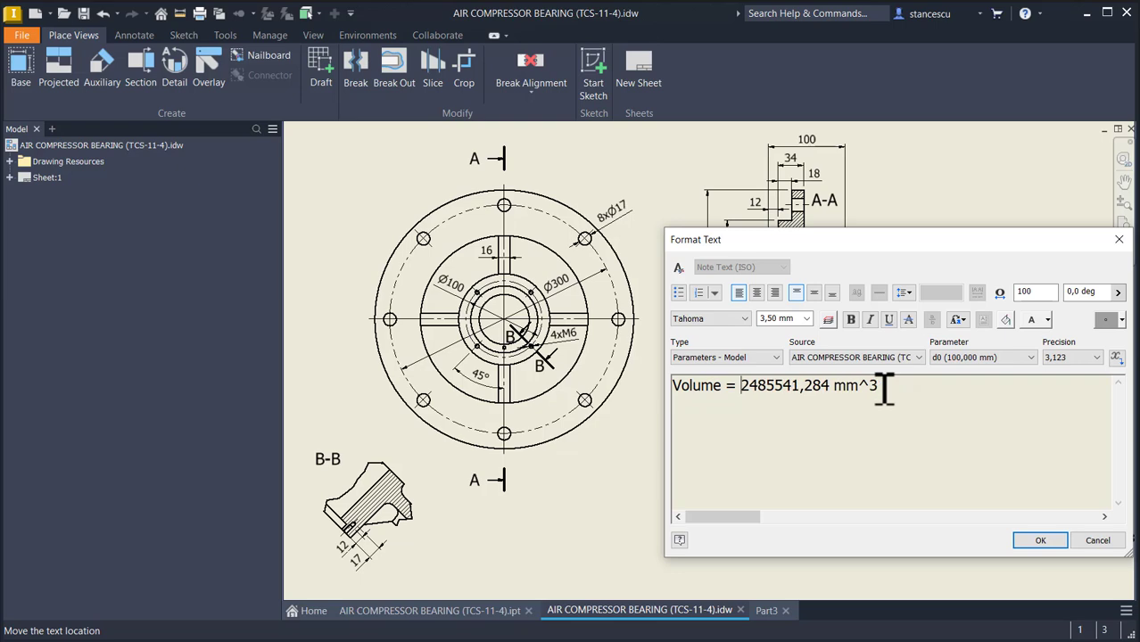
left_click(1035, 540)
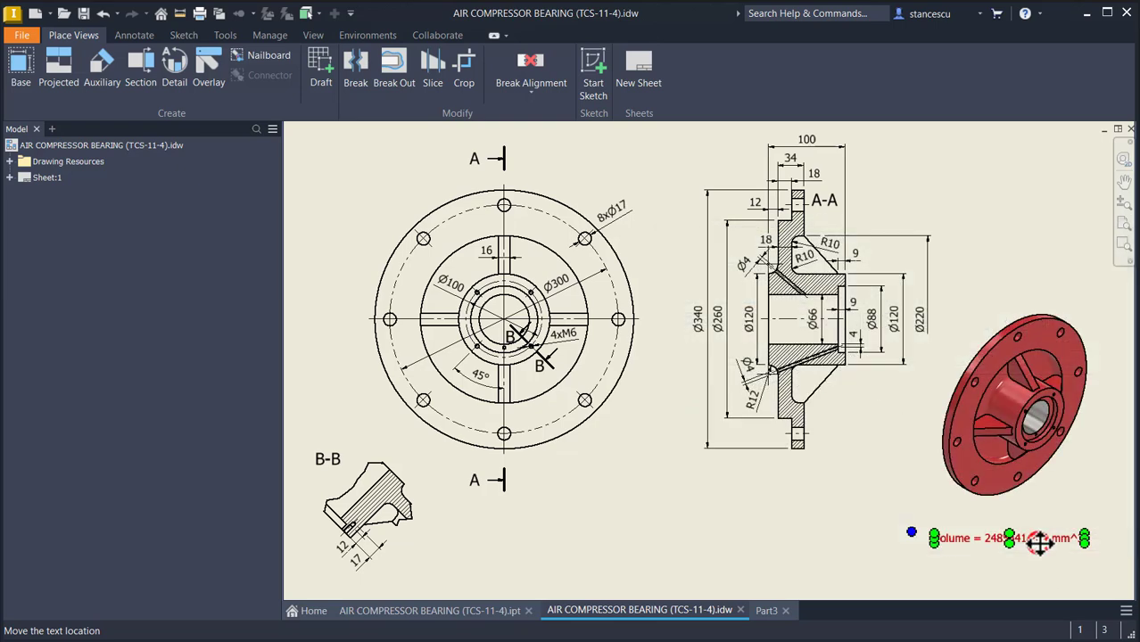
left_click(794, 496)
Return to Part3 and assign it the Steel, Cast material
left_click(763, 612)
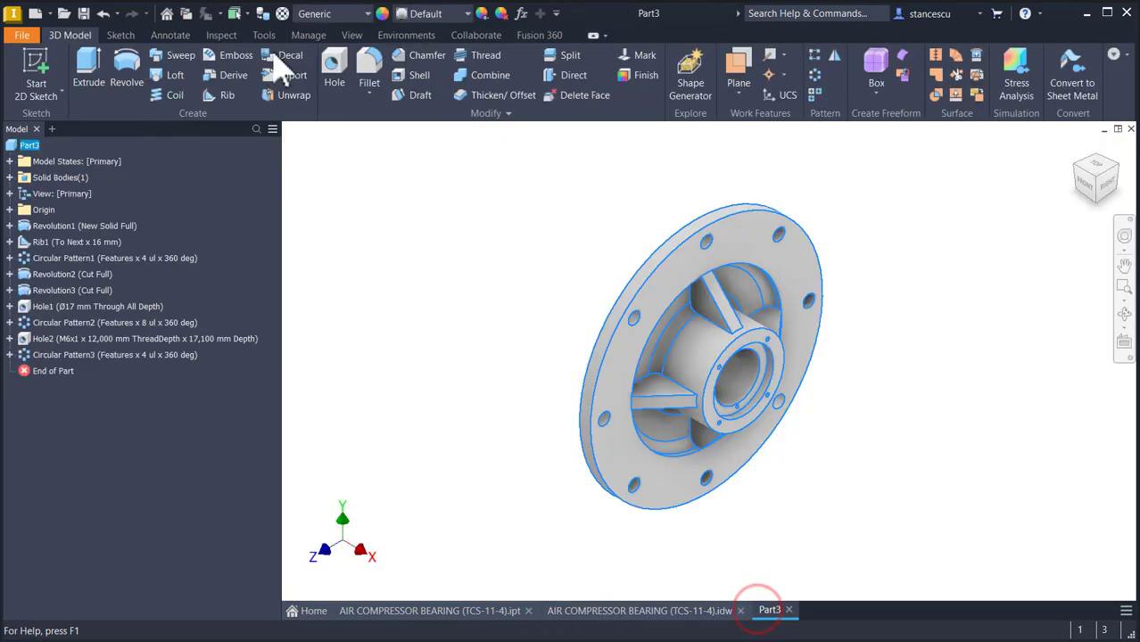
left_click(313, 14)
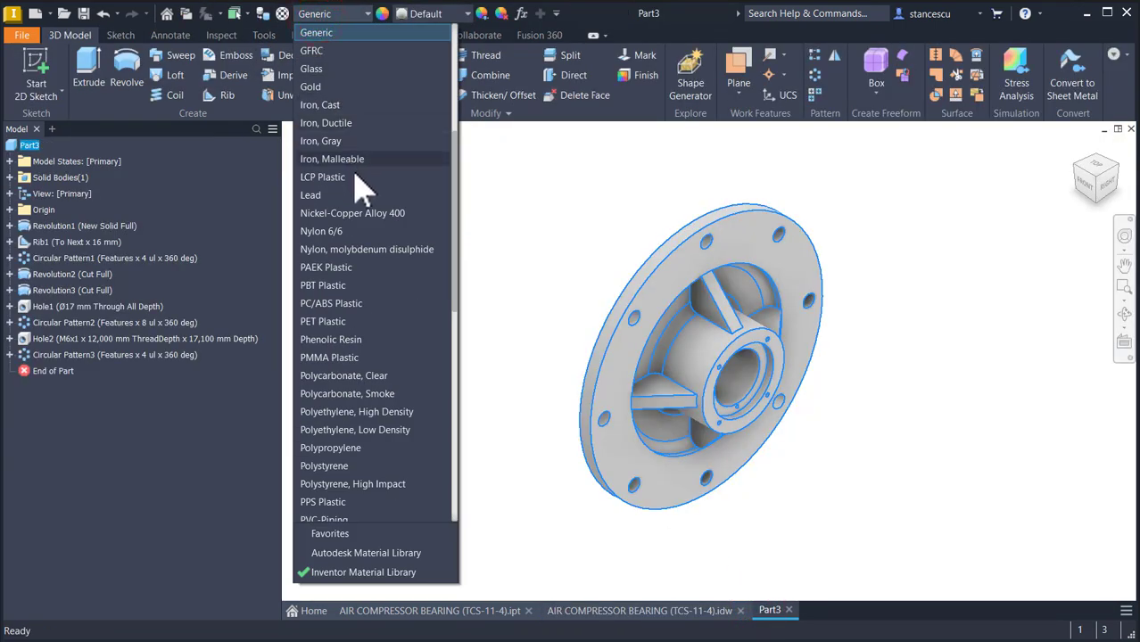
scroll(358, 355, "down", 7)
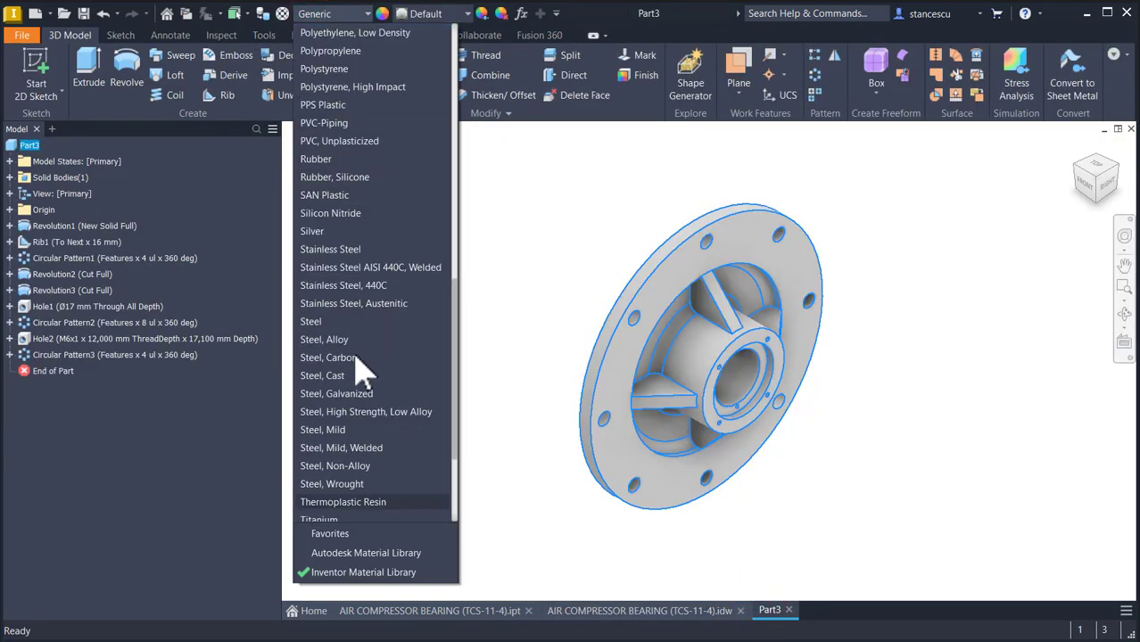
left_click(347, 376)
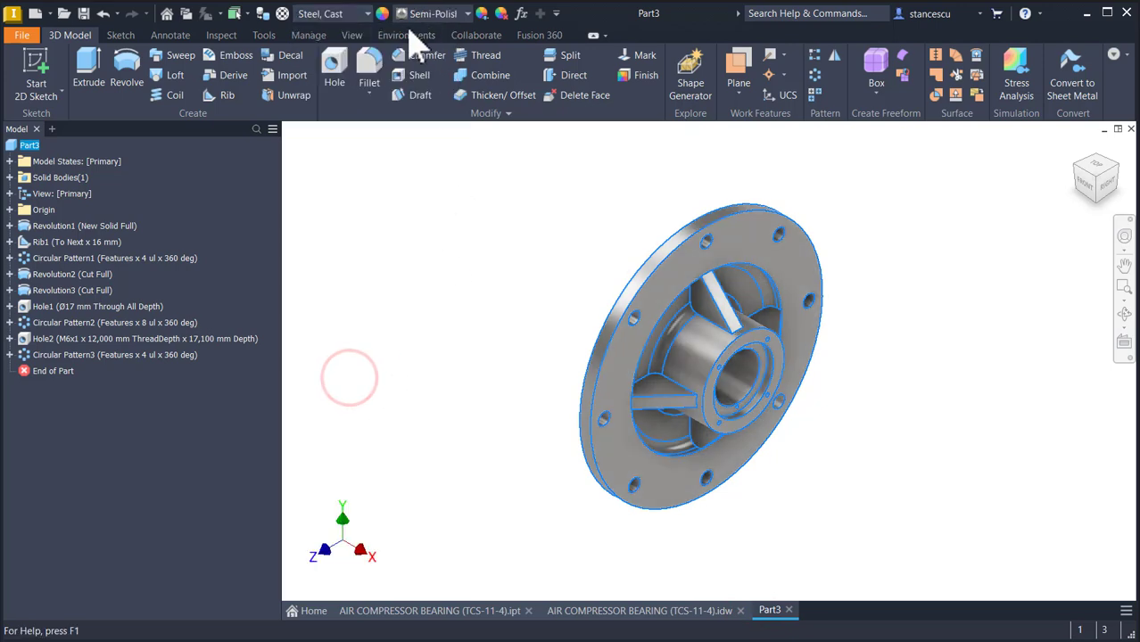
Set the appearance of the whole part to Red
left_click(431, 14)
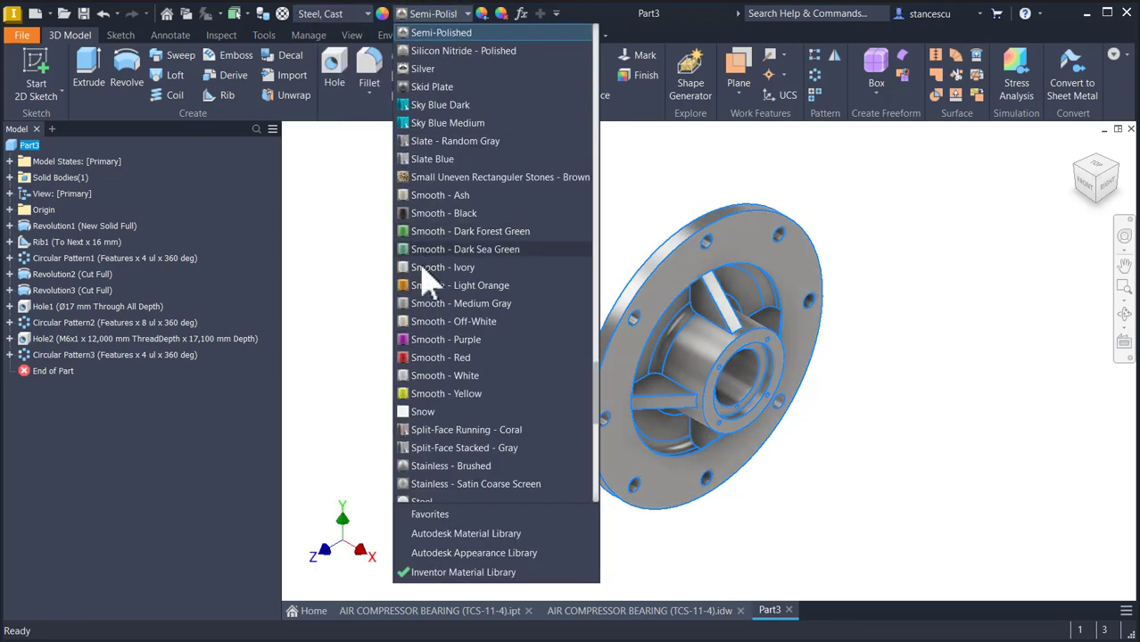
scroll(426, 317, "up", 4)
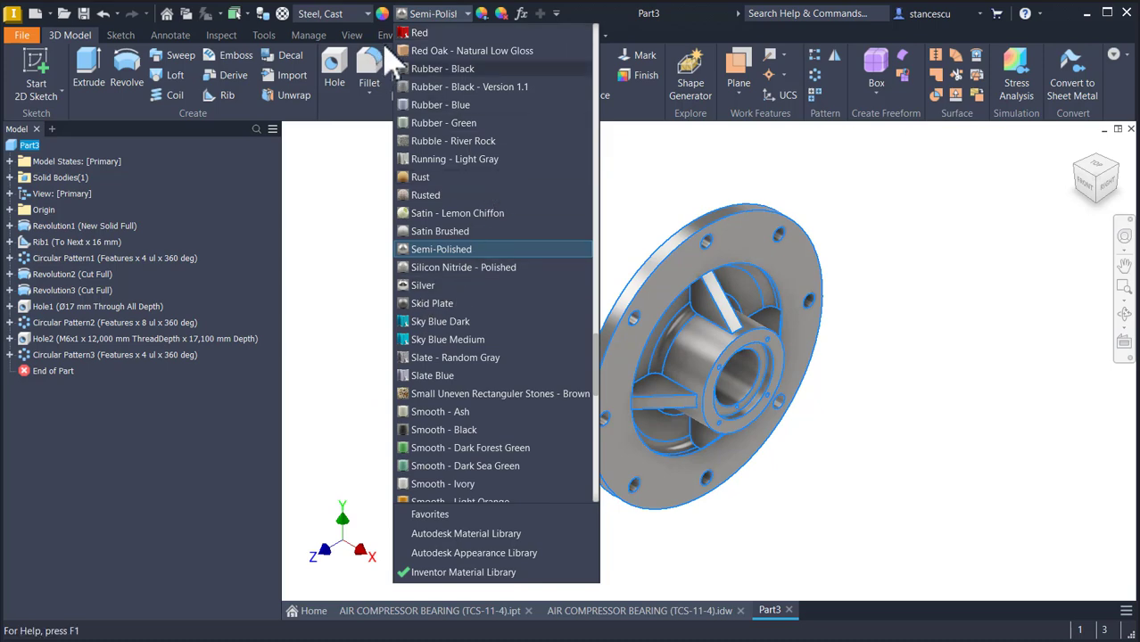
left_click(412, 33)
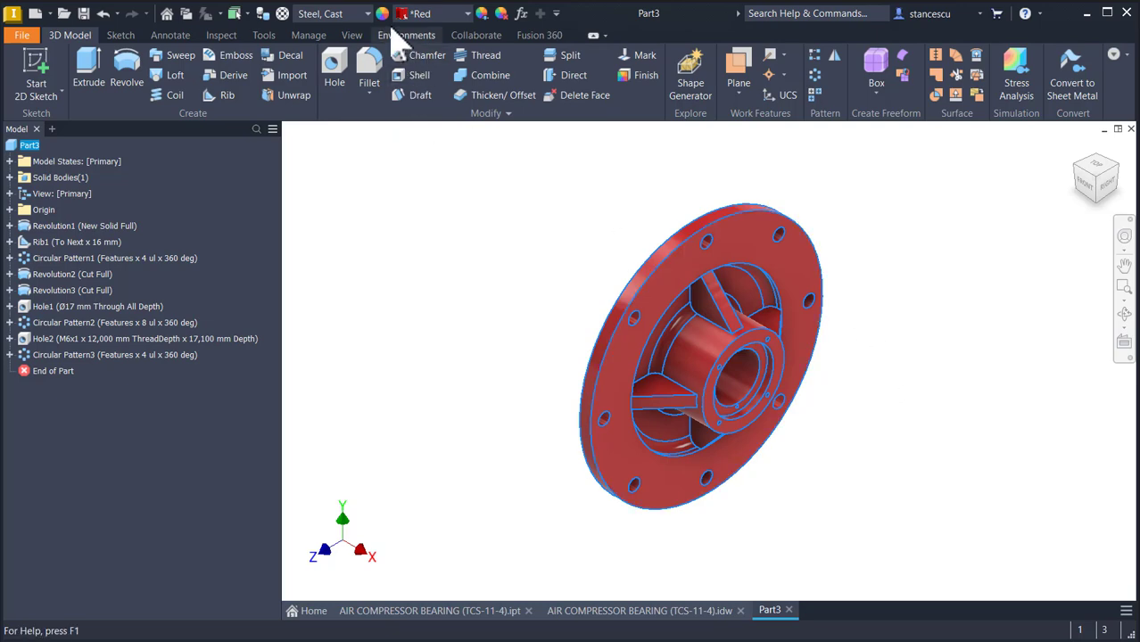
left_click(436, 9)
scroll(925, 366, "down", 2)
scroll(932, 383, "down", 3)
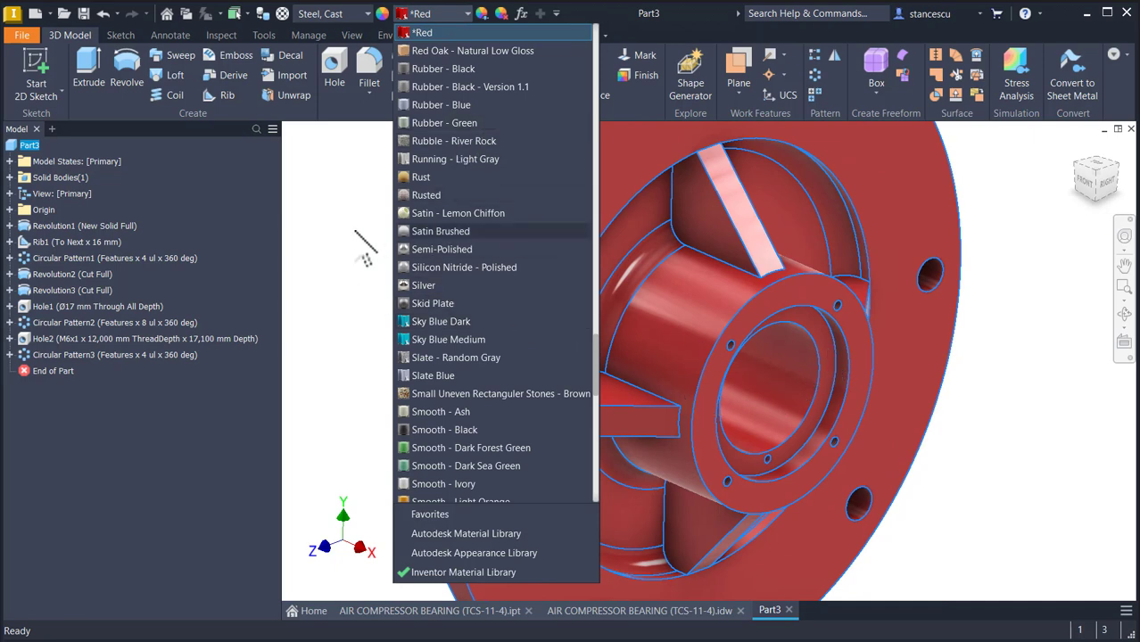
left_click(341, 190)
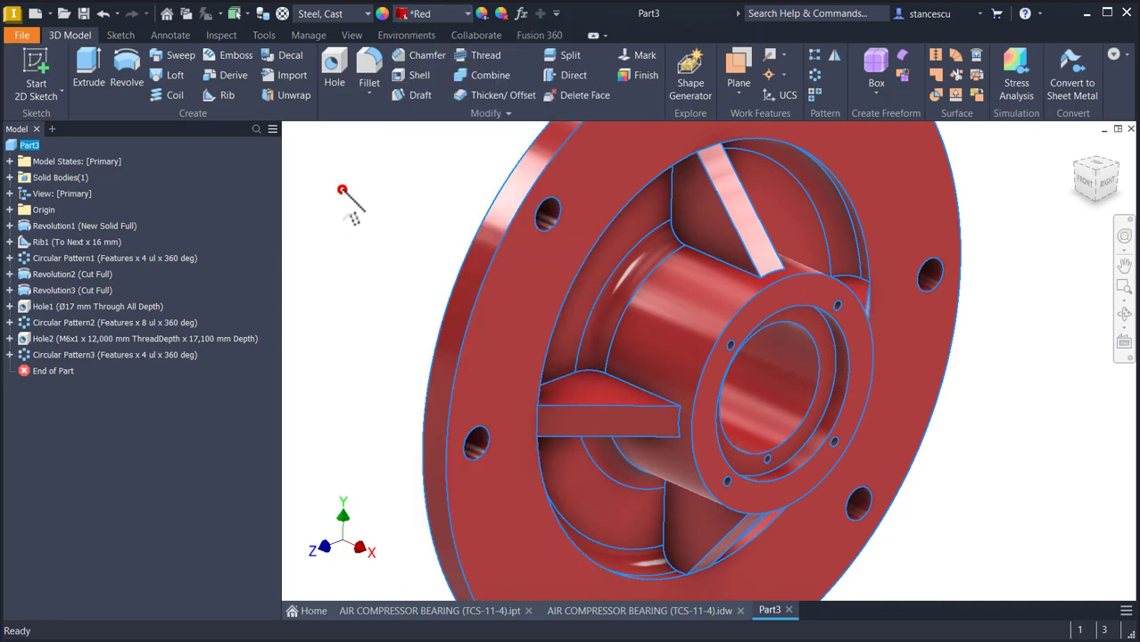
Apply the Steel - Polished appearance to the hub's central bore and its rear ring-shaped end face, and restore the home view
left_click(748, 381)
middle_click_drag(548, 373, 525, 343, "shift")
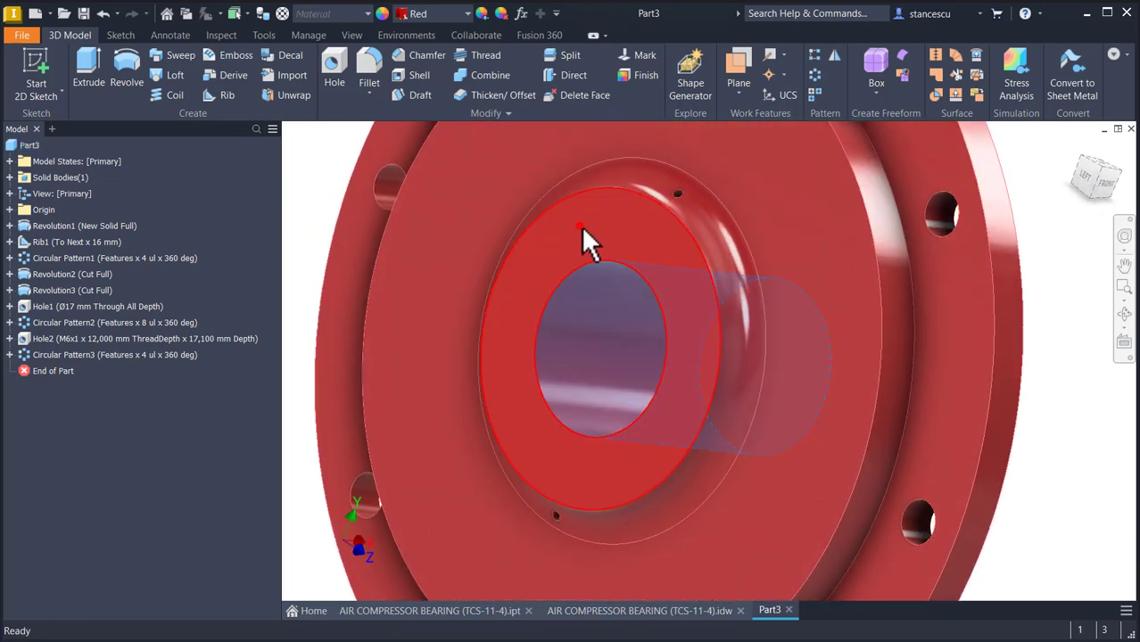
left_click(581, 226)
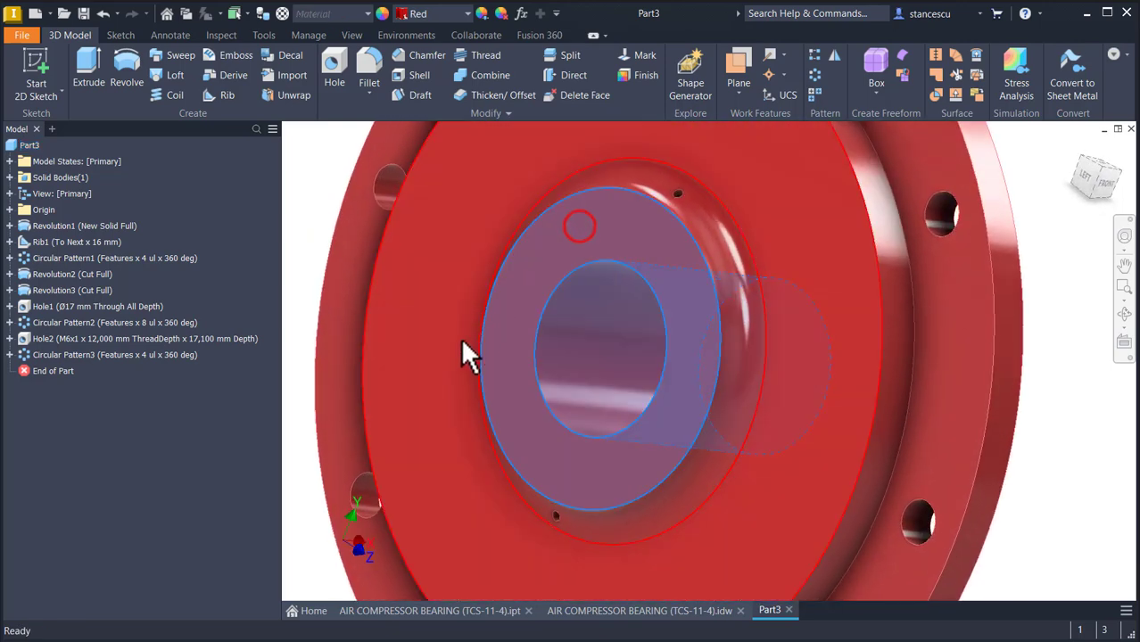
left_click(436, 13)
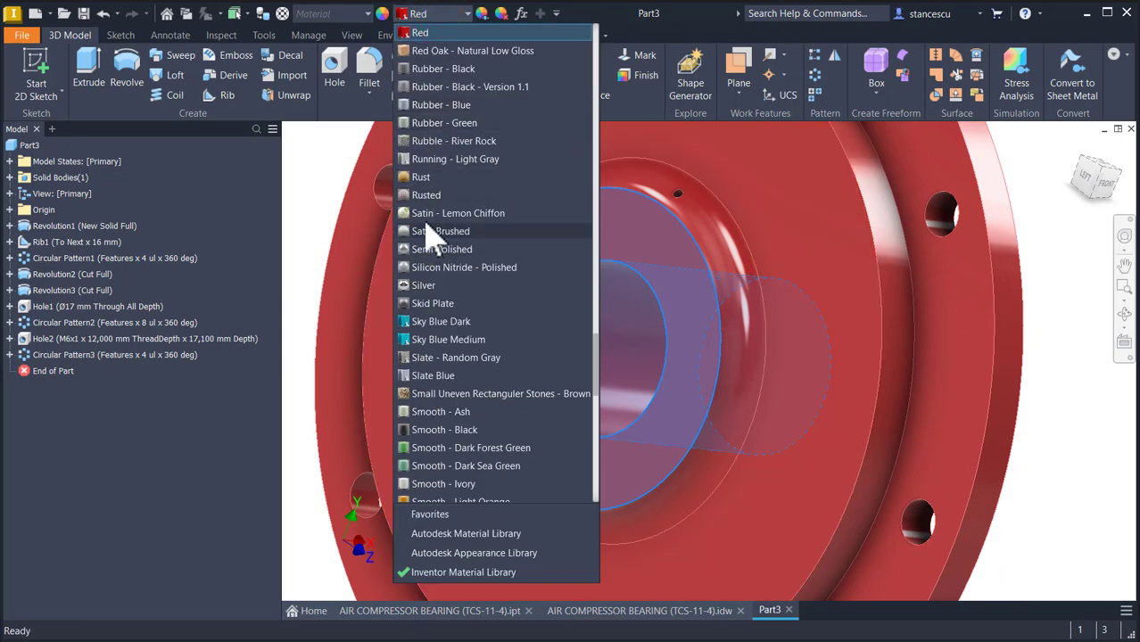
scroll(428, 228, "down", 6)
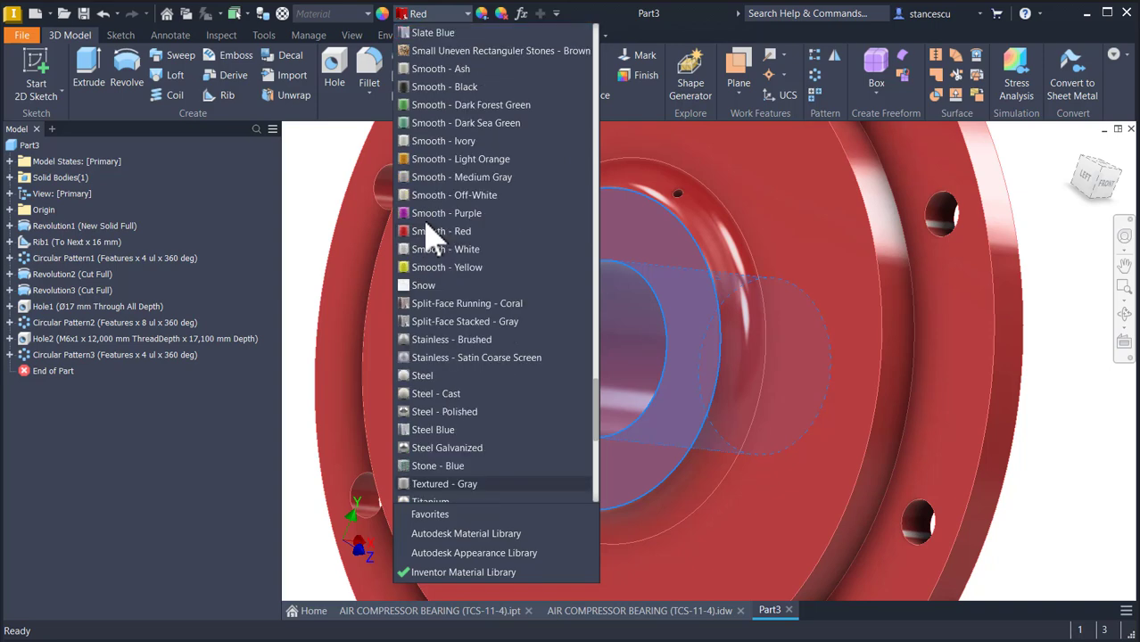
left_click(461, 413)
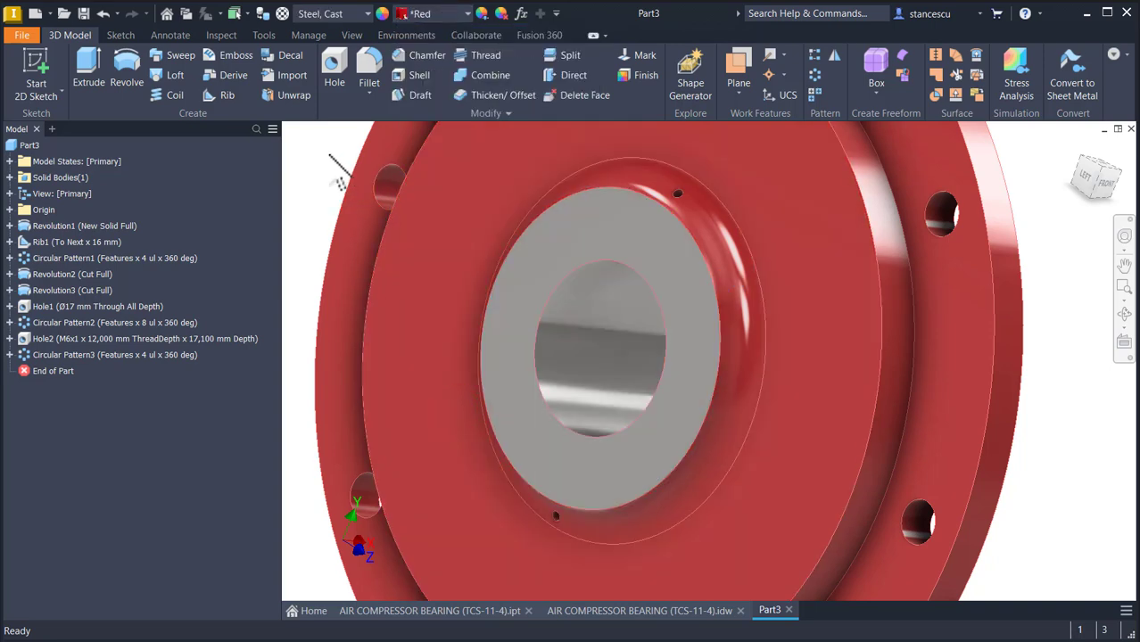
key("F6")
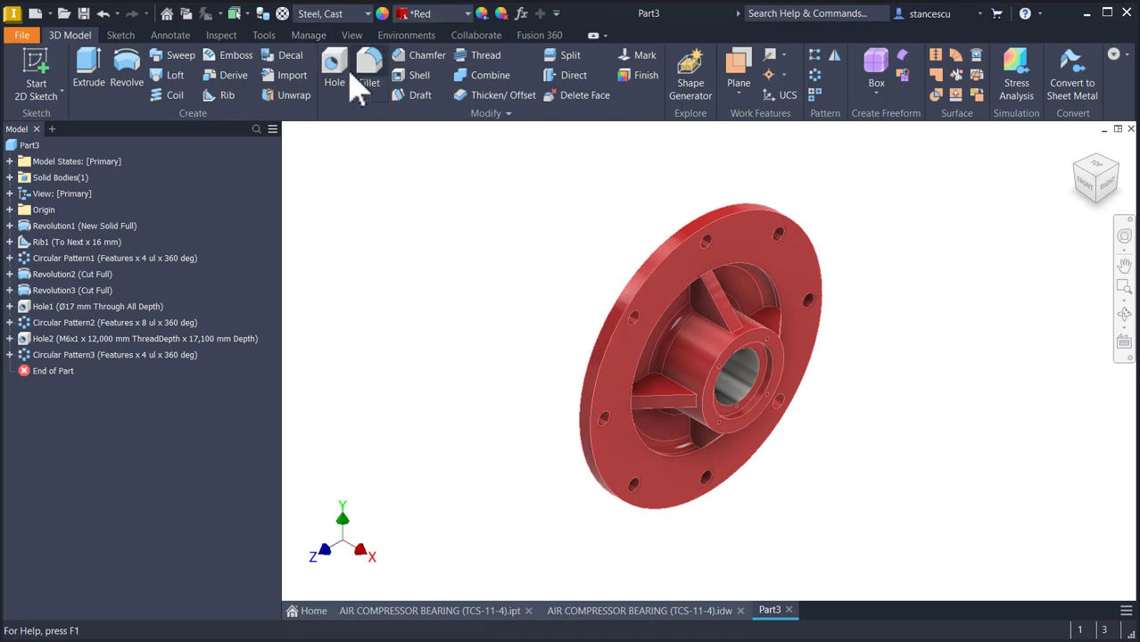
Change the part's visual style to a shaded display without model edges
left_click(350, 35)
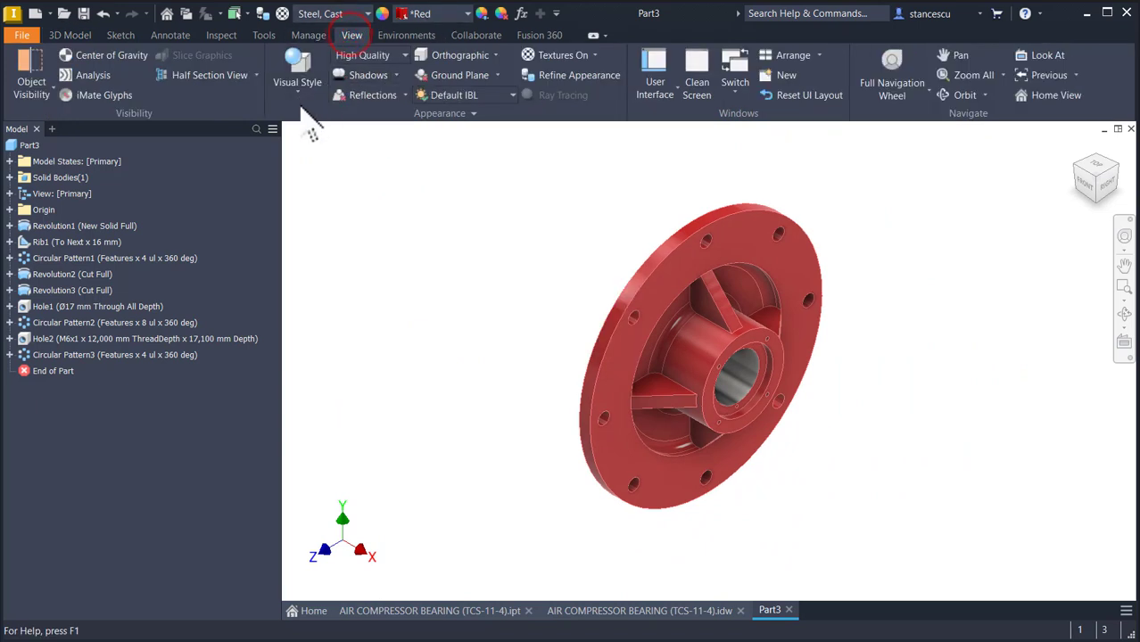
left_click(298, 89)
left_click(316, 158)
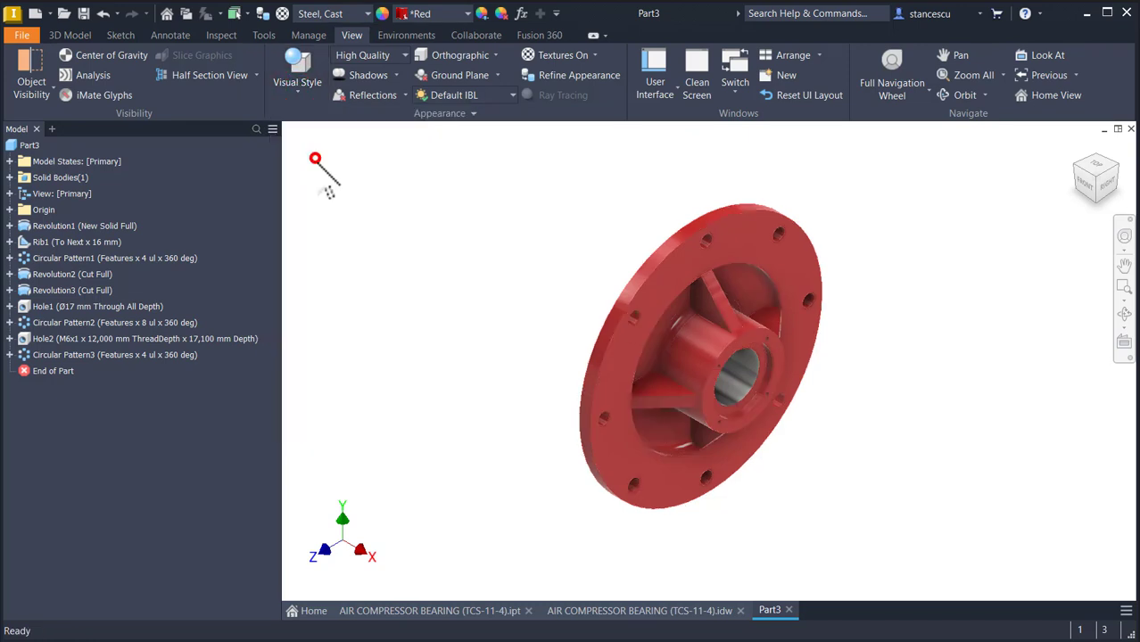
left_click(449, 259)
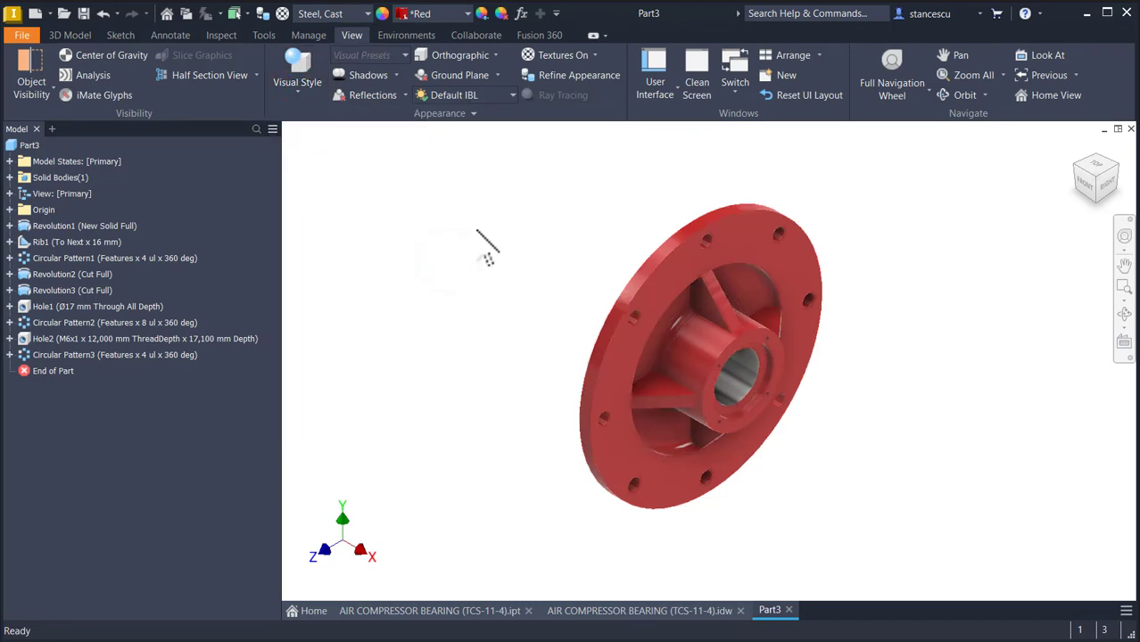
Compare Part3 with the reference part AIR COMPRESSOR BEARING (TCS-11-4).ipt, alternating between the two and ending on Part3
left_click(401, 611)
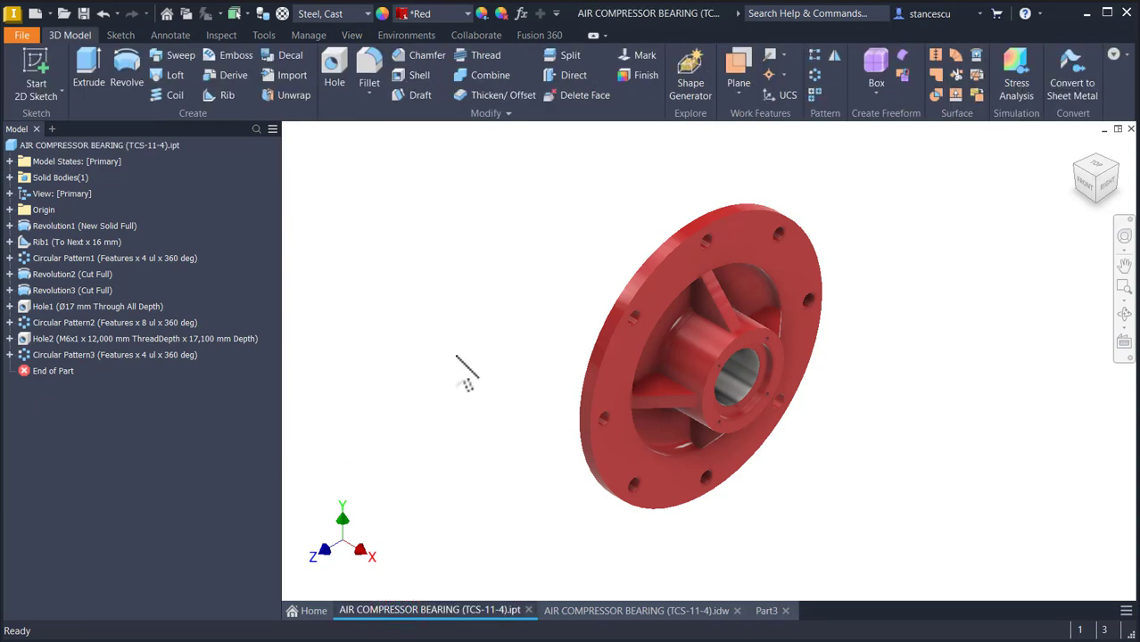
left_click(765, 610)
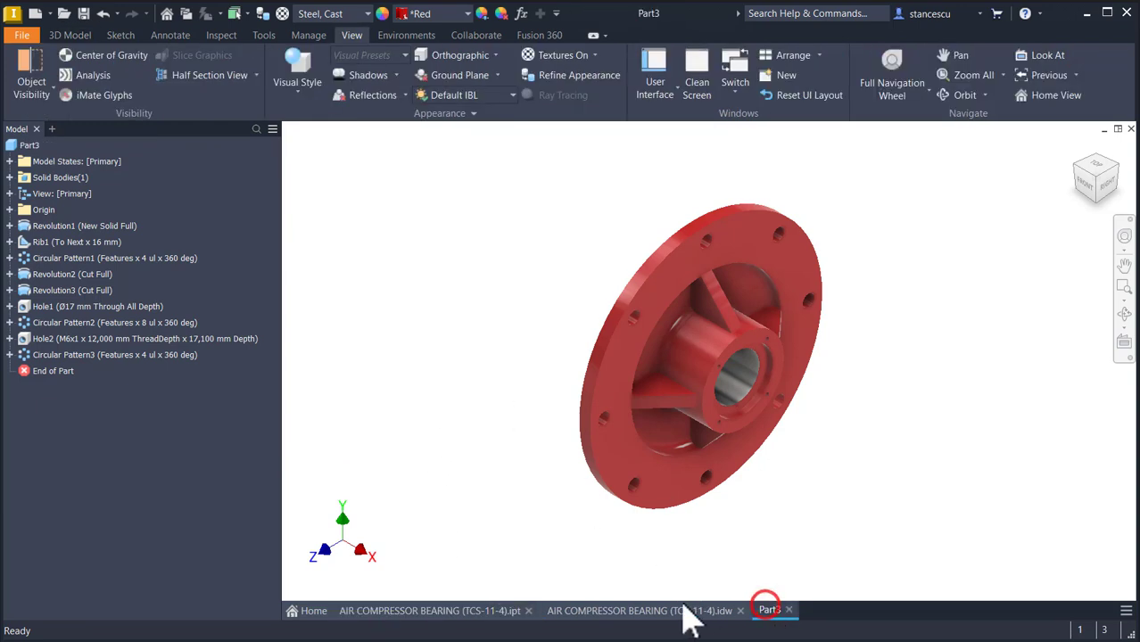
left_click(439, 615)
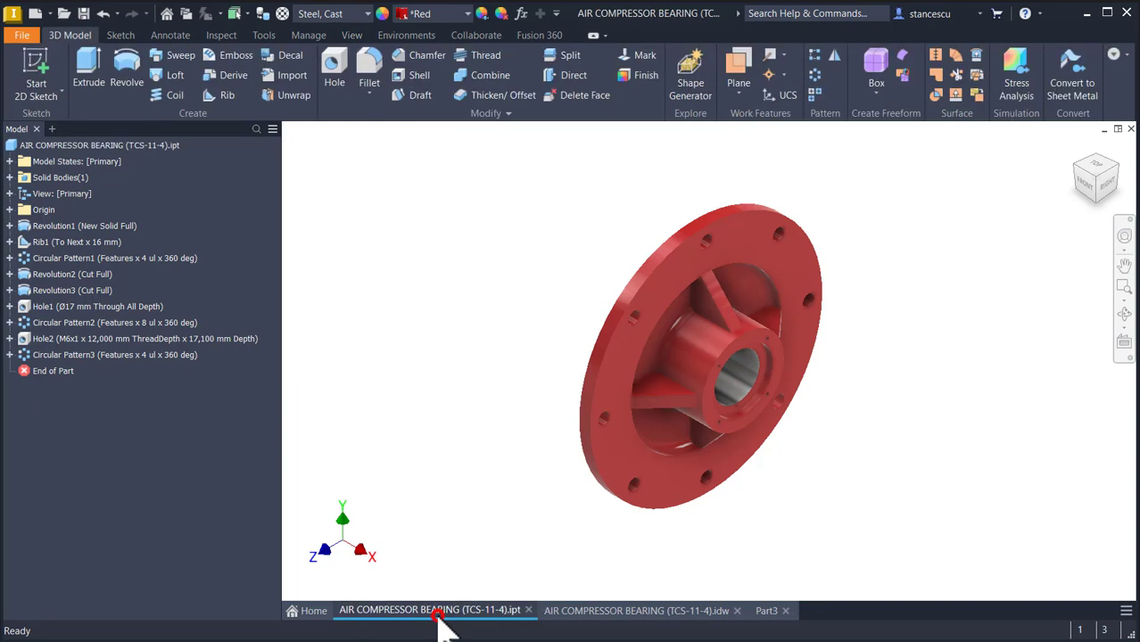
left_click(765, 611)
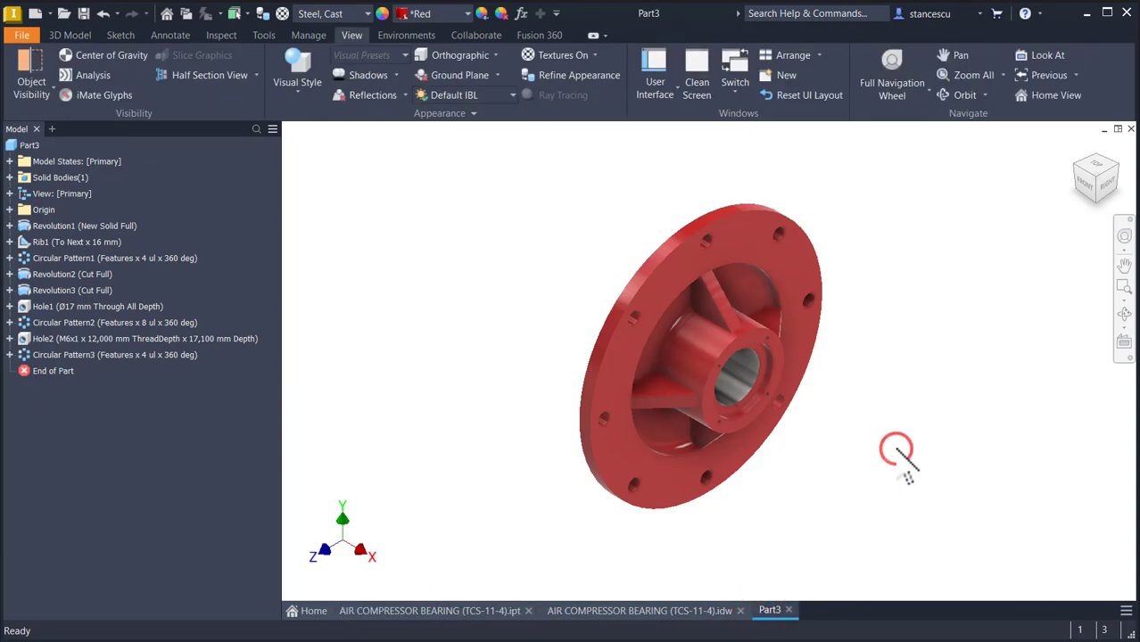